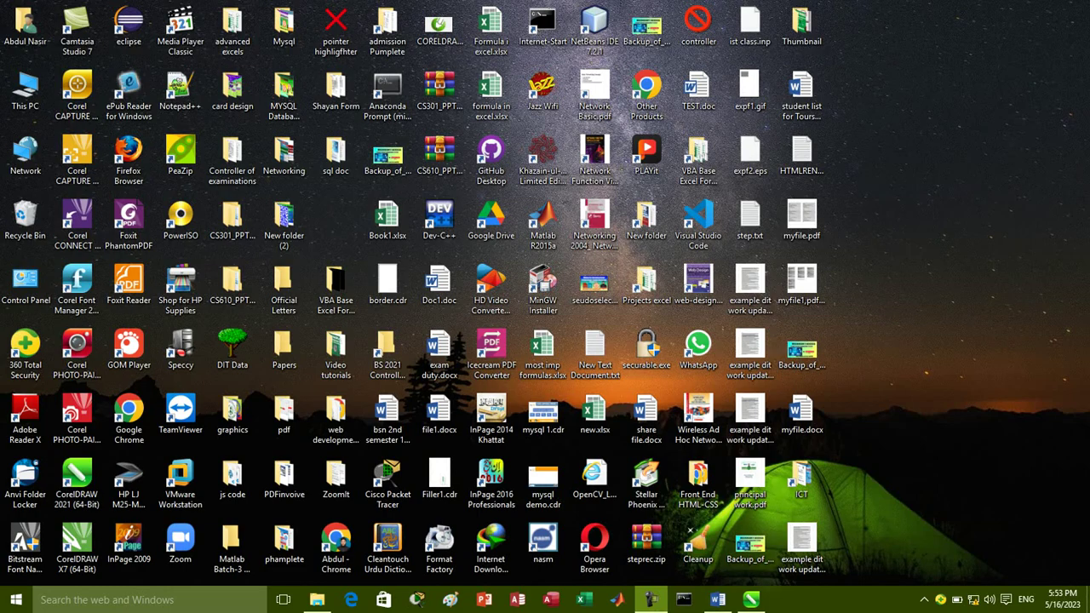
- Restore the Document1 window and create a new blank document, Document2
{"action": "left_click", "coordinate": [718, 600]}
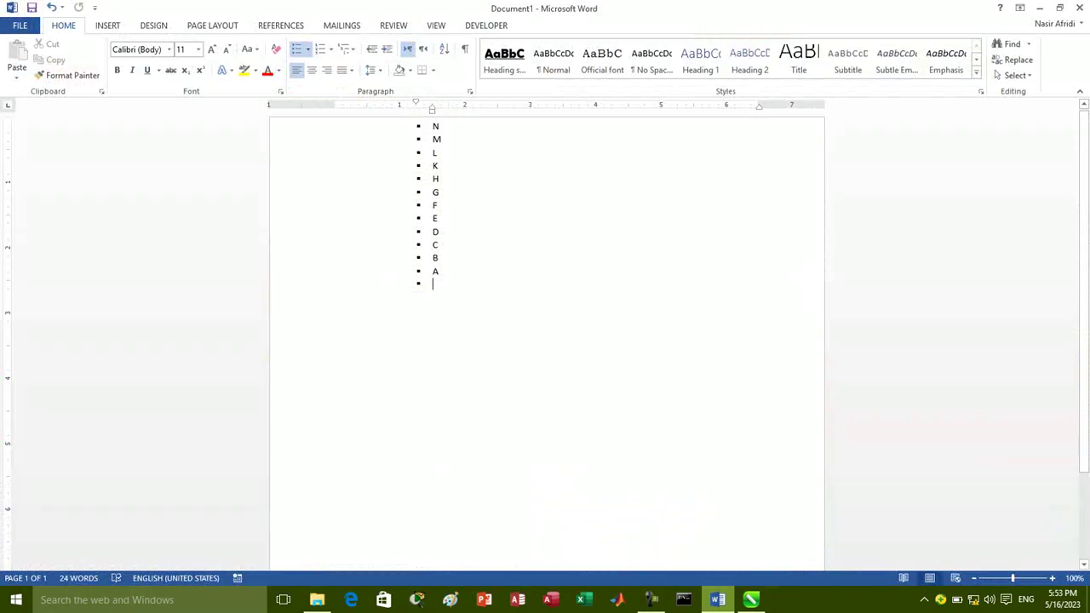
{"action": "key", "text": "ctrl+n"}
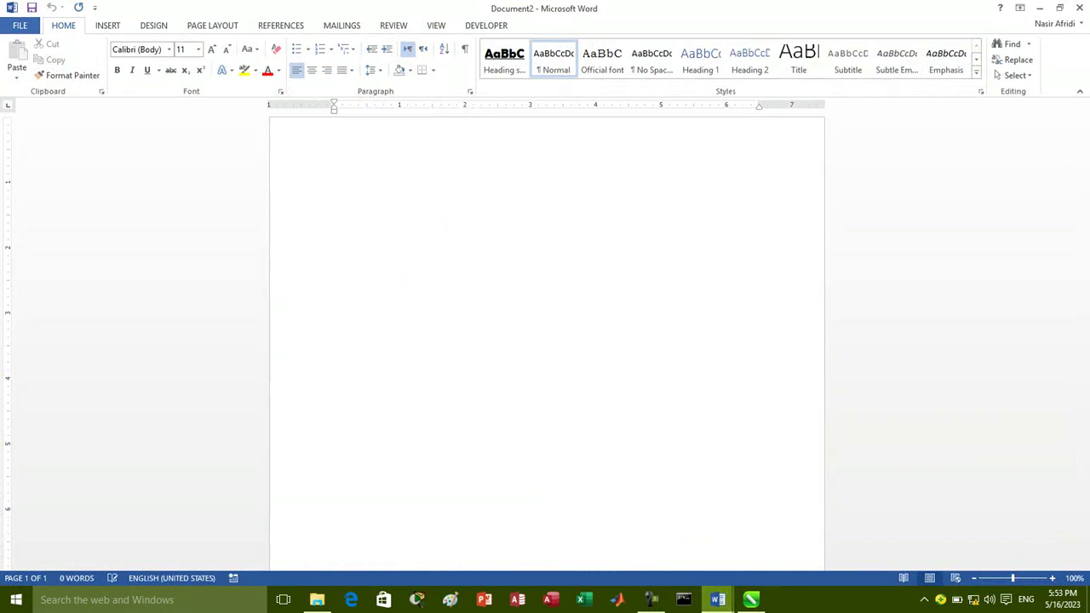
{"action": "left_click", "coordinate": [20, 25]}
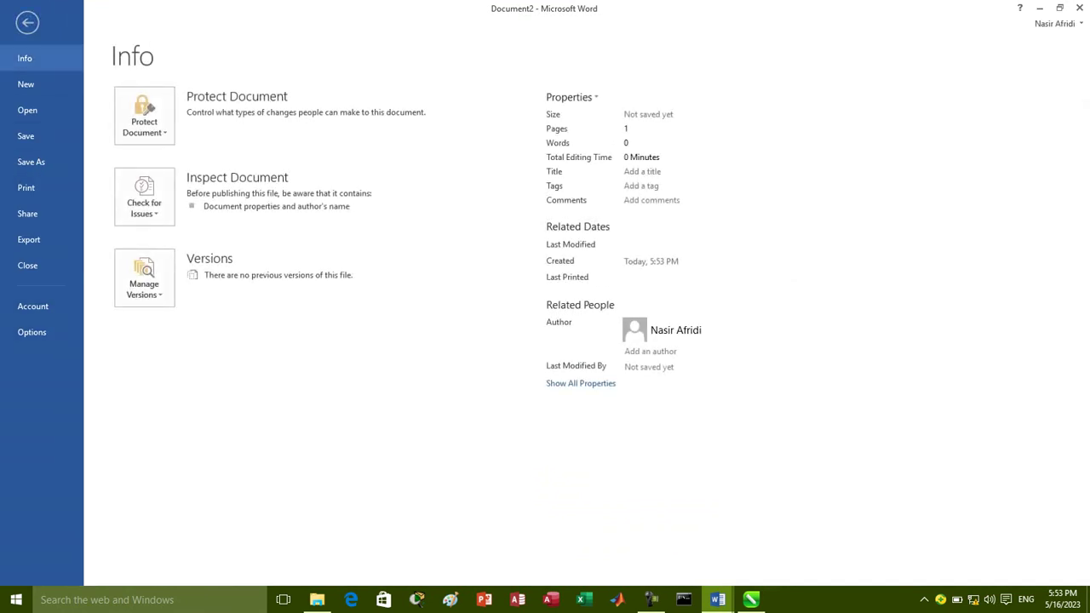
{"action": "key", "text": "Escape"}
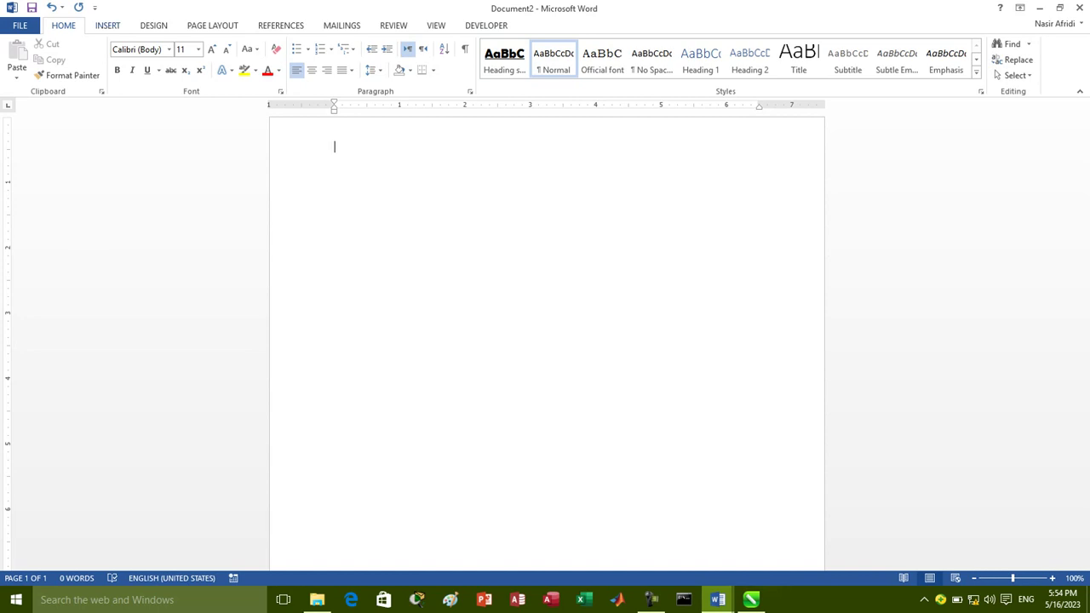
{"action": "left_click", "coordinate": [107, 25]}
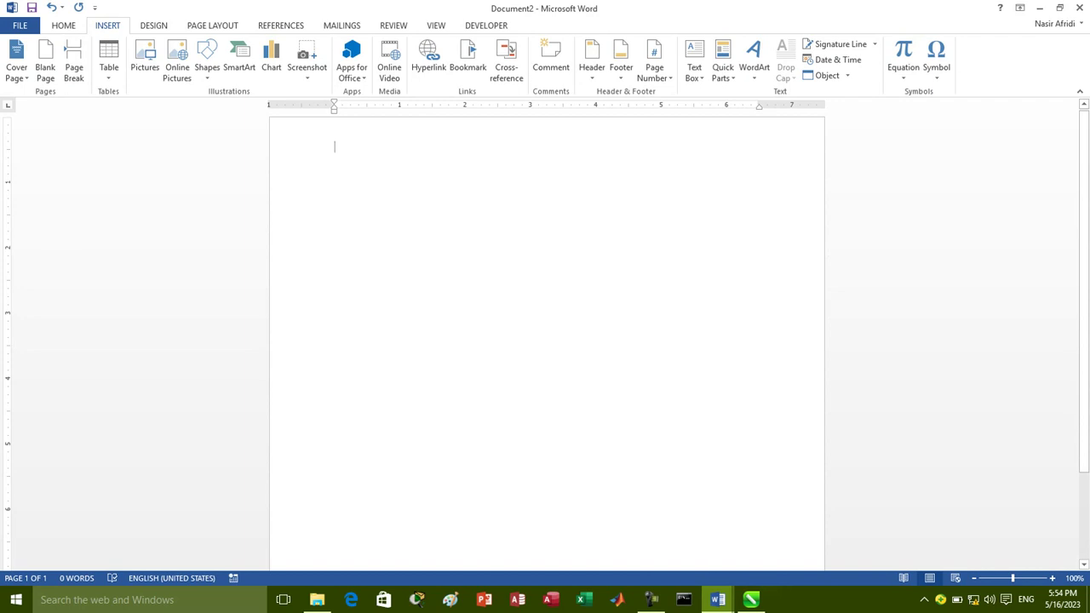
{"action": "left_click", "coordinate": [63, 25]}
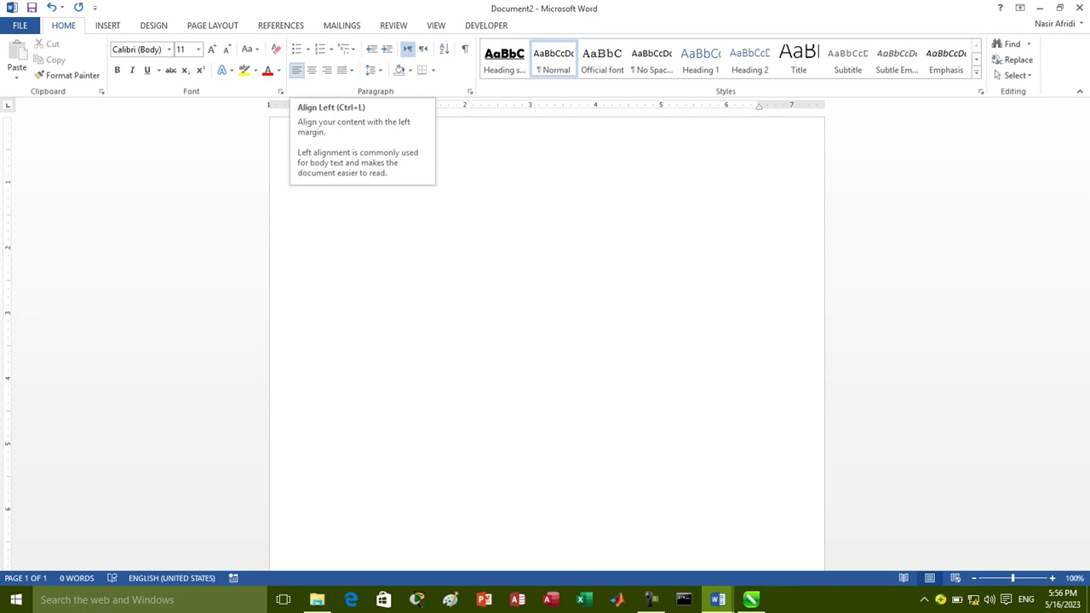
{"action": "left_click", "coordinate": [297, 70]}
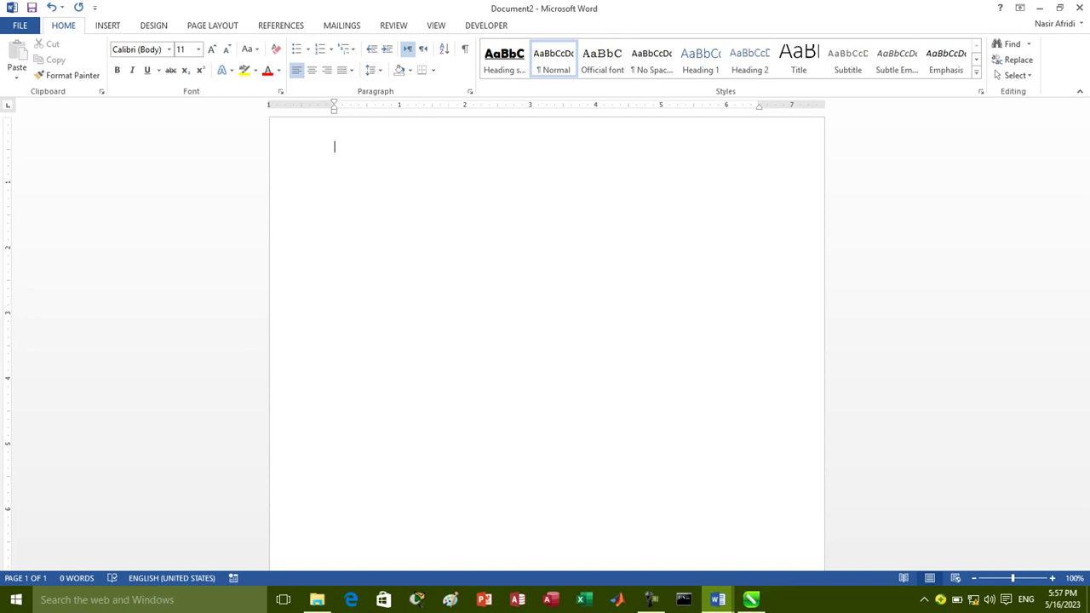
- Generate five paragraphs of sample text with the =rand() formula
{"action": "type", "text": "="}
{"action": "type", "text": "rand()"}
{"action": "key", "text": "Return"}
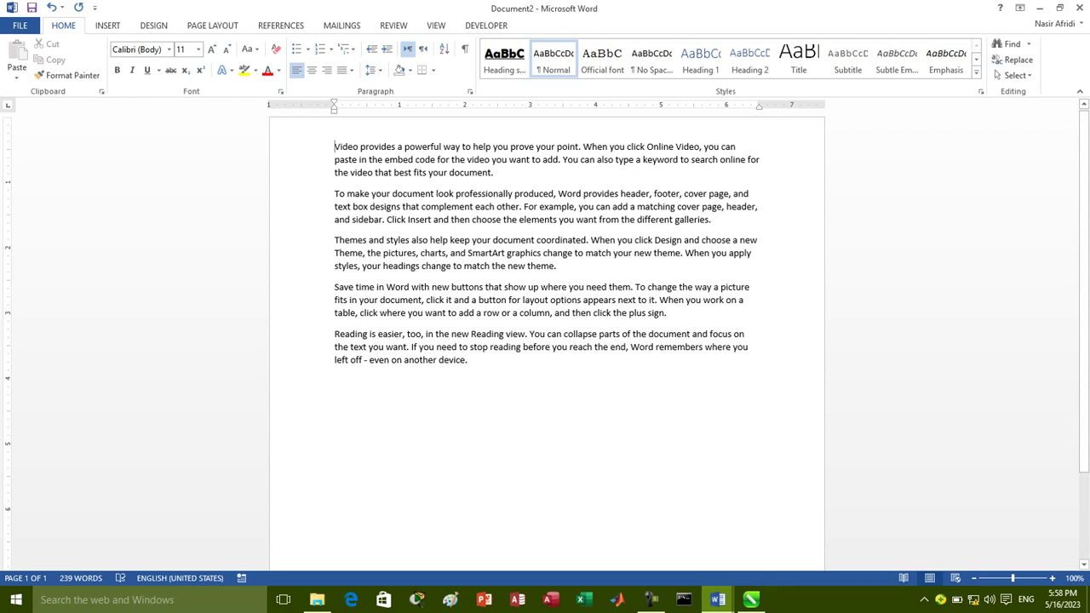
- Select the first paragraph and try centred, left and right alignment on it
{"action": "mouse_move", "coordinate": [494, 173]}
{"action": "left_mouse_down"}
{"action": "mouse_move", "coordinate": [378, 175]}
{"action": "mouse_move", "coordinate": [334, 146]}
{"action": "left_mouse_up"}
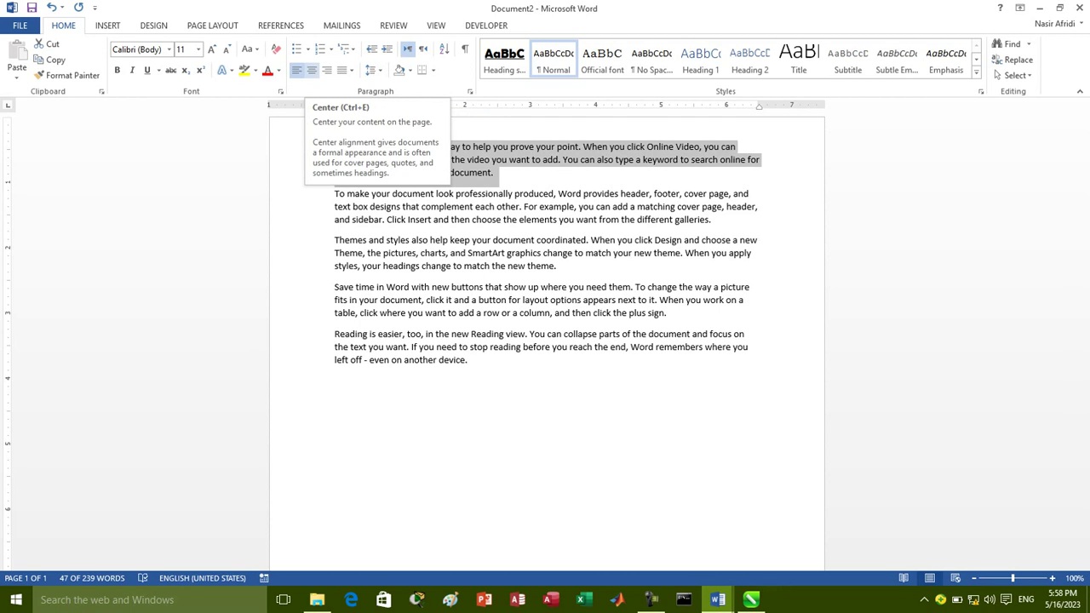
{"action": "left_click", "coordinate": [311, 69]}
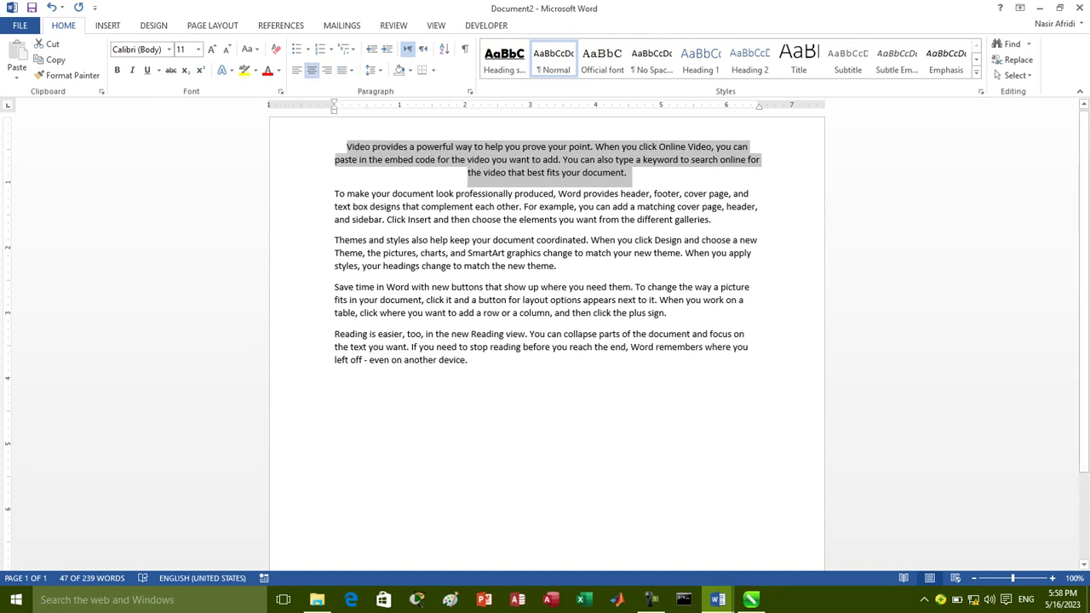
{"action": "key", "text": "ctrl+l"}
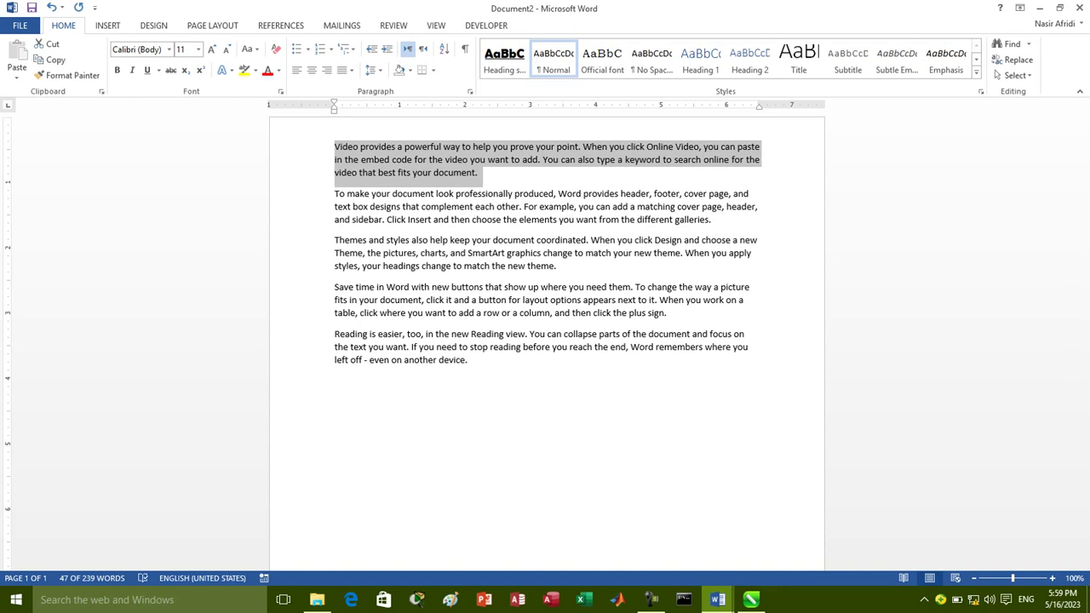
{"action": "left_click", "coordinate": [326, 70]}
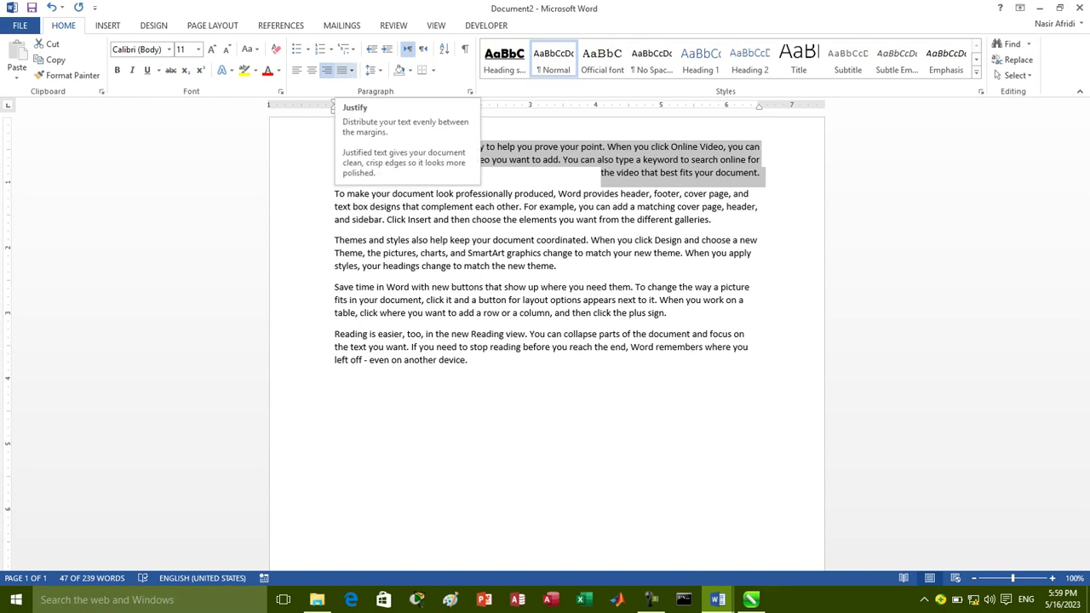
- Justify the first paragraph using the Justify Low variant
{"action": "left_click", "coordinate": [351, 70]}
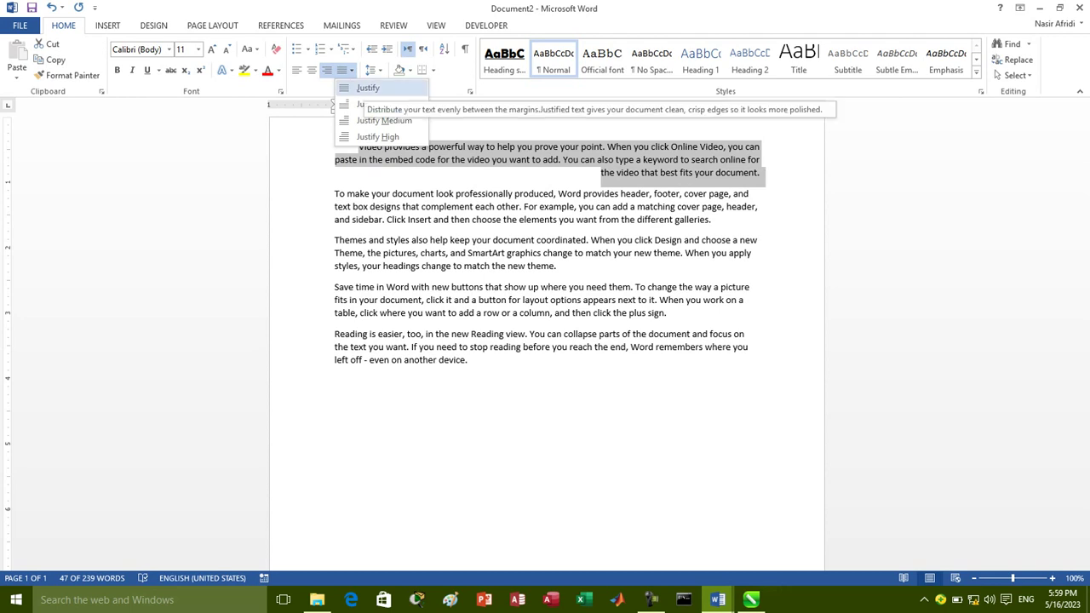
{"action": "left_click", "coordinate": [368, 88]}
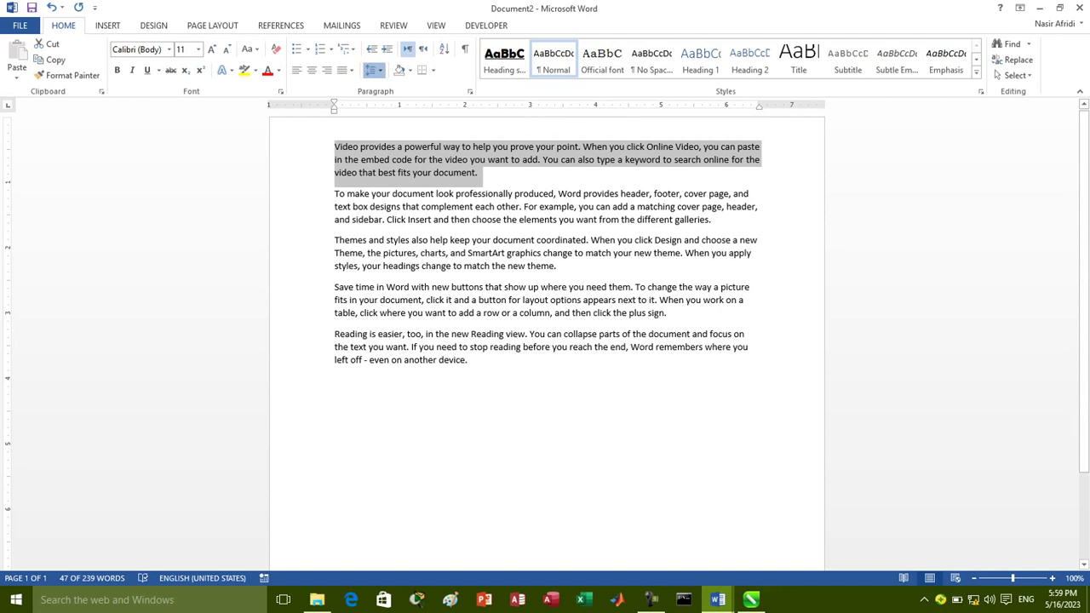
{"action": "left_click", "coordinate": [373, 70]}
{"action": "left_click", "coordinate": [351, 69]}
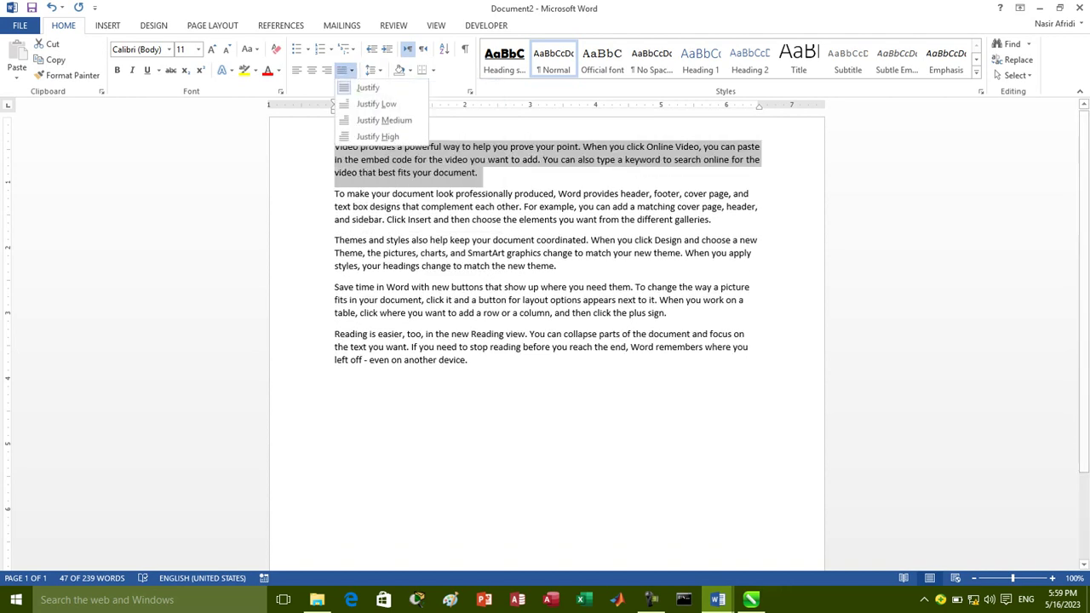
{"action": "left_click", "coordinate": [375, 104]}
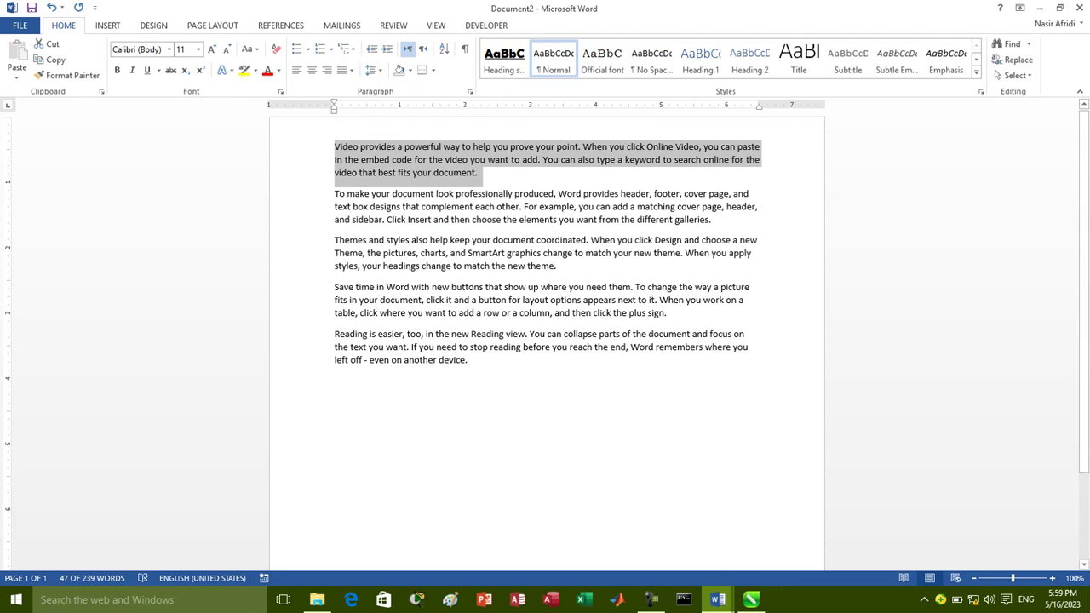
- Select the first three paragraphs and apply standard justification to them
{"action": "left_click_drag", "start_coordinate": [557, 267], "coordinate": [338, 127]}
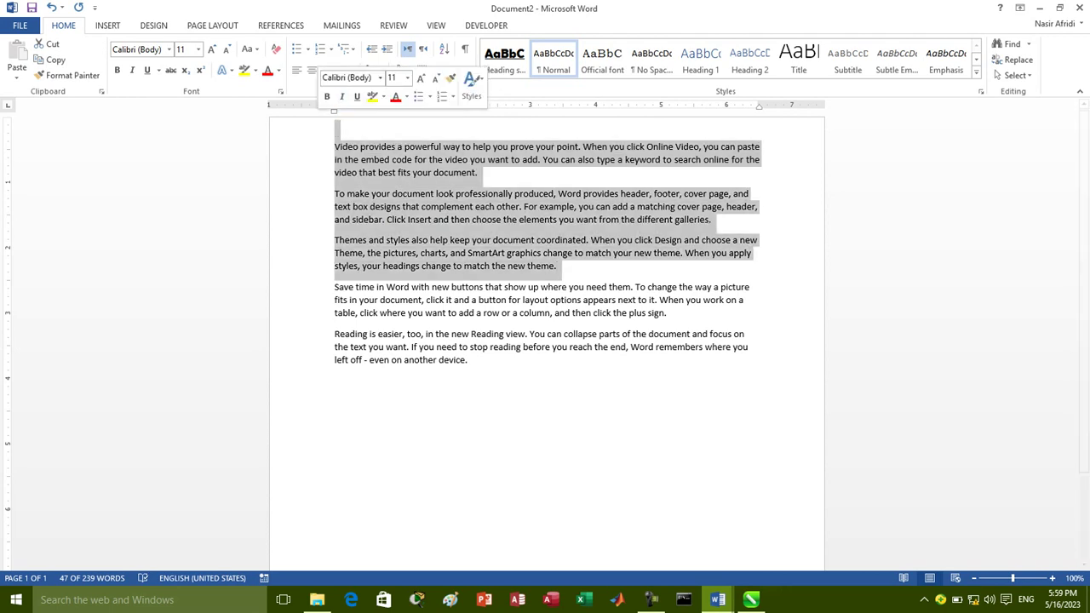
{"action": "left_click", "coordinate": [352, 70]}
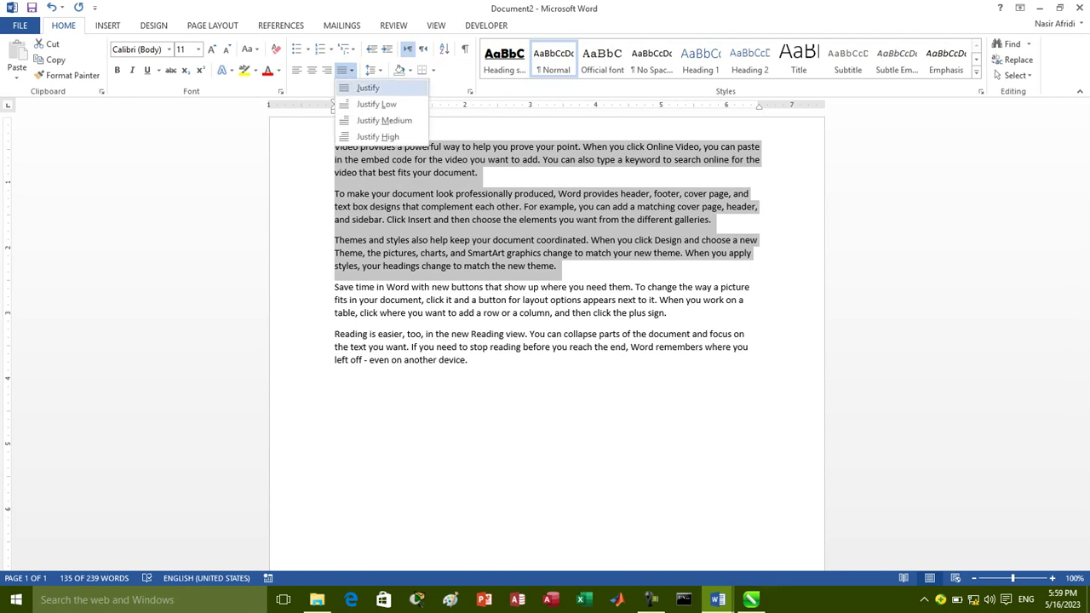
{"action": "left_click", "coordinate": [367, 102]}
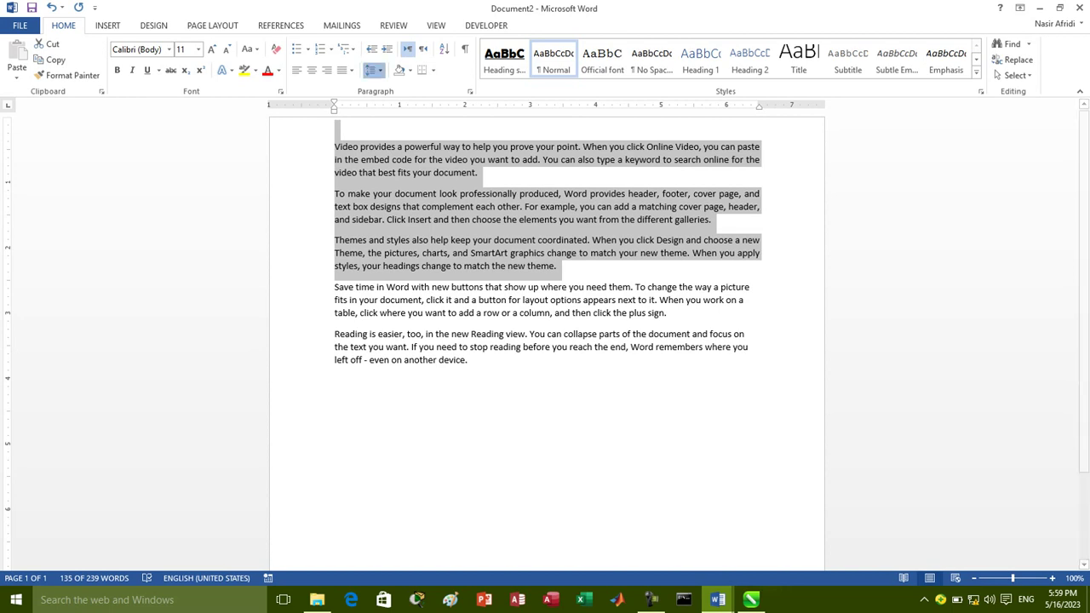
{"action": "left_click", "coordinate": [375, 71]}
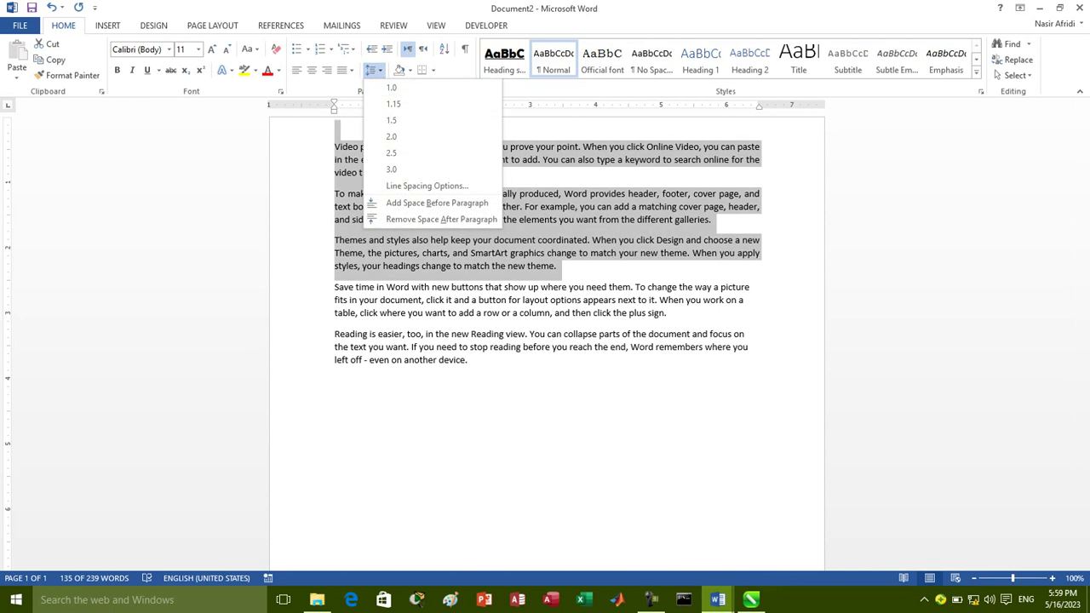
{"action": "left_click", "coordinate": [350, 70]}
{"action": "left_click", "coordinate": [349, 70]}
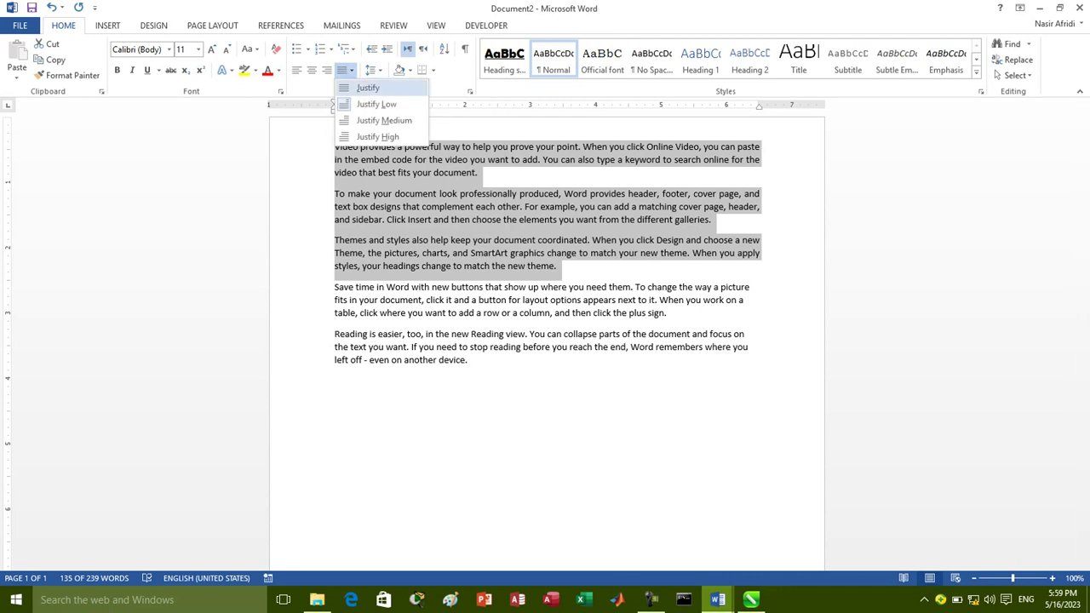
{"action": "left_click", "coordinate": [368, 87]}
- Briefly centre the three paragraphs with Ctrl+E, then switch them back to justified
{"action": "left_click", "coordinate": [349, 70]}
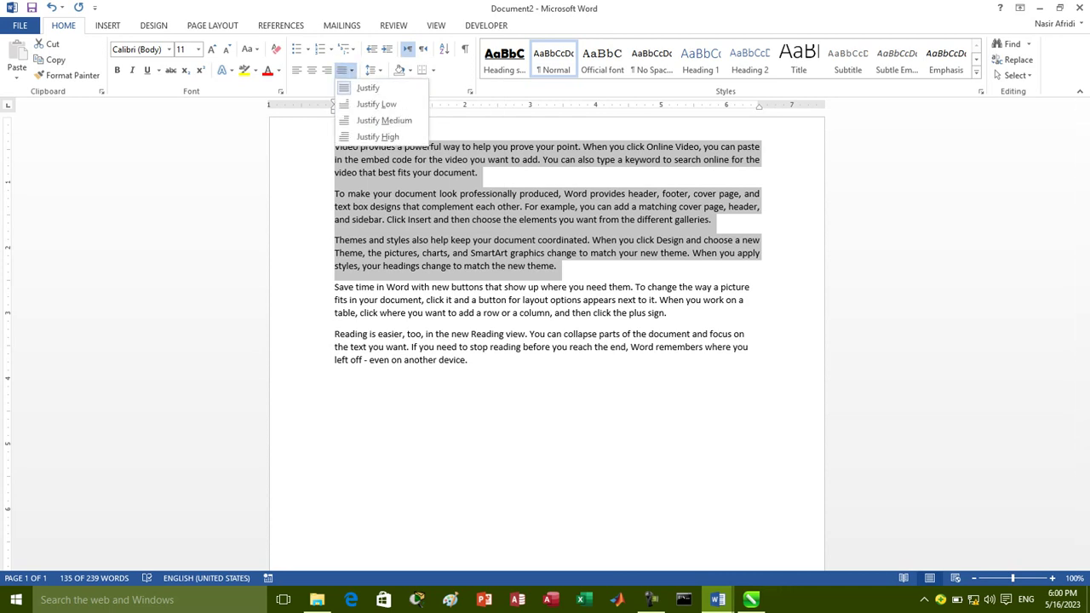
{"action": "key", "text": "Escape"}
{"action": "key", "text": "ctrl+e"}
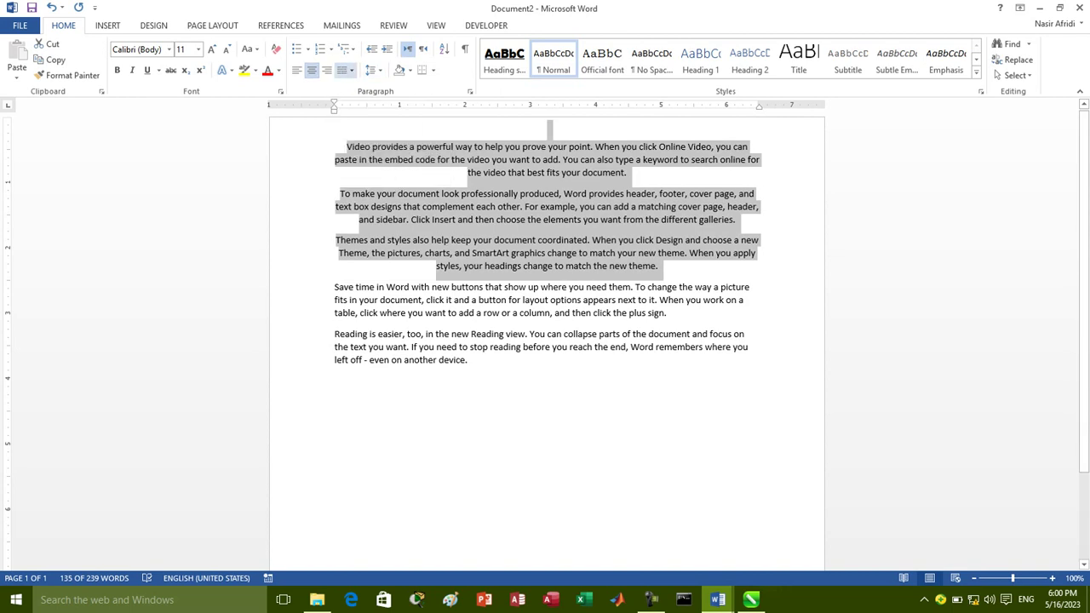
{"action": "left_click", "coordinate": [349, 70]}
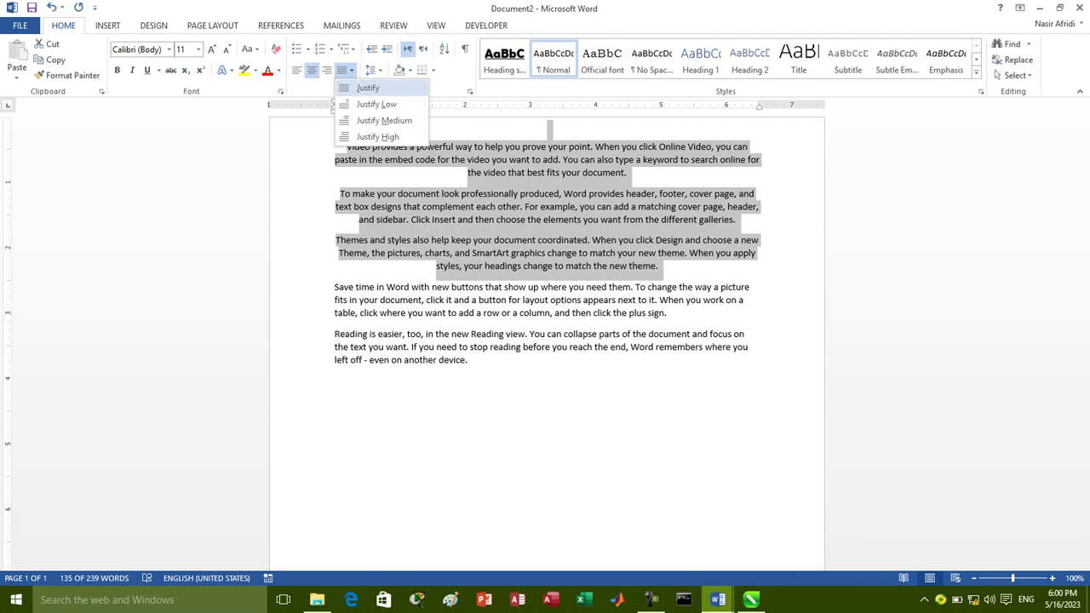
{"action": "left_click", "coordinate": [375, 104]}
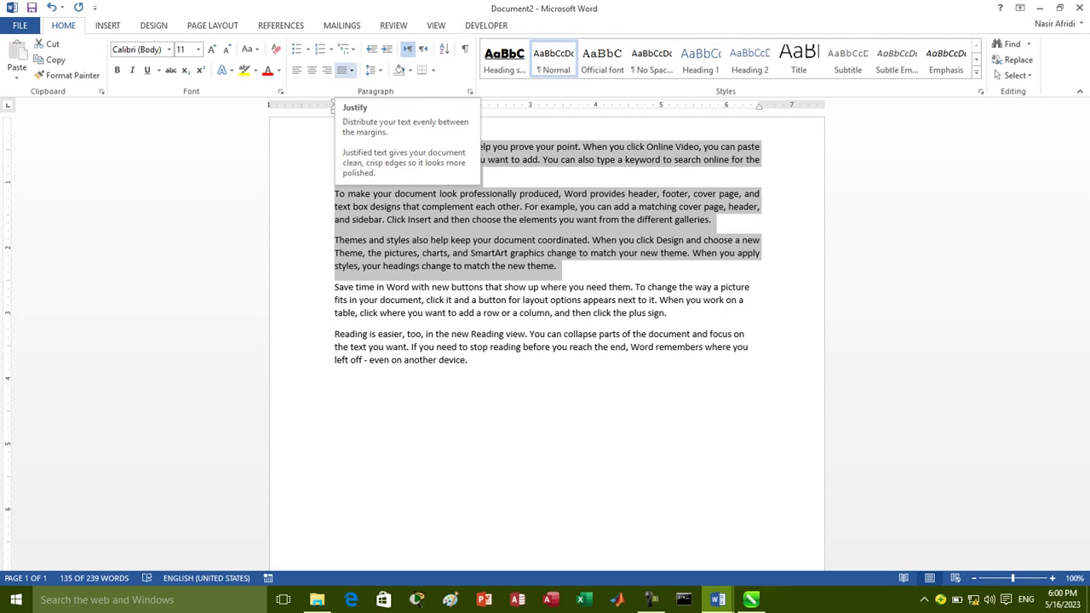
- Try Justify High on the first three paragraphs, then settle on Justify Medium
{"action": "left_click", "coordinate": [350, 70]}
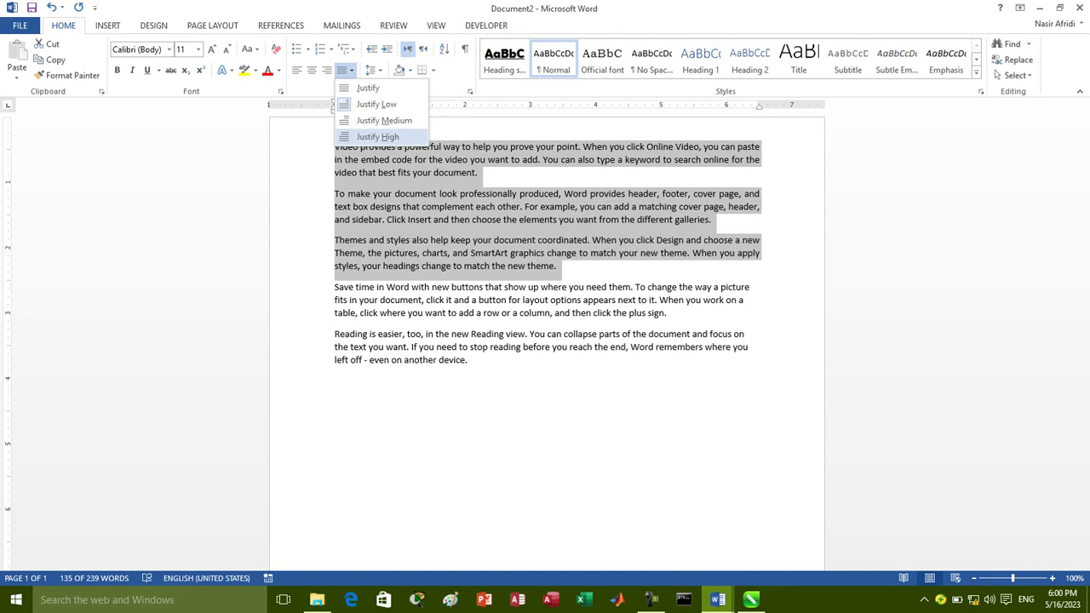
{"action": "left_click", "coordinate": [375, 136]}
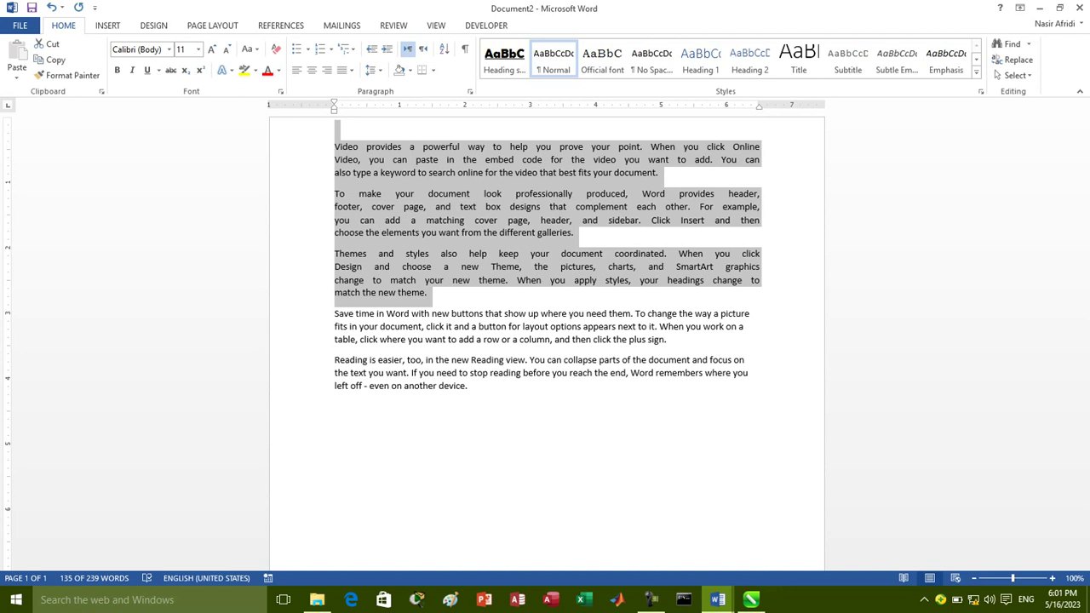
{"action": "left_click", "coordinate": [351, 70]}
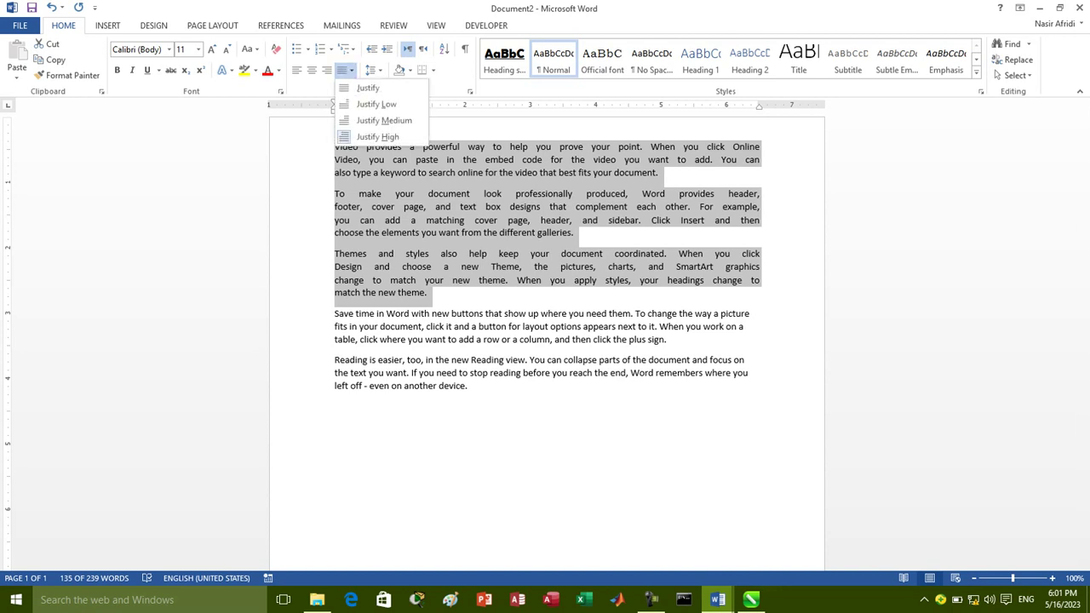
{"action": "left_click", "coordinate": [383, 120]}
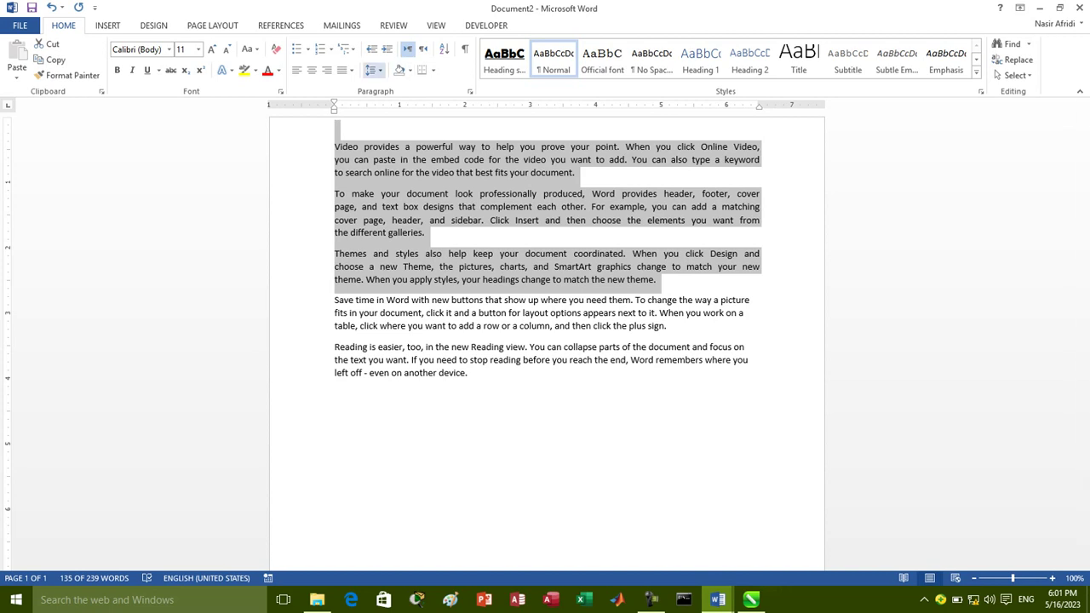
- Delete the space between 'Word' and 'provides' in the second paragraph
{"action": "left_click", "coordinate": [373, 69]}
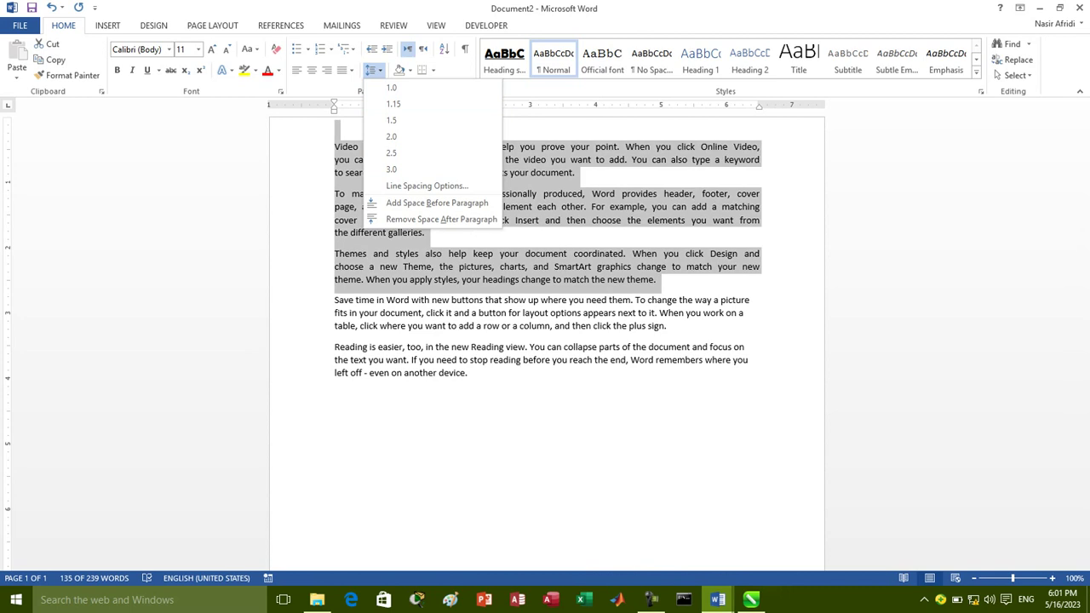
{"action": "left_click", "coordinate": [350, 70]}
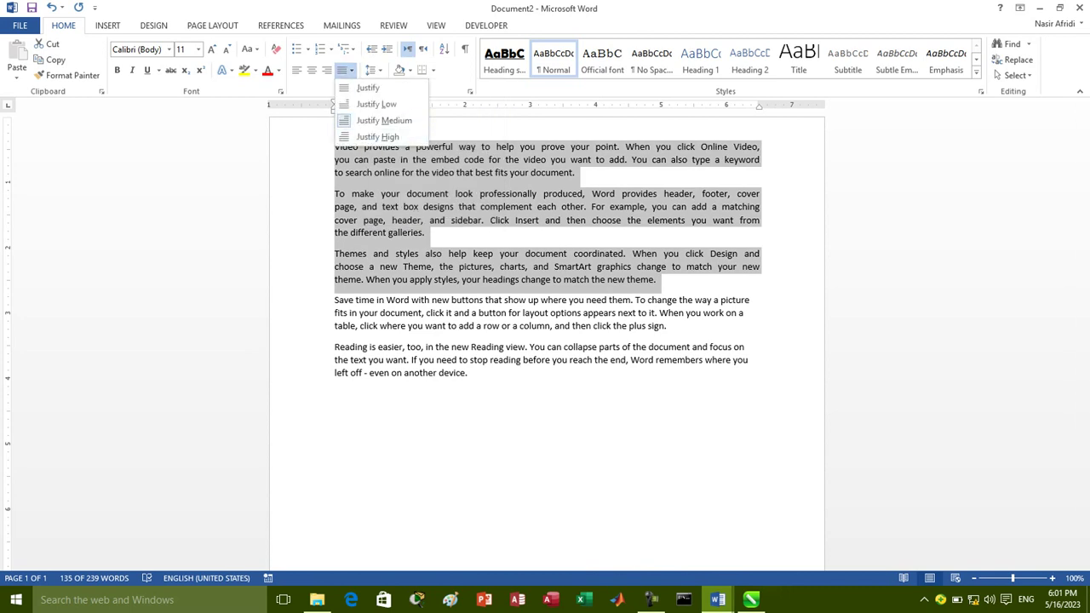
{"action": "key", "text": "Escape"}
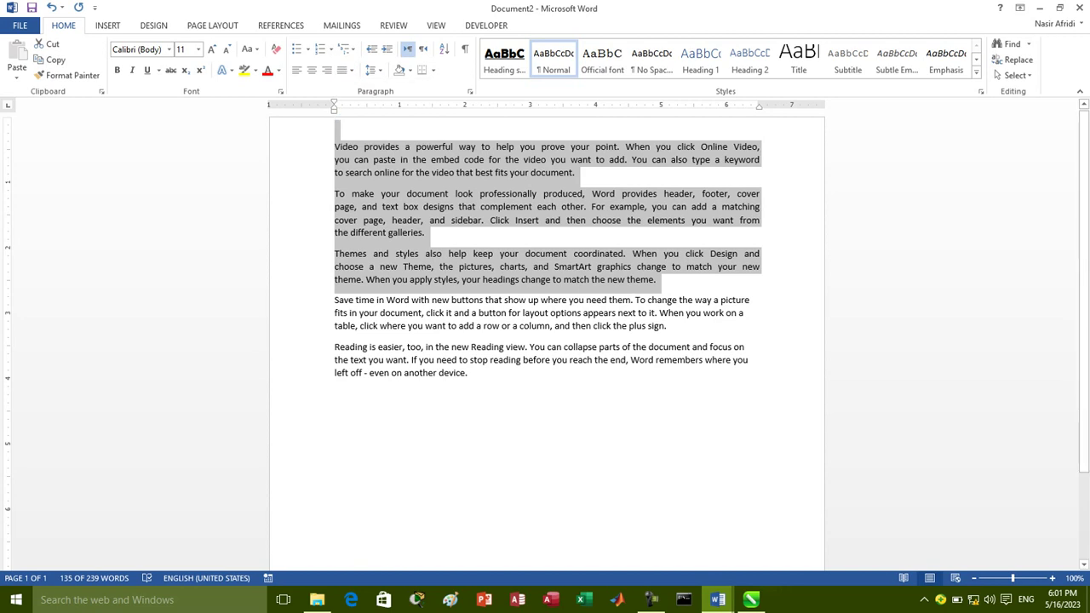
{"action": "left_click", "coordinate": [621, 193]}
{"action": "key", "text": "BackSpace"}
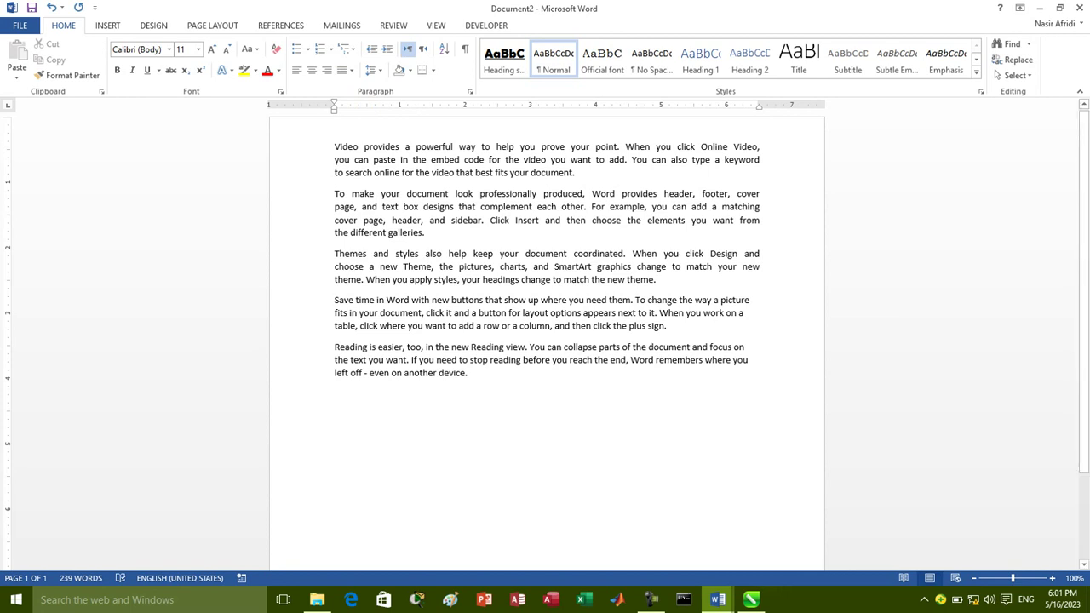
- Select the whole document and justify all five paragraphs with Ctrl+J
{"action": "key", "text": "ctrl+shift+Left"}
{"action": "key", "text": "ctrl+shift+Left"}
{"action": "key", "text": "ctrl+shift+Left"}
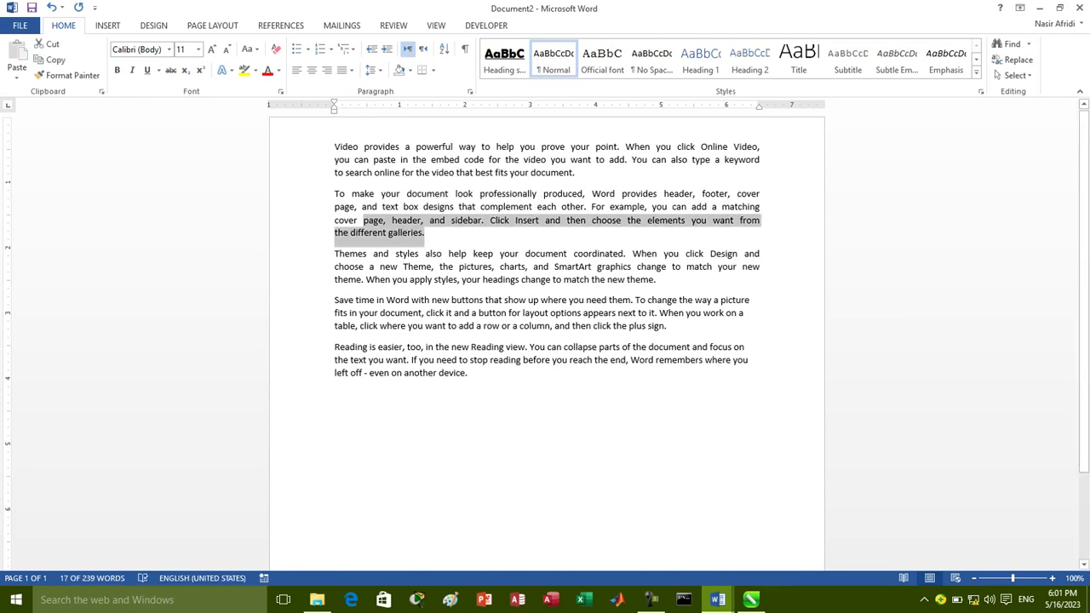
{"action": "key", "text": "ctrl+a"}
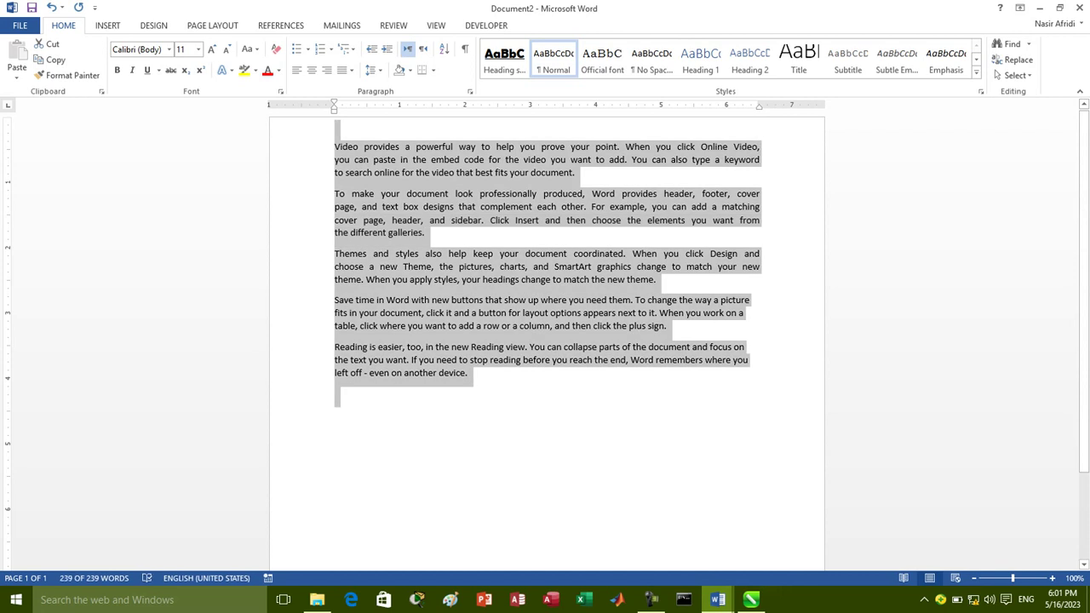
{"action": "key", "text": "ctrl+j"}
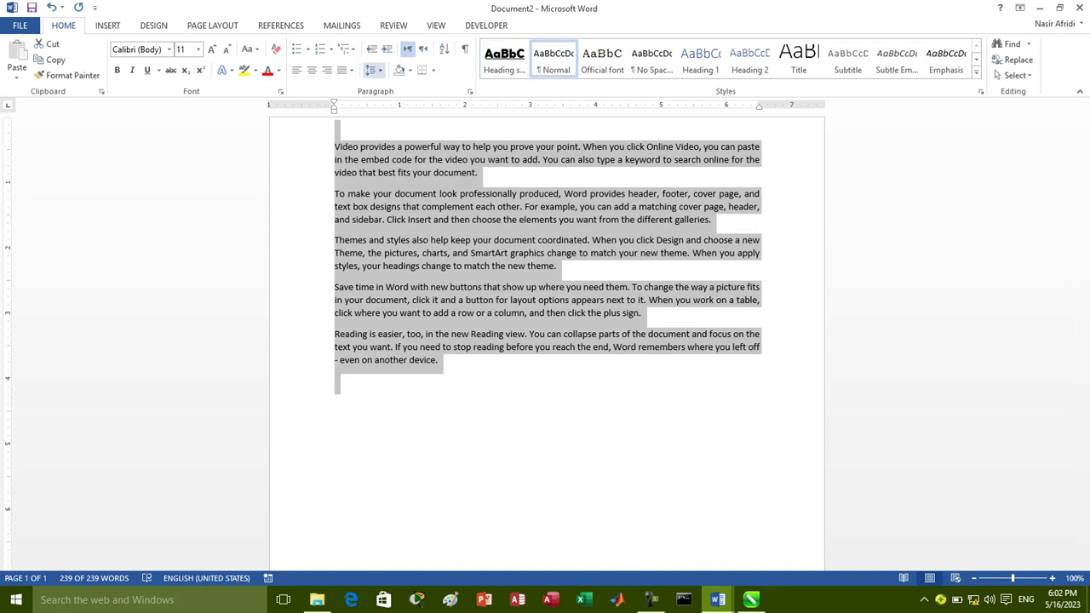
{"action": "left_click", "coordinate": [375, 70]}
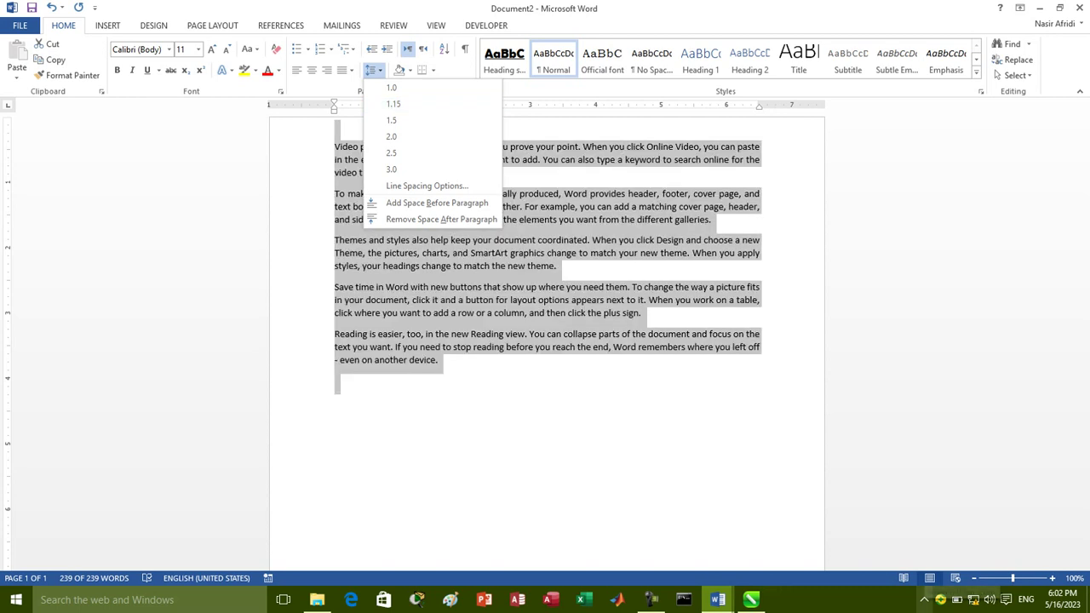
{"action": "left_click", "coordinate": [924, 600]}
{"action": "left_click", "coordinate": [924, 545]}
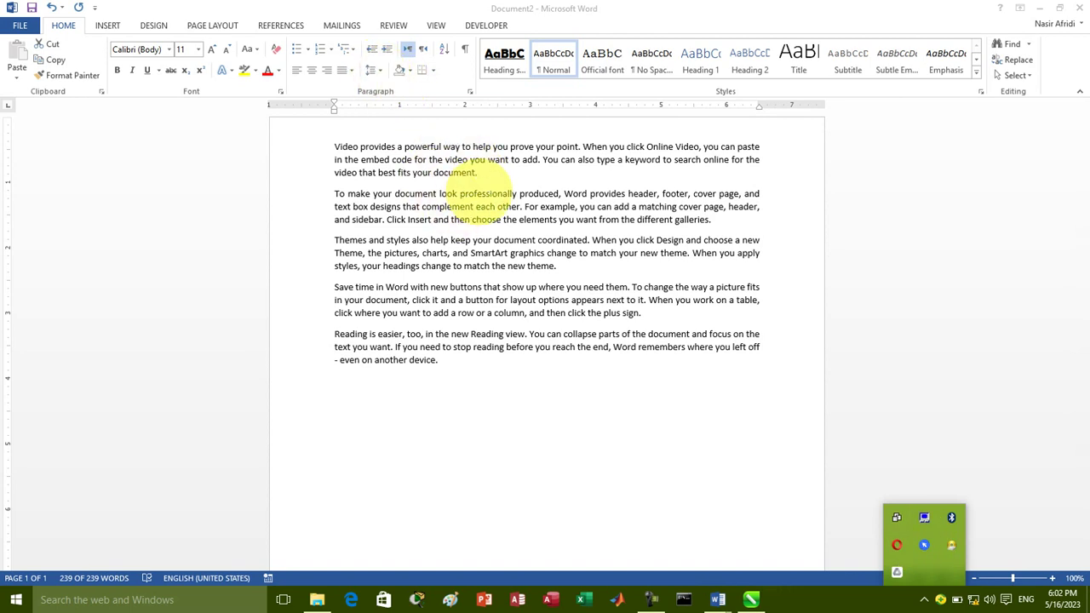
{"action": "left_click", "coordinate": [516, 228]}
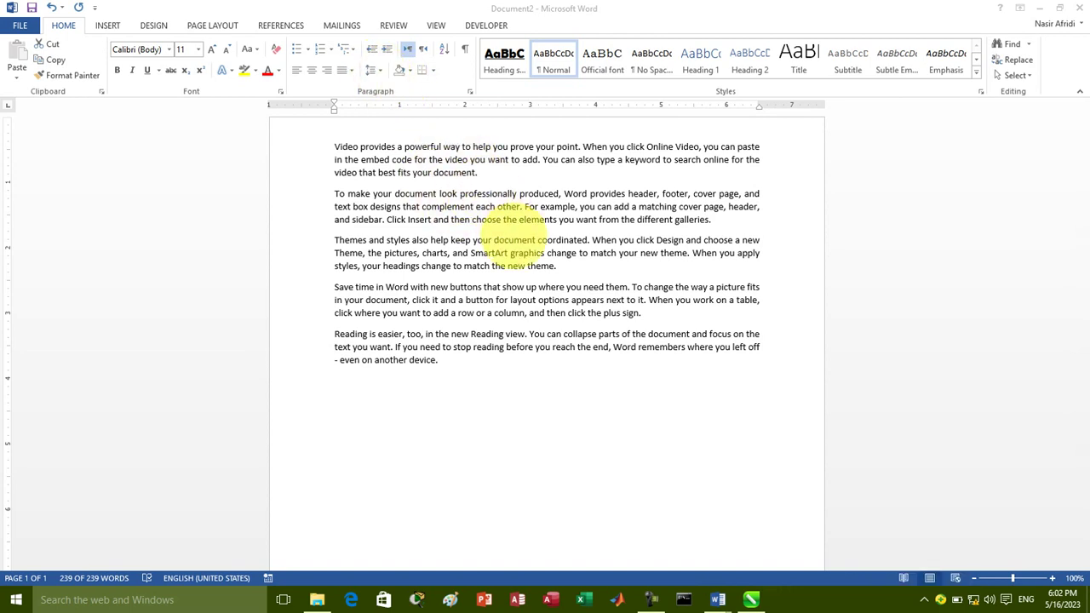
- Set 3.0 line spacing for the whole document and remove space after paragraphs
{"action": "key", "text": "ctrl+a"}
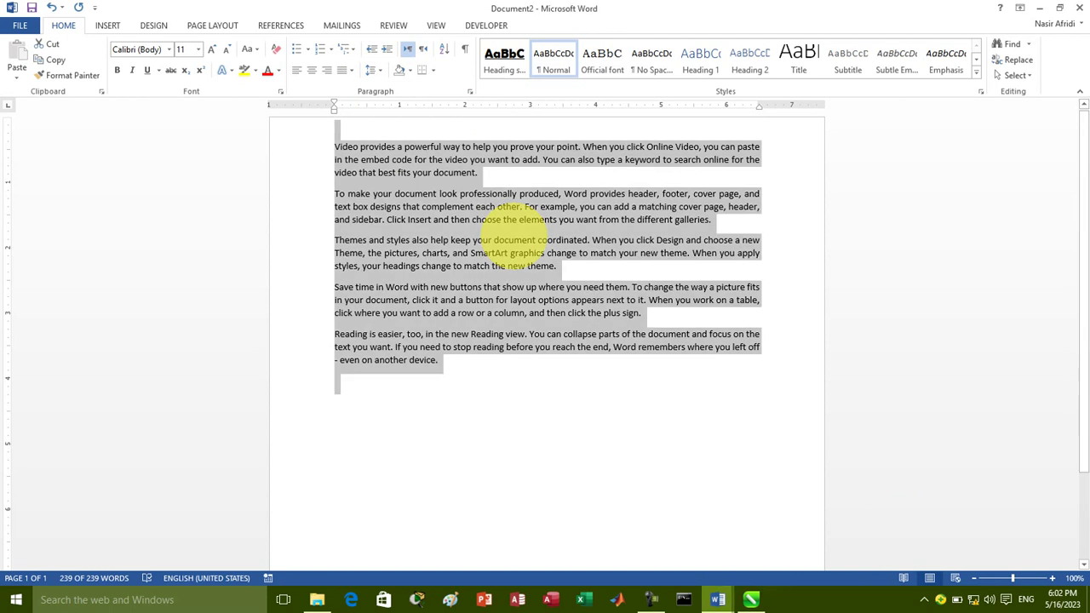
{"action": "left_click", "coordinate": [376, 70]}
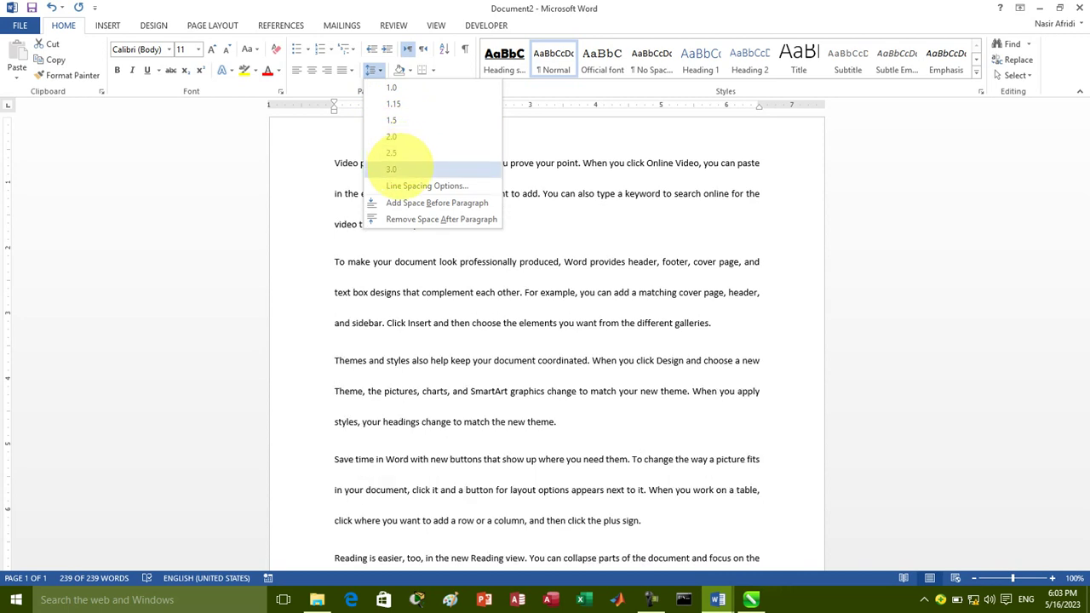
{"action": "left_click", "coordinate": [397, 169]}
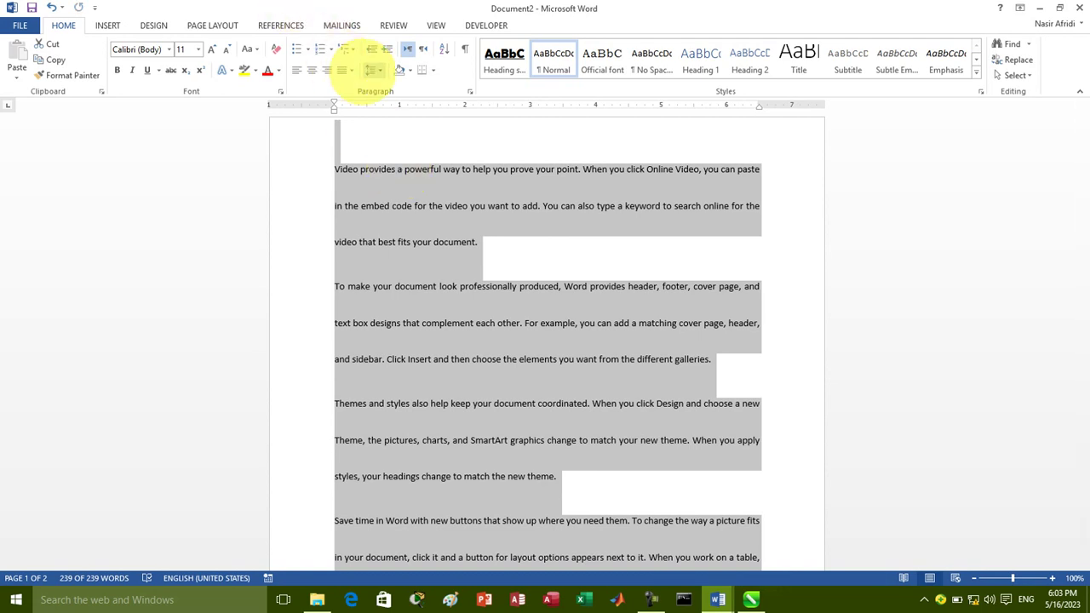
{"action": "left_click", "coordinate": [379, 70]}
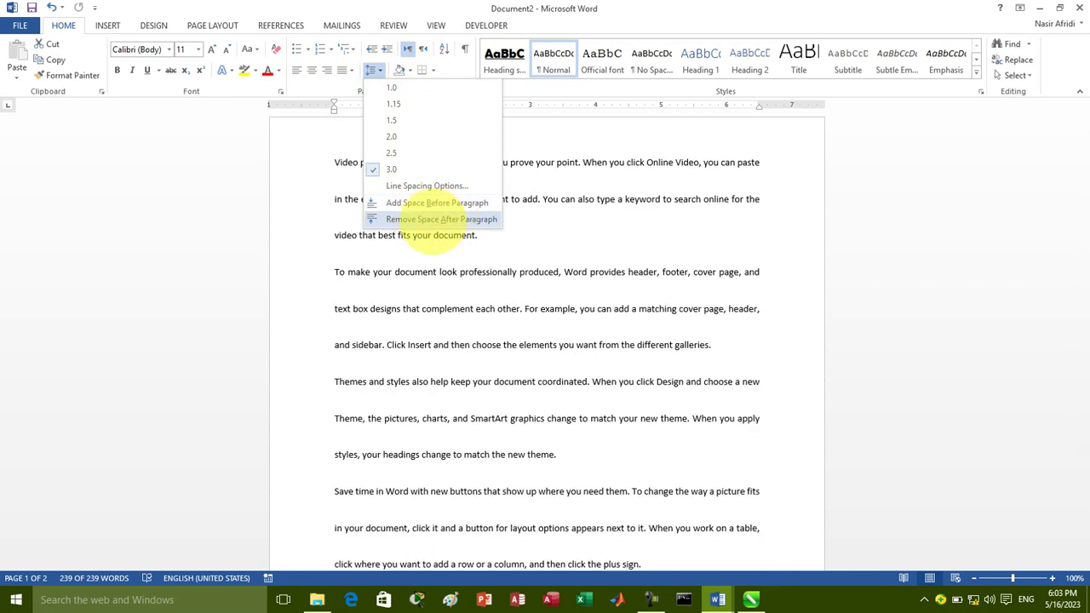
{"action": "left_click", "coordinate": [434, 220]}
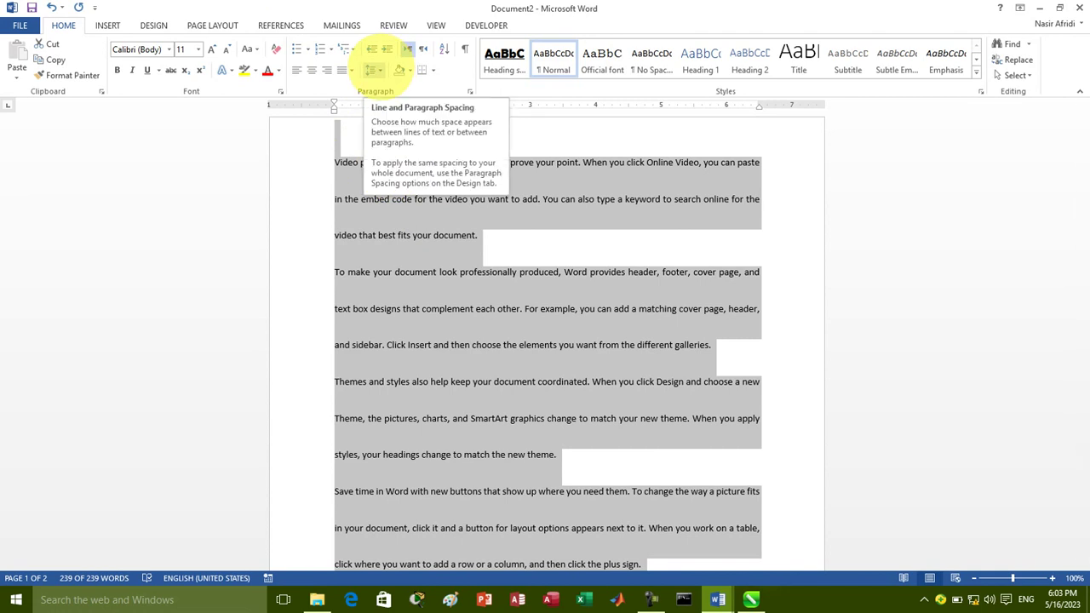
{"action": "left_click", "coordinate": [378, 70]}
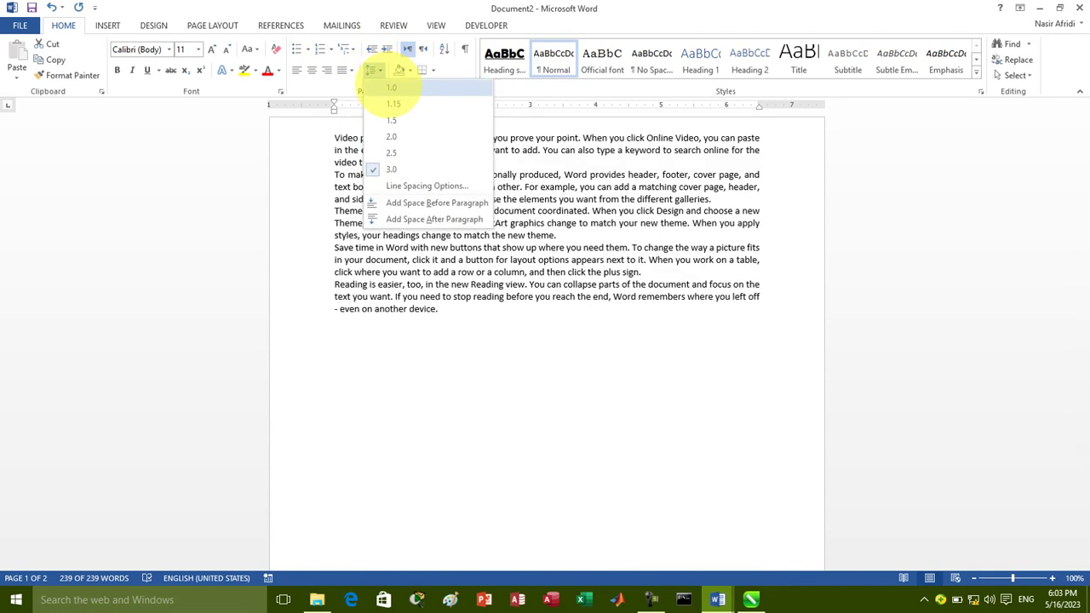
- Reset line spacing to 1.0 and add blank lines after the first two paragraphs
{"action": "left_click", "coordinate": [392, 88]}
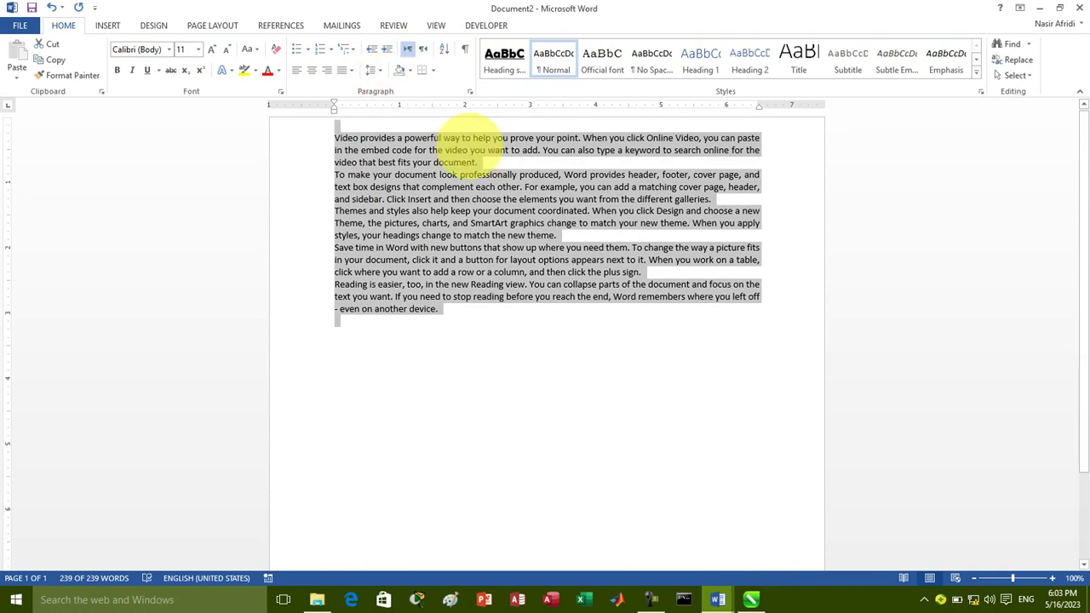
{"action": "left_click", "coordinate": [487, 162]}
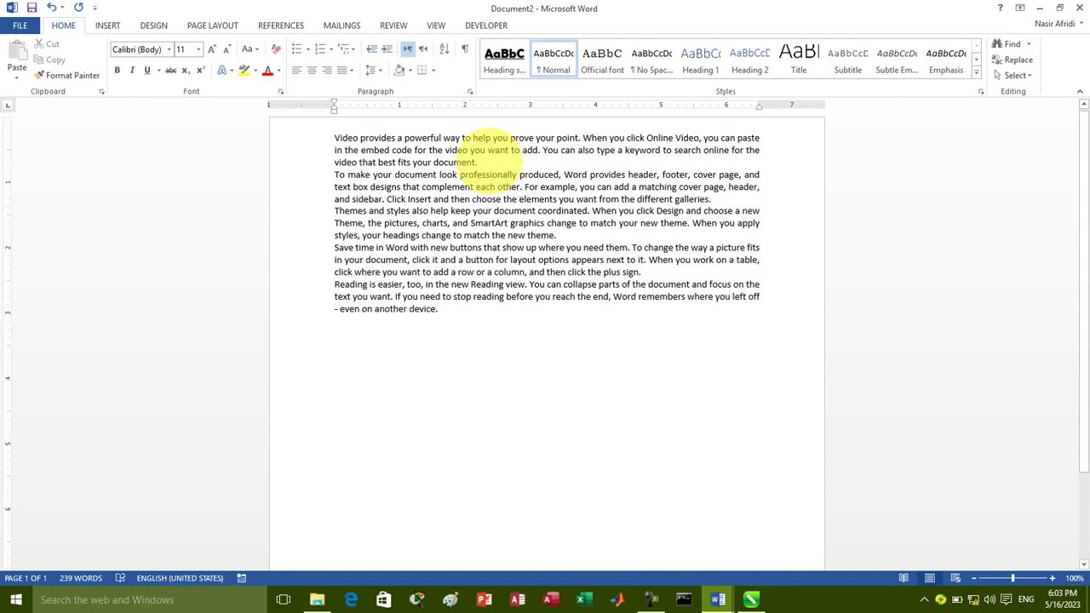
{"action": "key", "text": "Return"}
{"action": "key", "text": "Return"}
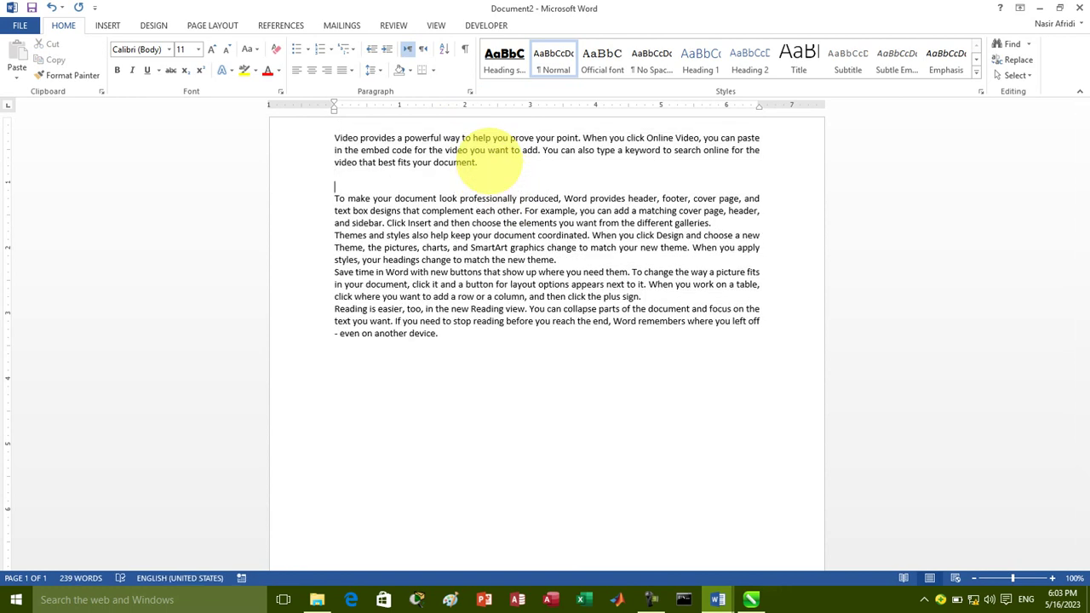
{"action": "left_click", "coordinate": [714, 220]}
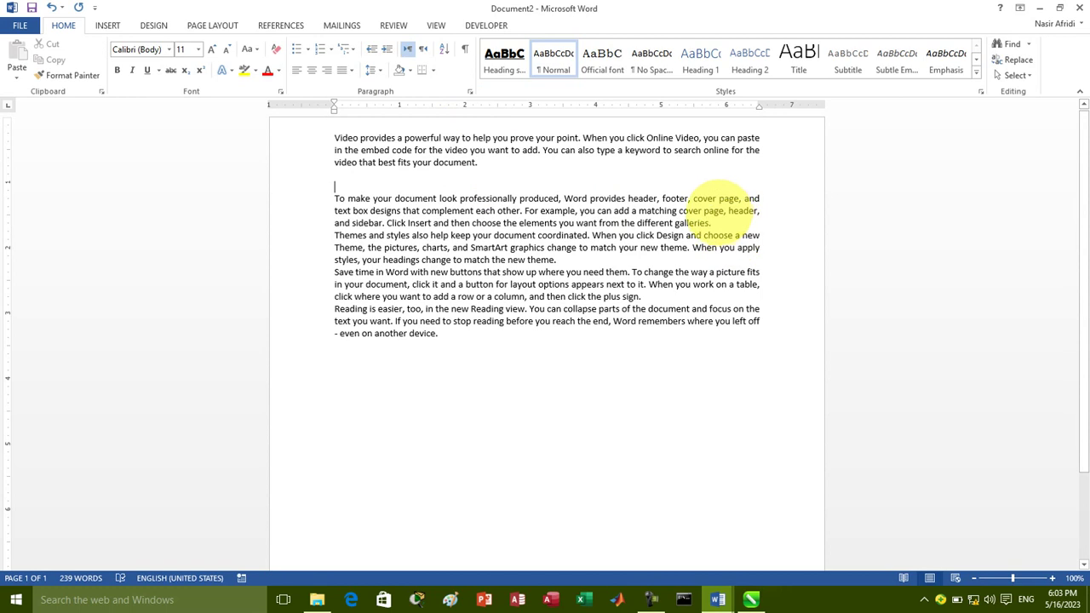
{"action": "key", "text": "Return"}
{"action": "key", "text": "Return"}
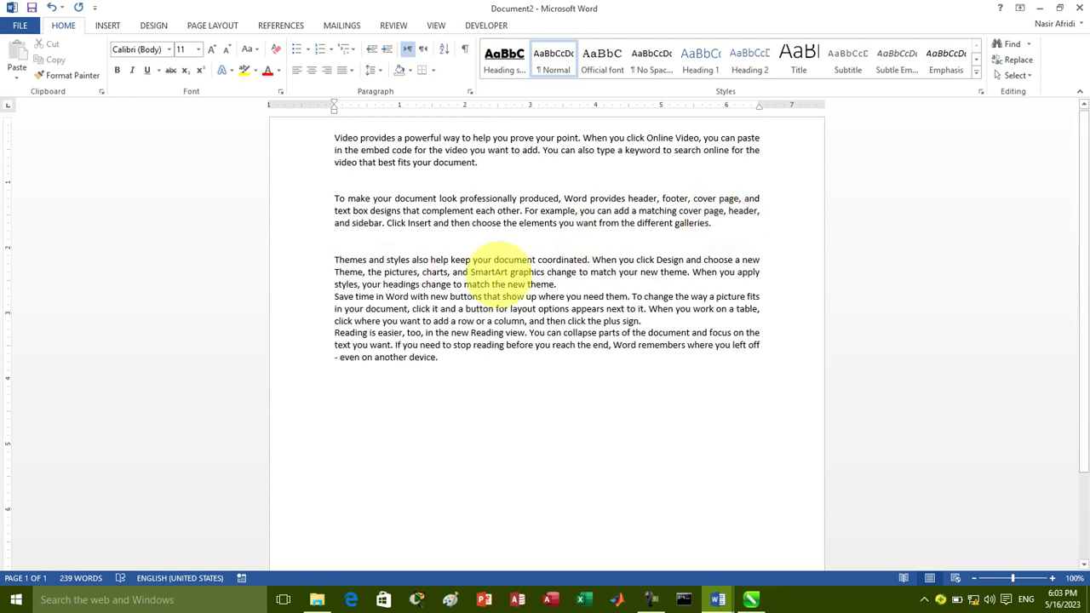
- Check the line spacing of the first three paragraphs and the Themes paragraph without changing it
{"action": "left_click_drag", "start_coordinate": [557, 285], "coordinate": [333, 135]}
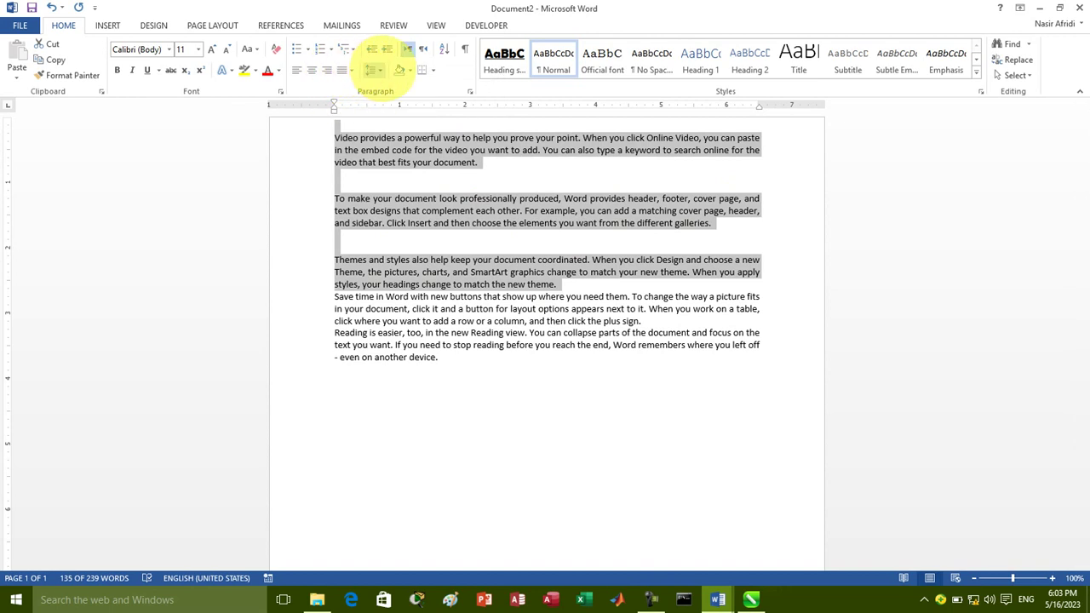
{"action": "left_click", "coordinate": [377, 69]}
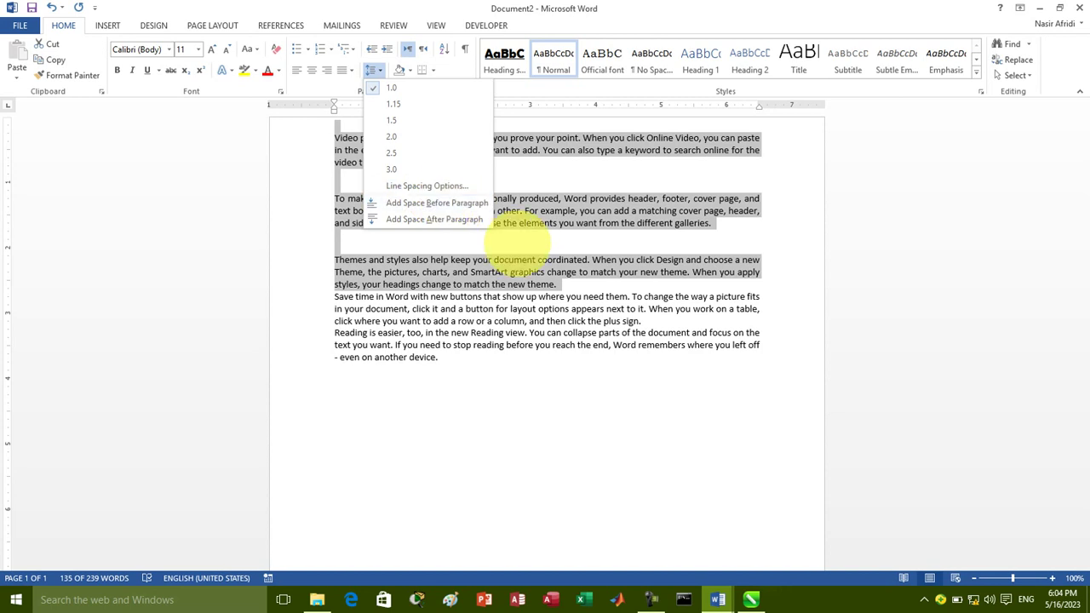
{"action": "left_click", "coordinate": [591, 284]}
{"action": "mouse_move", "coordinate": [558, 284]}
{"action": "left_mouse_down"}
{"action": "mouse_move", "coordinate": [349, 285]}
{"action": "mouse_move", "coordinate": [324, 232]}
{"action": "left_mouse_up"}
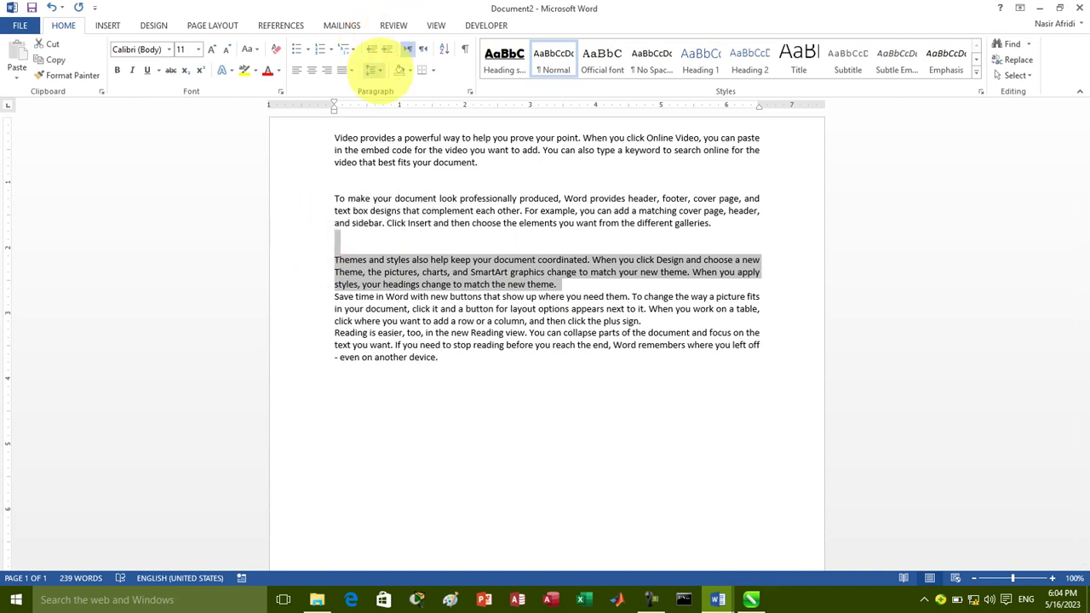
{"action": "left_click", "coordinate": [375, 70]}
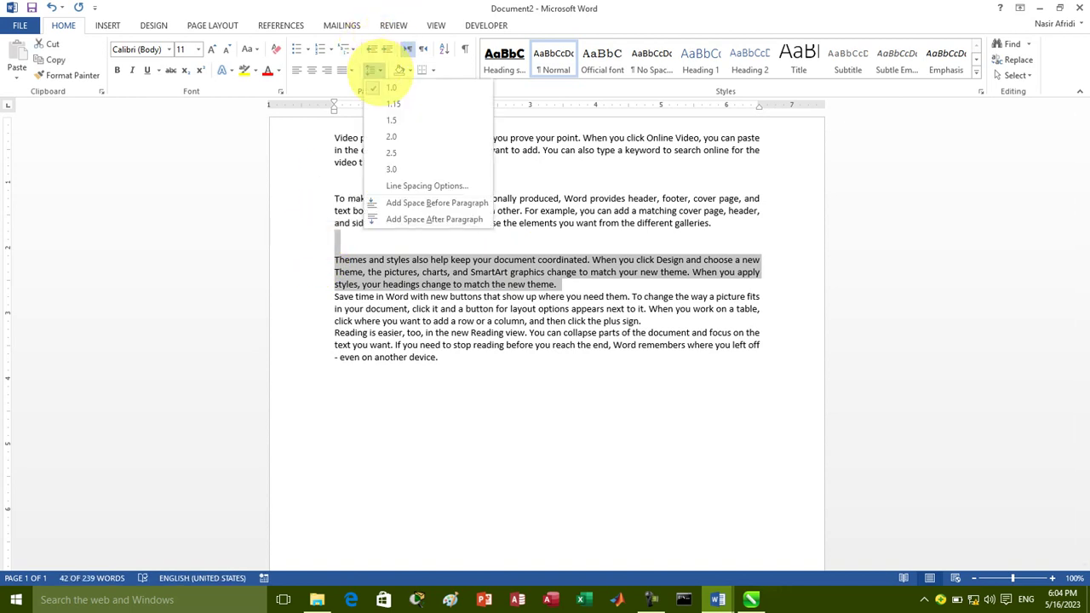
{"action": "left_click", "coordinate": [379, 71]}
- Delete the blank lines above the Themes and 'To make' paragraphs
{"action": "left_click", "coordinate": [586, 283]}
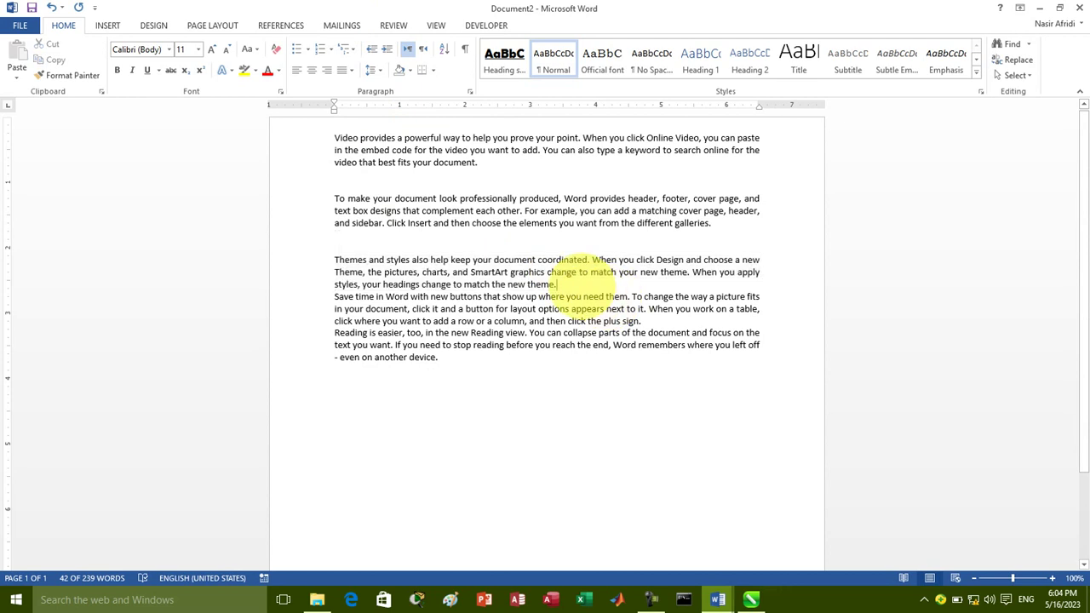
{"action": "left_click", "coordinate": [334, 247]}
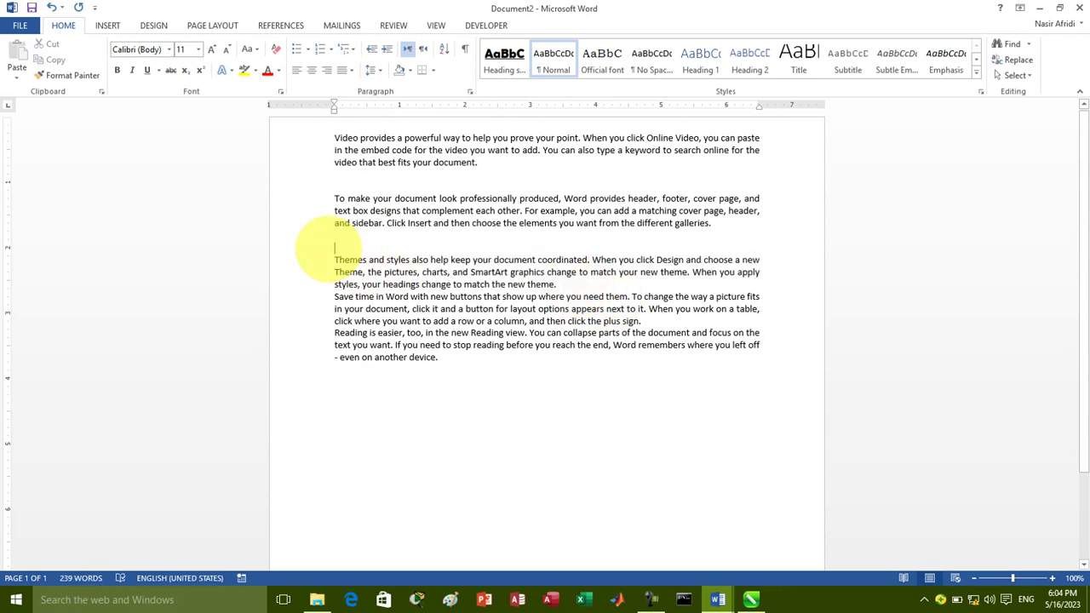
{"action": "key", "text": "BackSpace"}
{"action": "key", "text": "BackSpace"}
{"action": "left_click", "coordinate": [334, 198]}
{"action": "key", "text": "BackSpace"}
{"action": "key", "text": "BackSpace"}
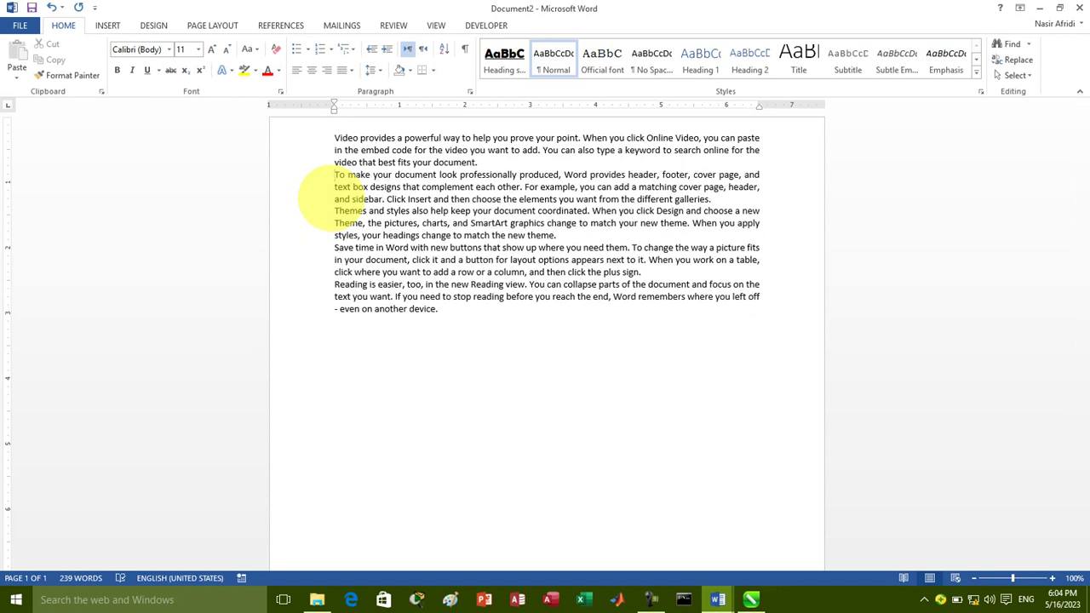
- Delete all text, generate ten sample paragraphs with =rand(10), and select the first three
{"action": "left_click_drag", "start_coordinate": [450, 308], "coordinate": [334, 141]}
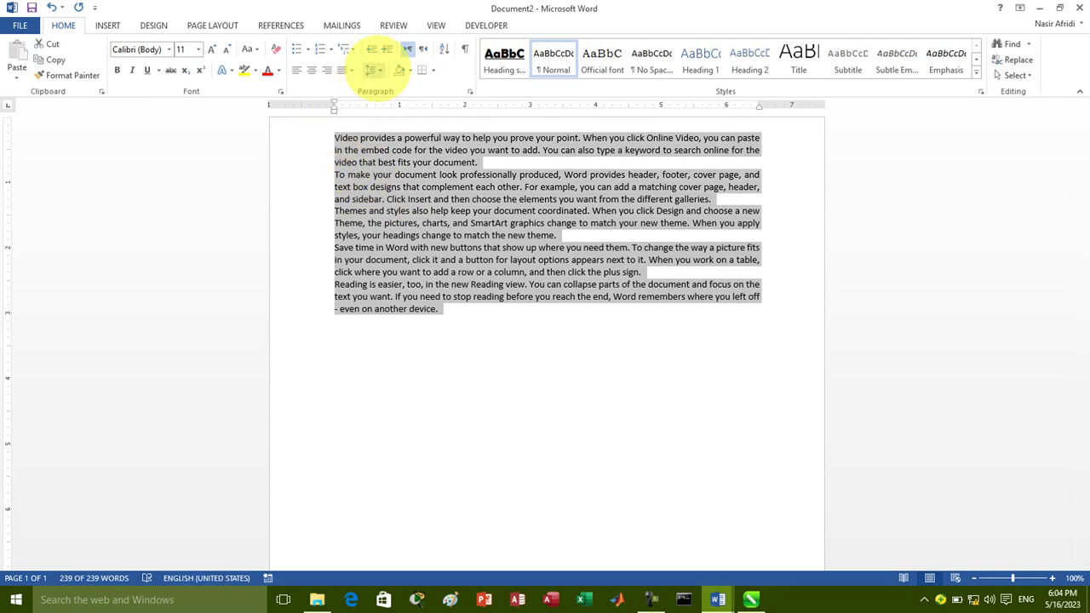
{"action": "key", "text": "Delete"}
{"action": "type", "text": "=rand(10)"}
{"action": "key", "text": "BackSpace"}
{"action": "type", "text": ")"}
{"action": "key", "text": "Return"}
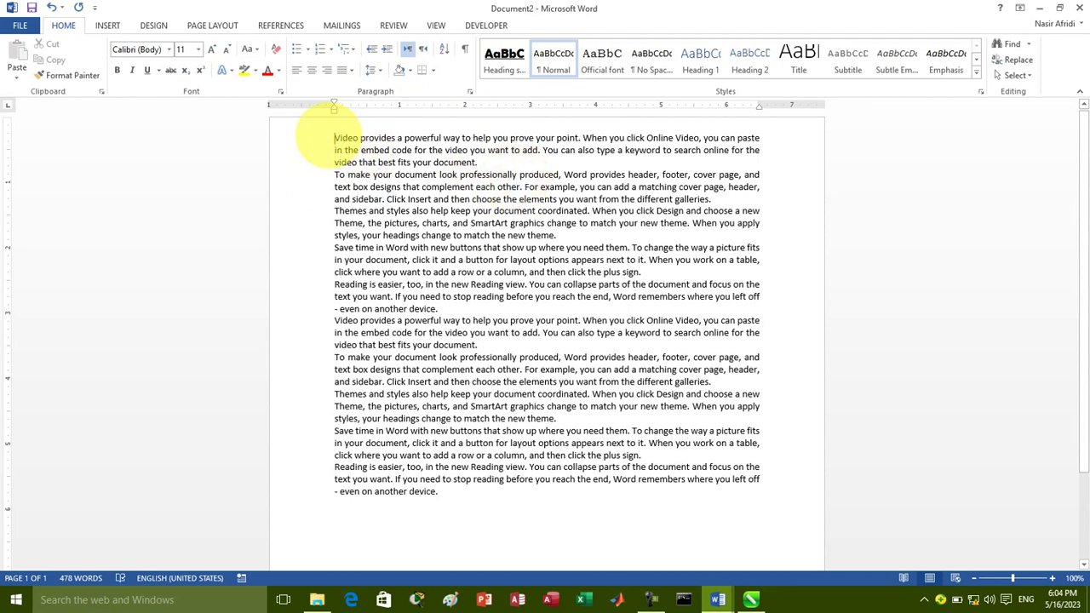
{"action": "left_click_drag", "start_coordinate": [334, 138], "coordinate": [558, 231]}
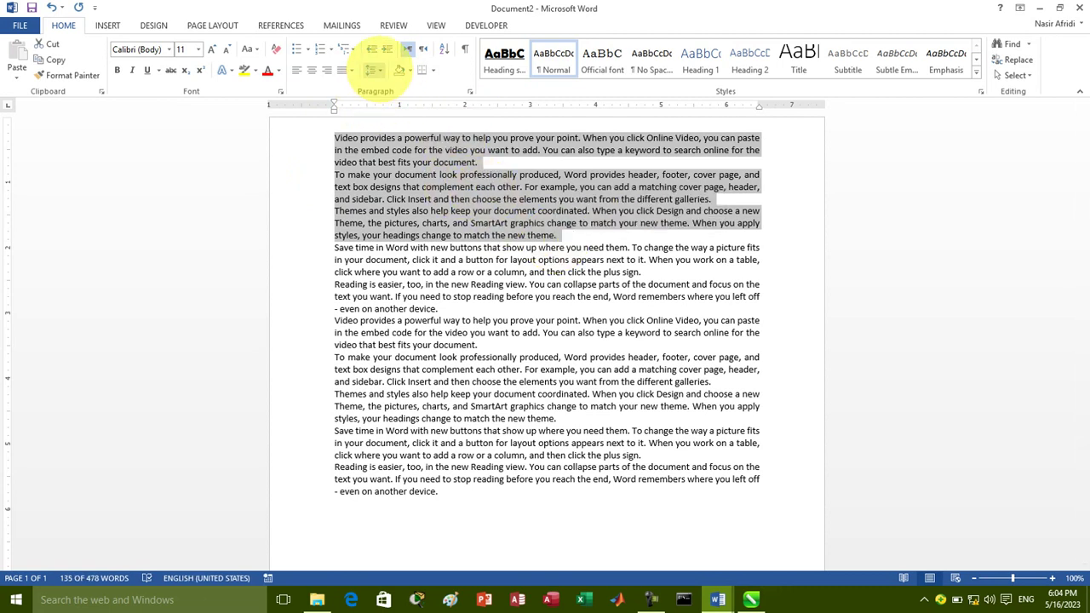
- Add space before every paragraph in the whole document
{"action": "left_click", "coordinate": [375, 70]}
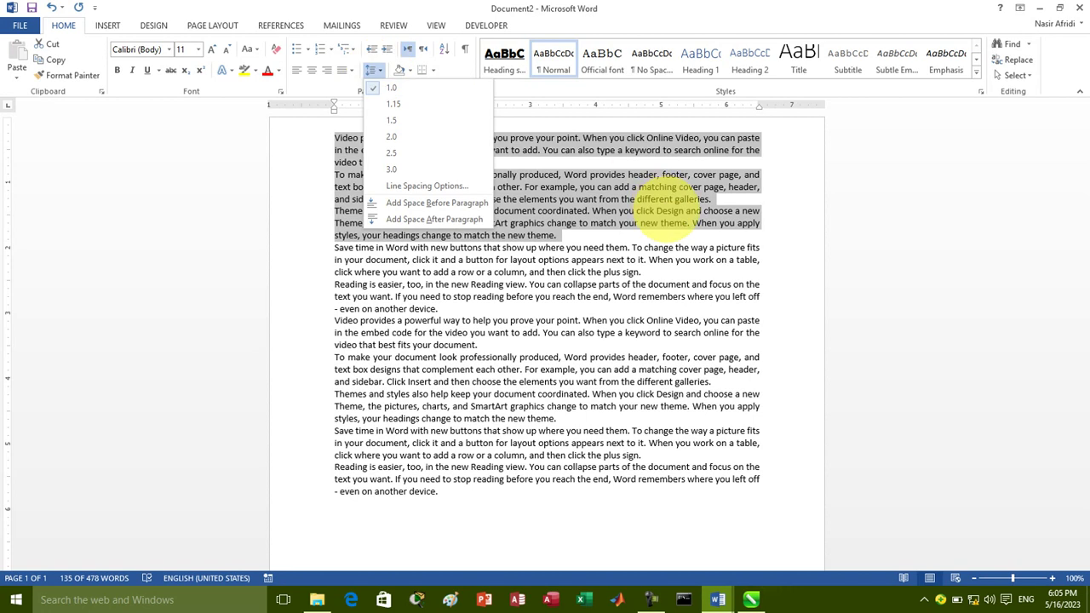
{"action": "key", "text": "Escape"}
{"action": "key", "text": "ctrl+a"}
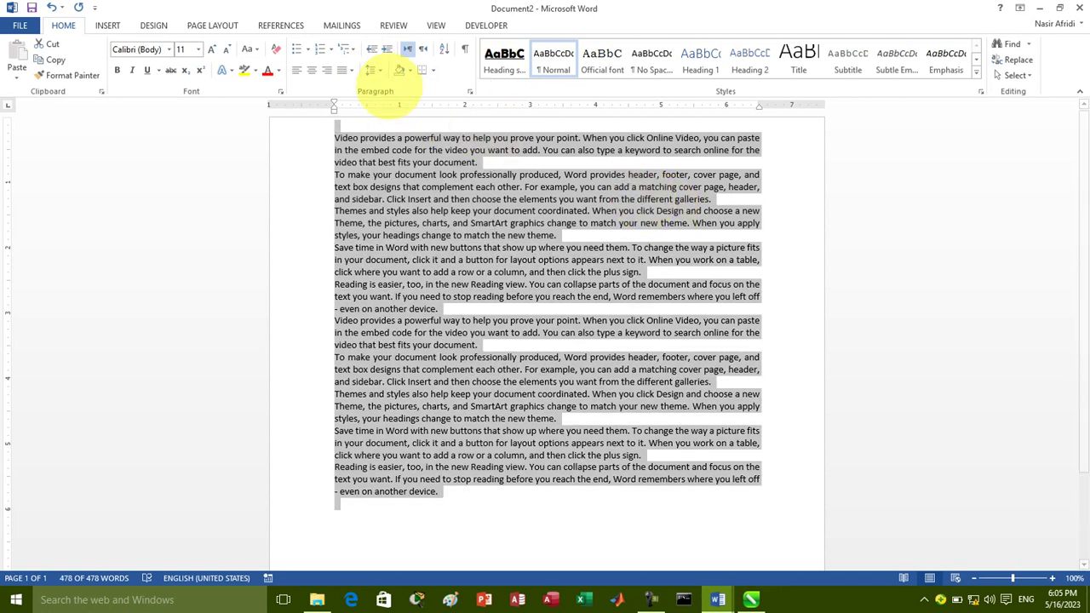
{"action": "left_click", "coordinate": [372, 69]}
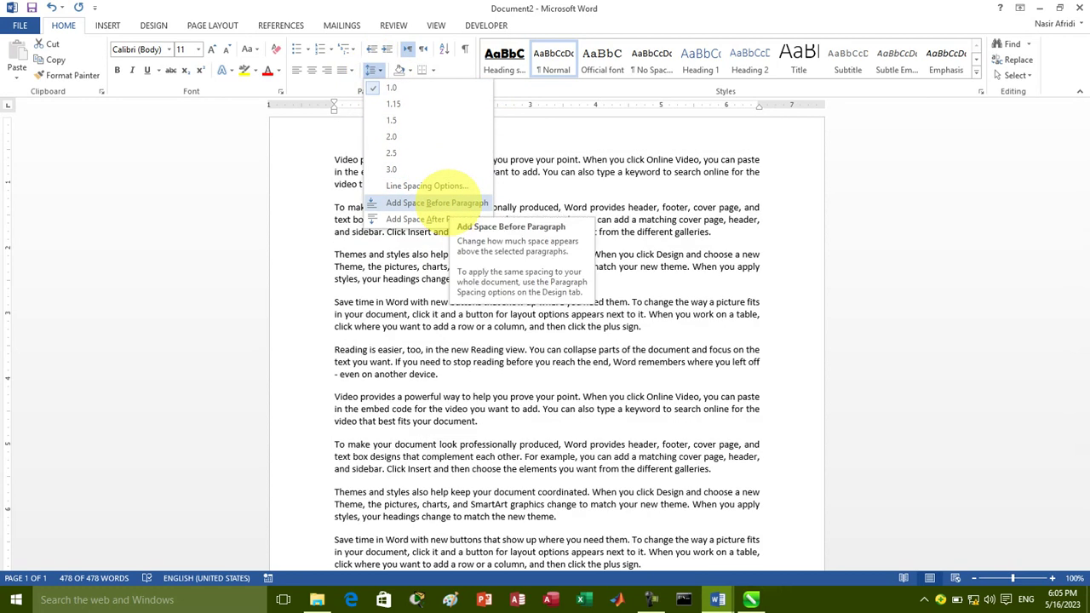
{"action": "left_click", "coordinate": [443, 203]}
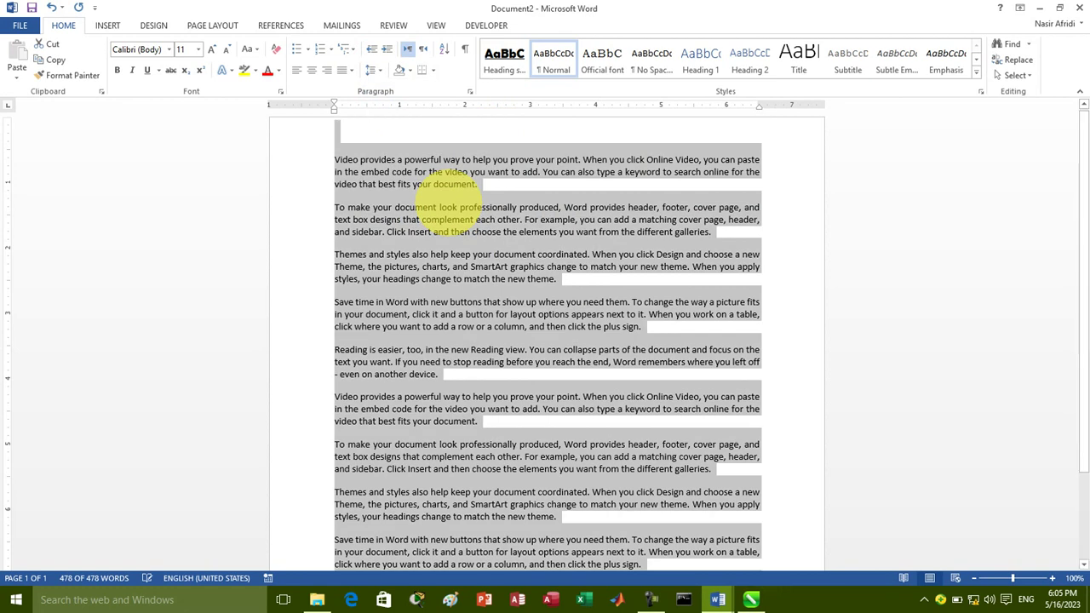
- Preview the justification and line spacing options, then delete all the document text
{"action": "left_click", "coordinate": [350, 71]}
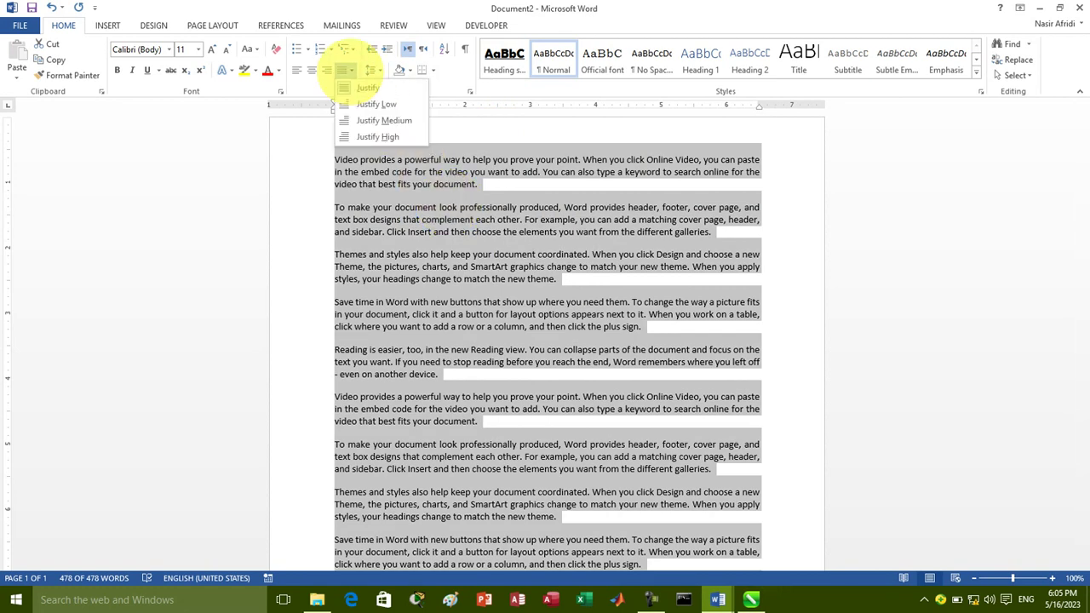
{"action": "left_click", "coordinate": [375, 70]}
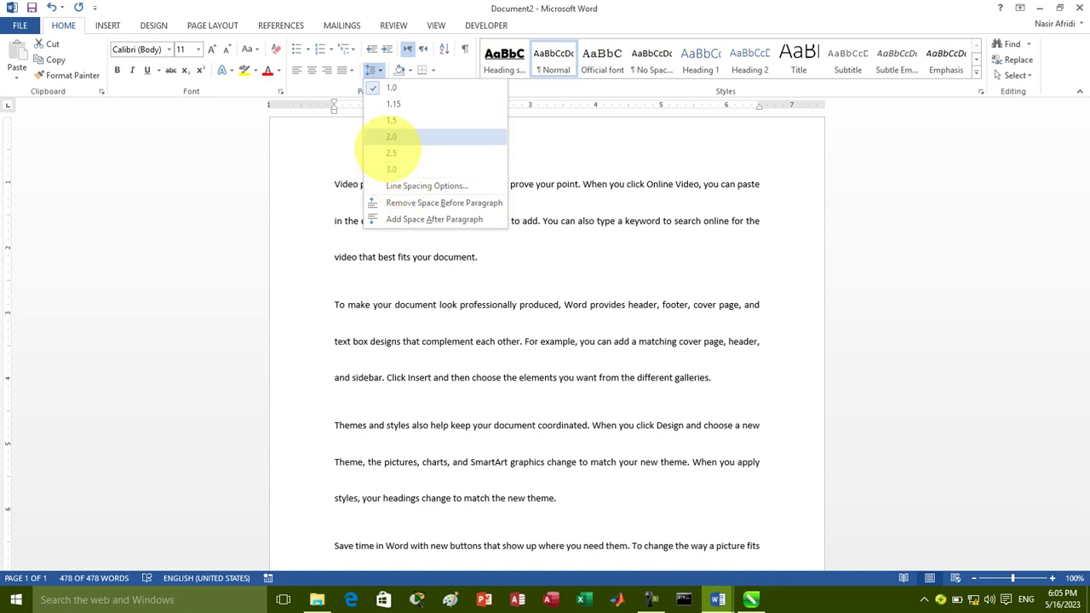
{"action": "key", "text": "Escape"}
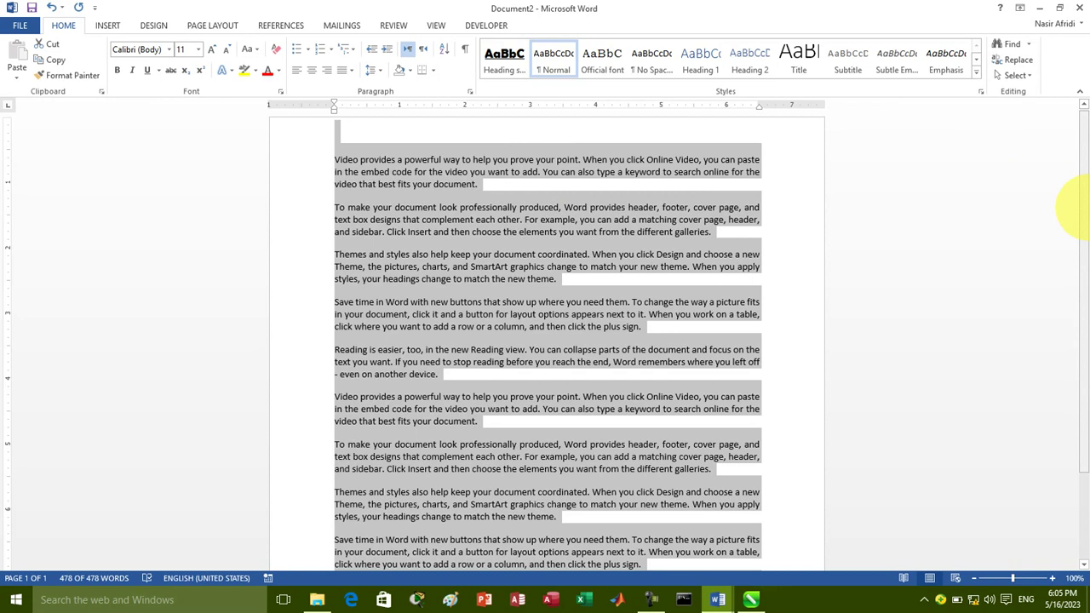
{"action": "key", "text": "Delete"}
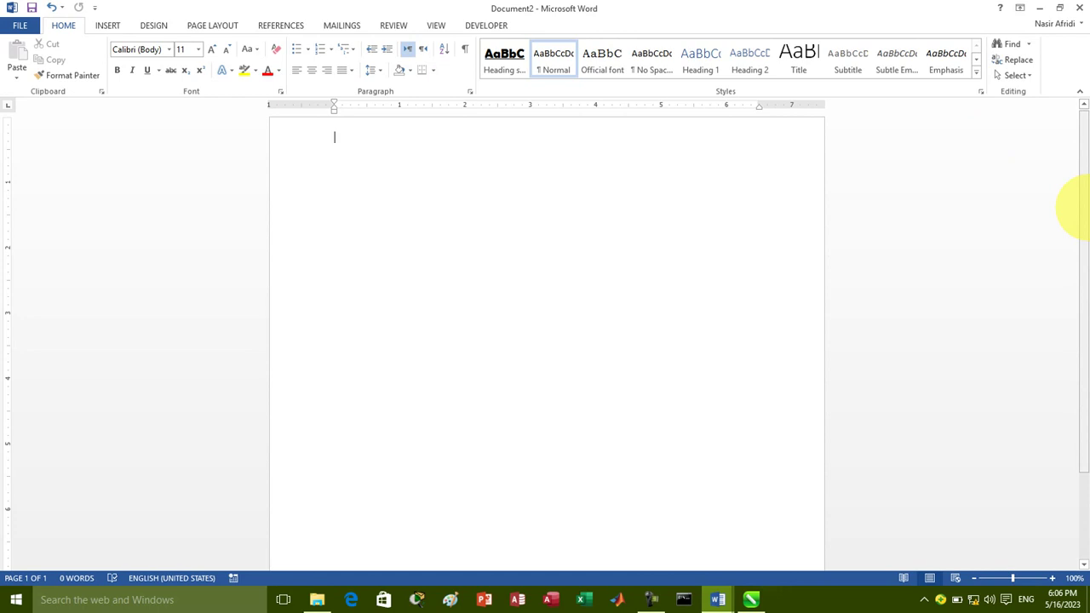
- Type the note 'LISTS--> ORDERLIST-, UNORDERLIST' at the top of the blank page
{"action": "type", "text": "LIST"}
{"action": "type", "text": "S-->"}
{"action": "type", "text": " ORDERLIST-"}
{"action": "type", "text": ", UNORDERLIST"}
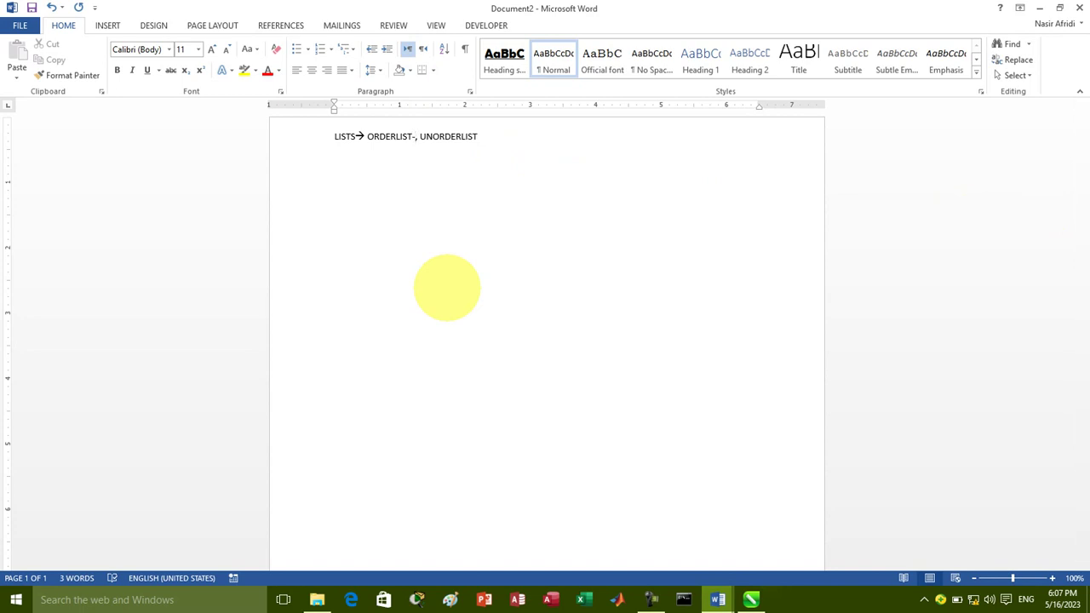
- Extend the note to 'ORDERLIST-Alphabet->cap-small,roman,no, UNORDERLIST->' and start a new line below
{"action": "key", "text": "BackSpace"}
{"action": "type", "text": "A"}
{"action": "type", "text": "I"}
{"action": "type", "text": "pa"}
{"action": "key", "text": "BackSpace"}
{"action": "type", "text": "habeti"}
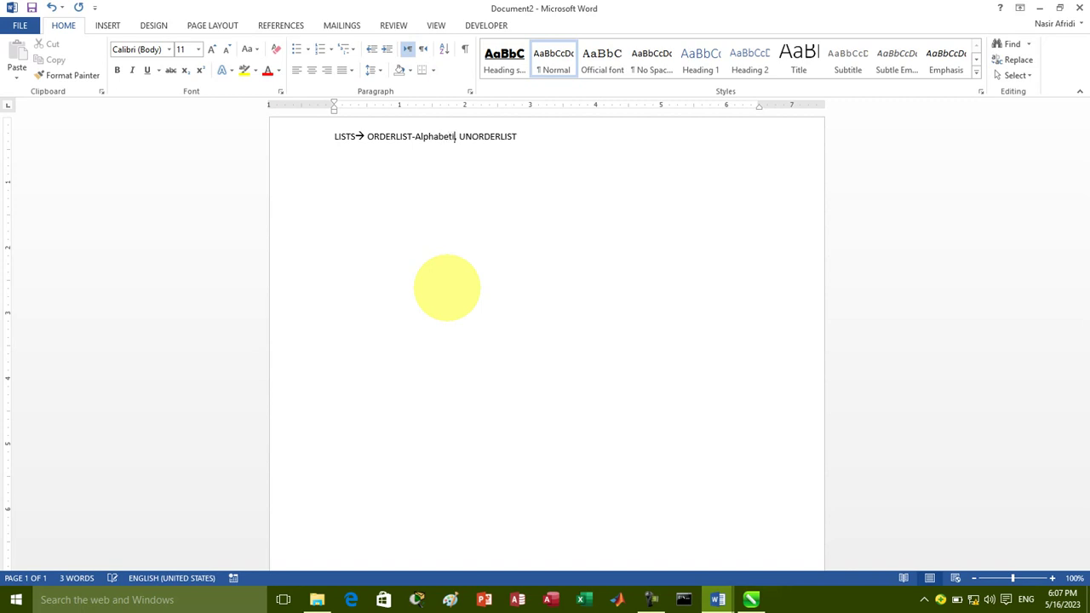
{"action": "key", "text": "BackSpace"}
{"action": "type", "text": "->cap-small,roman,no,"}
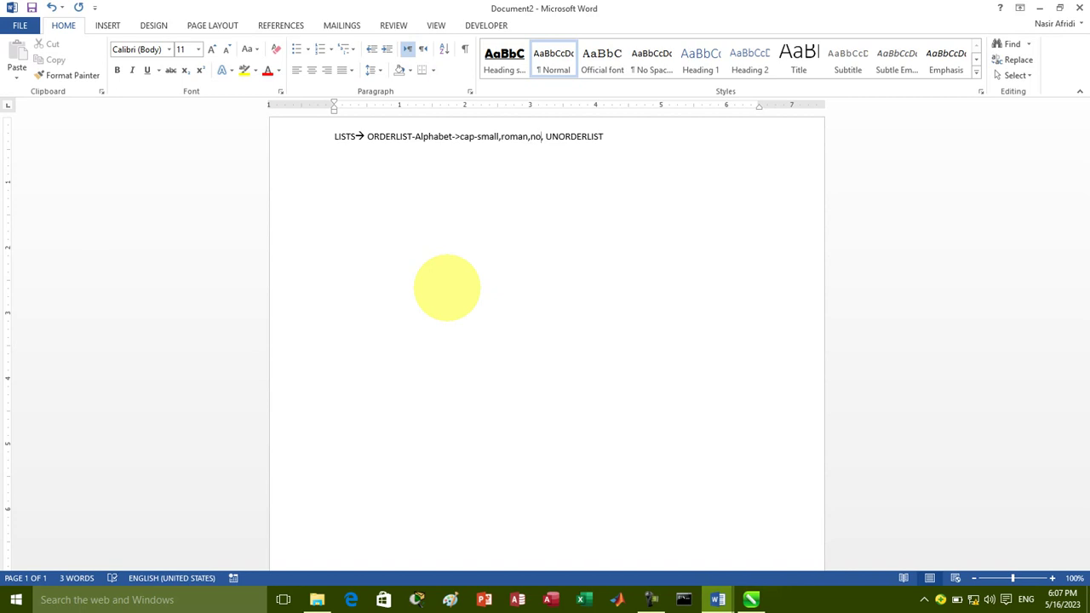
{"action": "left_click", "coordinate": [628, 139]}
{"action": "type", "text": ">"}
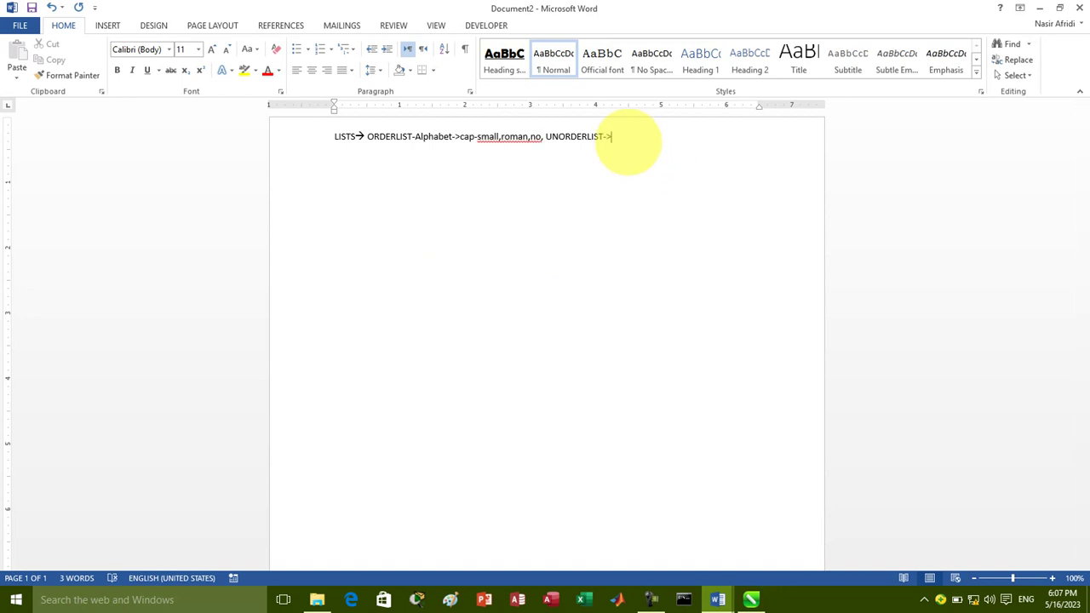
{"action": "key", "text": "Return"}
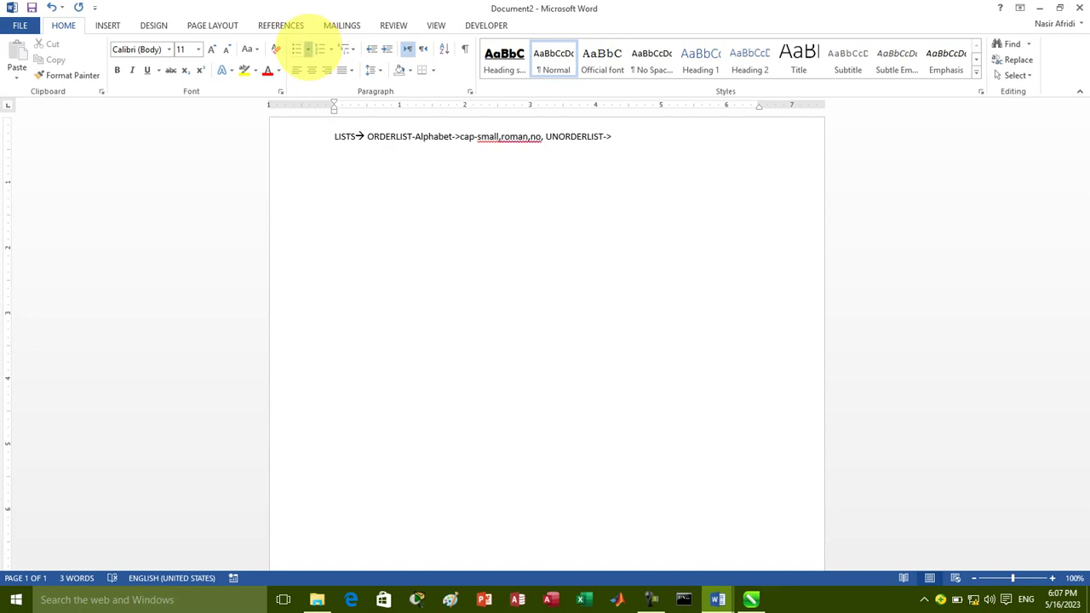
- Create an arrow-bulleted list with the items Banana, Oranges and potato
{"action": "left_click", "coordinate": [307, 49]}
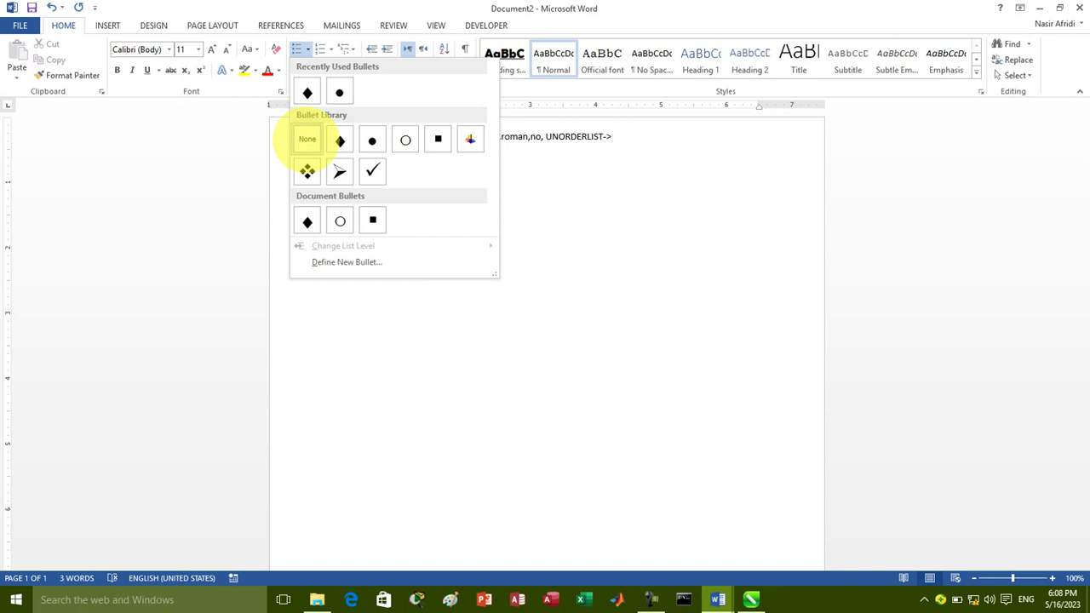
{"action": "left_click", "coordinate": [339, 172]}
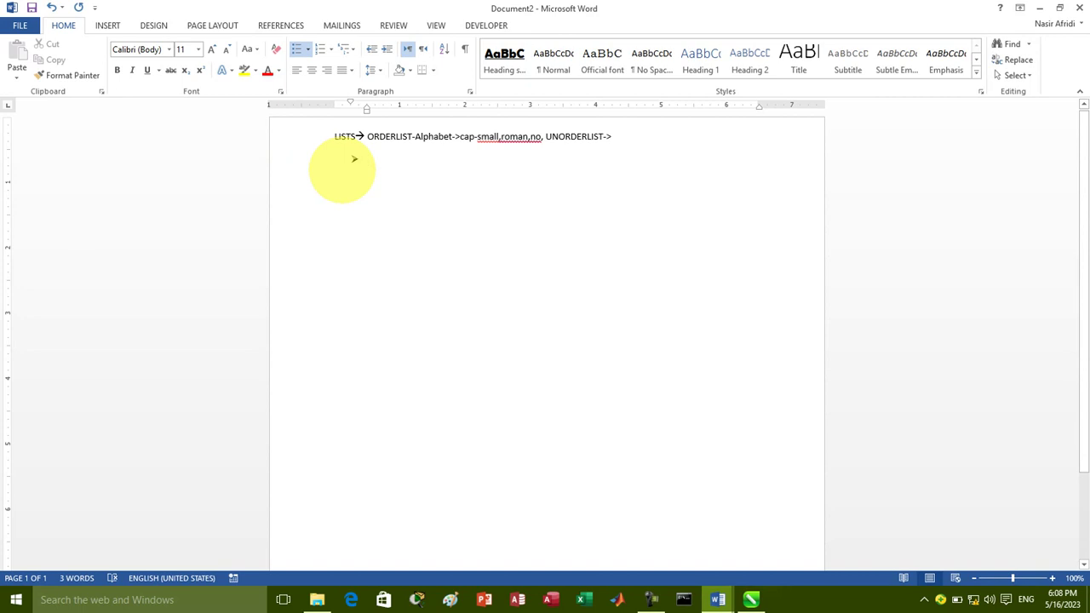
{"action": "type", "text": "Banana"}
{"action": "key", "text": "Return"}
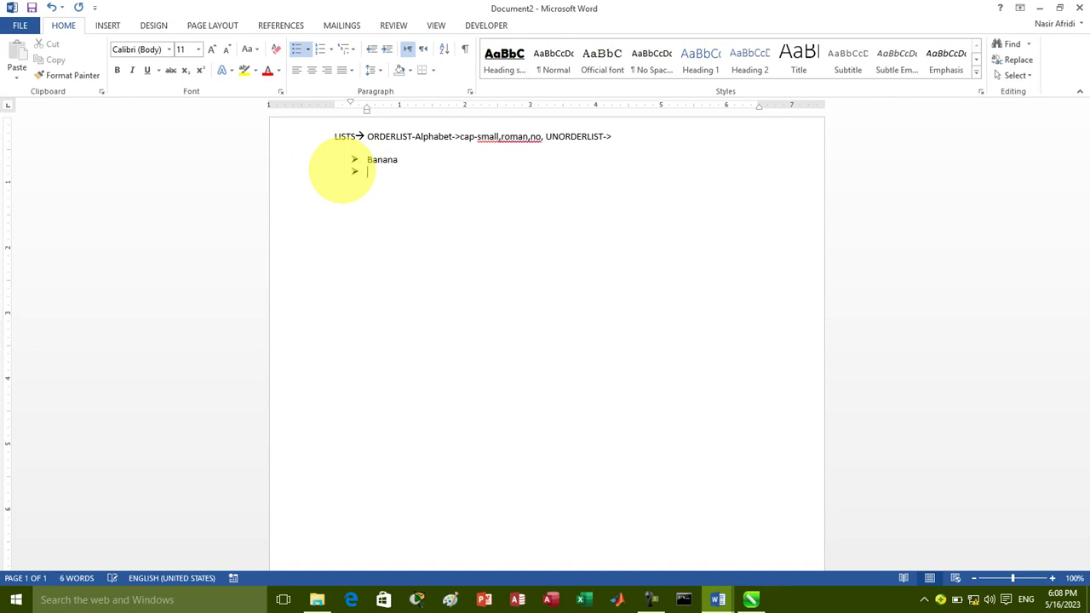
{"action": "type", "text": "oranges"}
{"action": "key", "text": "Return"}
{"action": "type", "text": "potas"}
{"action": "key", "text": "BackSpace"}
{"action": "type", "text": "to"}
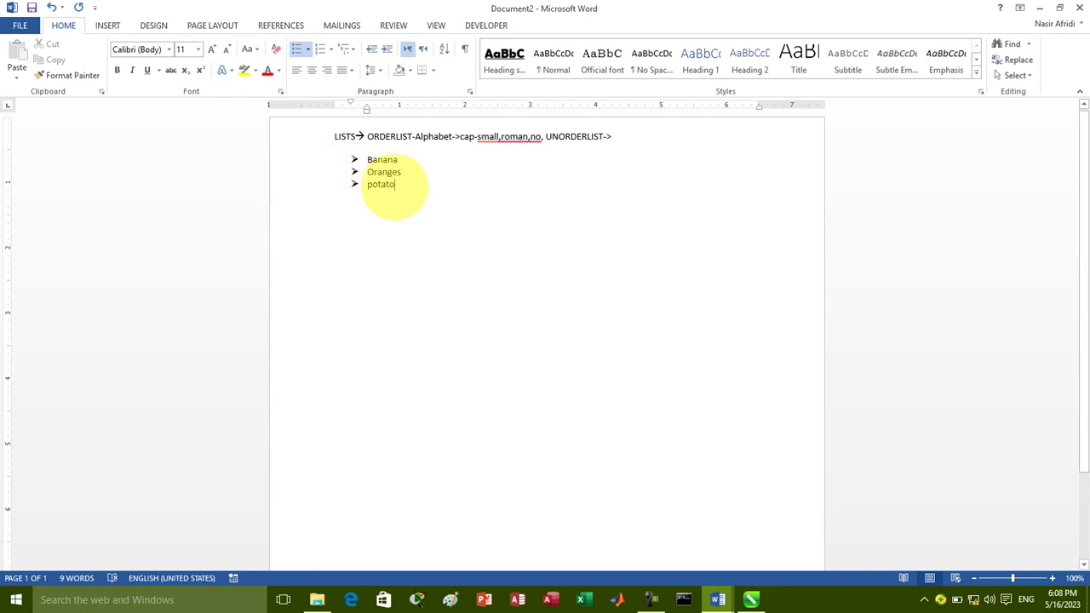
- Insert the caption 'Single level list' on a new line above the bullets
{"action": "left_click_drag", "start_coordinate": [396, 185], "coordinate": [347, 160]}
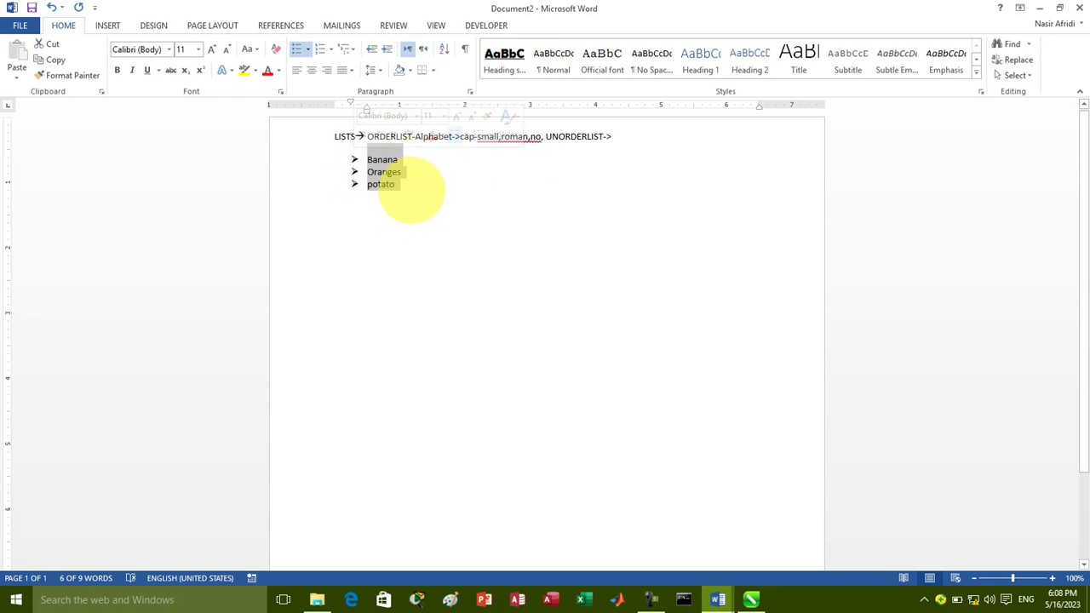
{"action": "left_click", "coordinate": [372, 157]}
{"action": "left_click", "coordinate": [613, 136]}
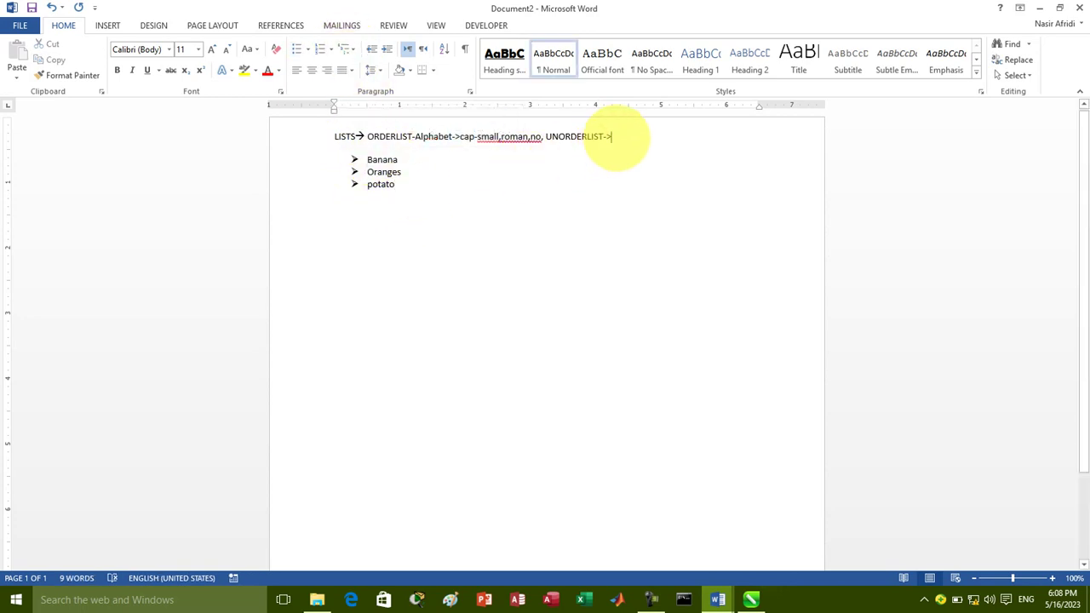
{"action": "key", "text": "Return"}
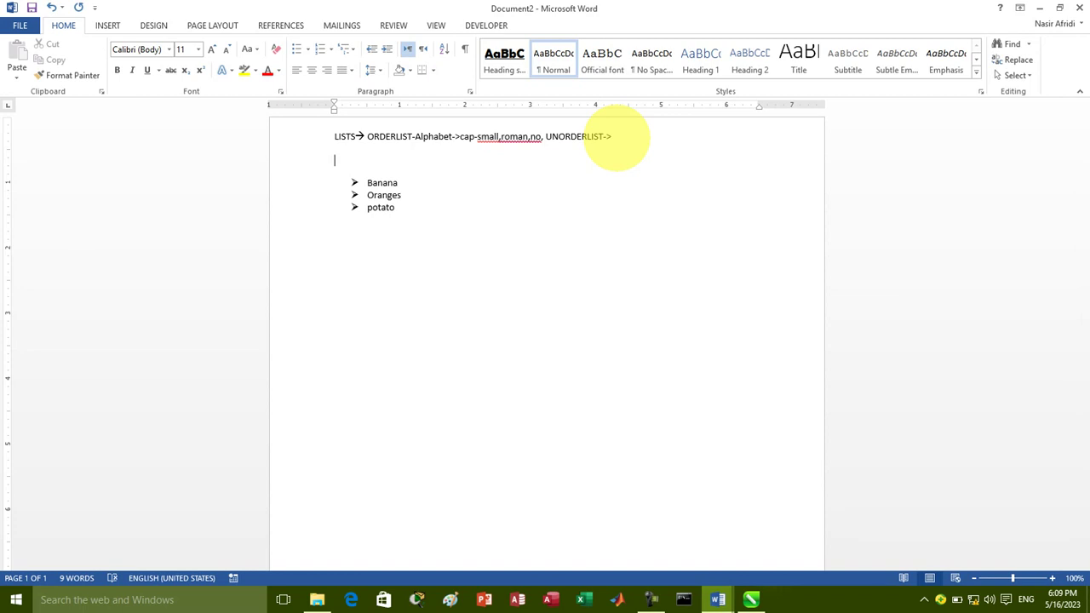
{"action": "type", "text": "Single level"}
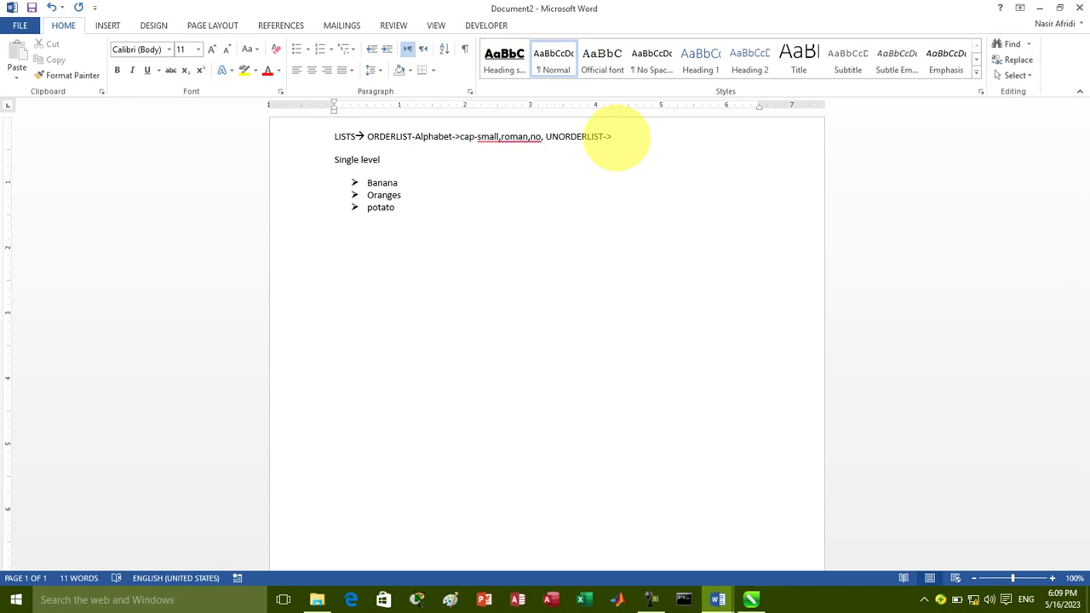
{"action": "type", "text": " list"}
- Add an empty fourth bullet after the potato item
{"action": "left_click", "coordinate": [406, 214]}
{"action": "key", "text": "Return"}
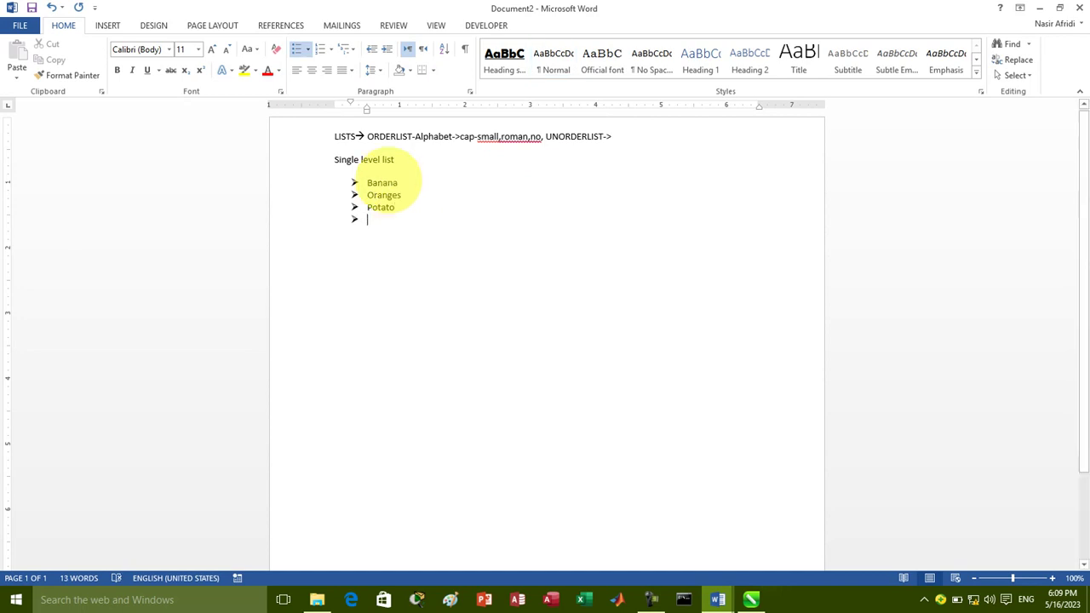
{"action": "left_click", "coordinate": [309, 49]}
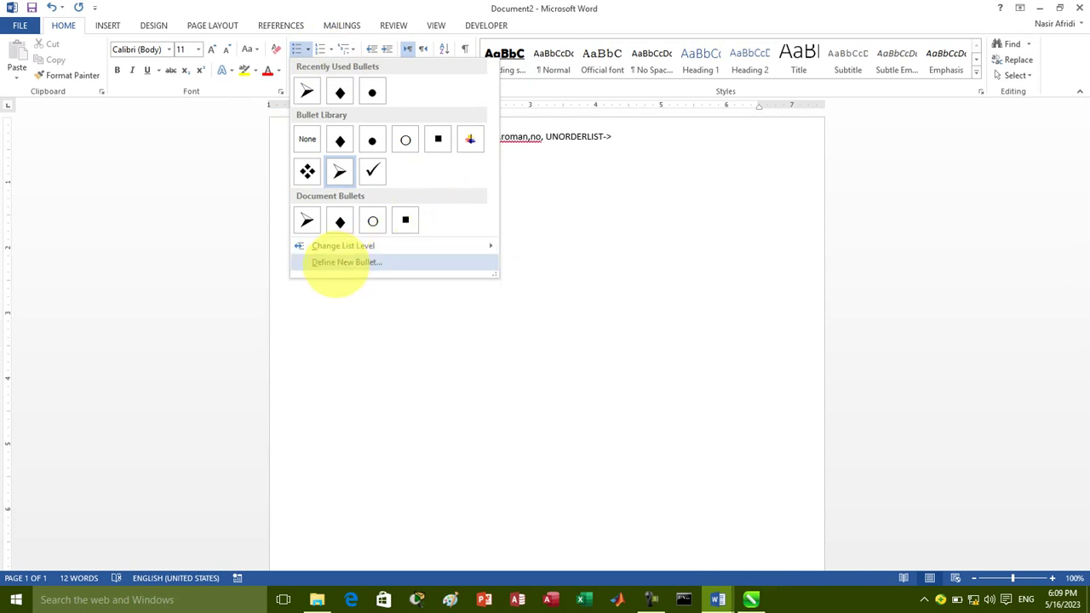
- Define a new bullet using the Wingdings character 214 boxed-cross pointer symbol
{"action": "left_click", "coordinate": [339, 262]}
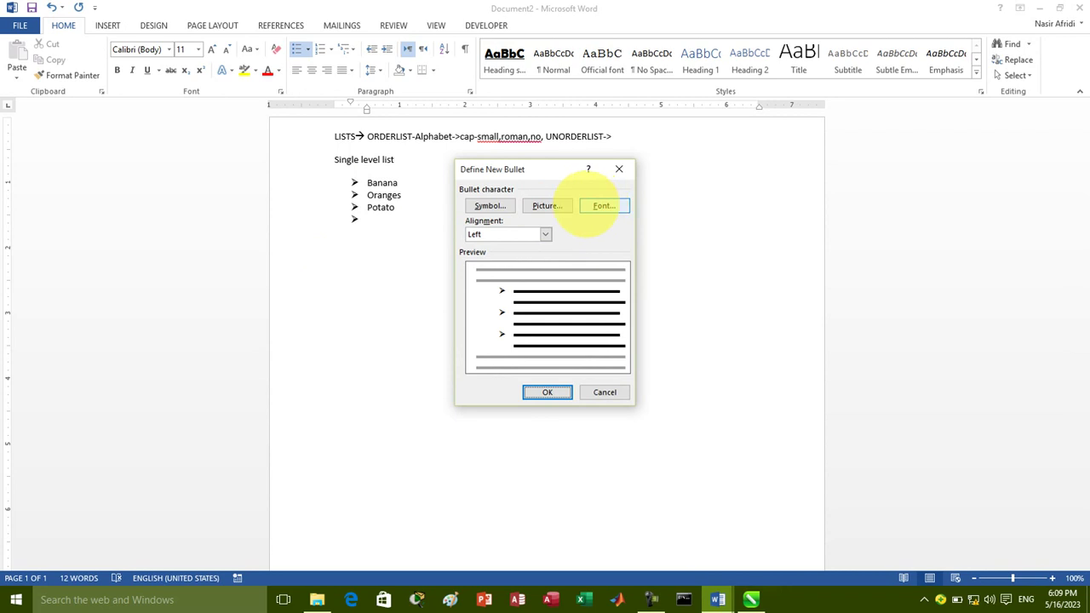
{"action": "left_click", "coordinate": [489, 205]}
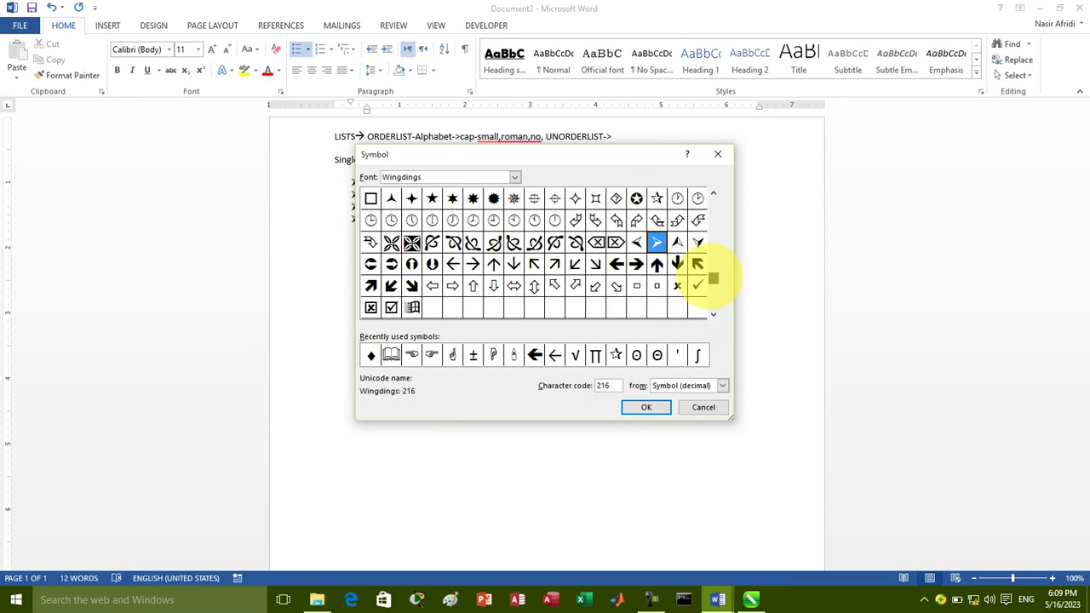
{"action": "scroll", "coordinate": [712, 277], "scroll_direction": "up", "scroll_amount": 2}
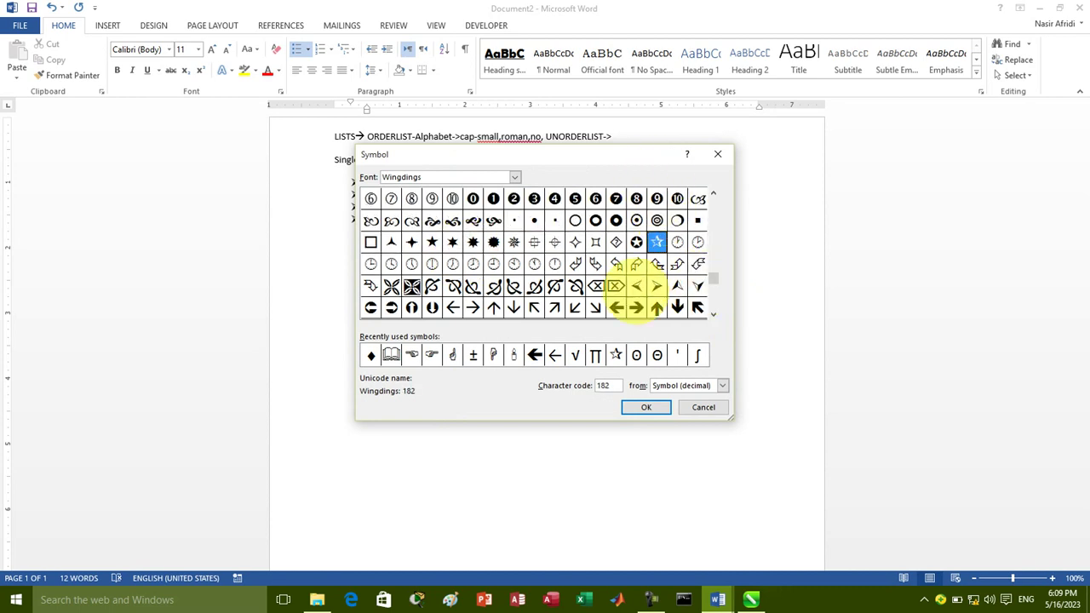
{"action": "left_click", "coordinate": [616, 286]}
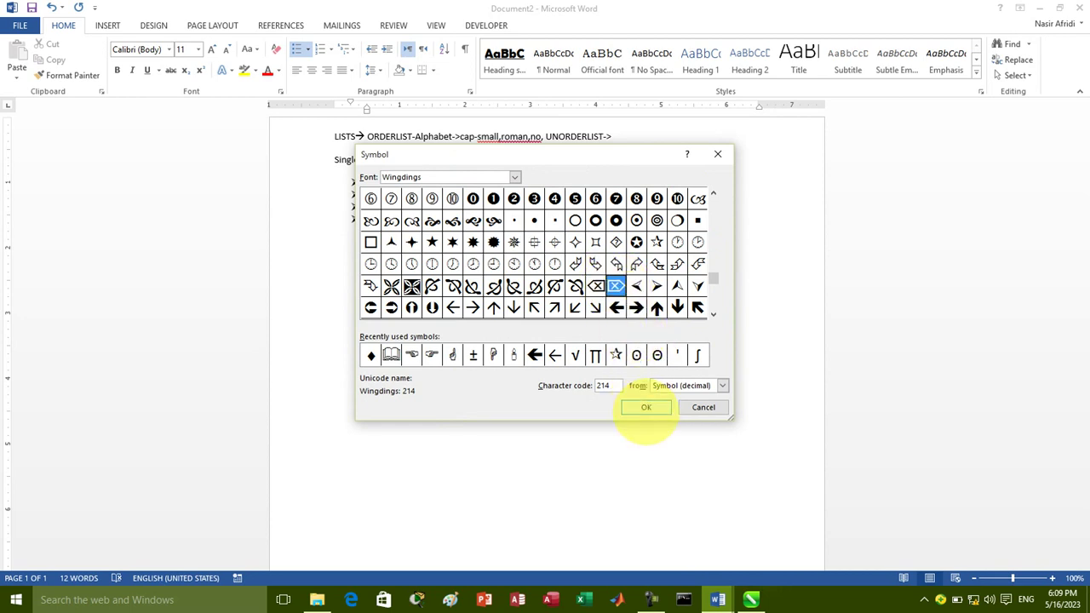
{"action": "left_click", "coordinate": [646, 407]}
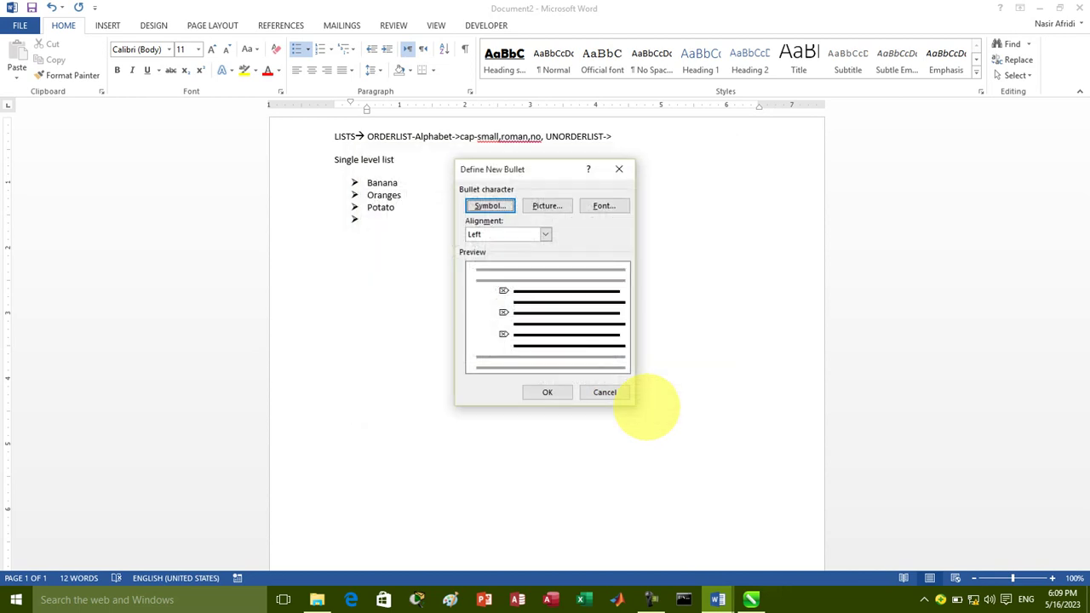
{"action": "left_click", "coordinate": [547, 393]}
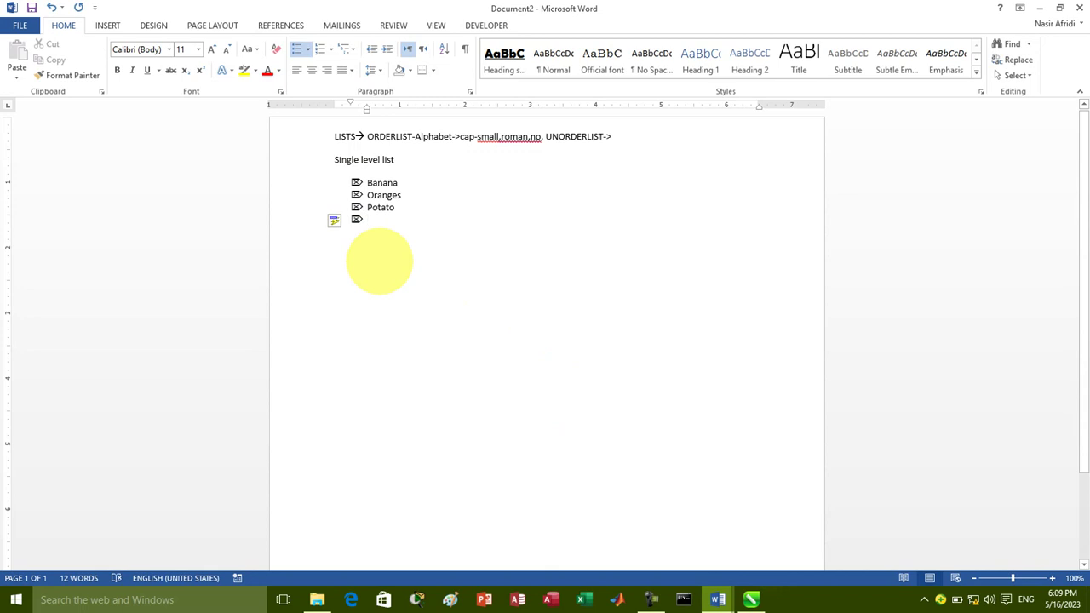
- Demote the empty item after Potato to the second, circle-bulleted list level
{"action": "left_click", "coordinate": [308, 48]}
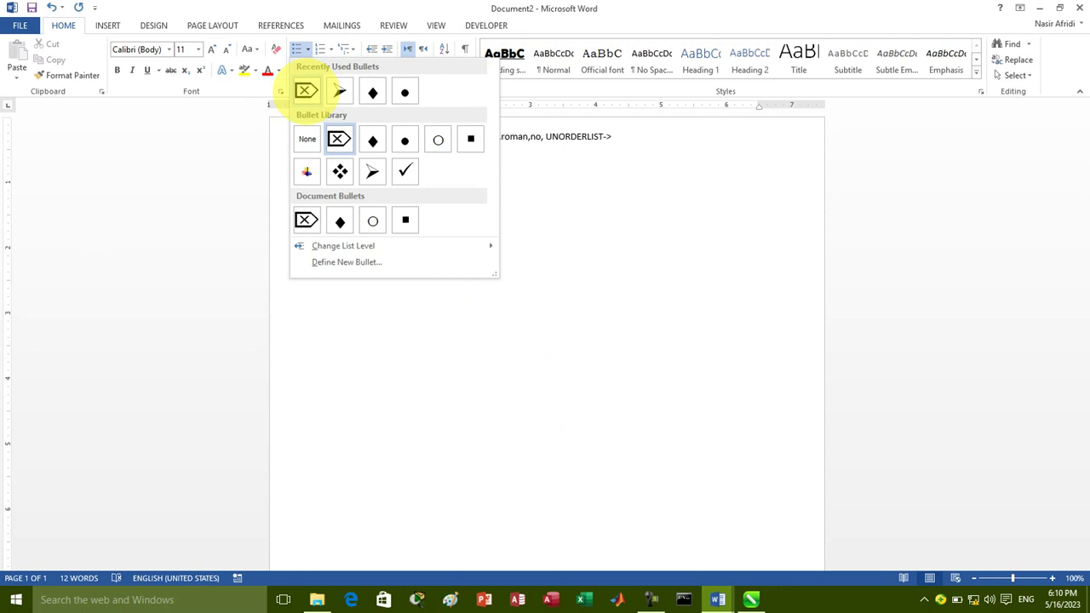
{"action": "left_click", "coordinate": [412, 467]}
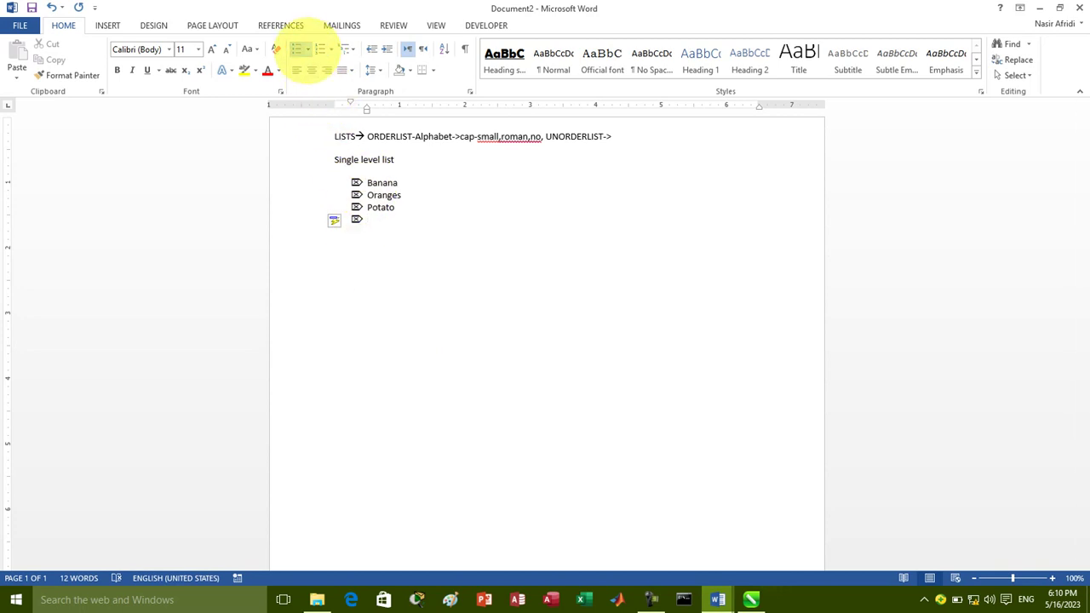
{"action": "left_click", "coordinate": [307, 48]}
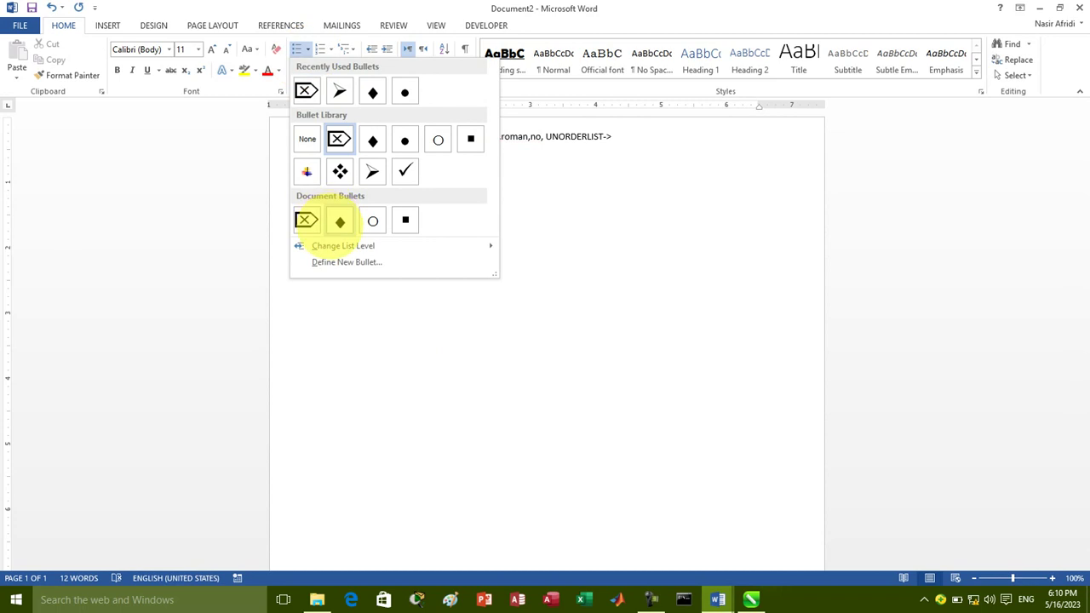
{"action": "mouse_move", "coordinate": [336, 248]}
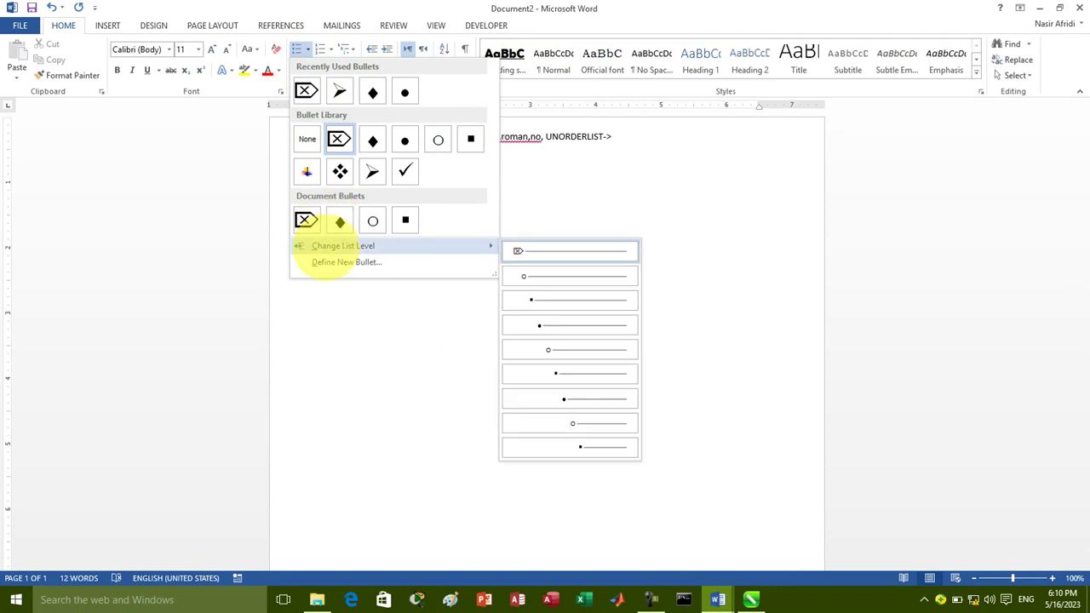
{"action": "left_click", "coordinate": [559, 275]}
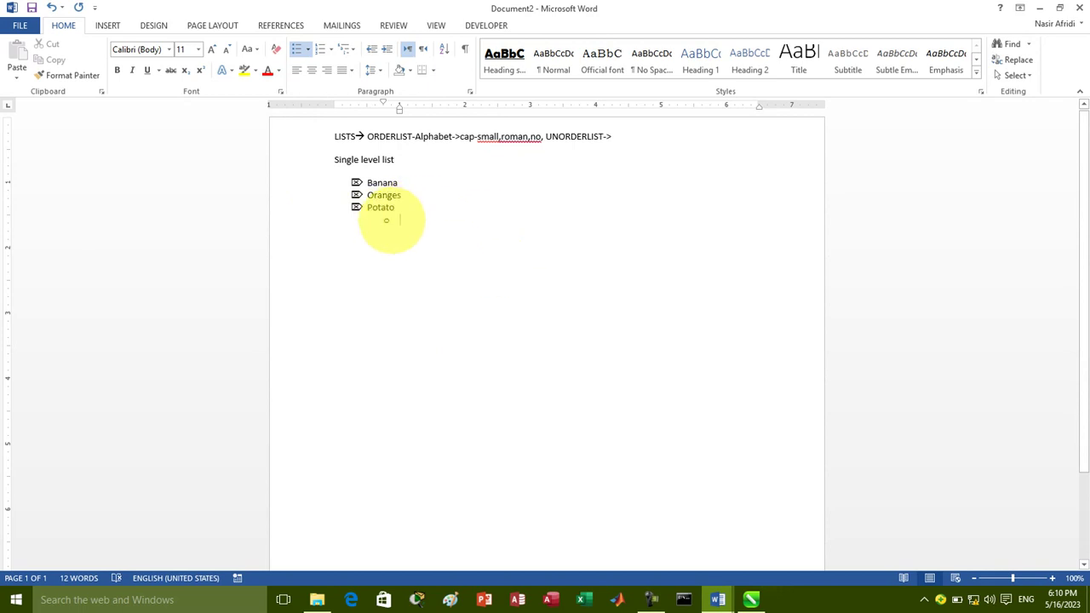
- Enter the sub-items Dada, Dadad and Dadada, leaving an empty fourth sub-item
{"action": "type", "text": "Dada"}
{"action": "key", "text": "Return"}
{"action": "type", "text": "dadad"}
{"action": "key", "text": "Return"}
{"action": "type", "text": "dadada"}
{"action": "key", "text": "Return"}
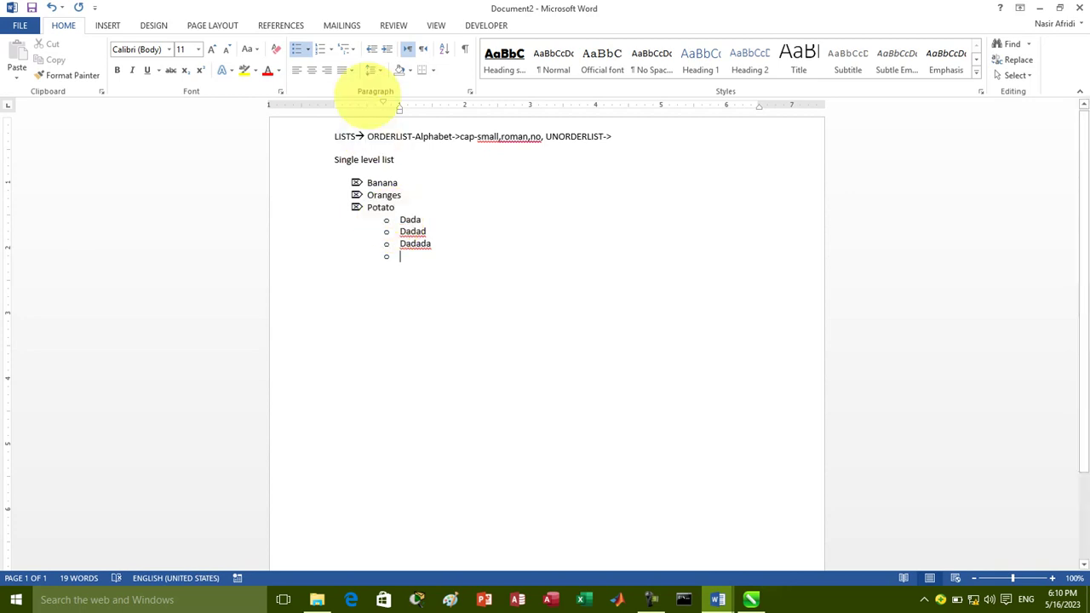
{"action": "left_click", "coordinate": [306, 49]}
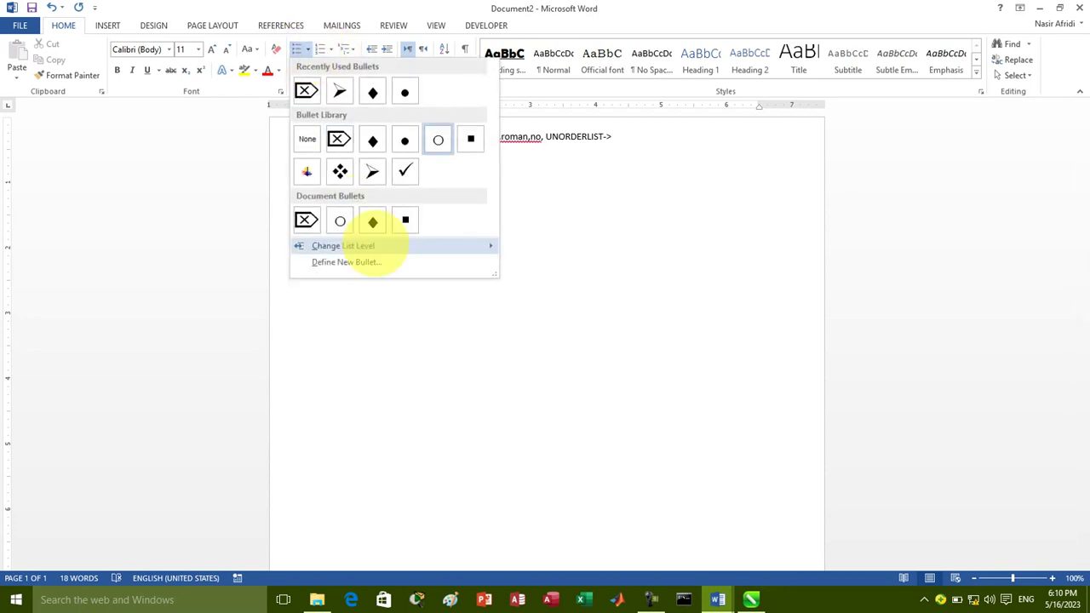
- Return to list level 1 and add top-level items Dadadad, Dadad and Dada
{"action": "mouse_move", "coordinate": [377, 249]}
{"action": "left_click", "coordinate": [537, 250]}
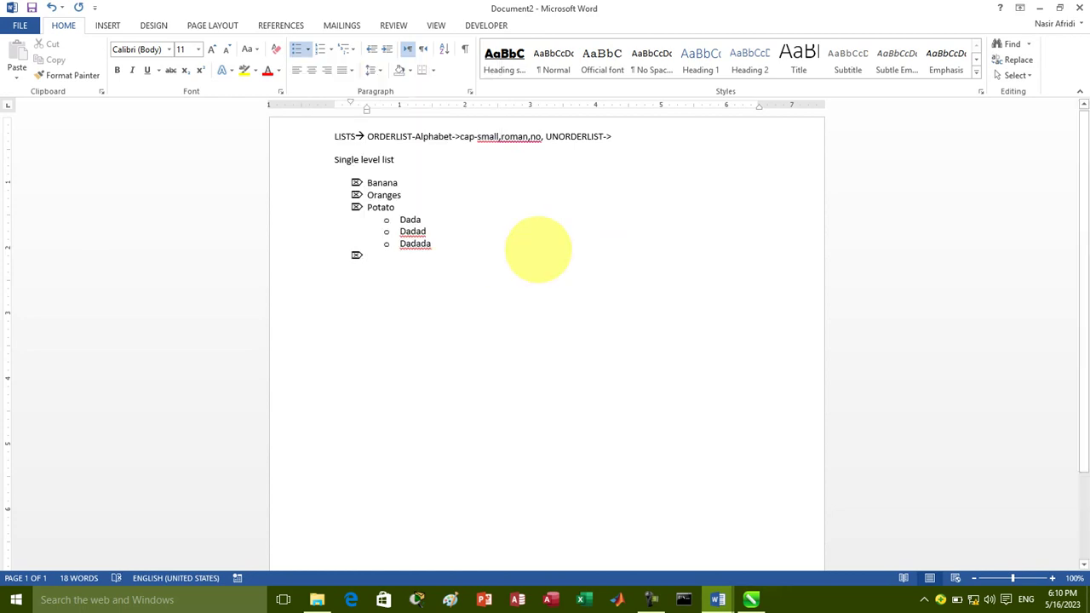
{"action": "type", "text": "Dadadadad"}
{"action": "key", "text": "Return"}
{"action": "type", "text": "Dadadad"}
{"action": "key", "text": "Return"}
{"action": "type", "text": "dada"}
{"action": "key", "text": "Return"}
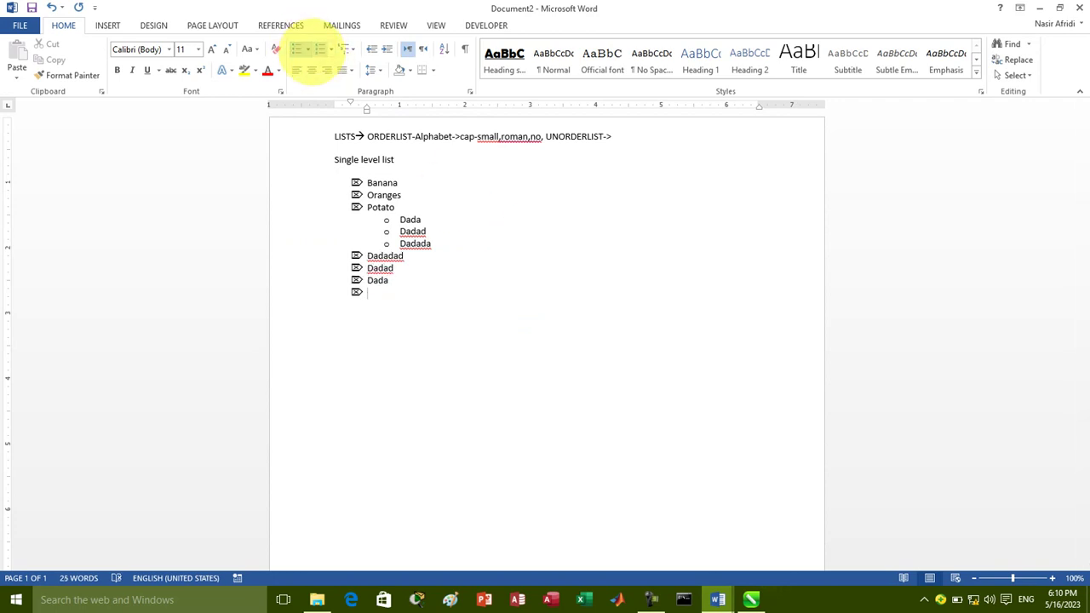
- Add a second-level circle sublist with Asads, Dadad and dadad
{"action": "left_click", "coordinate": [319, 49]}
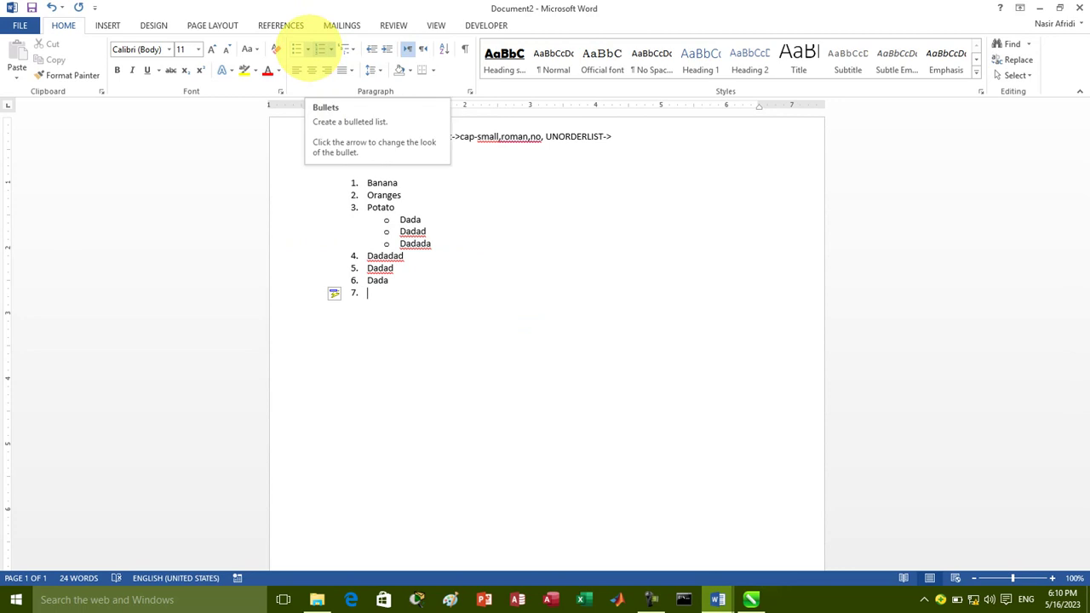
{"action": "left_click", "coordinate": [298, 48]}
{"action": "left_click", "coordinate": [307, 50]}
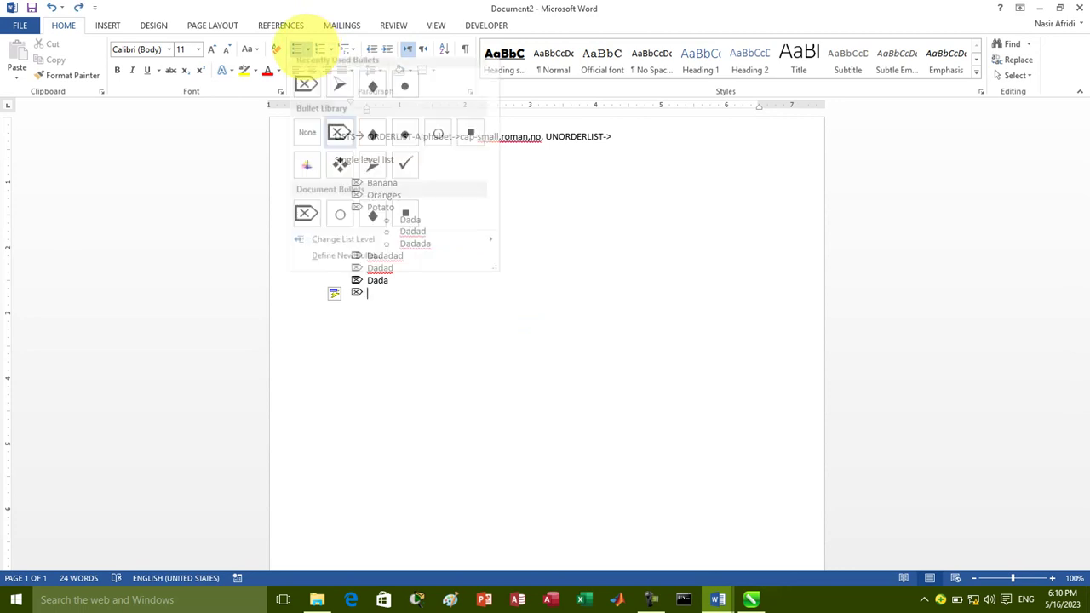
{"action": "mouse_move", "coordinate": [345, 246]}
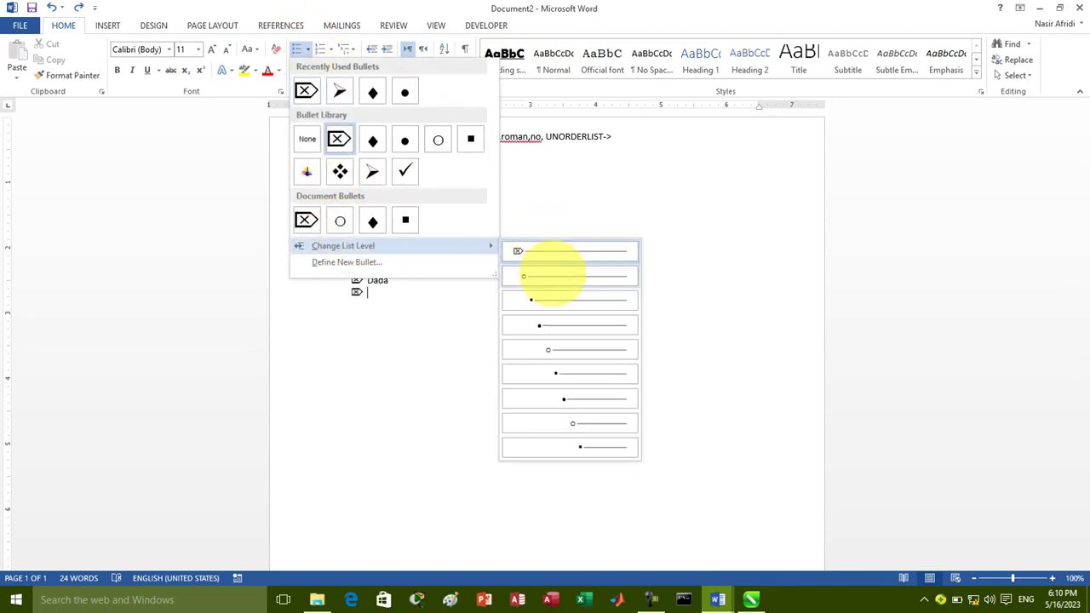
{"action": "left_click", "coordinate": [553, 276]}
{"action": "type", "text": "Asads"}
{"action": "key", "text": "Return"}
{"action": "type", "text": "Dadad"}
{"action": "key", "text": "Return"}
{"action": "type", "text": "dadad"}
{"action": "key", "text": "Return"}
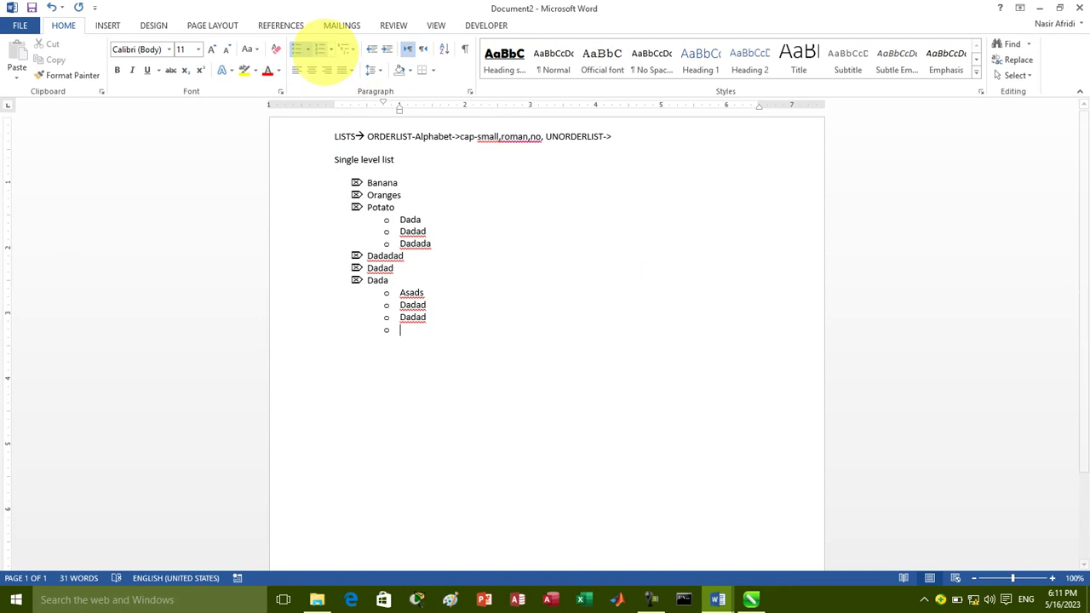
- Add a third-level square sublist with Dadada, Dadad, dadad and dadad
{"action": "left_click", "coordinate": [307, 49]}
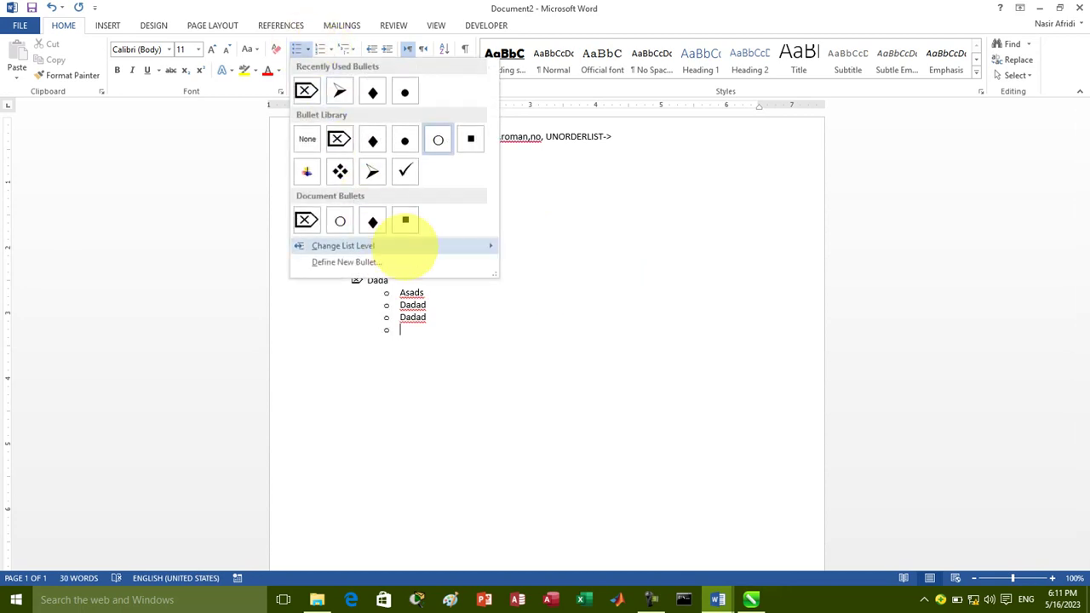
{"action": "mouse_move", "coordinate": [401, 245]}
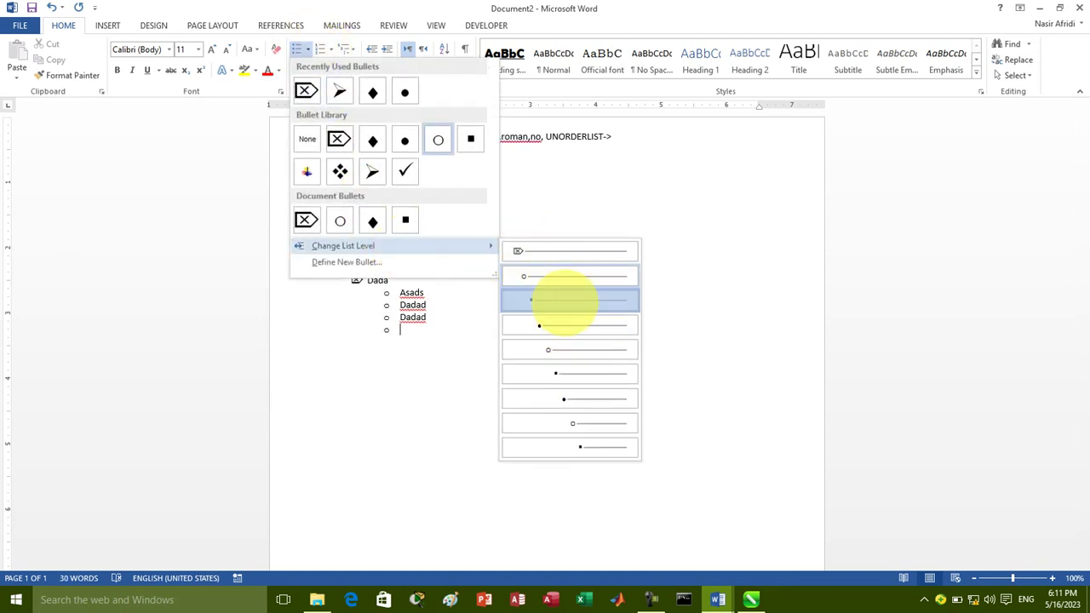
{"action": "left_click", "coordinate": [565, 301]}
{"action": "type", "text": "Dadada"}
{"action": "key", "text": "Return"}
{"action": "type", "text": "Dadad"}
{"action": "key", "text": "Return"}
{"action": "type", "text": "dadad"}
{"action": "key", "text": "Return"}
{"action": "type", "text": "dadad"}
{"action": "key", "text": "Return"}
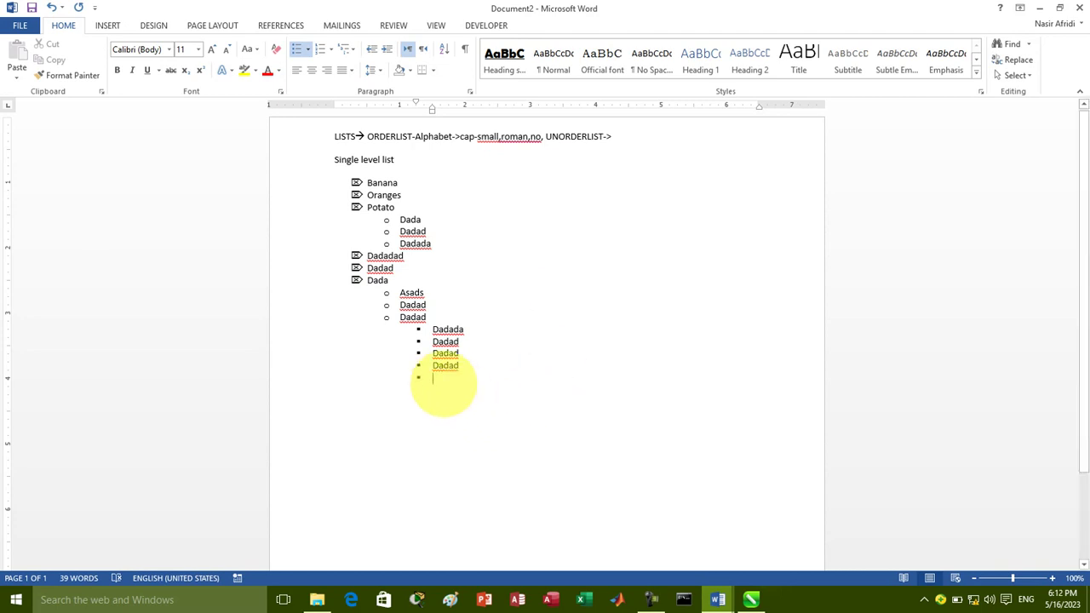
{"action": "left_click_drag", "start_coordinate": [432, 379], "coordinate": [341, 189]}
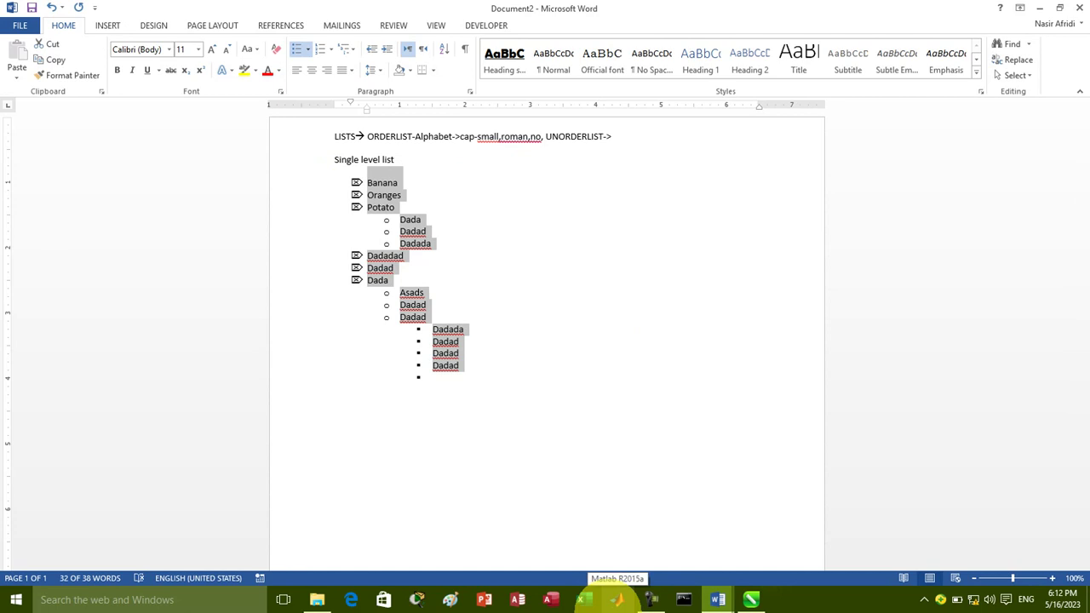
{"action": "left_click", "coordinate": [617, 599]}
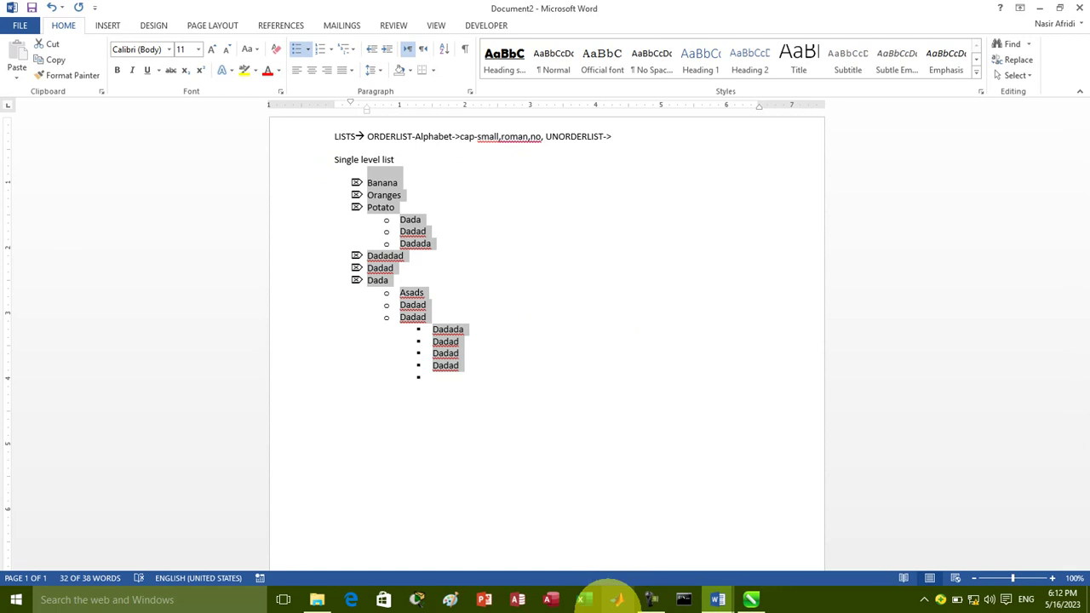
{"action": "key", "text": "ctrl+e"}
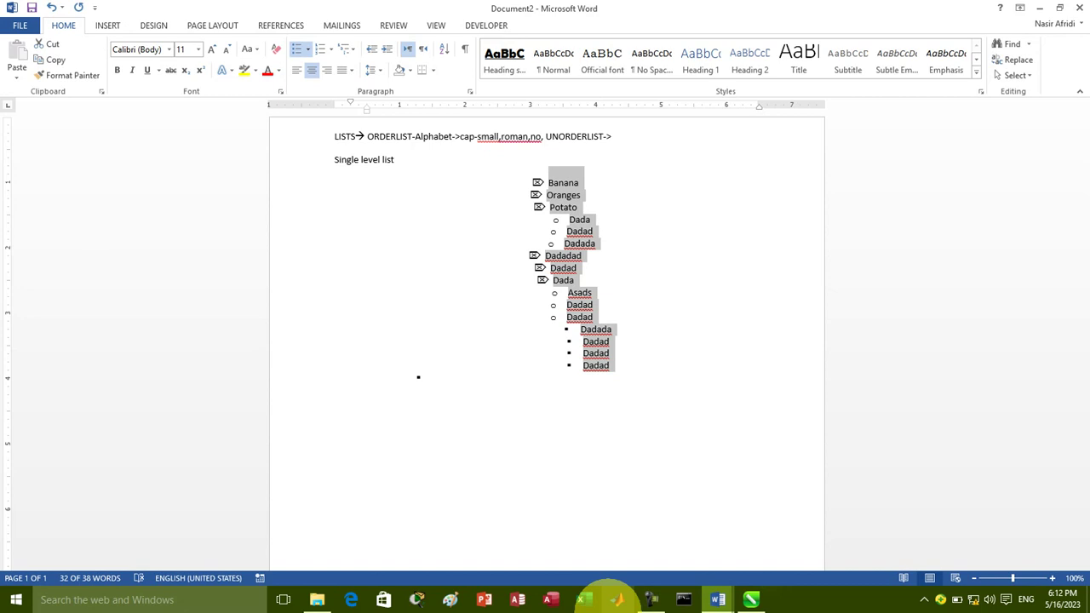
{"action": "key", "text": "ctrl+r"}
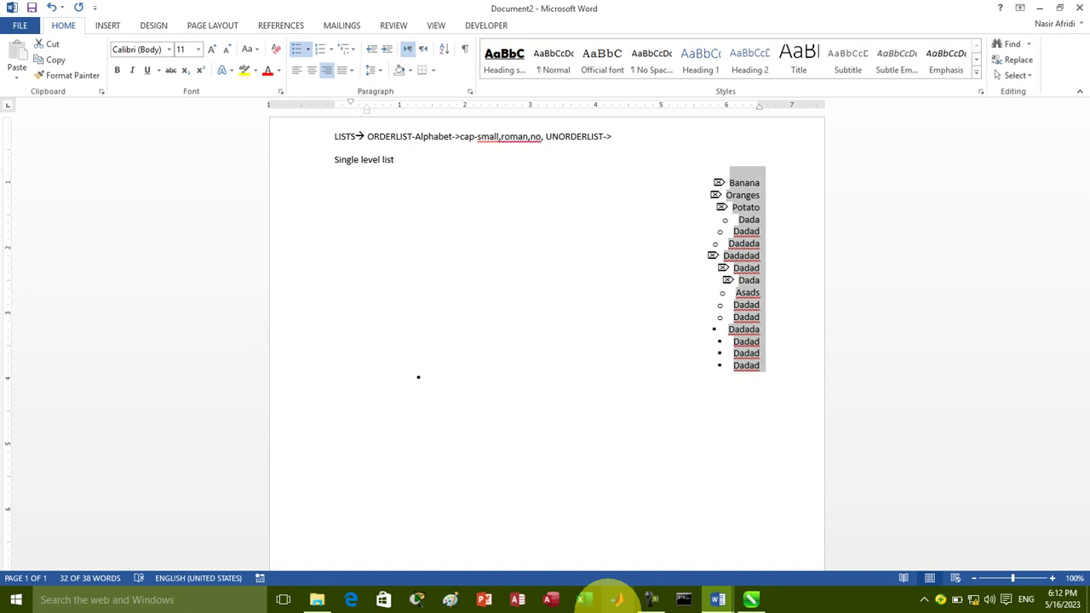
{"action": "key", "text": "ctrl+l"}
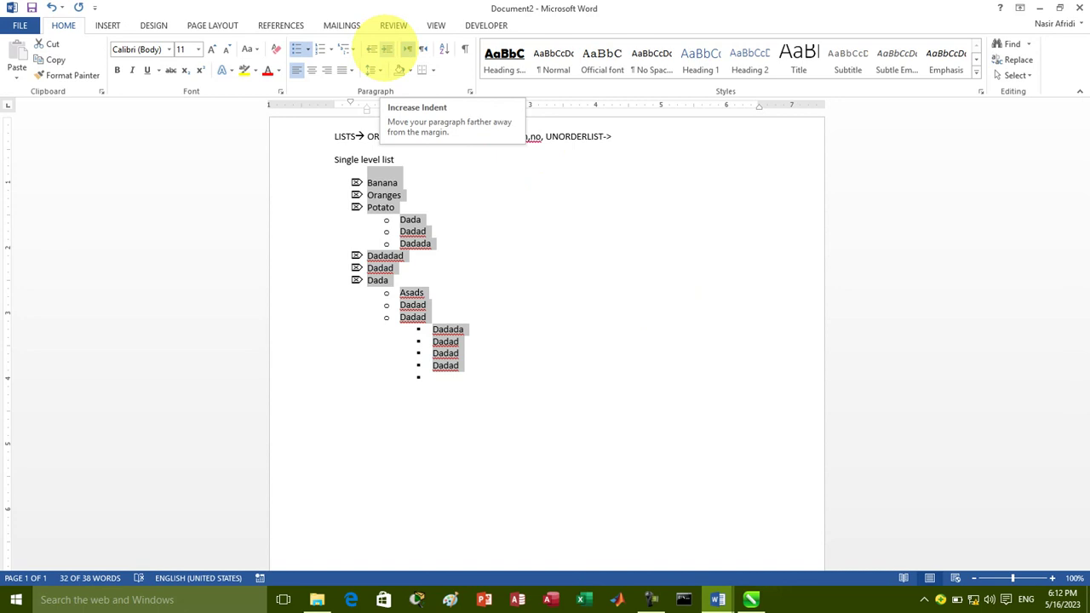
- Indent the whole multilevel list nine steps to the right
{"action": "left_click", "coordinate": [388, 48]}
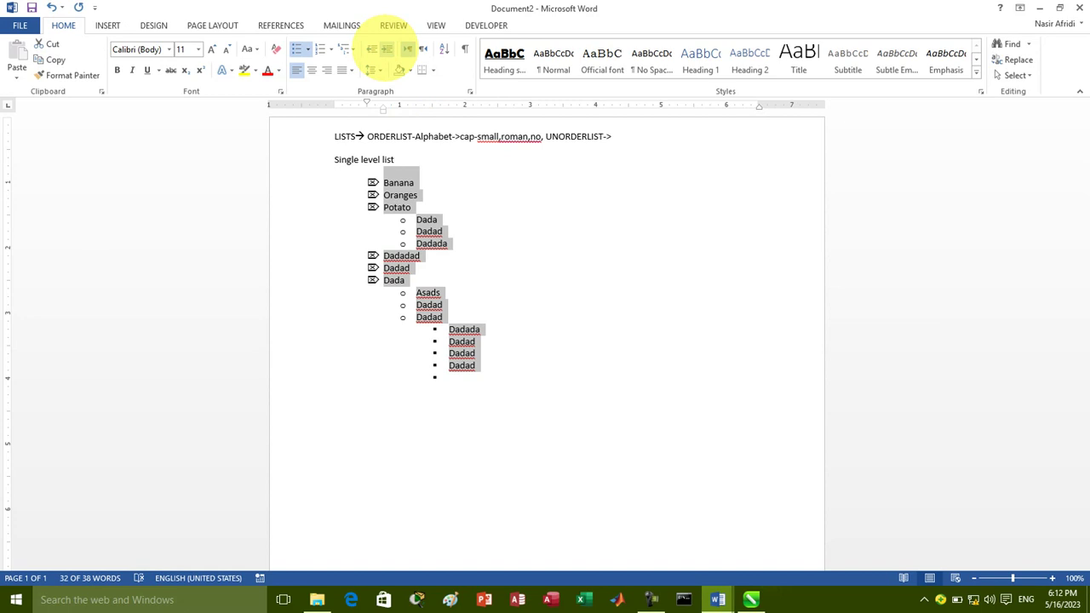
{"action": "left_click", "coordinate": [387, 49]}
{"action": "left_click", "coordinate": [387, 48]}
{"action": "left_click", "coordinate": [388, 49]}
{"action": "left_click", "coordinate": [387, 49]}
{"action": "left_click", "coordinate": [387, 48]}
{"action": "left_click", "coordinate": [387, 48]}
{"action": "left_click", "coordinate": [387, 49]}
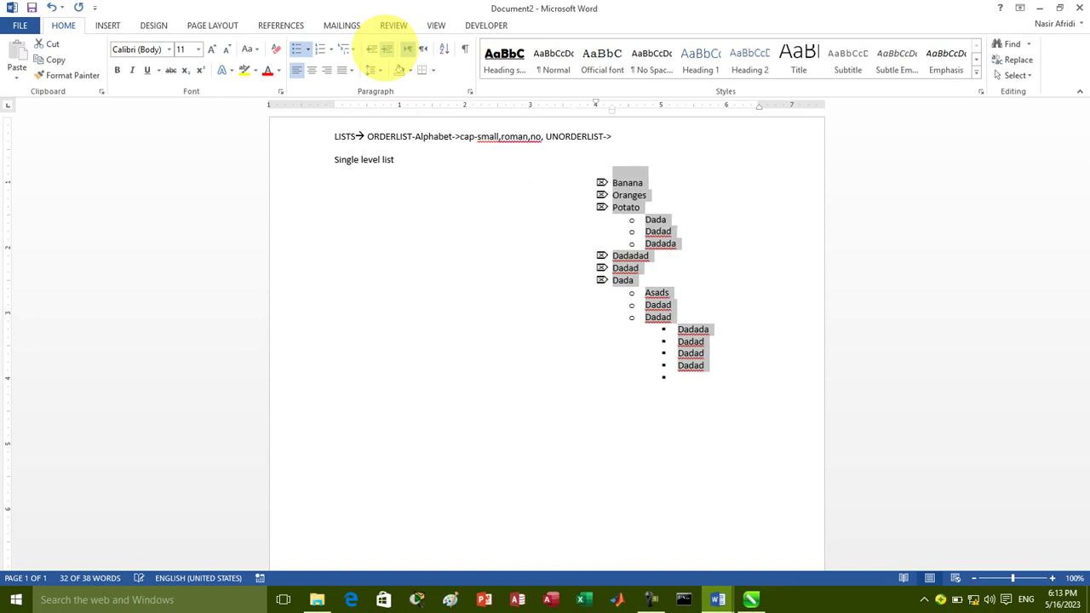
{"action": "left_click", "coordinate": [387, 49]}
{"action": "left_click", "coordinate": [388, 48]}
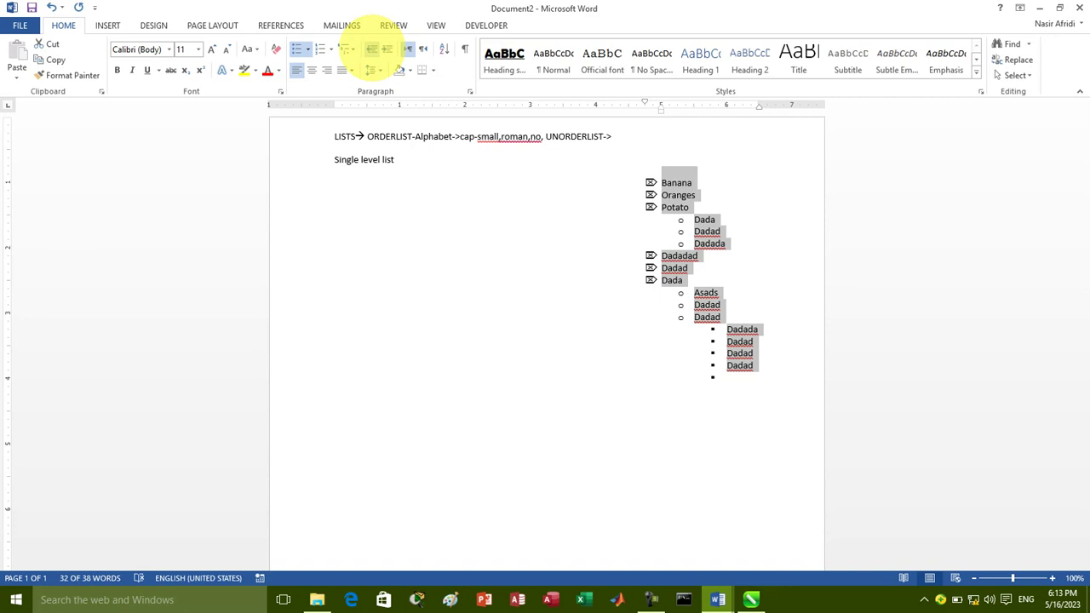
- Pull the list six steps back left and promote the empty last item one level
{"action": "left_click", "coordinate": [372, 48]}
{"action": "left_click", "coordinate": [372, 49]}
{"action": "left_click", "coordinate": [372, 48]}
{"action": "left_click", "coordinate": [372, 49]}
{"action": "left_click", "coordinate": [372, 49]}
{"action": "left_click", "coordinate": [372, 49]}
{"action": "left_click", "coordinate": [372, 49]}
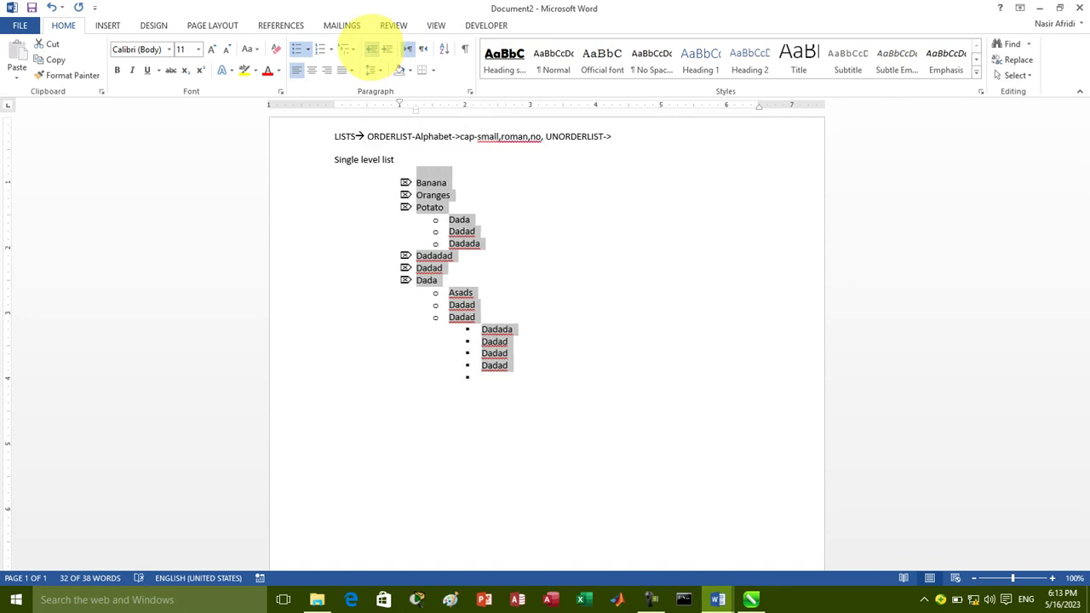
{"action": "left_click", "coordinate": [373, 49]}
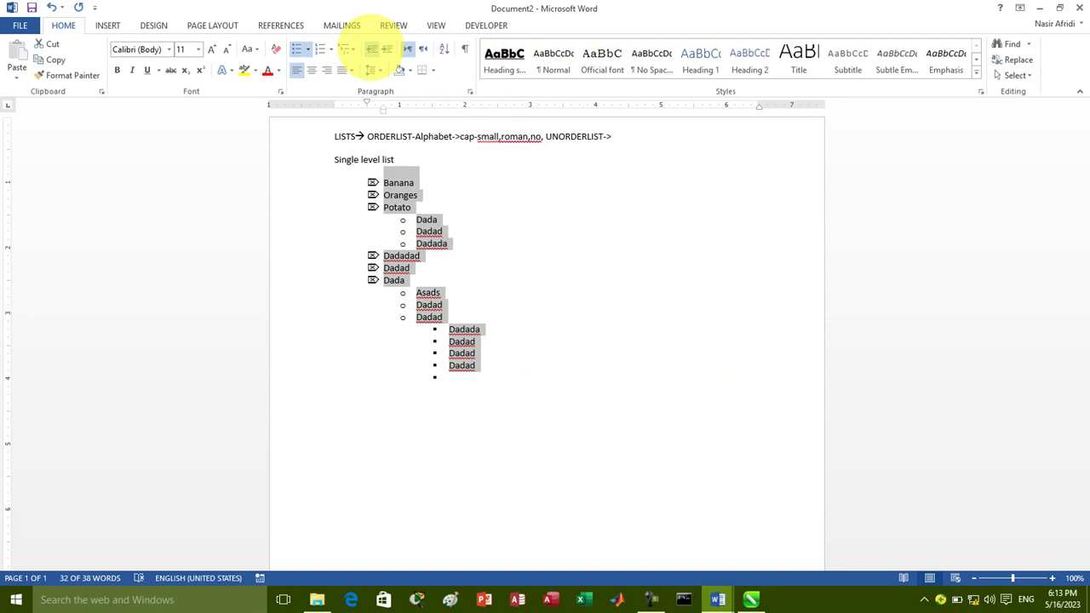
{"action": "left_click", "coordinate": [486, 379]}
{"action": "key", "text": "shift+Tab"}
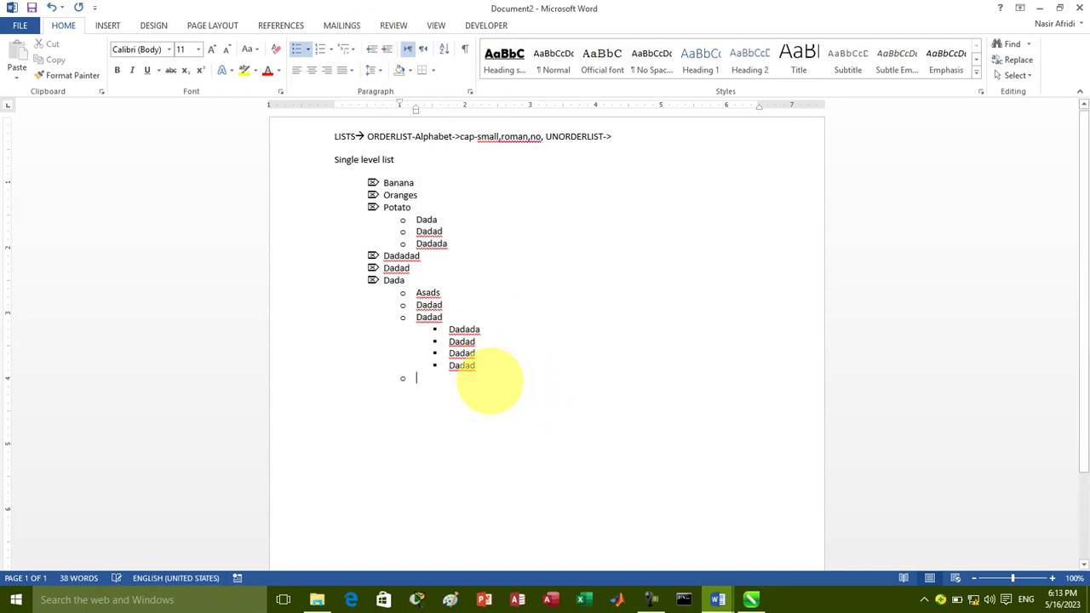
- End the list with a plain, unindented empty line and show the numbering formats
{"action": "key", "text": "Return"}
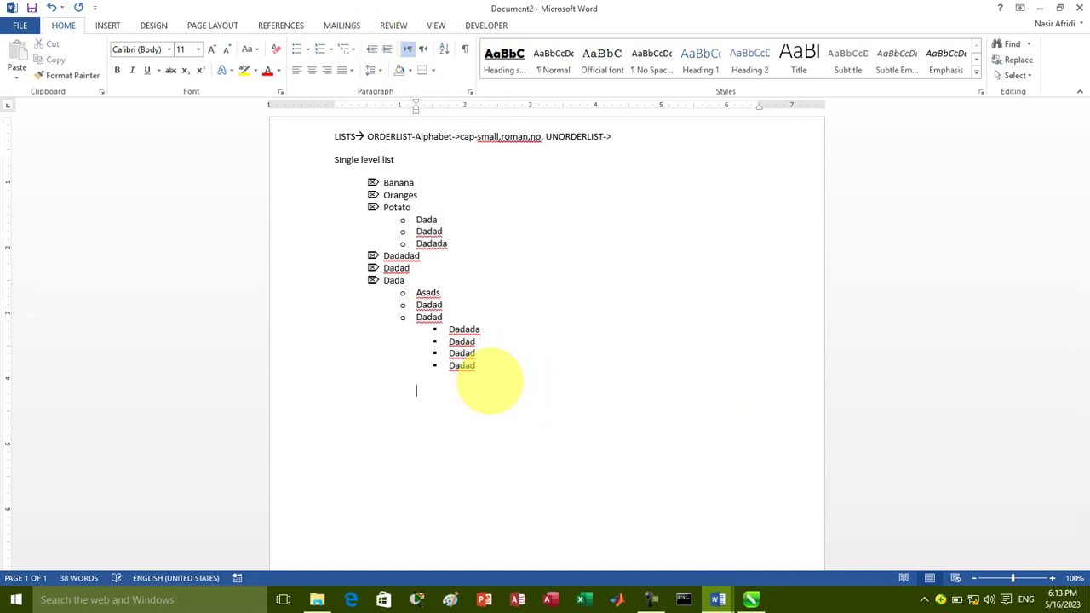
{"action": "key", "text": "BackSpace"}
{"action": "key", "text": "BackSpace"}
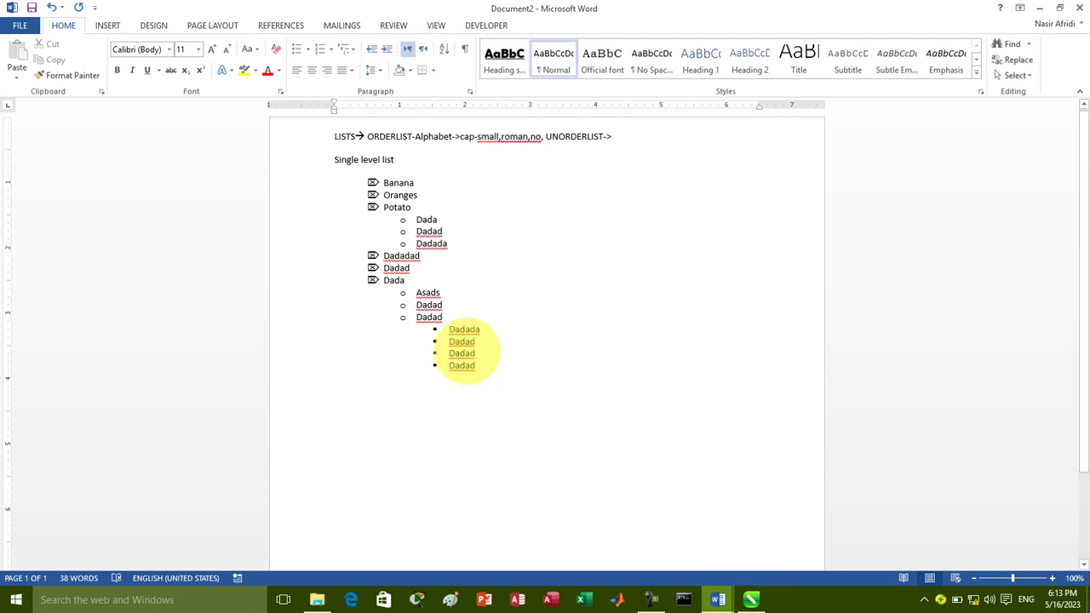
{"action": "left_click", "coordinate": [303, 49]}
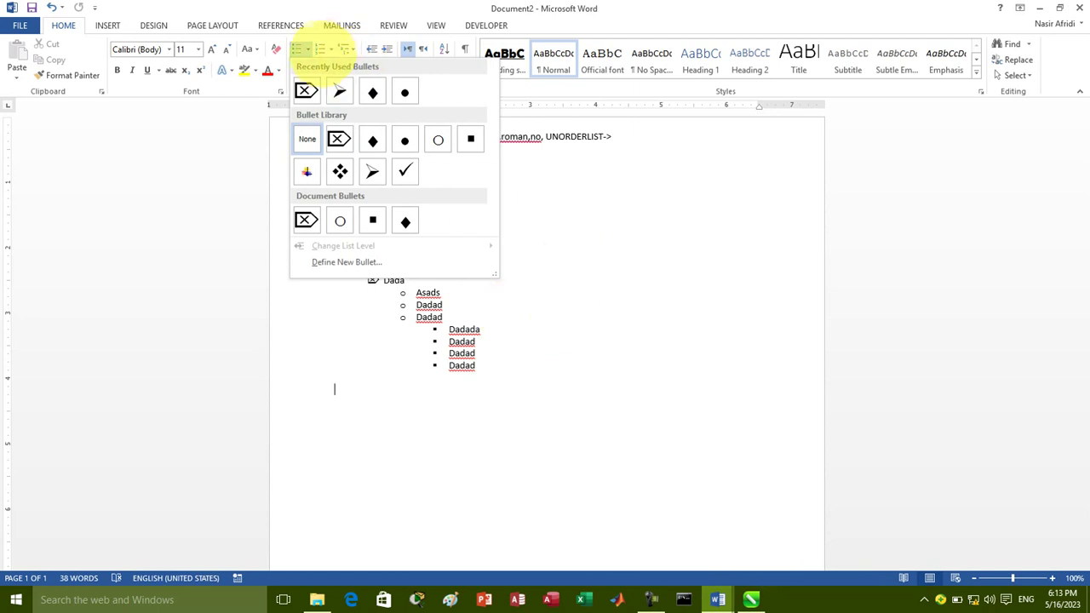
{"action": "left_click", "coordinate": [332, 48]}
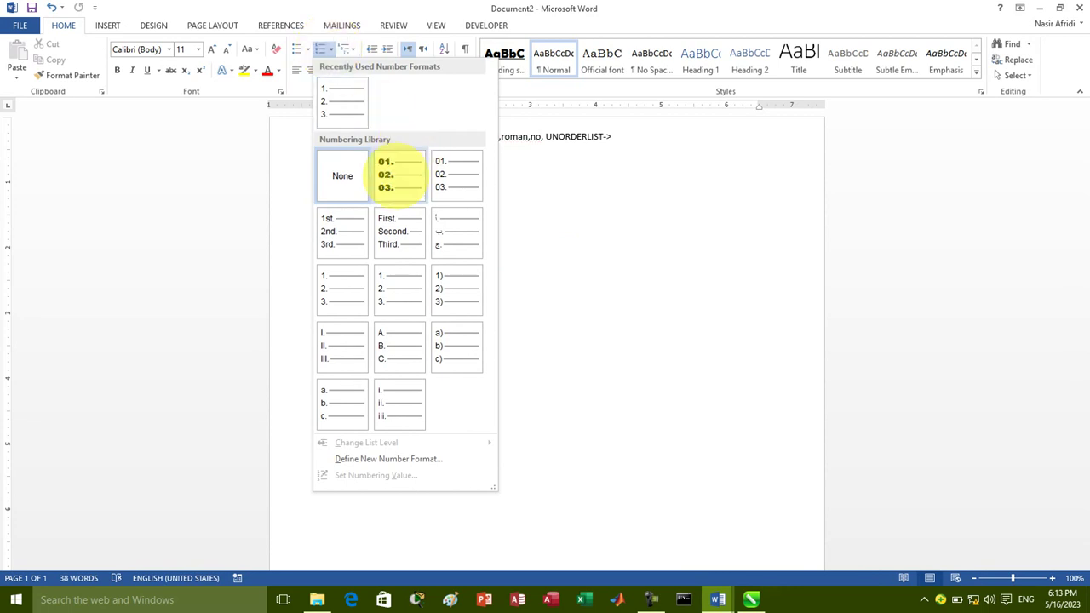
- Start a bold 01., 02., 03. numbered list of three first names, leaving an empty 04. item
{"action": "left_click", "coordinate": [399, 174]}
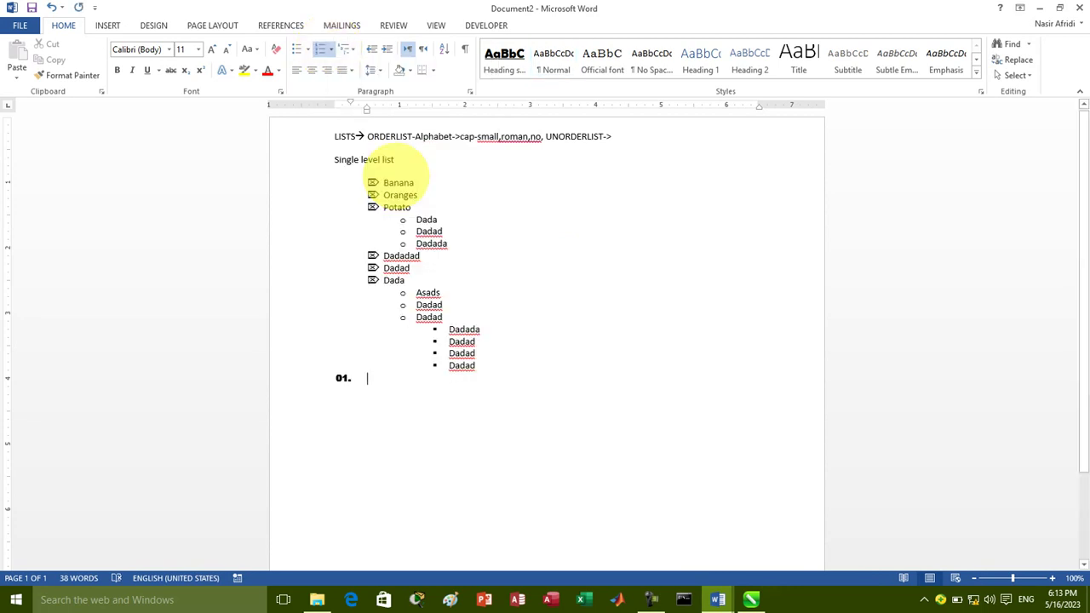
{"action": "type", "text": "D"}
{"action": "key", "text": "BackSpace"}
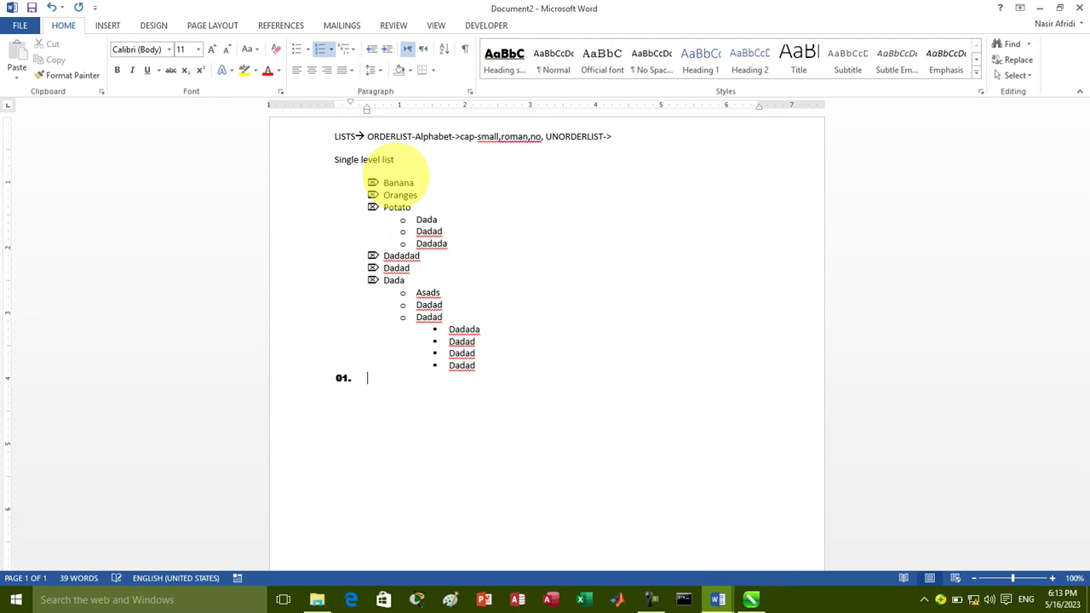
{"action": "type", "text": "Wakil"}
{"action": "key", "text": "Return"}
{"action": "type", "text": "sabir"}
{"action": "key", "text": "Return"}
{"action": "type", "text": "jibran"}
{"action": "key", "text": "Return"}
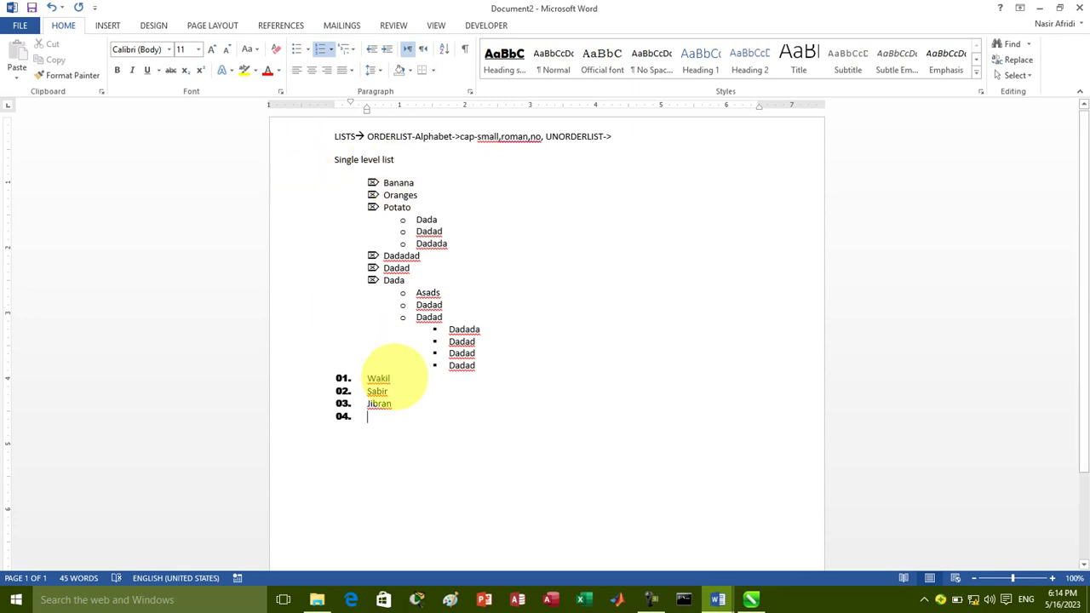
{"action": "mouse_move", "coordinate": [391, 378]}
{"action": "left_mouse_down"}
{"action": "mouse_move", "coordinate": [345, 377]}
{"action": "mouse_move", "coordinate": [382, 390]}
{"action": "left_mouse_up"}
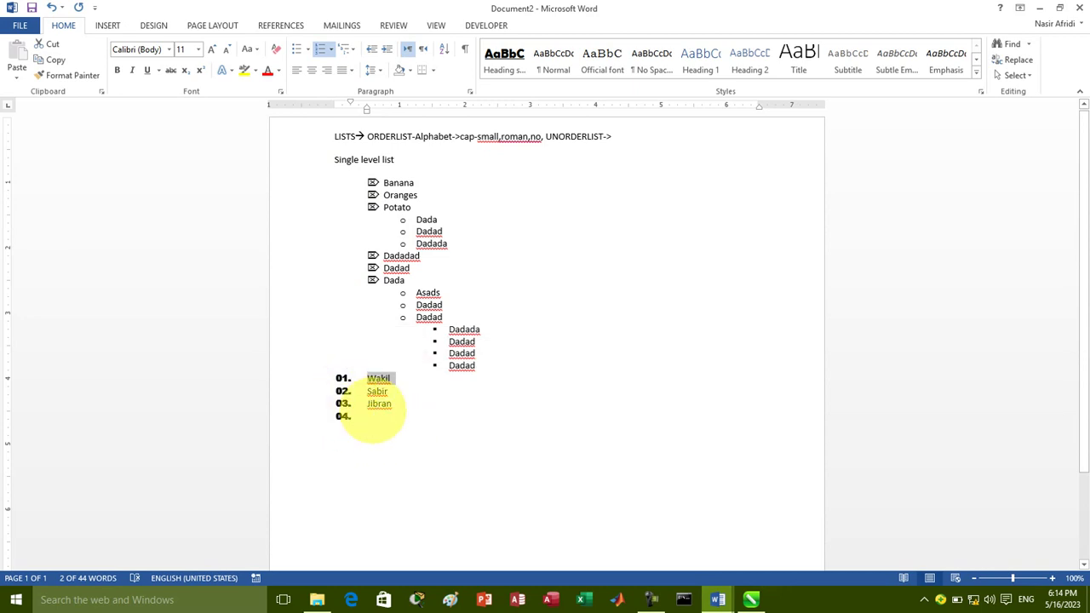
- Renumber the three names with the plain 1., 2., 3. numbering format
{"action": "left_click_drag", "start_coordinate": [408, 409], "coordinate": [371, 371]}
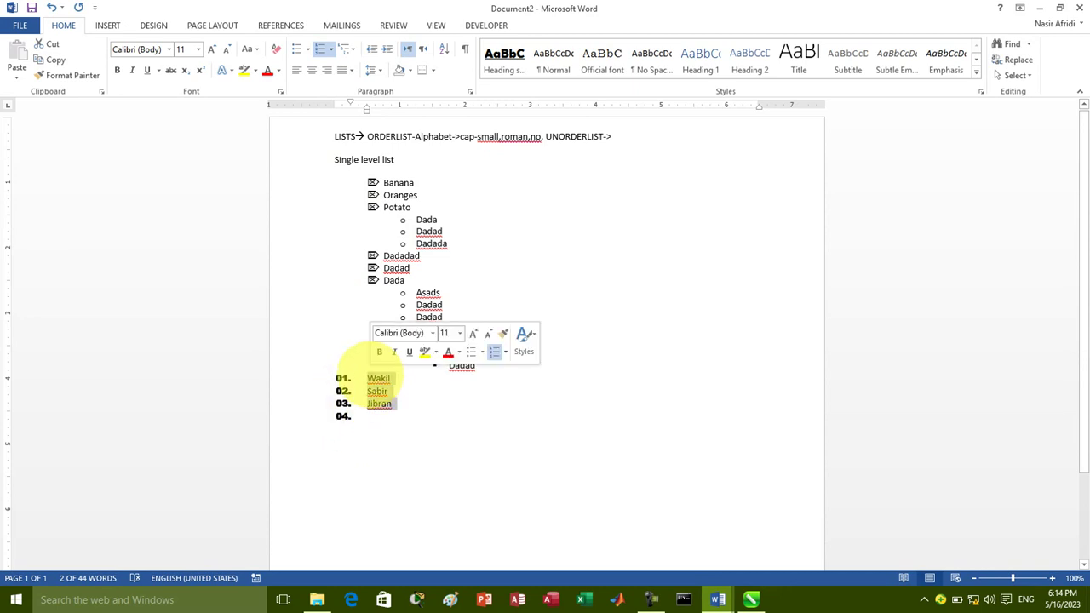
{"action": "left_click", "coordinate": [330, 49]}
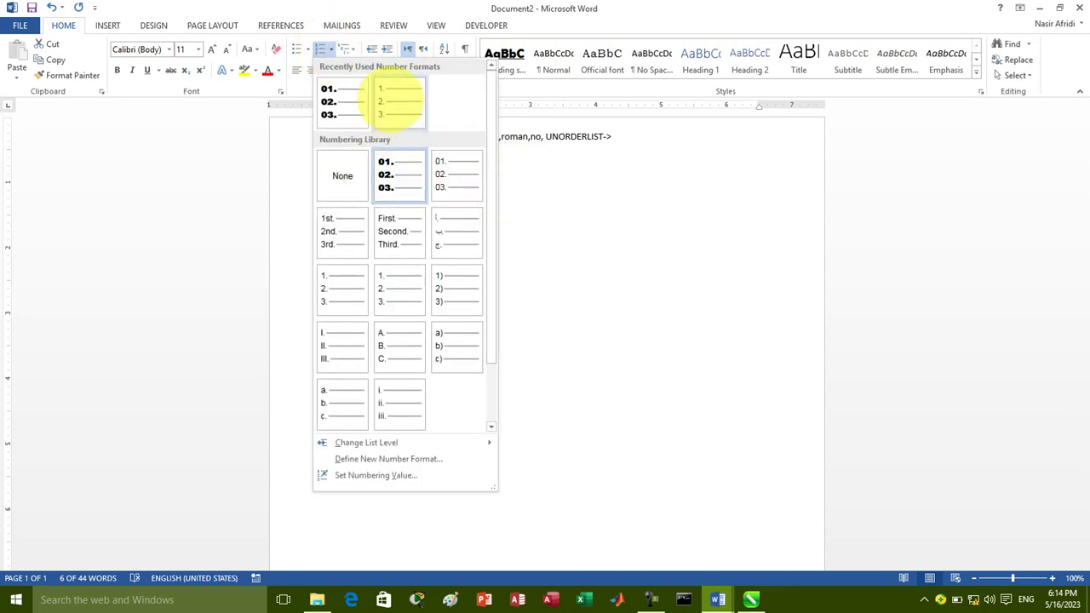
{"action": "left_click", "coordinate": [398, 102]}
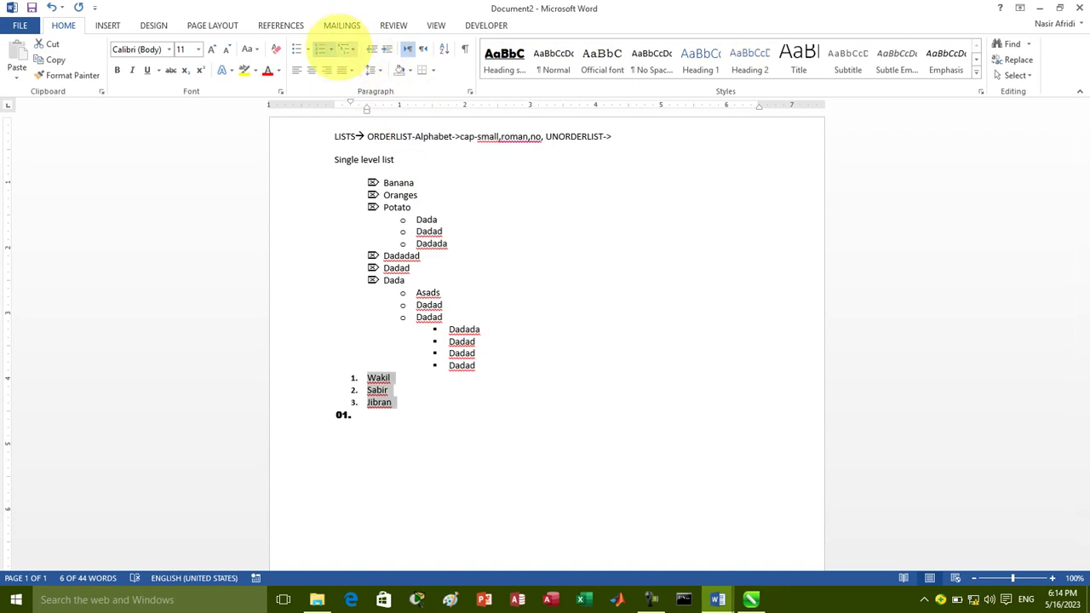
- Remove the leftover 01. number from the empty line below the names
{"action": "left_click", "coordinate": [331, 50]}
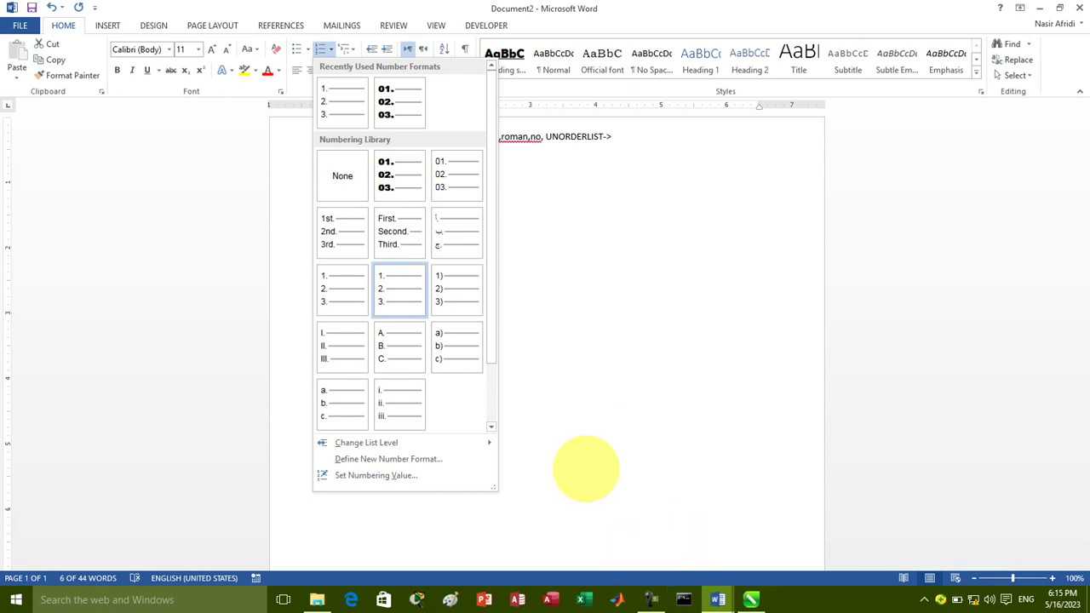
{"action": "left_click", "coordinate": [586, 469]}
{"action": "left_click", "coordinate": [366, 409]}
{"action": "key", "text": "Return"}
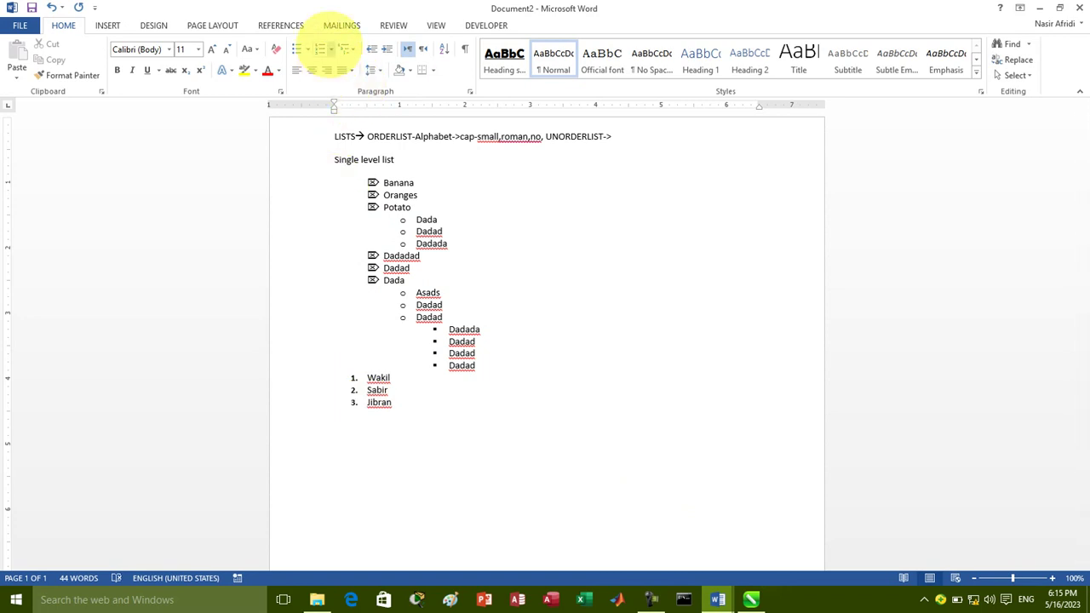
- Start a 1st., 2nd., 3rd. ordinal list with items 'hasan' and 'hamza'
{"action": "left_click", "coordinate": [329, 49]}
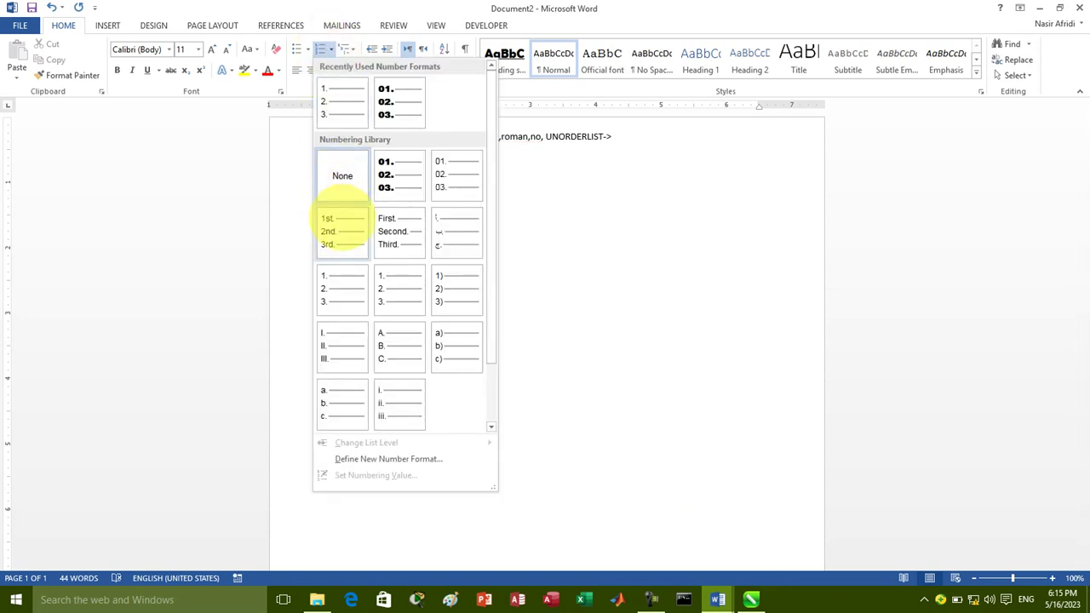
{"action": "left_click", "coordinate": [342, 223]}
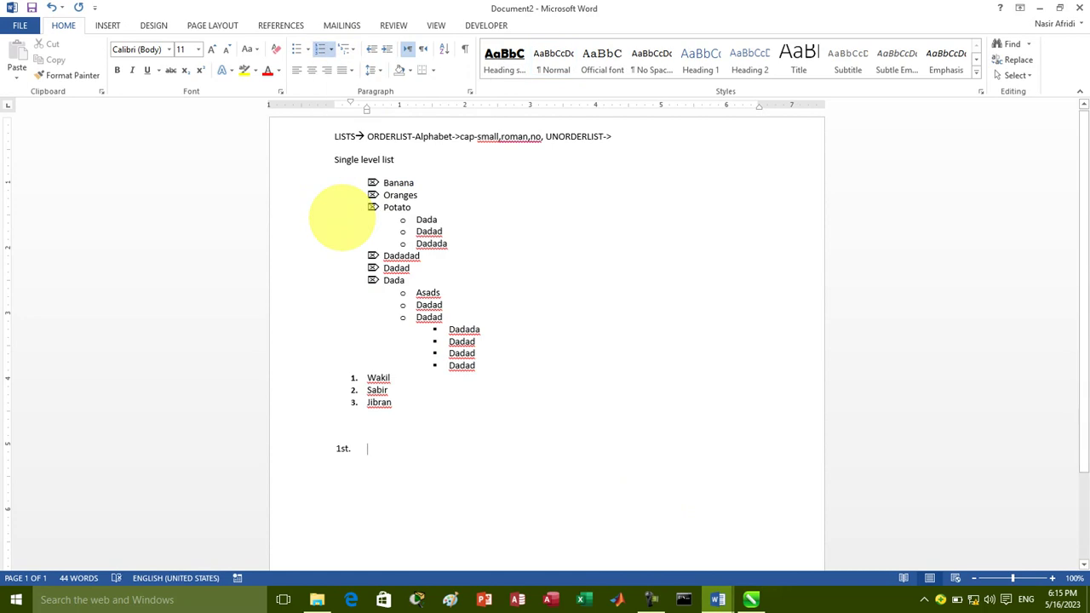
{"action": "type", "text": "hasan"}
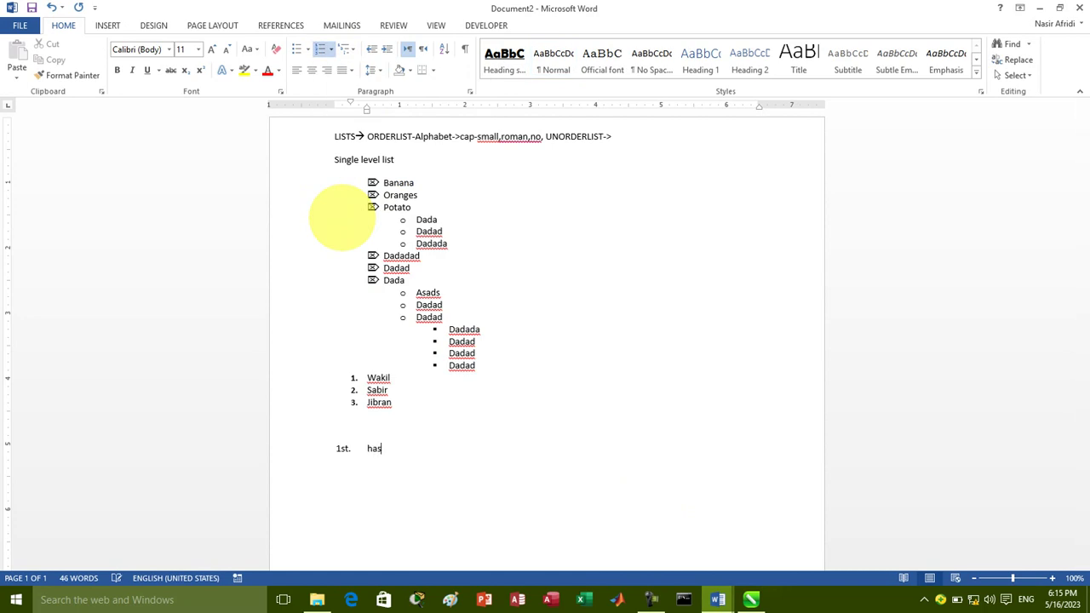
{"action": "key", "text": "Return"}
{"action": "type", "text": "wakil"}
{"action": "key", "text": "BackSpace"}
{"action": "key", "text": "BackSpace"}
{"action": "key", "text": "BackSpace"}
{"action": "type", "text": "hamza"}
{"action": "key", "text": "Return"}
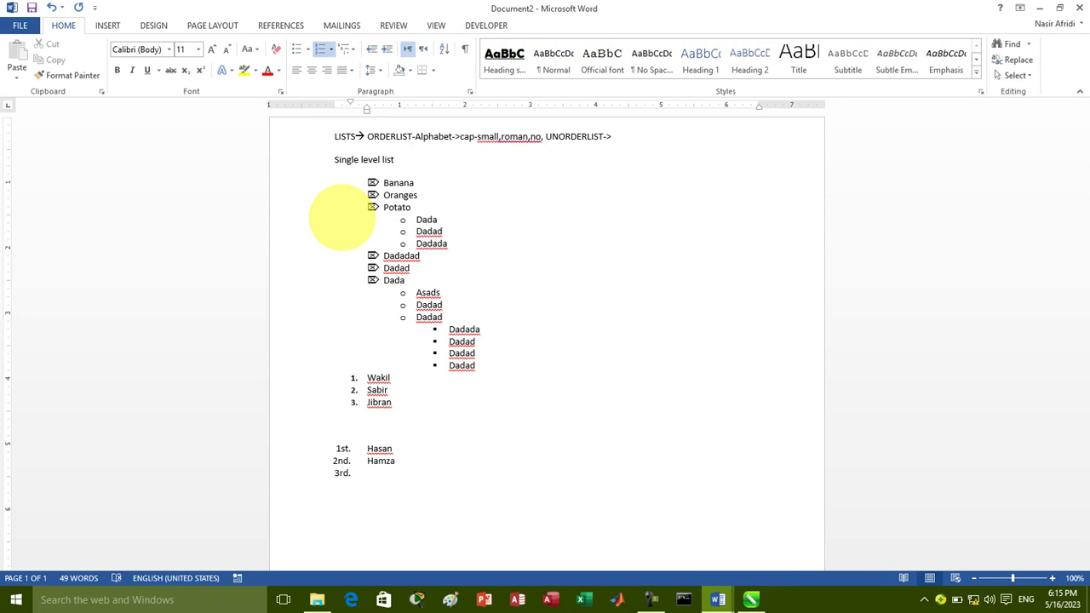
- Add ordinal items 'Dda', 'Dada', 'Dada' and 'Dada'
{"action": "type", "text": "Dda"}
{"action": "key", "text": "Return"}
{"action": "type", "text": "Dada"}
{"action": "key", "text": "Return"}
{"action": "type", "text": "Dada"}
{"action": "key", "text": "Return"}
{"action": "type", "text": "Dada"}
{"action": "key", "text": "Return"}
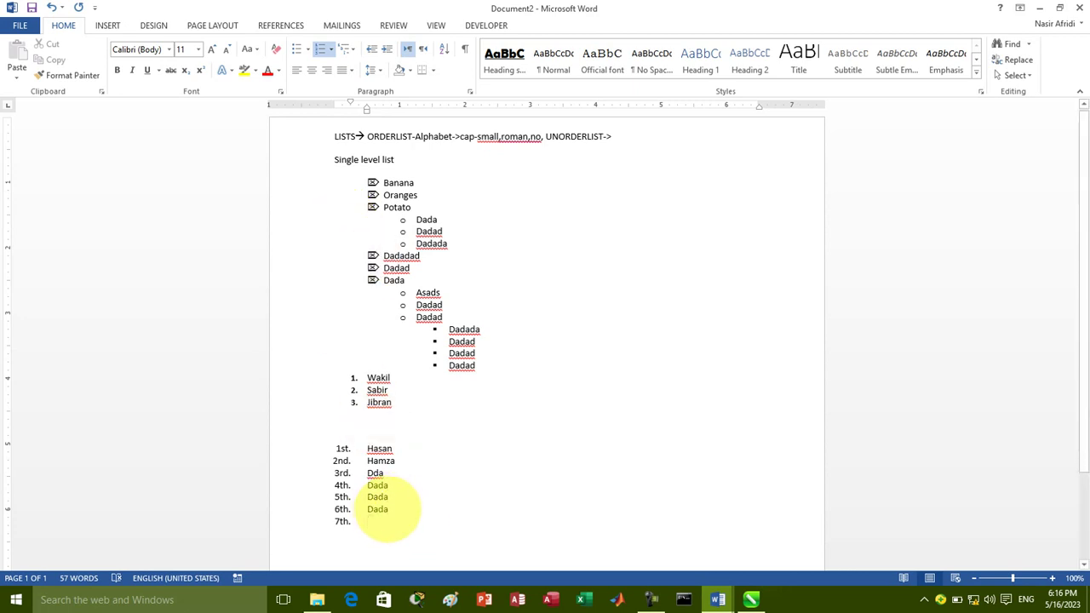
- Correct the 5th. item's text and remove the number from the empty 7th. item
{"action": "type", "text": "ddd"}
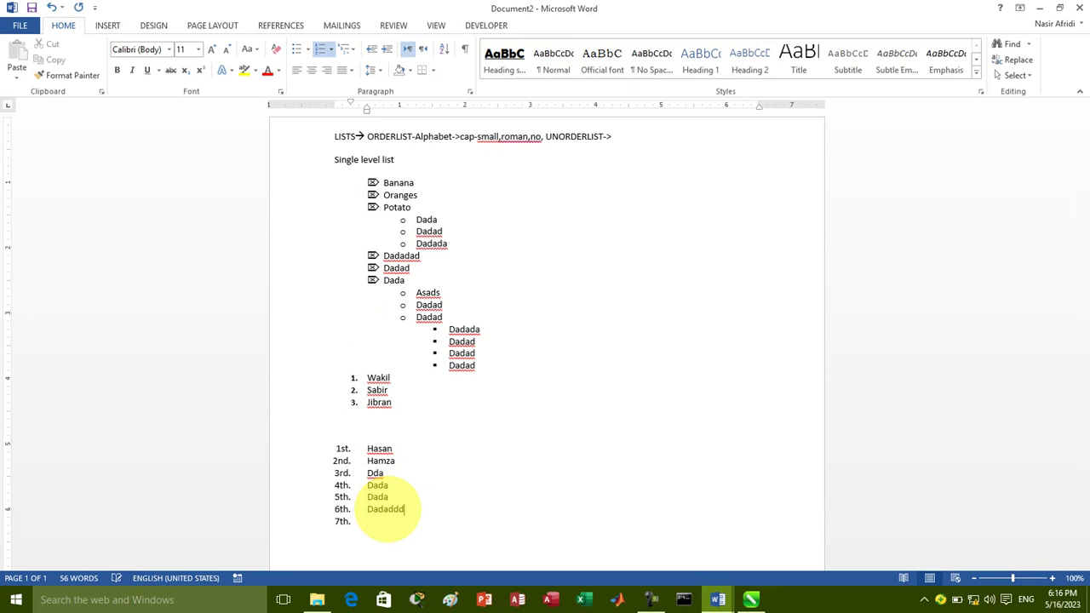
{"action": "left_click", "coordinate": [392, 497]}
{"action": "type", "text": "d"}
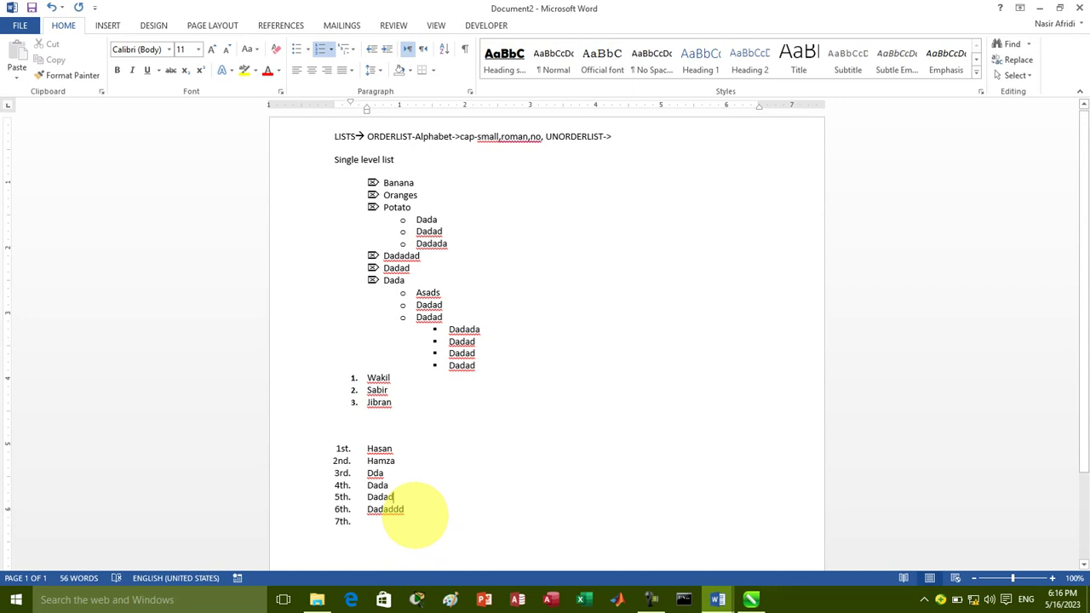
{"action": "left_click", "coordinate": [368, 521]}
{"action": "key", "text": "BackSpace"}
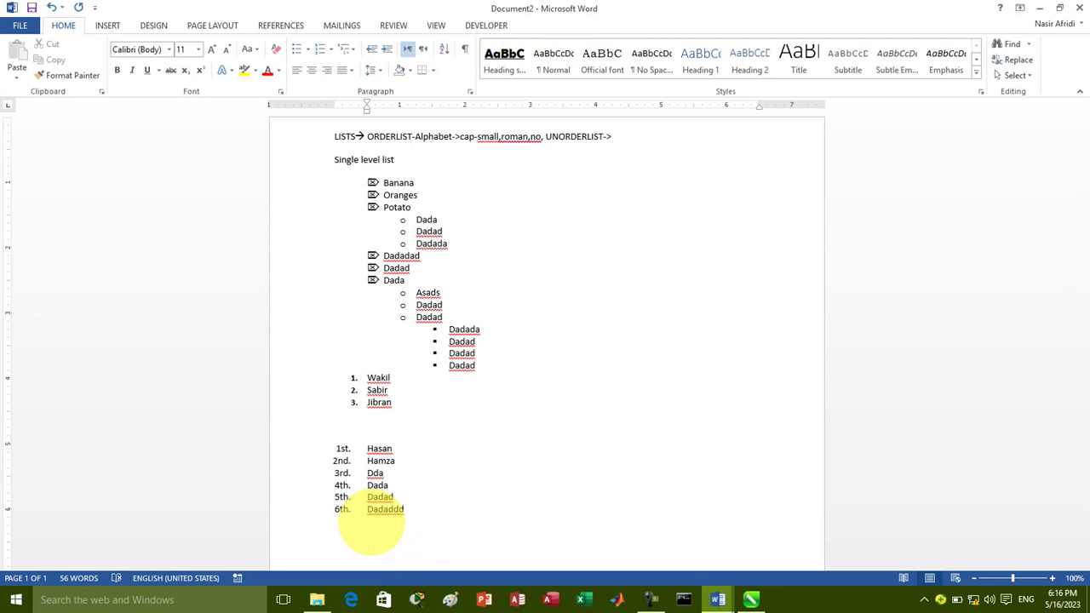
- Start a new 1., 2., 3. list with item 'Chapter No;1'
{"action": "left_click", "coordinate": [332, 48]}
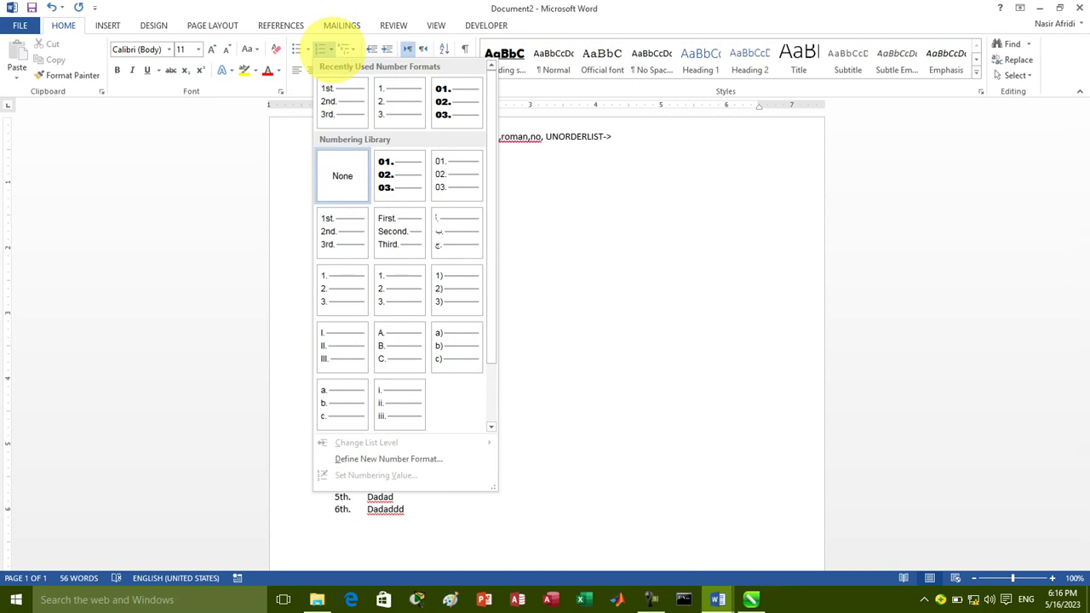
{"action": "left_click", "coordinate": [342, 277]}
{"action": "type", "text": "chapo"}
{"action": "key", "text": "BackSpace"}
{"action": "type", "text": "ter No"}
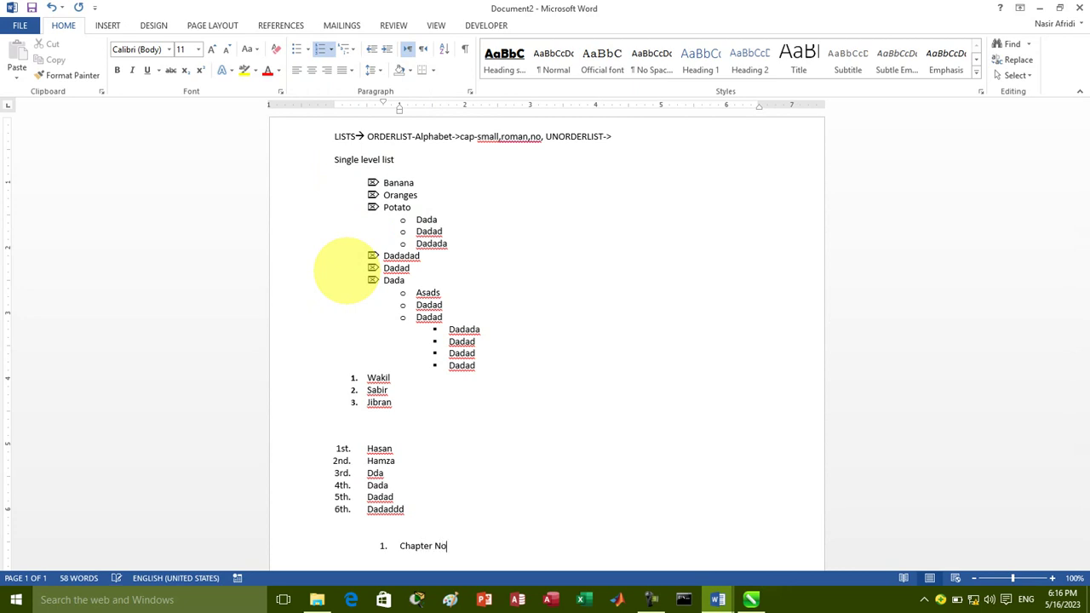
{"action": "type", "text": ";1"}
{"action": "key", "text": "Return"}
- Demote the empty second item to list level 2 (a.)
{"action": "left_click", "coordinate": [330, 48]}
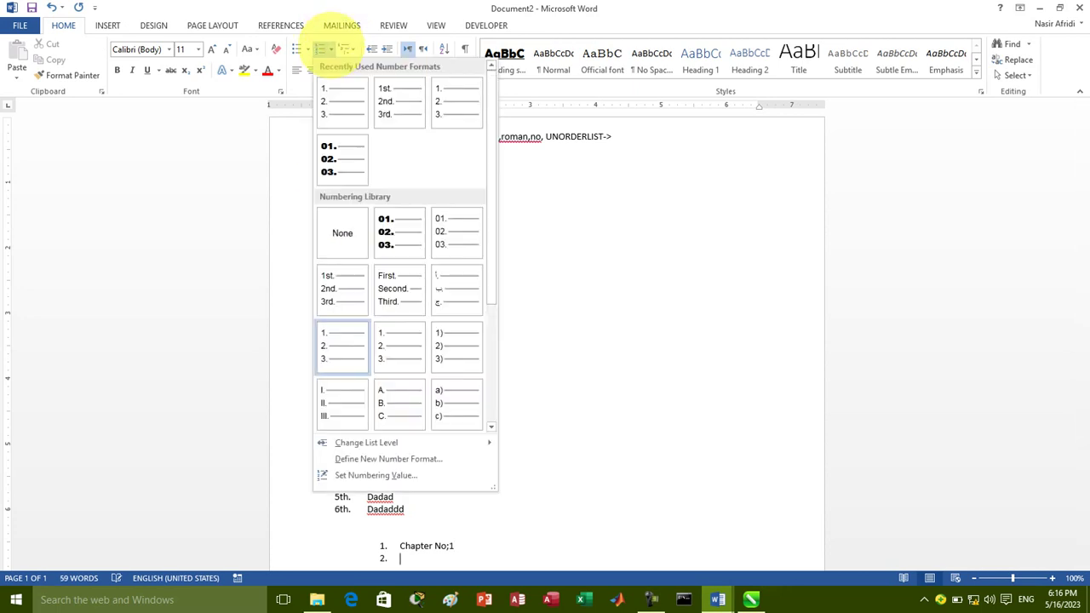
{"action": "mouse_move", "coordinate": [409, 442]}
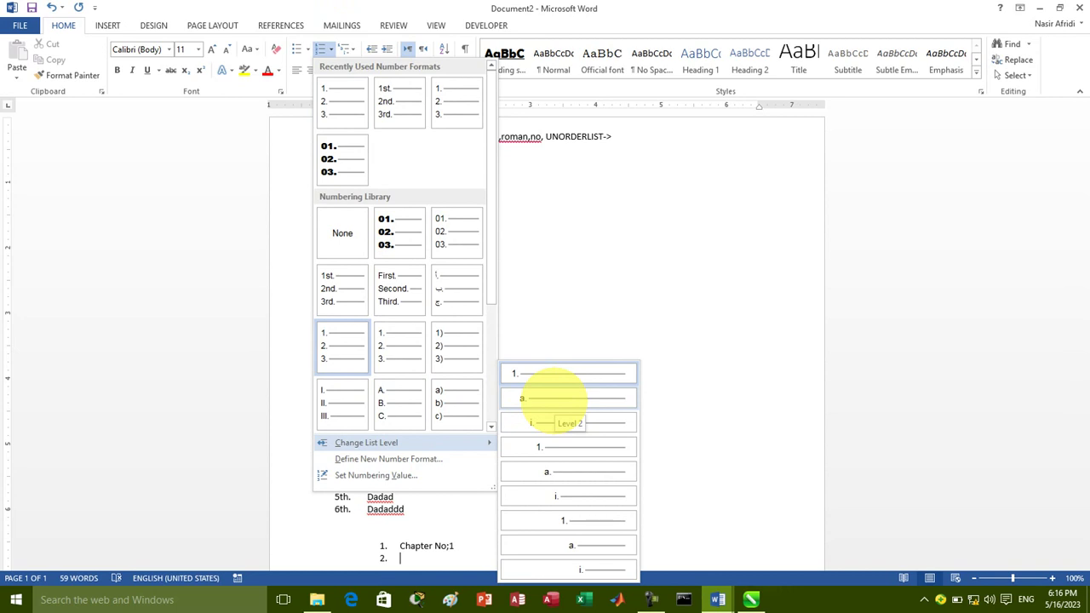
{"action": "left_click", "coordinate": [554, 398]}
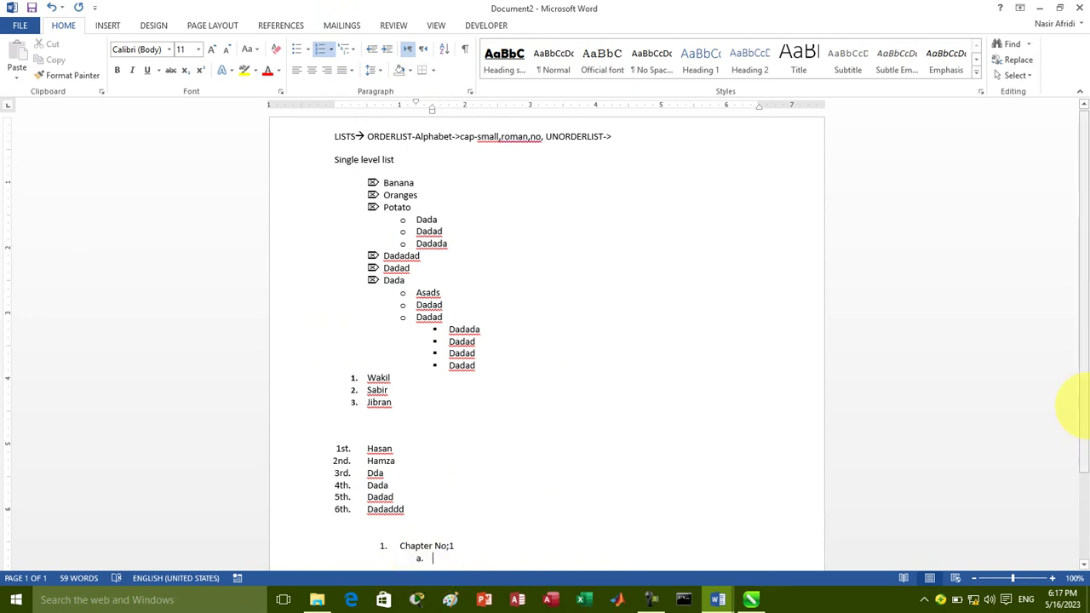
- Add sub-items 'computer' and 'parts of computer' under Chapter No;1
{"action": "left_click_drag", "start_coordinate": [1080, 317], "coordinate": [1080, 415]}
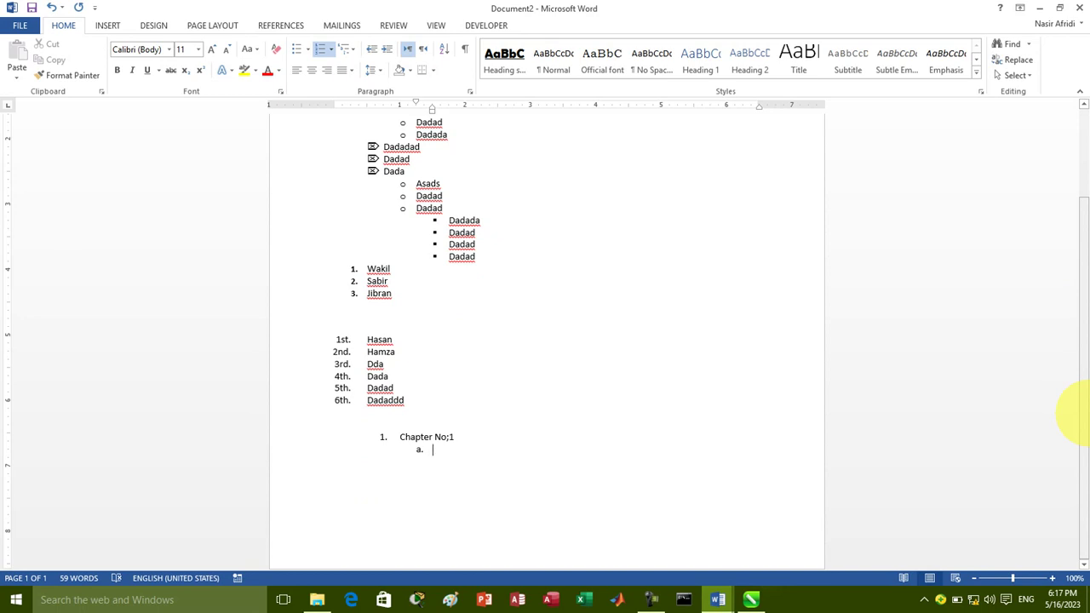
{"action": "type", "text": "computer"}
{"action": "key", "text": "Return"}
{"action": "type", "text": "parts of computer"}
{"action": "key", "text": "Return"}
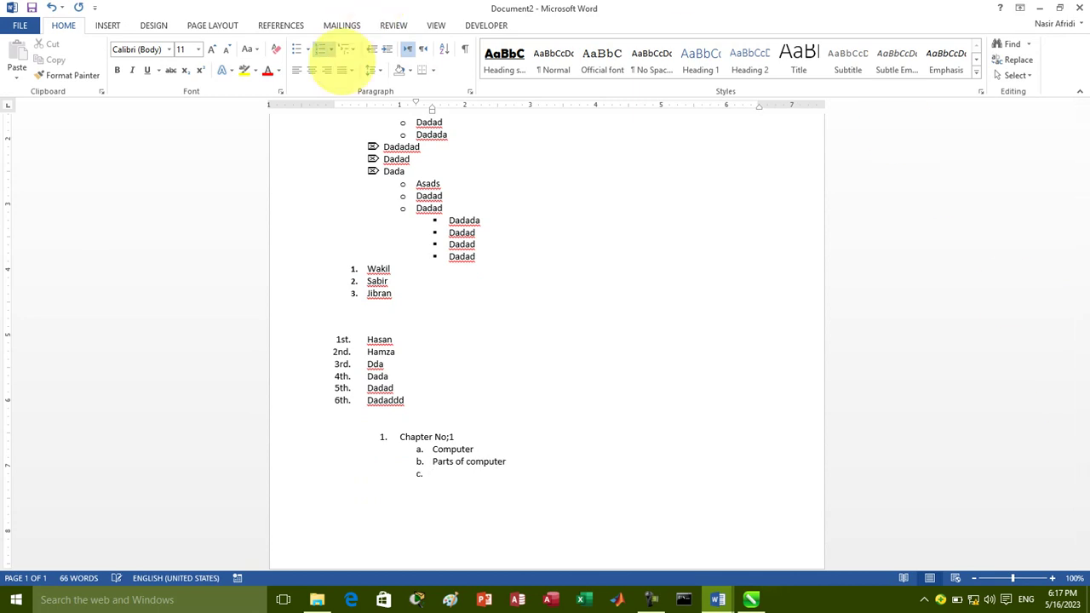
- Demote the next item to level 3 and add 'Hardware' and 'software'
{"action": "left_click", "coordinate": [332, 48]}
{"action": "scroll", "coordinate": [358, 170], "scroll_direction": "down", "scroll_amount": 1}
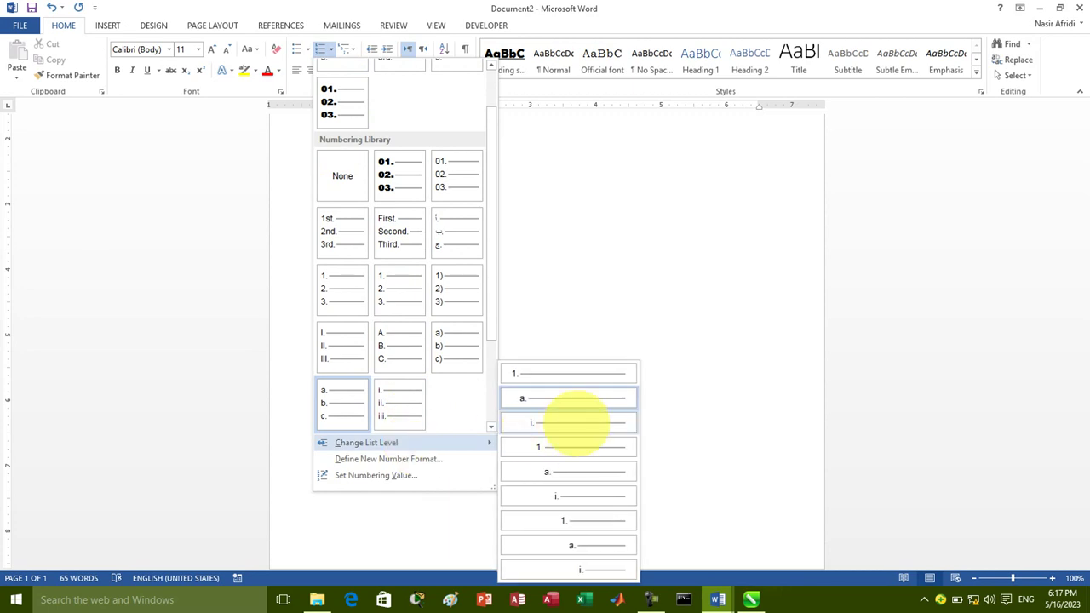
{"action": "left_click", "coordinate": [577, 423]}
{"action": "type", "text": "Hardware"}
{"action": "key", "text": "Return"}
{"action": "type", "text": "software"}
{"action": "key", "text": "Return"}
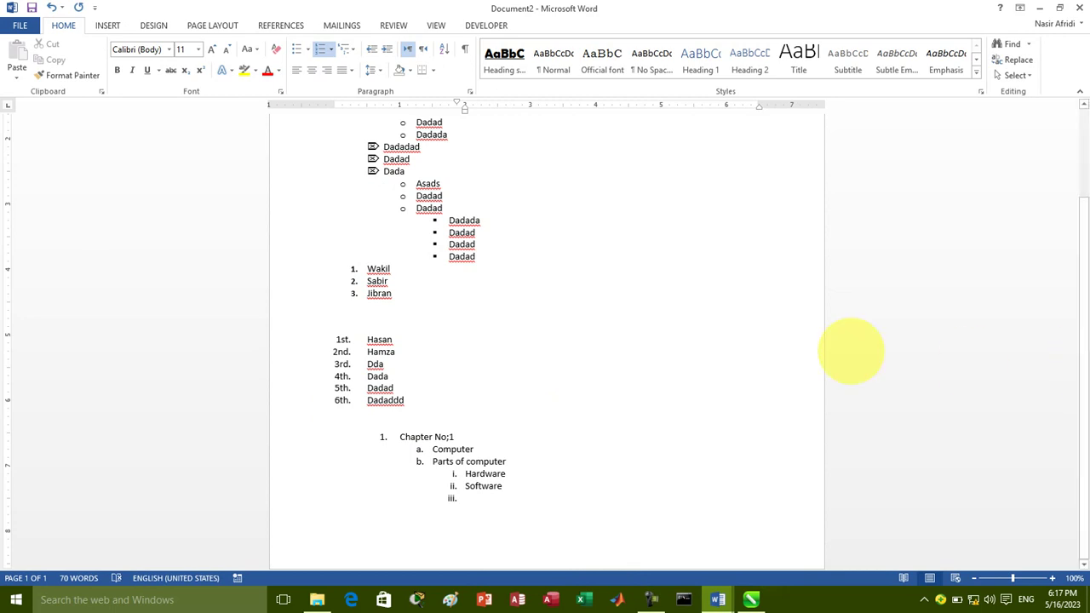
- Delete all document content, leaving an empty unnumbered page
{"action": "key", "text": "ctrl+a"}
{"action": "key", "text": "BackSpace"}
{"action": "key", "text": "shift+Tab"}
{"action": "key", "text": "BackSpace"}
{"action": "key", "text": "Return"}
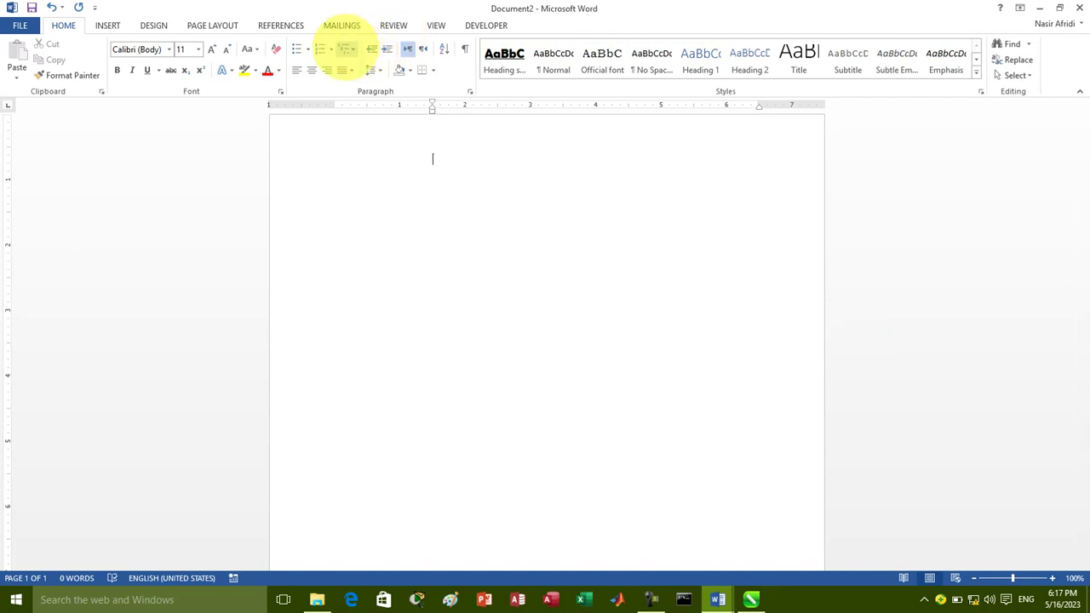
- Define a new number format using Roman numerals I, II, III
{"action": "left_click", "coordinate": [320, 49]}
{"action": "left_click", "coordinate": [320, 49]}
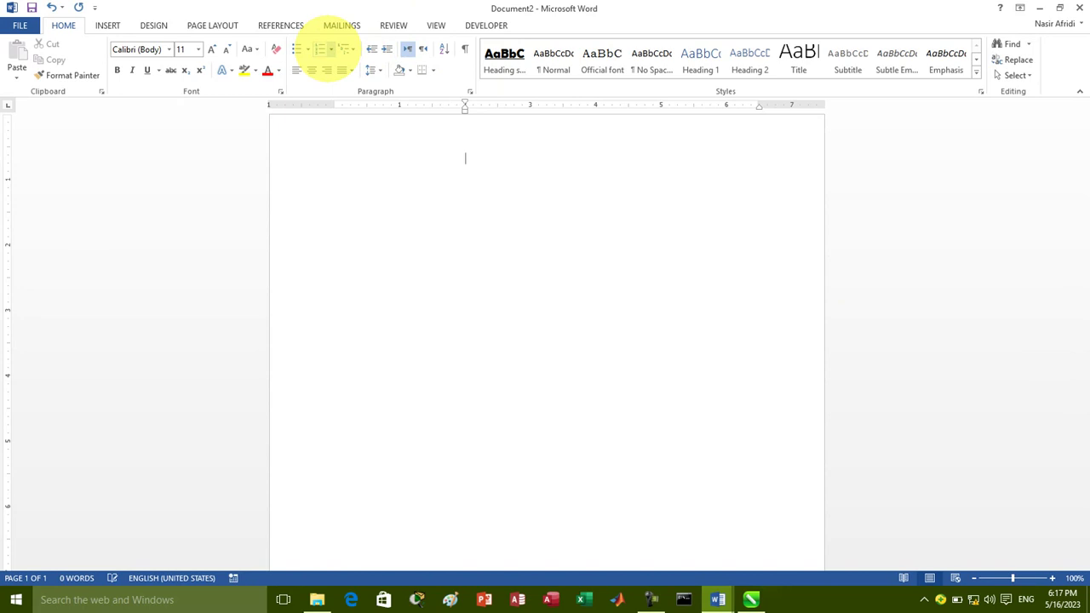
{"action": "key", "text": "BackSpace"}
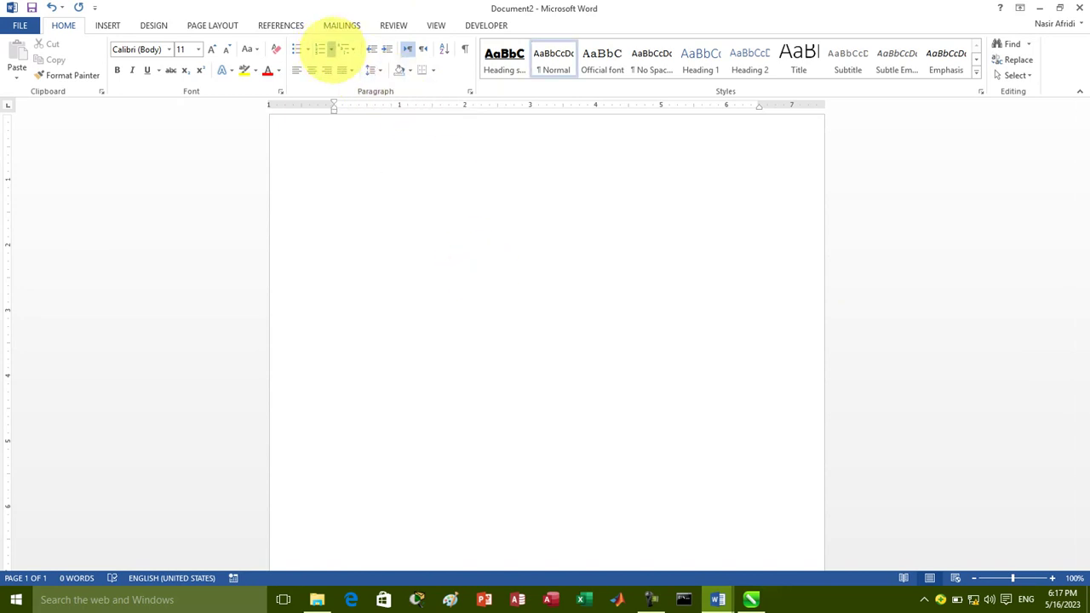
{"action": "left_click", "coordinate": [331, 49]}
{"action": "left_click", "coordinate": [400, 460]}
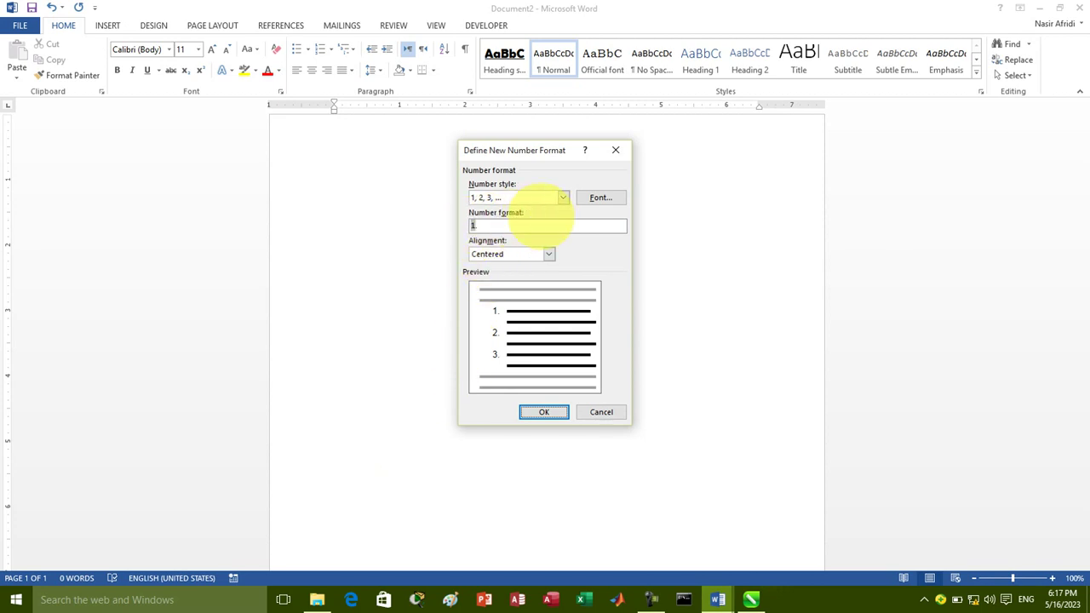
{"action": "left_click", "coordinate": [563, 198]}
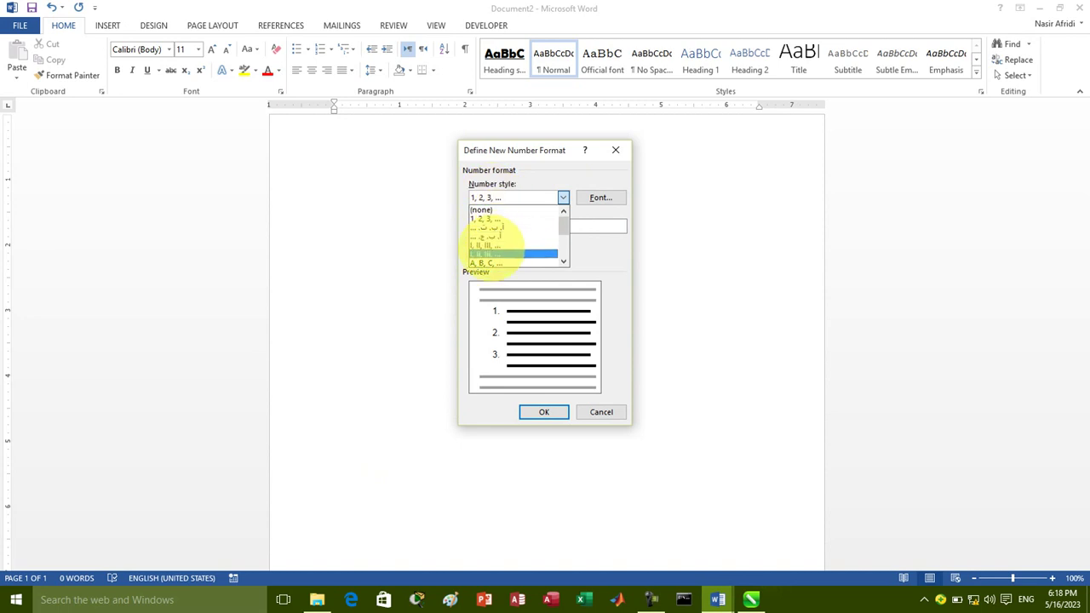
{"action": "left_click", "coordinate": [484, 245]}
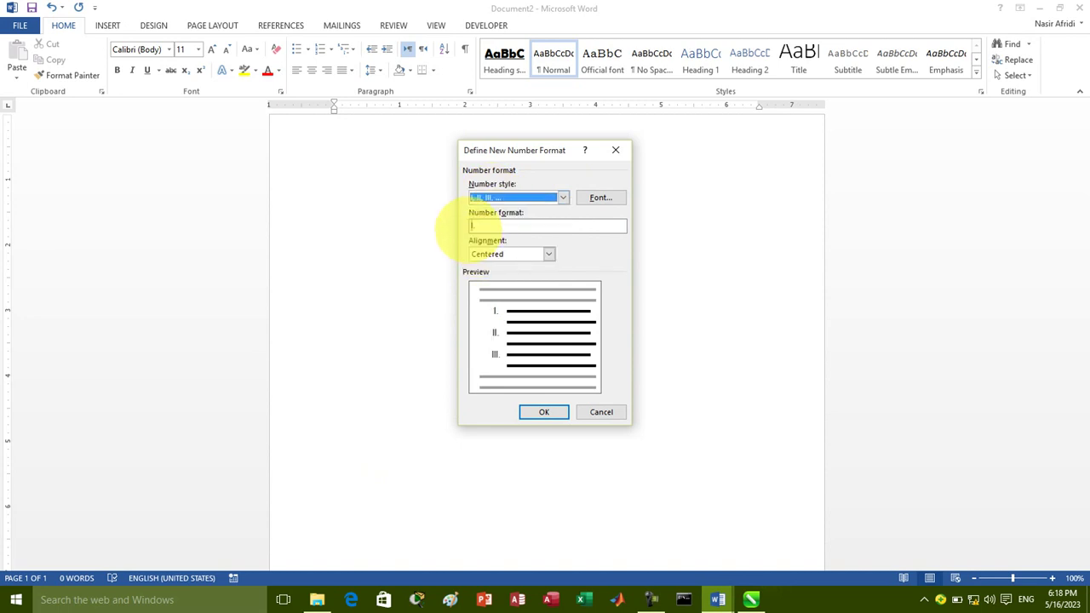
{"action": "left_click", "coordinate": [544, 412]}
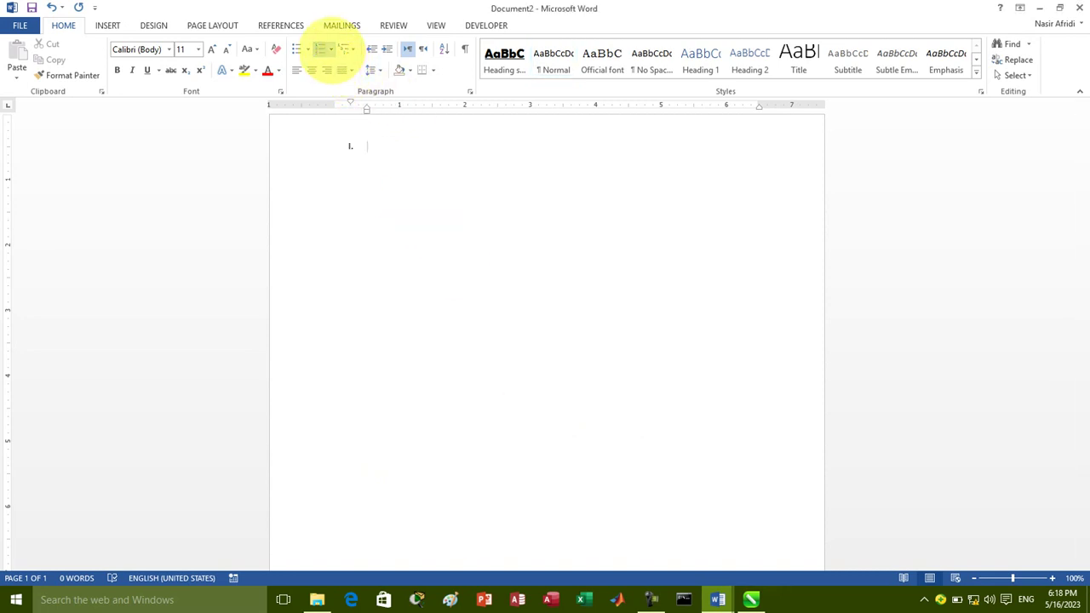
- Reopen Define New Number Format, keep I, II, III, and close it unchanged
{"action": "left_click", "coordinate": [331, 51]}
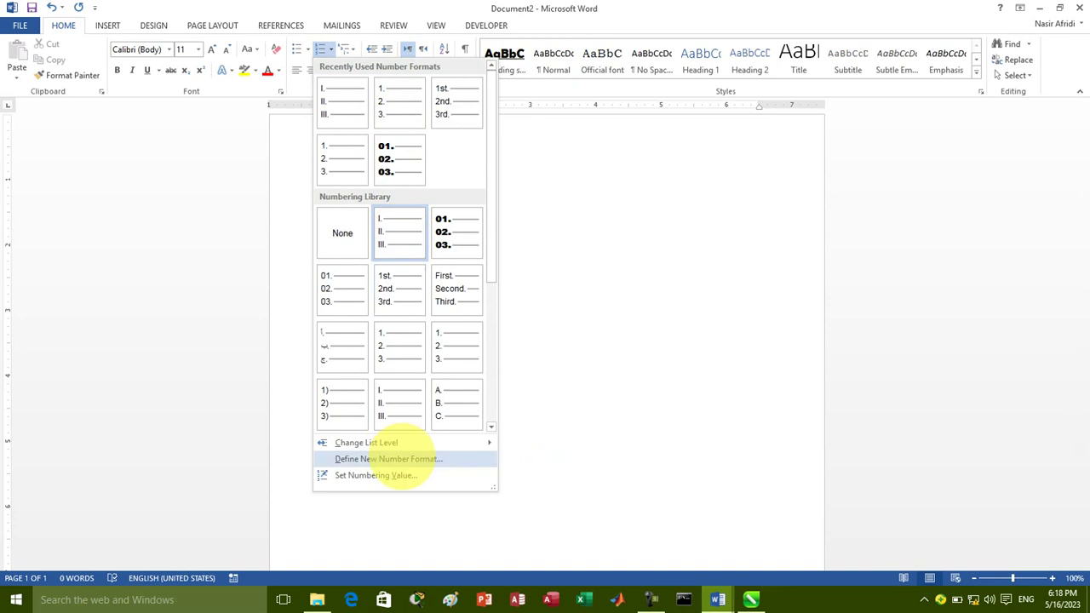
{"action": "left_click", "coordinate": [400, 459]}
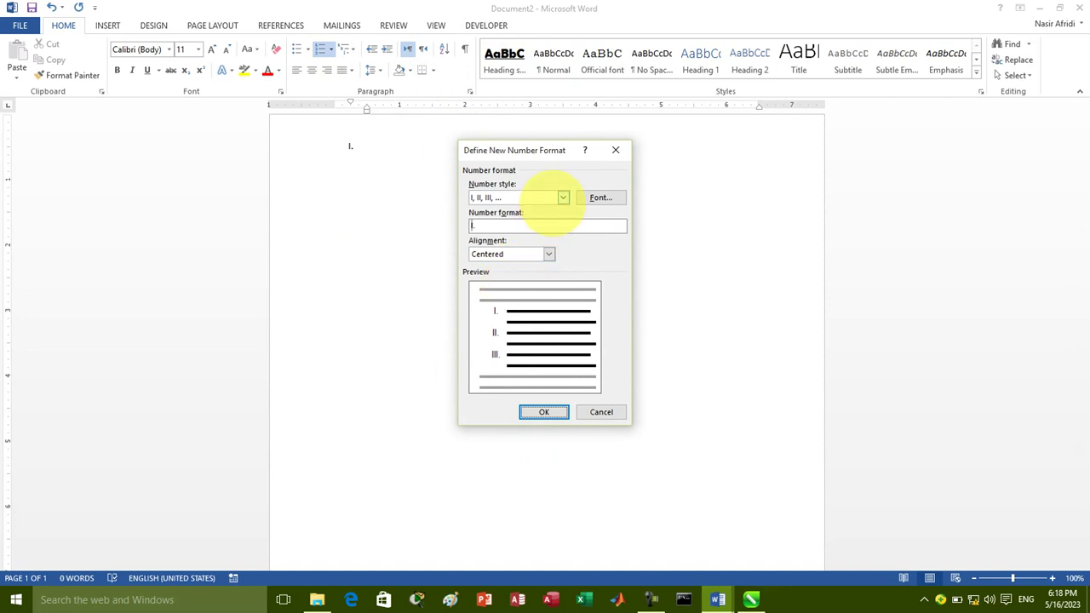
{"action": "left_click", "coordinate": [560, 199]}
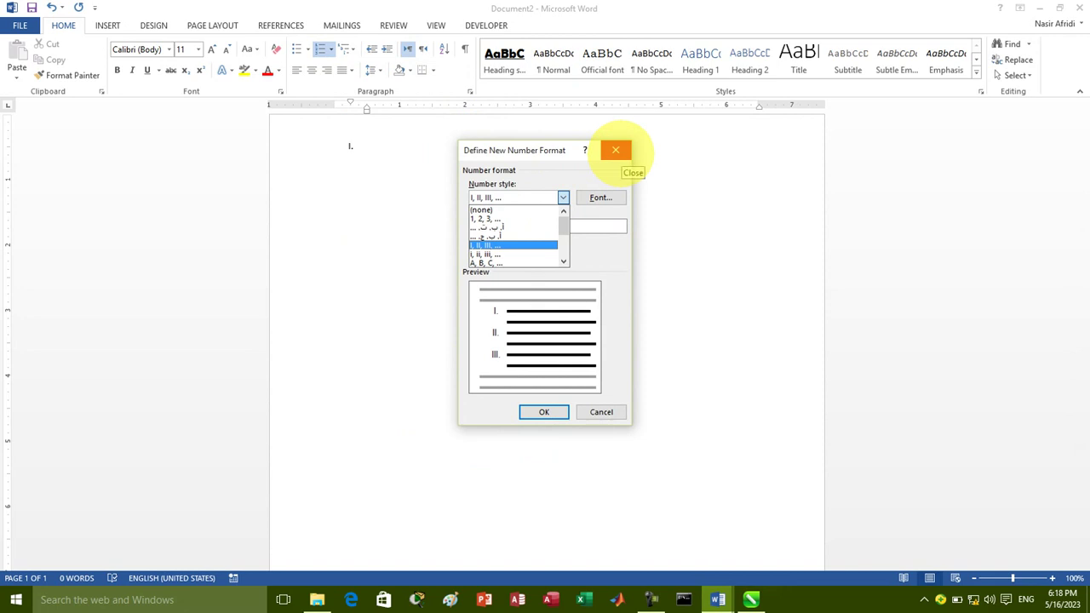
{"action": "left_click", "coordinate": [615, 150]}
{"action": "left_click", "coordinate": [615, 150]}
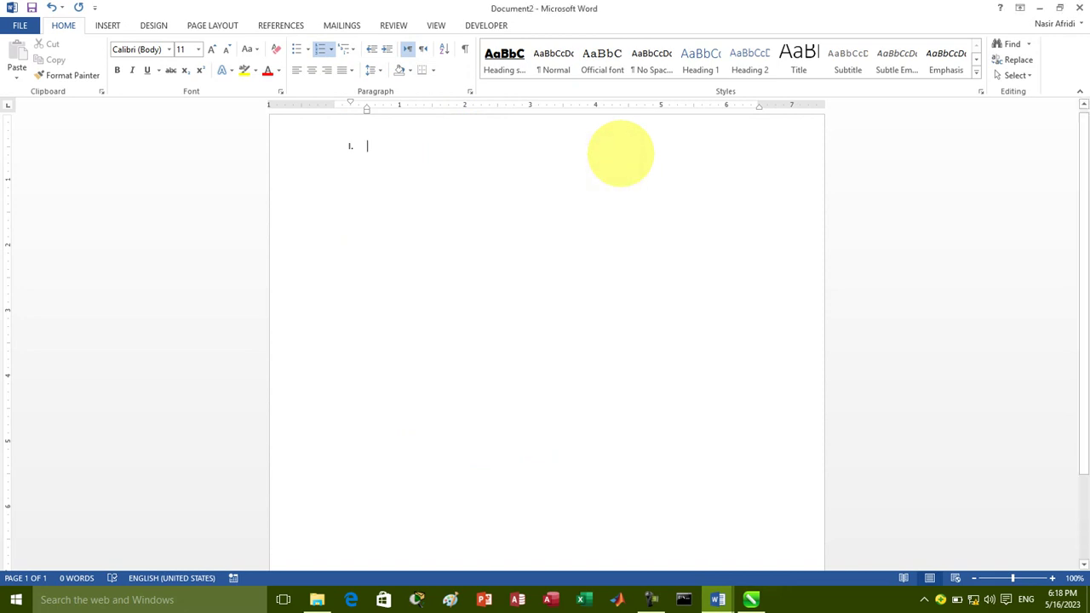
- Define a new multilevel list with level 1 as 1, 2, 3 and level 2 as I, II, III
{"action": "left_click", "coordinate": [345, 48]}
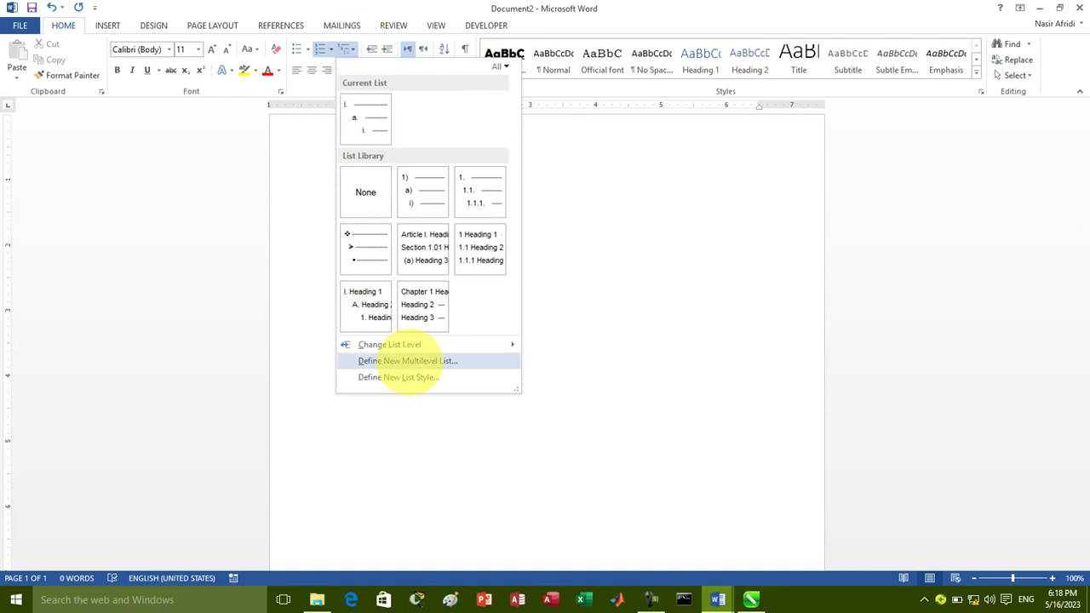
{"action": "left_click", "coordinate": [406, 361]}
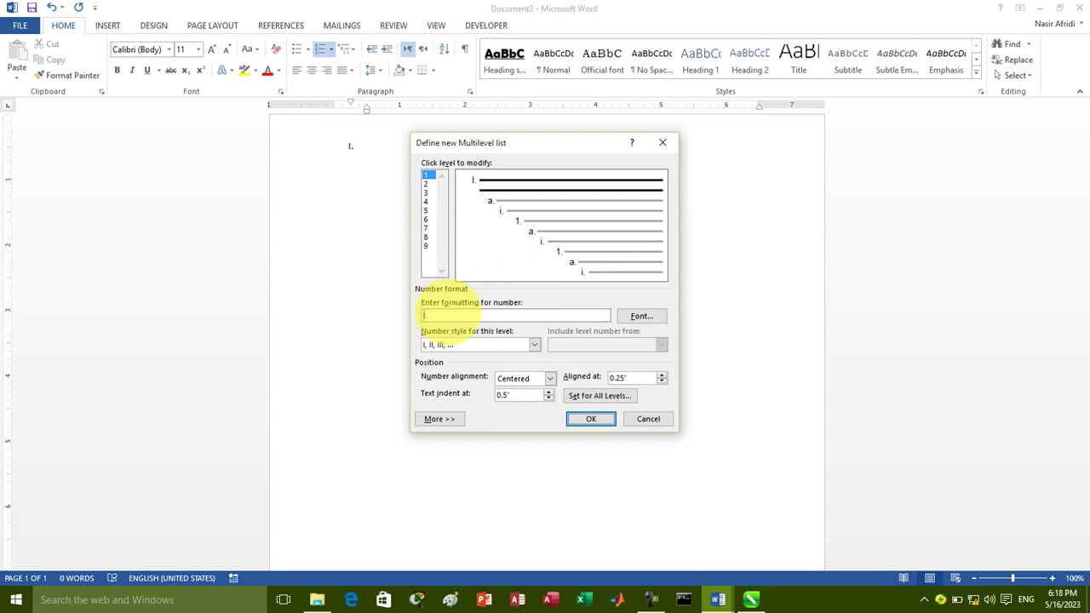
{"action": "left_click", "coordinate": [534, 344]}
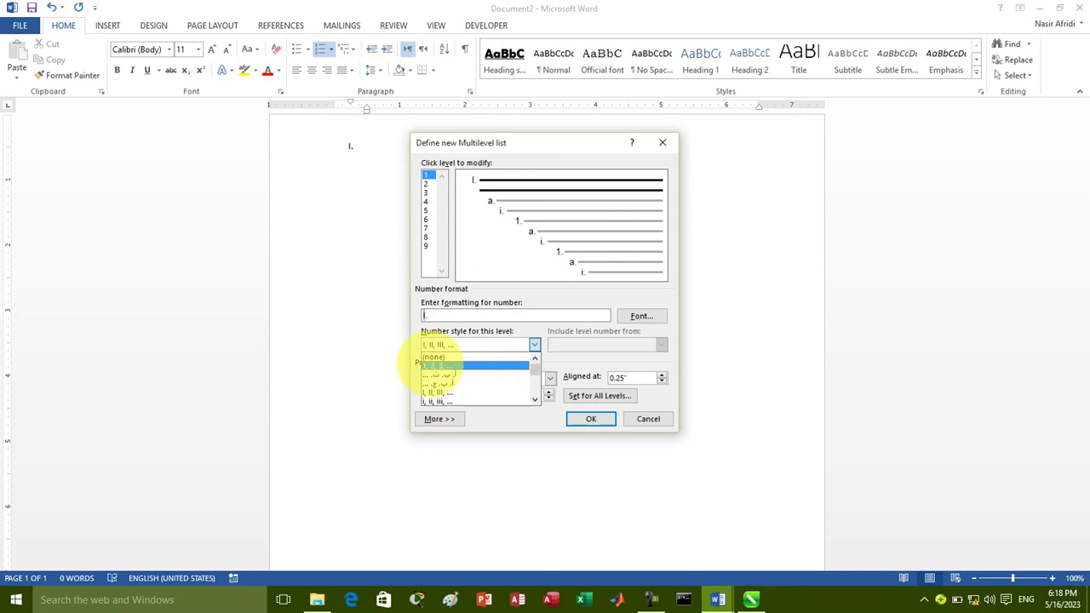
{"action": "left_click", "coordinate": [434, 365]}
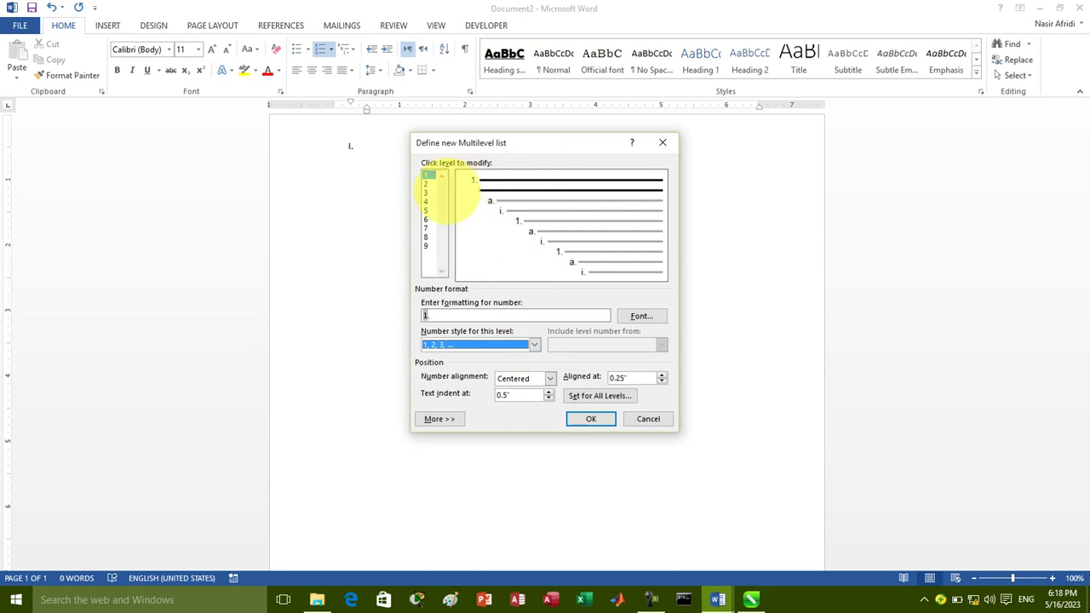
{"action": "left_click", "coordinate": [427, 183]}
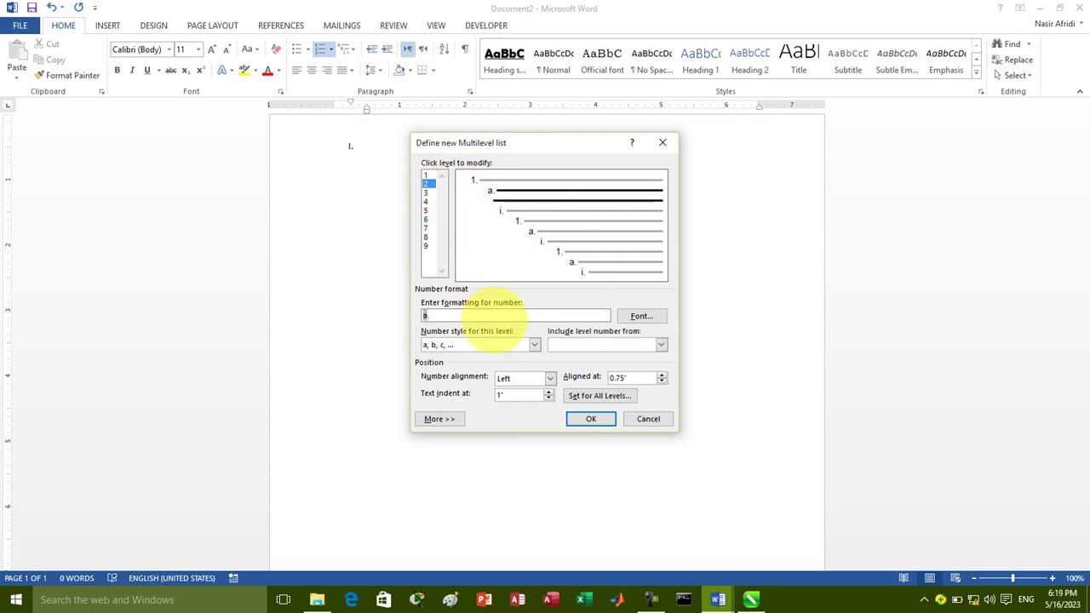
{"action": "left_click", "coordinate": [534, 344]}
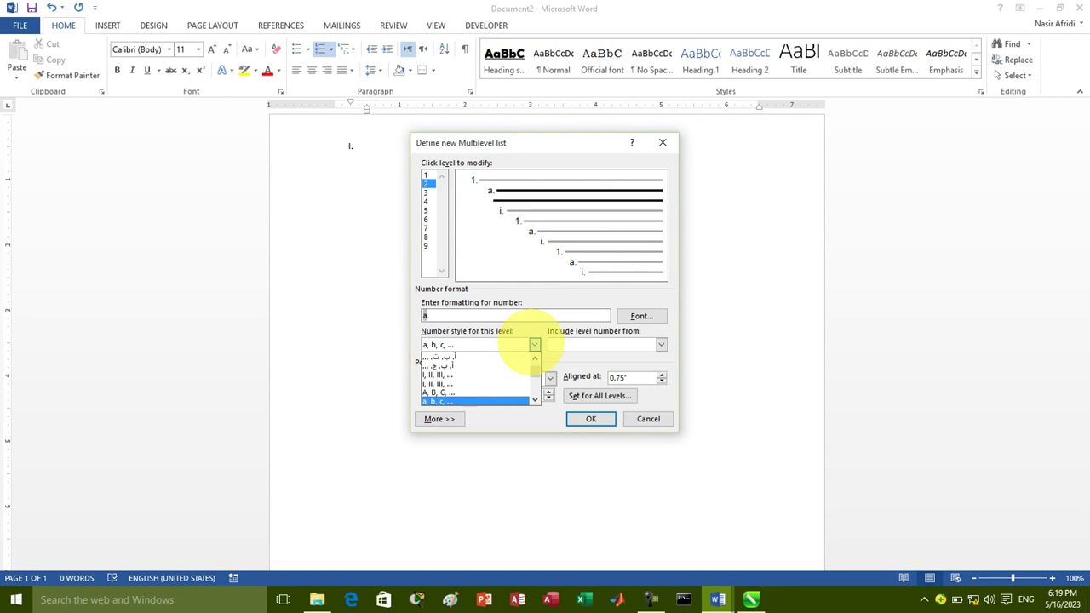
{"action": "left_click", "coordinate": [450, 375]}
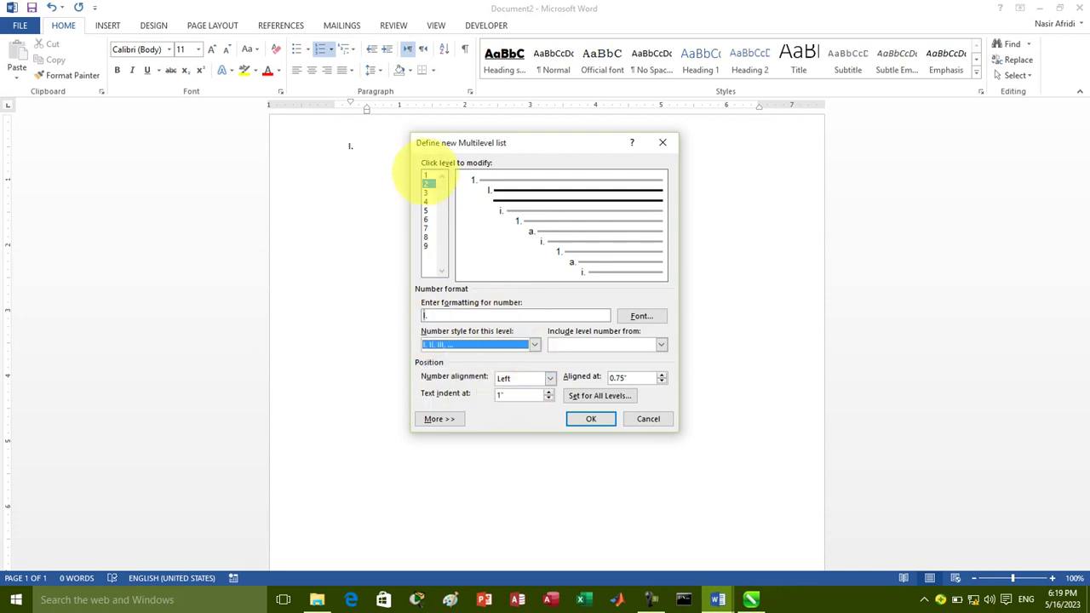
{"action": "left_click", "coordinate": [427, 192]}
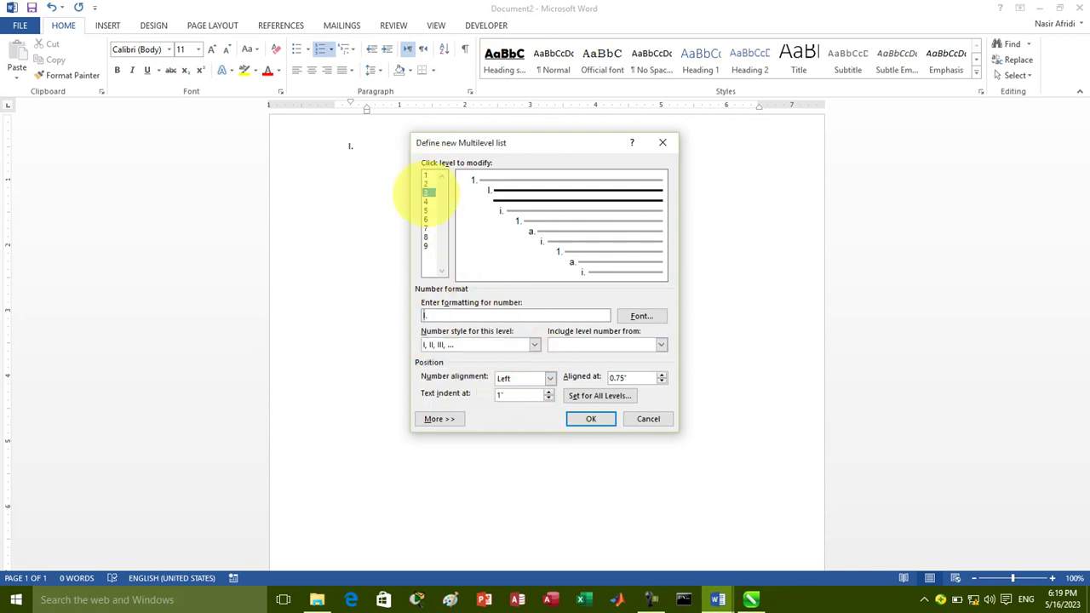
{"action": "left_click", "coordinate": [534, 344]}
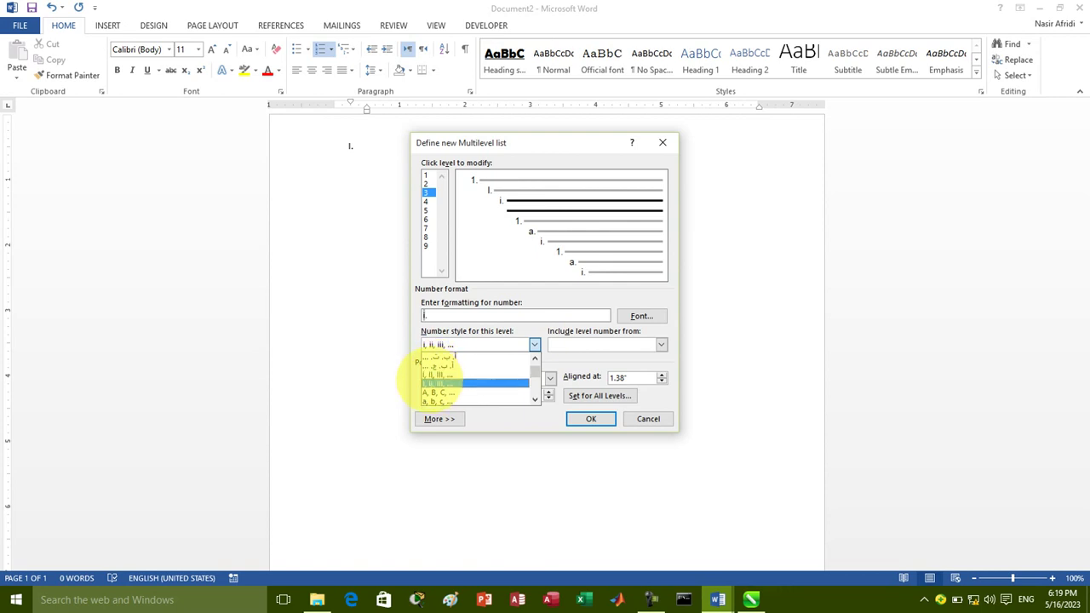
- Set level 3 of the multilevel list to lowercase Roman numerals i, ii, iii
{"action": "left_click", "coordinate": [430, 384]}
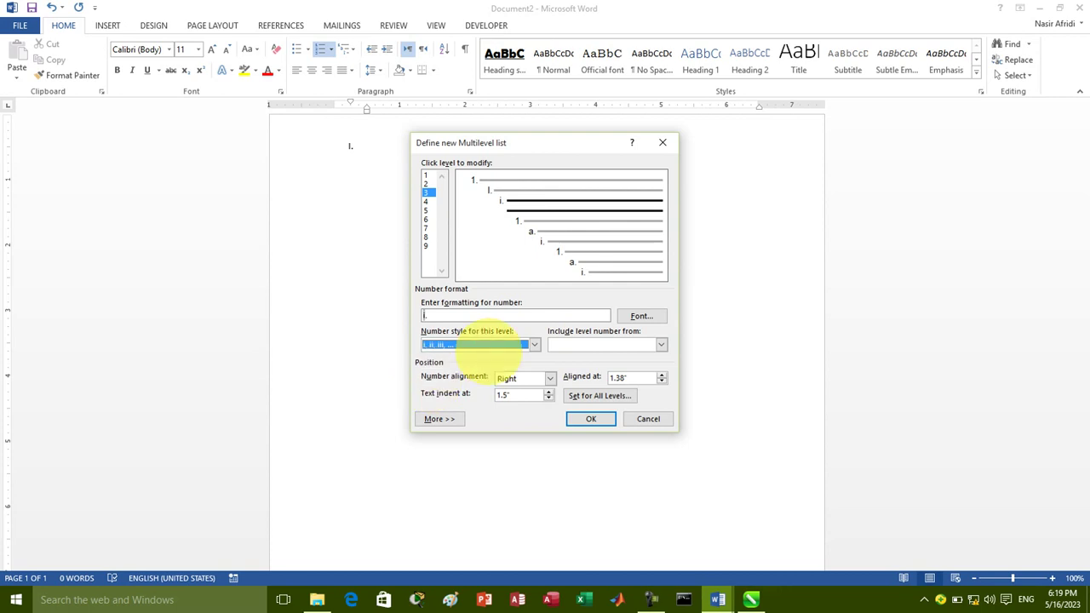
{"action": "left_click", "coordinate": [426, 183]}
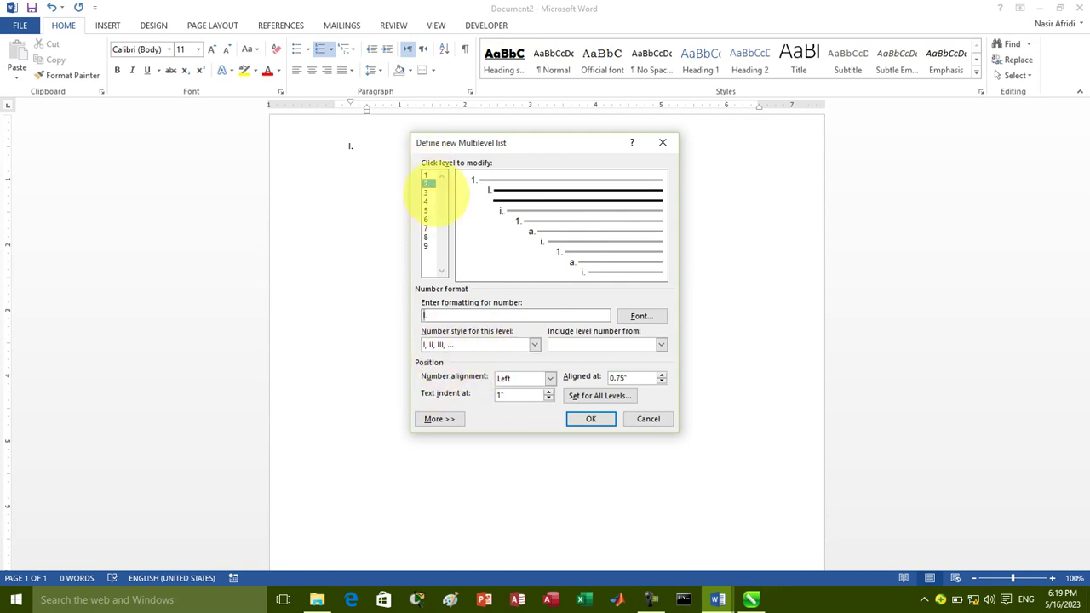
{"action": "left_click", "coordinate": [428, 193]}
{"action": "left_click", "coordinate": [534, 344]}
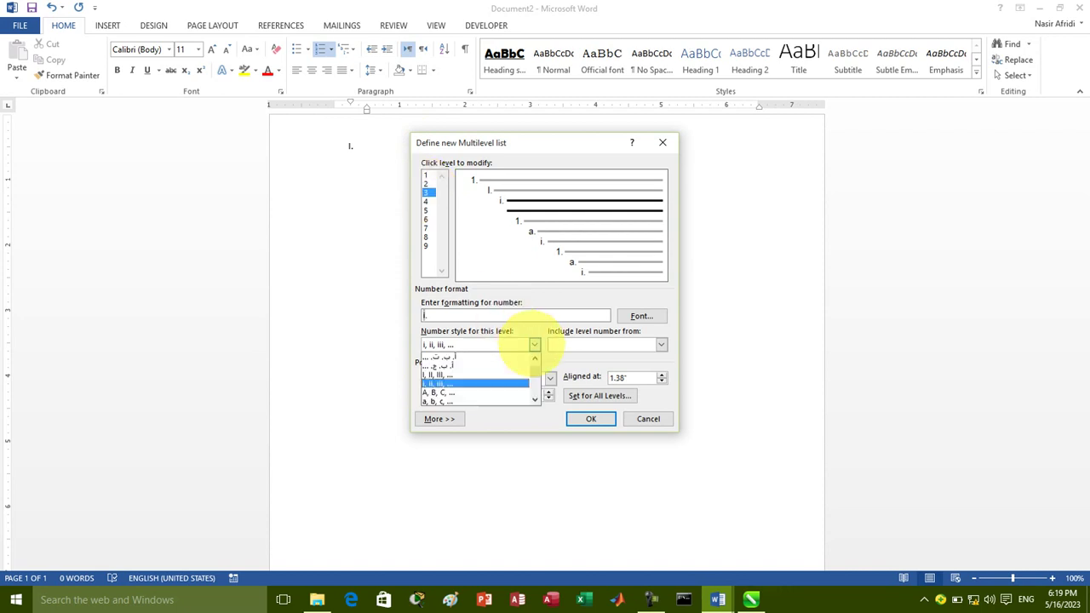
{"action": "left_click", "coordinate": [450, 384]}
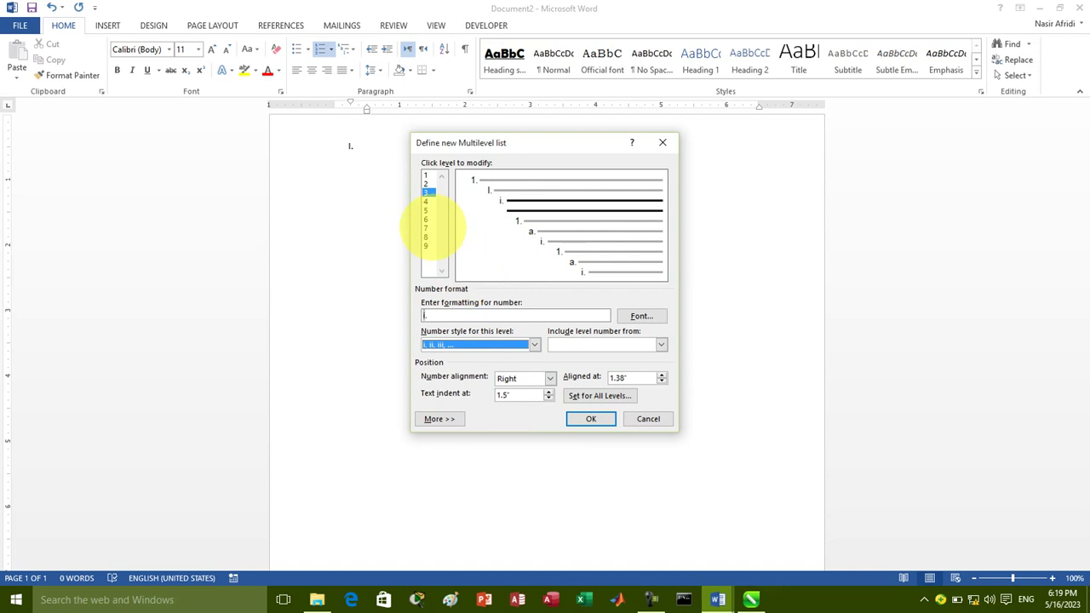
- Review level 4's number styles and confirm the multilevel list definition with OK
{"action": "left_click", "coordinate": [428, 201]}
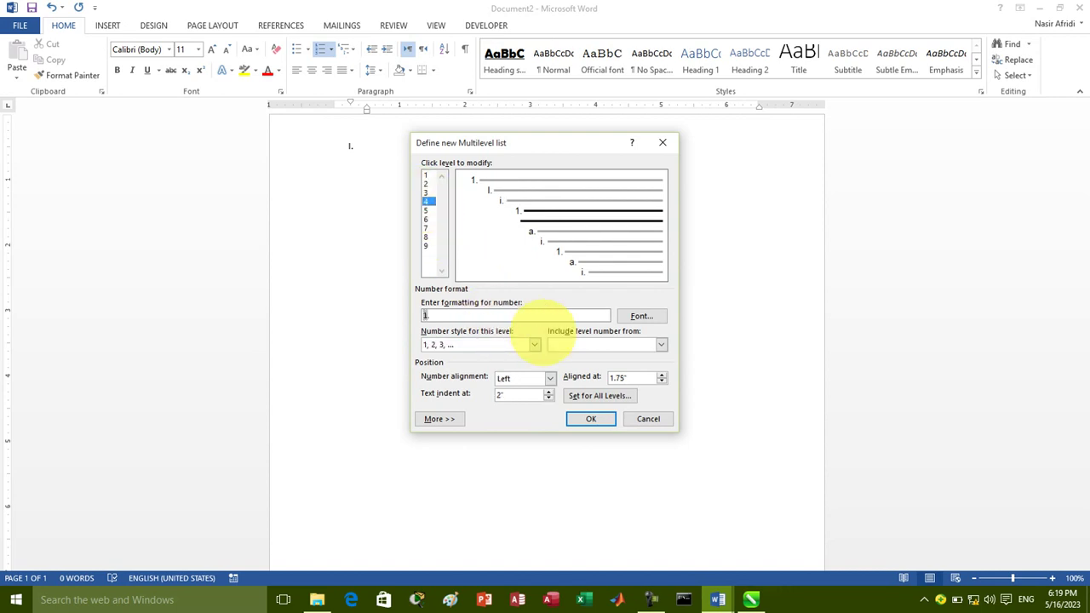
{"action": "left_click", "coordinate": [534, 344]}
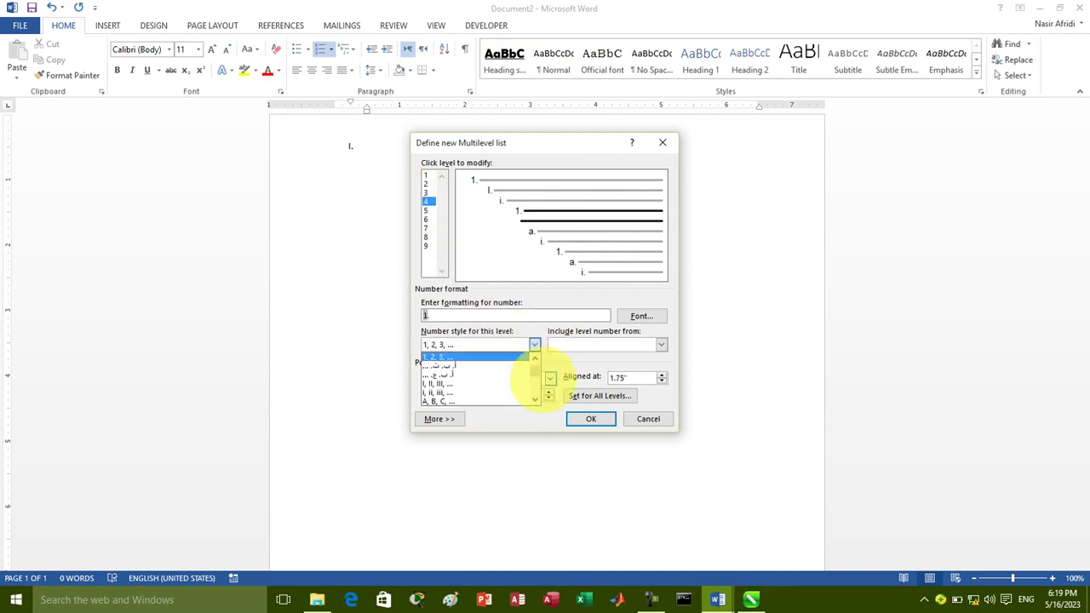
{"action": "scroll", "coordinate": [522, 381], "scroll_direction": "down", "scroll_amount": 2}
{"action": "scroll", "coordinate": [522, 384], "scroll_direction": "down", "scroll_amount": 2}
{"action": "scroll", "coordinate": [524, 386], "scroll_direction": "down", "scroll_amount": 2}
{"action": "scroll", "coordinate": [527, 389], "scroll_direction": "down", "scroll_amount": 2}
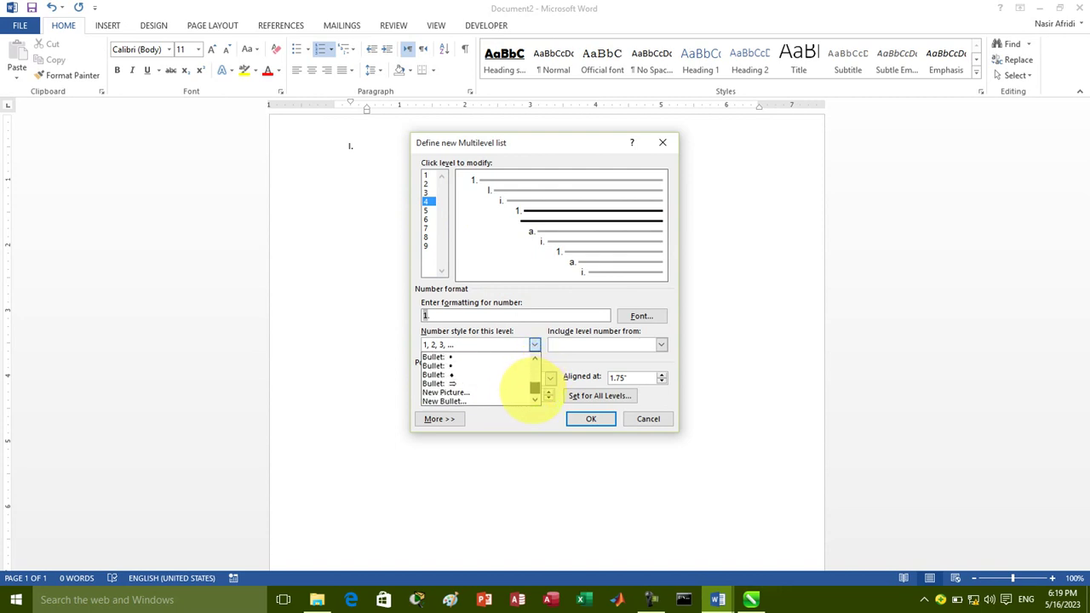
{"action": "scroll", "coordinate": [528, 389], "scroll_direction": "up", "scroll_amount": 2}
{"action": "scroll", "coordinate": [529, 379], "scroll_direction": "up", "scroll_amount": 2}
{"action": "scroll", "coordinate": [530, 371], "scroll_direction": "up", "scroll_amount": 2}
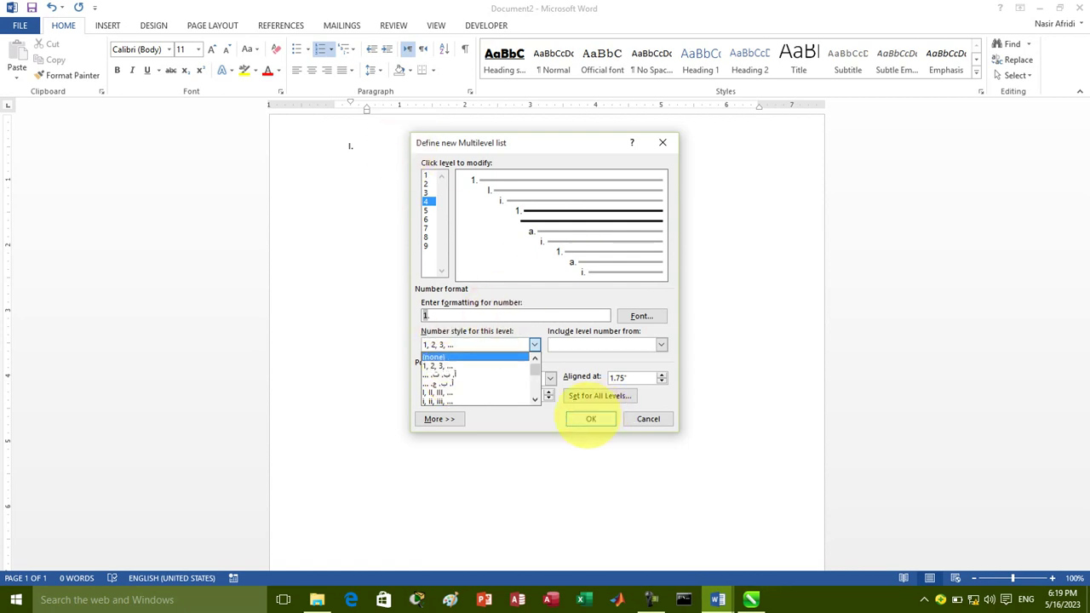
{"action": "left_click", "coordinate": [590, 418]}
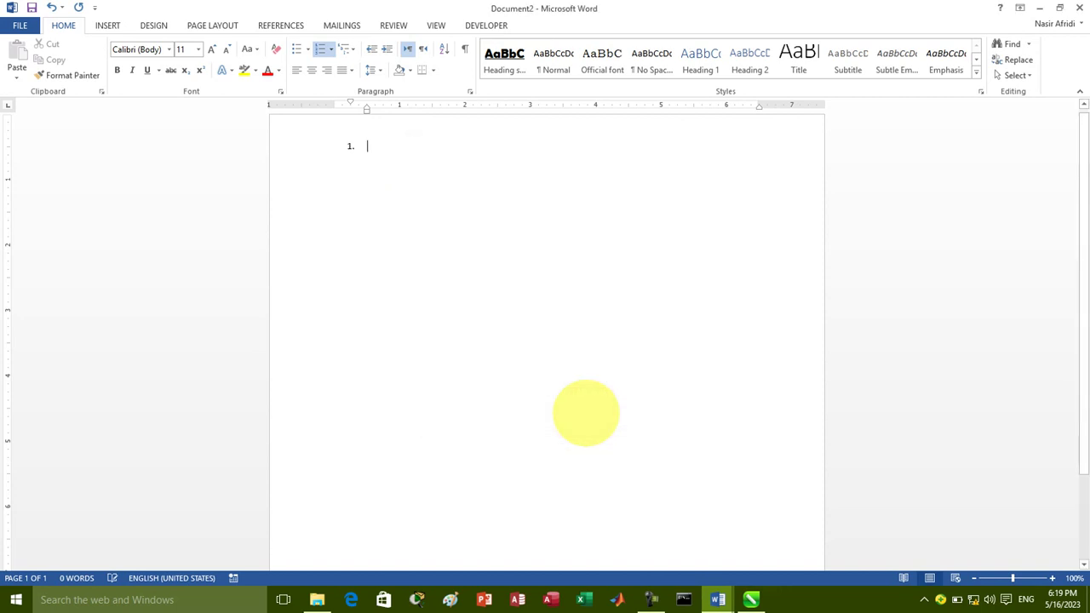
- Apply the custom multilevel list to 'dadad' as item 1
{"action": "type", "text": "dadad"}
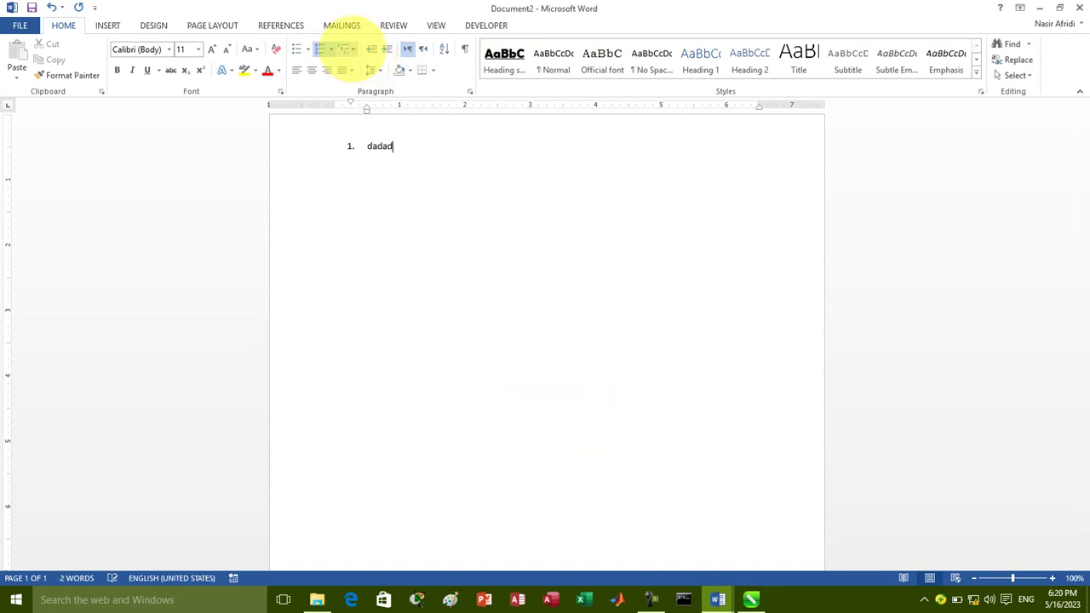
{"action": "left_click", "coordinate": [347, 48]}
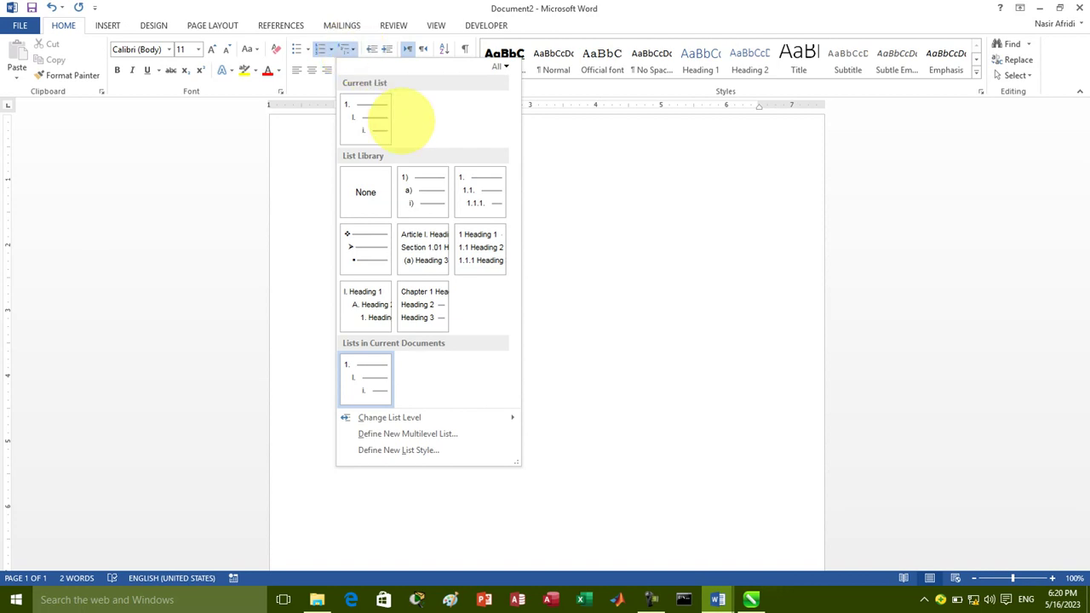
{"action": "mouse_move", "coordinate": [367, 126]}
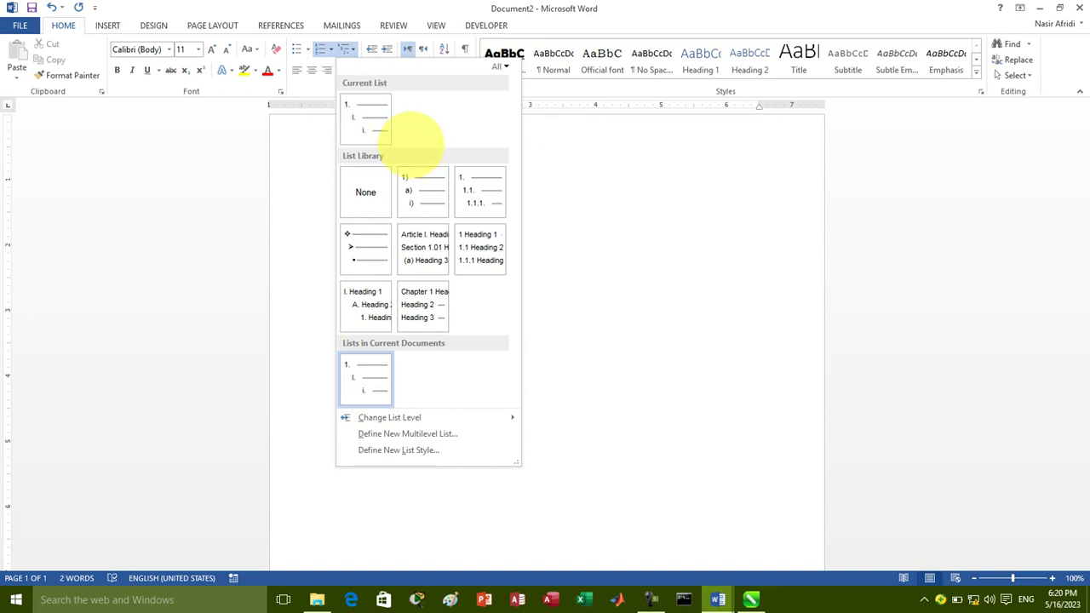
{"action": "left_click", "coordinate": [365, 121]}
{"action": "key", "text": "Return"}
- Add Roman-numeral sub-items I. dadad and II. dddad at level 2
{"action": "type", "text": "dadad"}
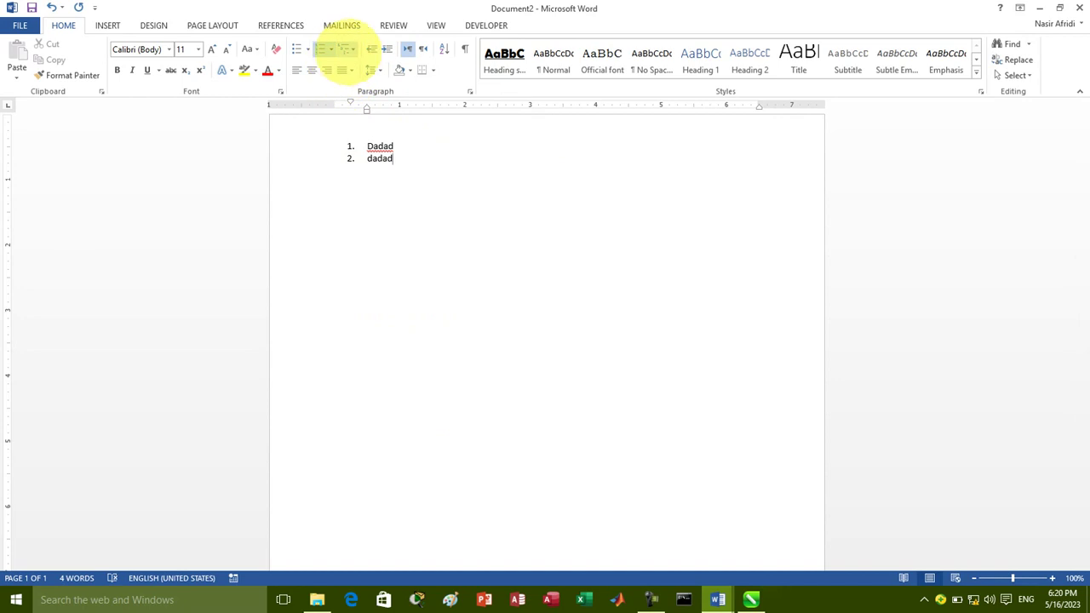
{"action": "left_click", "coordinate": [346, 49]}
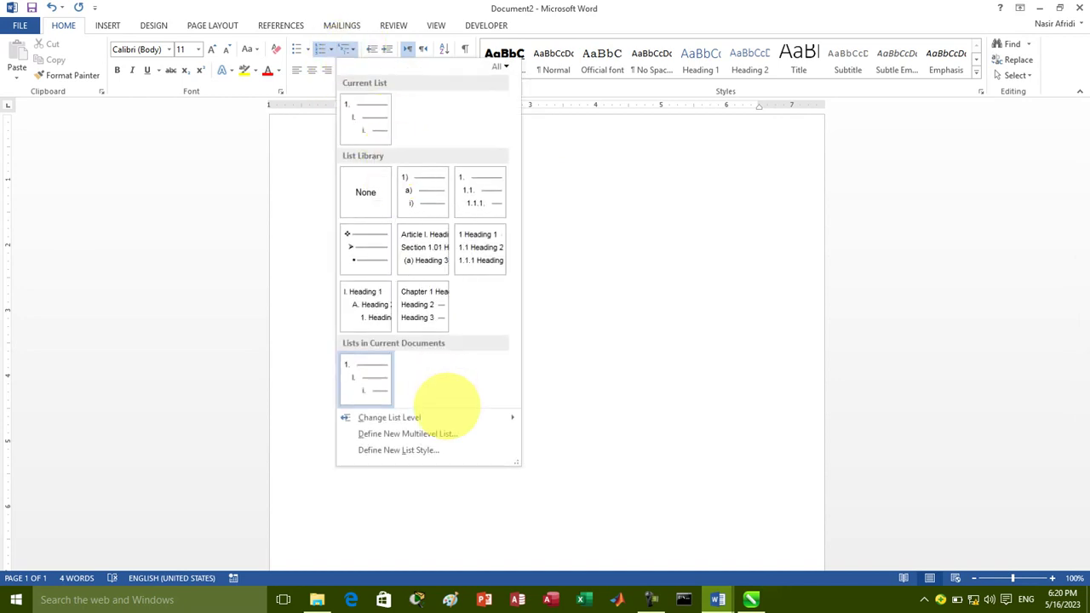
{"action": "mouse_move", "coordinate": [452, 417]}
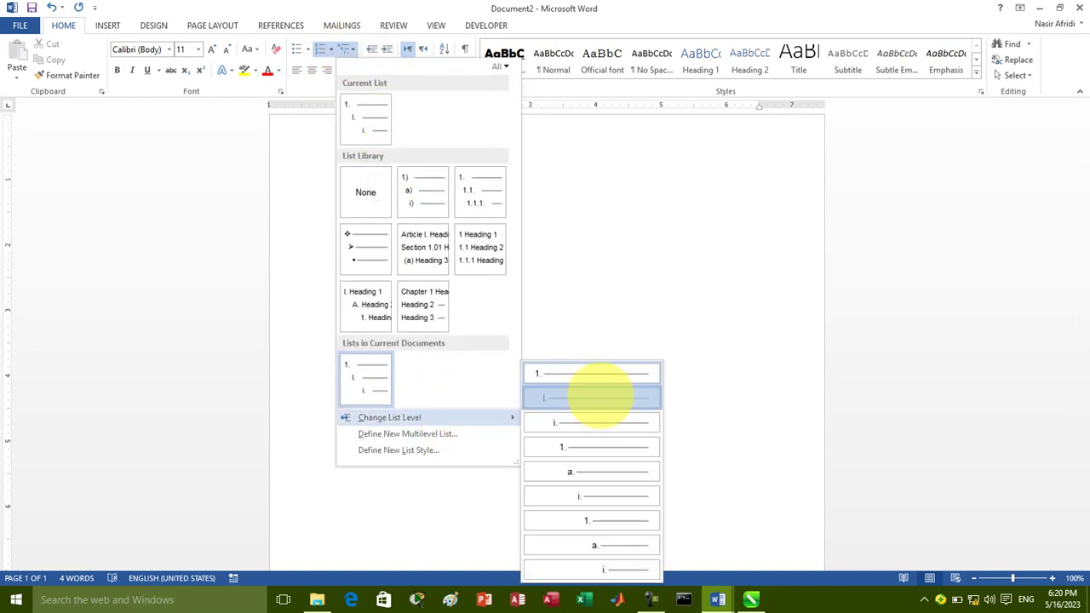
{"action": "left_click", "coordinate": [601, 397]}
{"action": "key", "text": "Return"}
{"action": "type", "text": "dddad"}
{"action": "key", "text": "Return"}
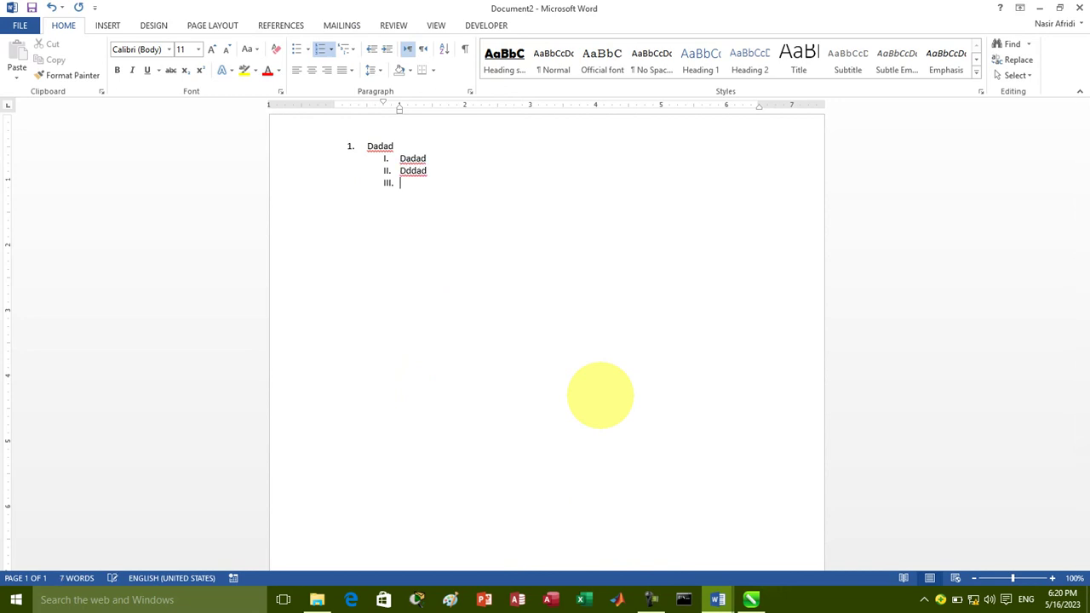
- Demote to level 3 and add i. Dadad, ii. Dadada, iii. Dada
{"action": "left_click", "coordinate": [345, 48]}
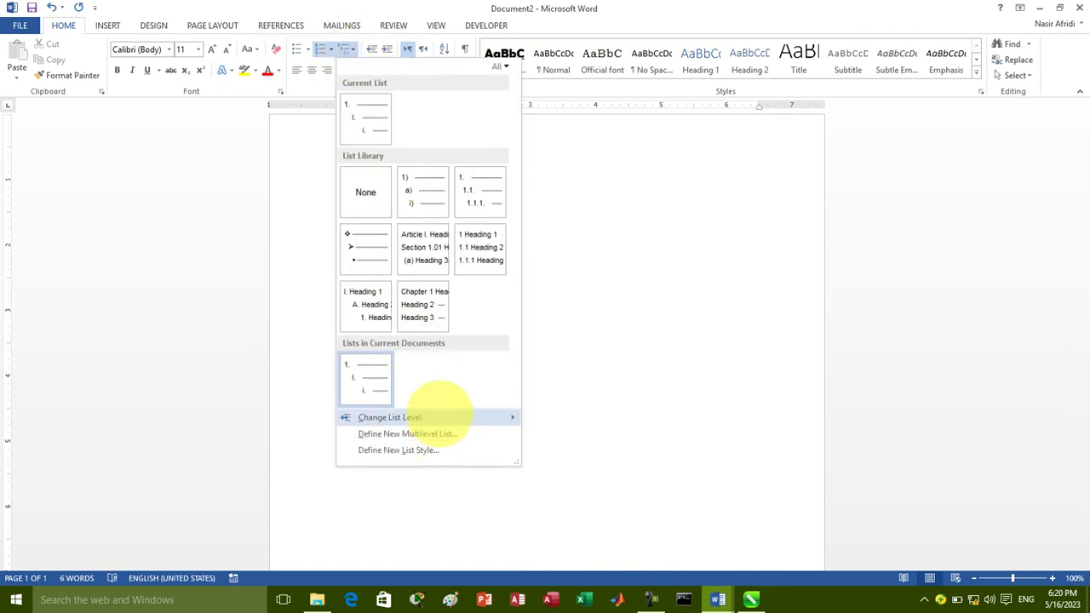
{"action": "mouse_move", "coordinate": [426, 417]}
{"action": "left_click", "coordinate": [590, 423]}
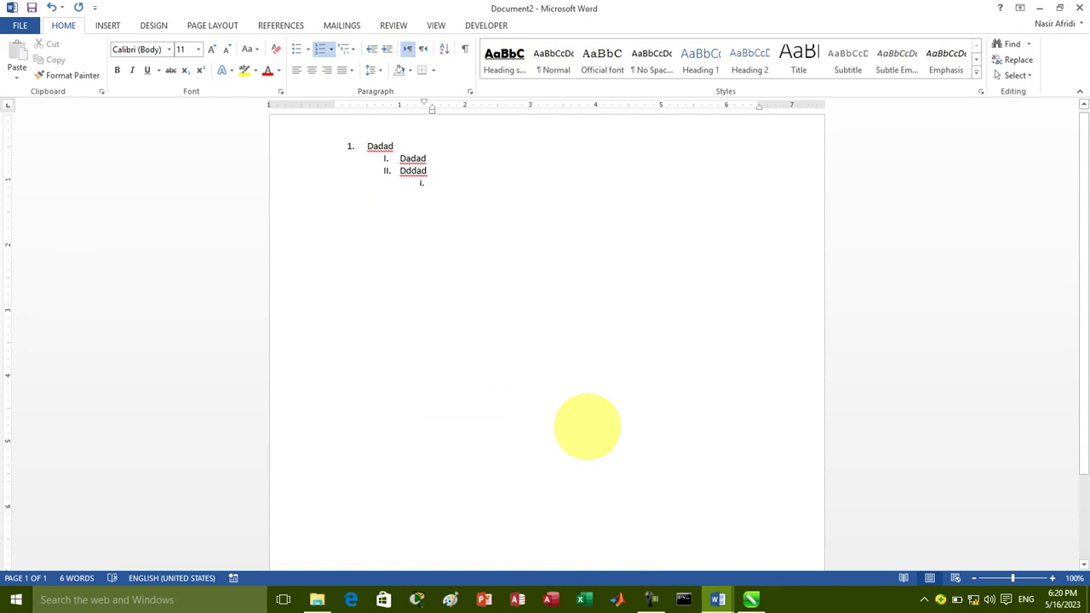
{"action": "type", "text": "Dadad"}
{"action": "key", "text": "Return"}
{"action": "type", "text": "Dadada"}
{"action": "key", "text": "Return"}
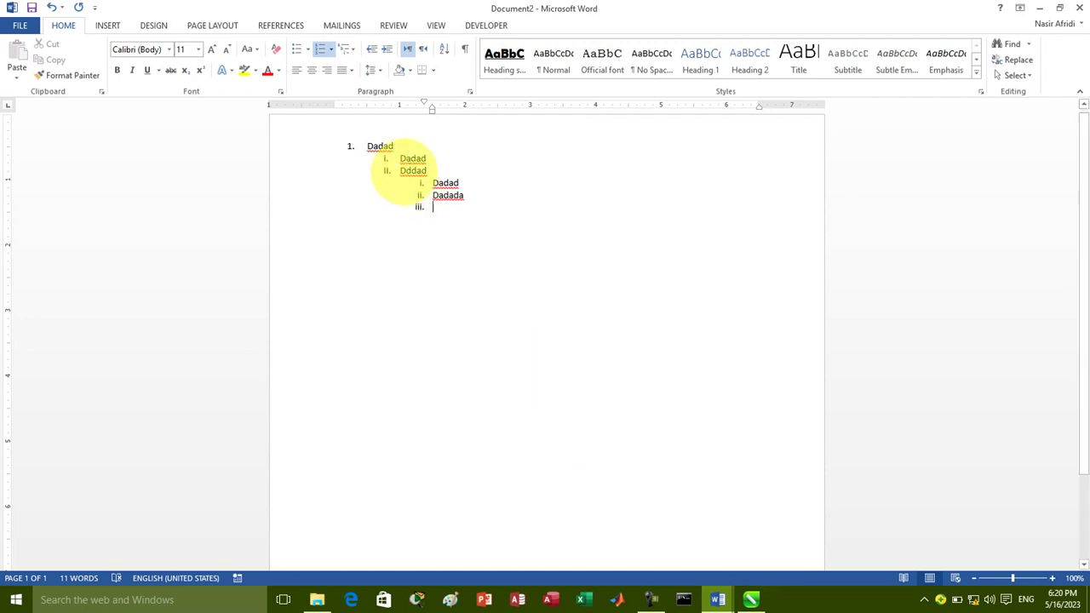
{"action": "type", "text": "Dada"}
{"action": "key", "text": "Return"}
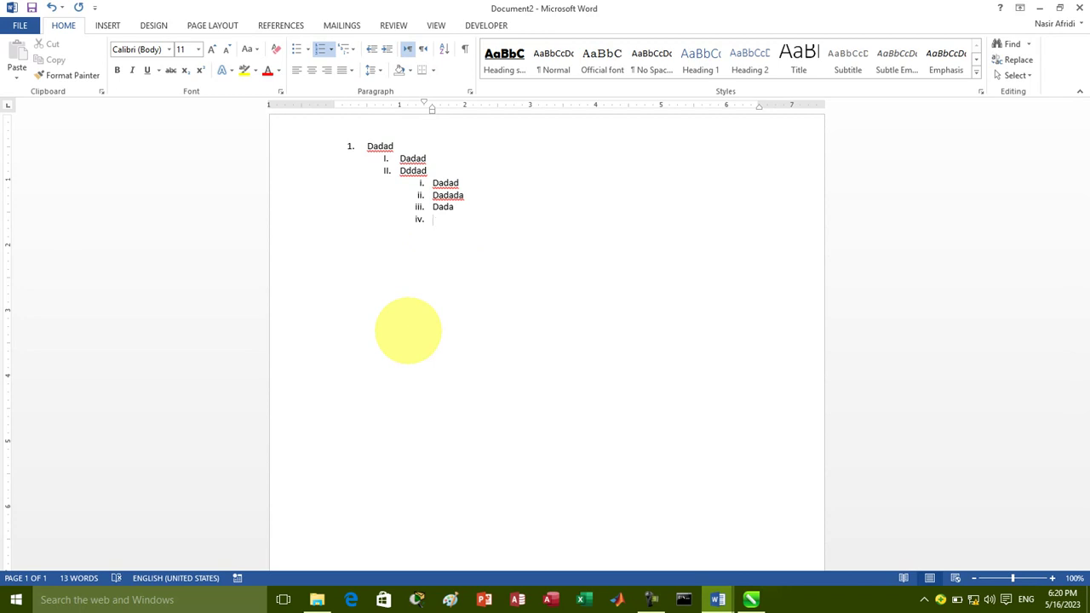
{"action": "left_click", "coordinate": [331, 49]}
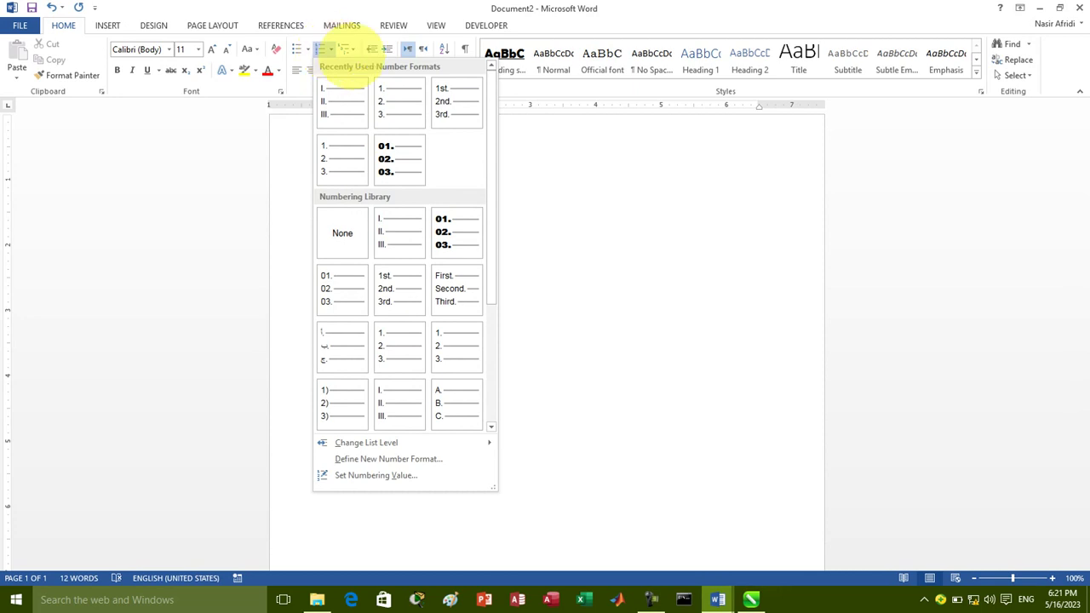
- Delete the entire nested list and turn off numbering on the empty line
{"action": "left_click", "coordinate": [602, 253]}
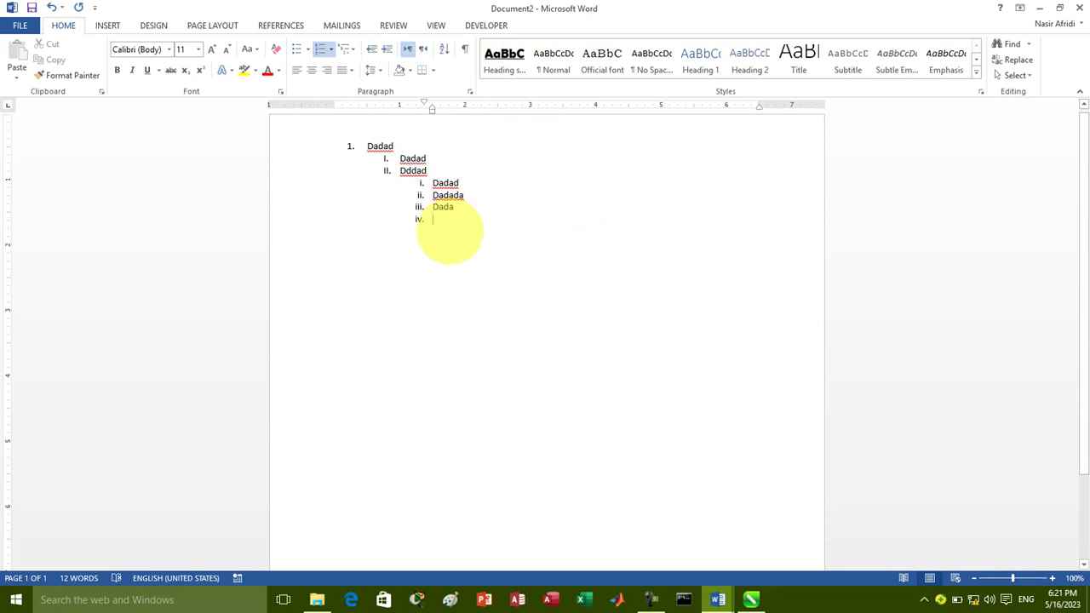
{"action": "left_click_drag", "start_coordinate": [434, 220], "coordinate": [325, 139]}
{"action": "key", "text": "BackSpace"}
{"action": "key", "text": "BackSpace"}
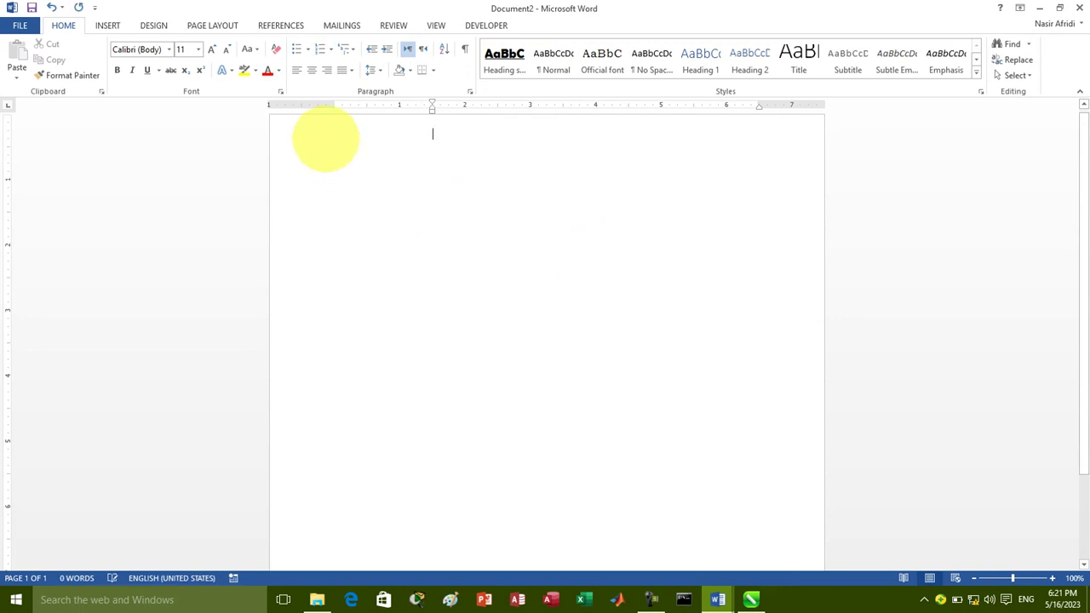
{"action": "key", "text": "BackSpace"}
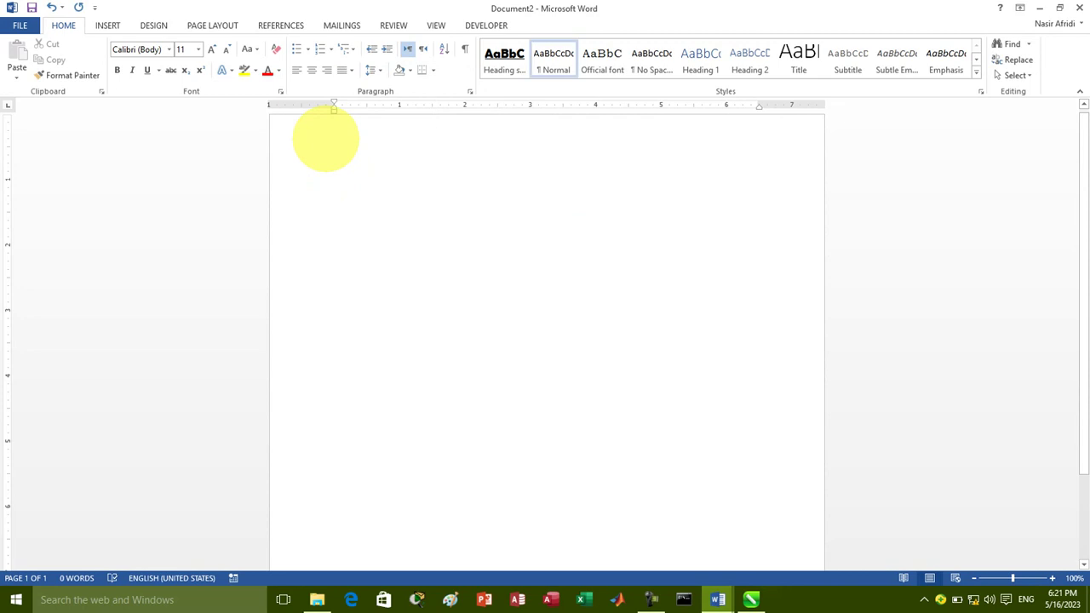
- Type lines 1.dadada, 2.dadadad, 3.dadad and 3.1.dadada, then select all four
{"action": "type", "text": "1.dadada"}
{"action": "key", "text": "Return"}
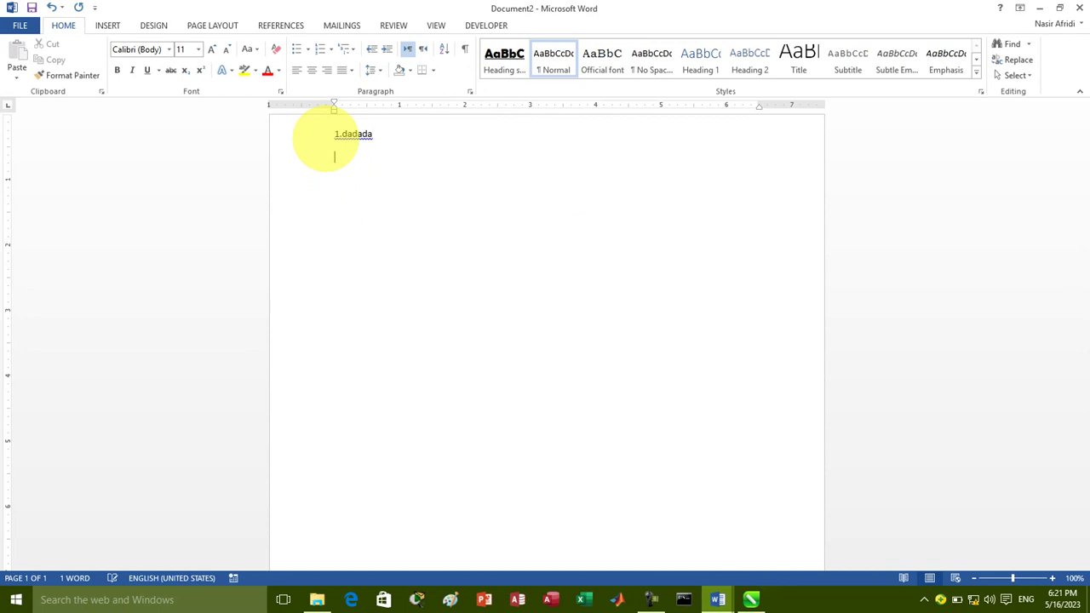
{"action": "type", "text": "2.dadadad"}
{"action": "key", "text": "Return"}
{"action": "type", "text": "3.dadad"}
{"action": "key", "text": "Return"}
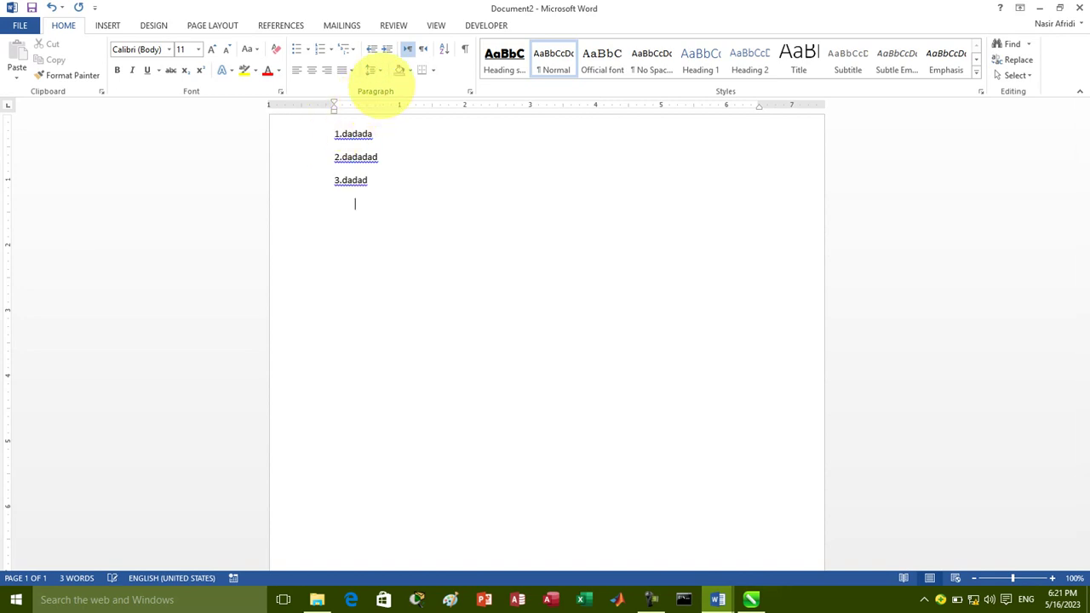
{"action": "type", "text": "3.1."}
{"action": "type", "text": "dadada"}
{"action": "key", "text": "Return"}
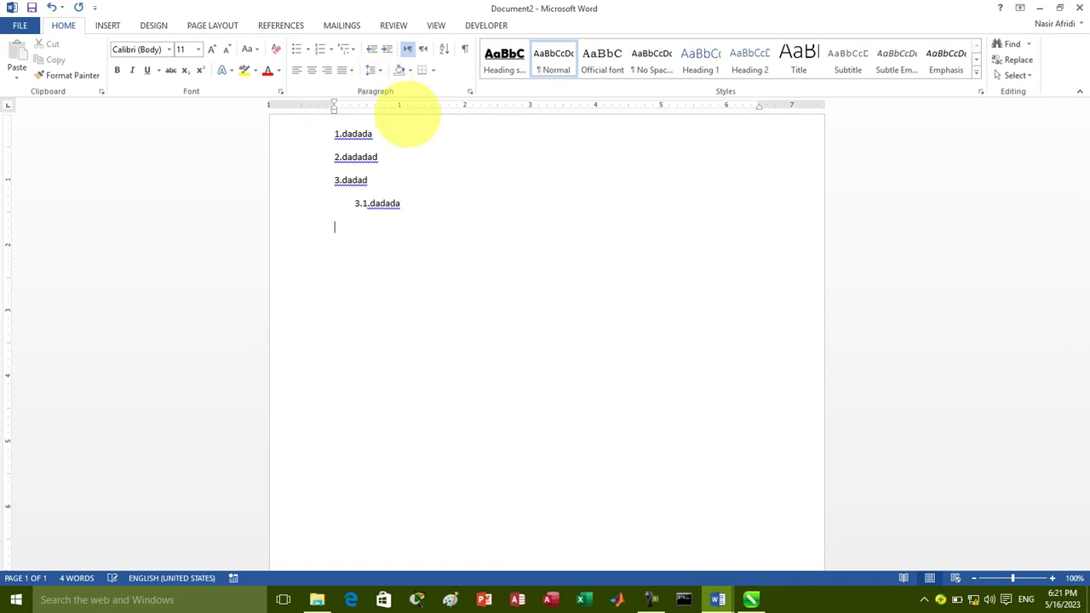
{"action": "left_click", "coordinate": [401, 205]}
{"action": "left_click_drag", "start_coordinate": [401, 204], "coordinate": [328, 128]}
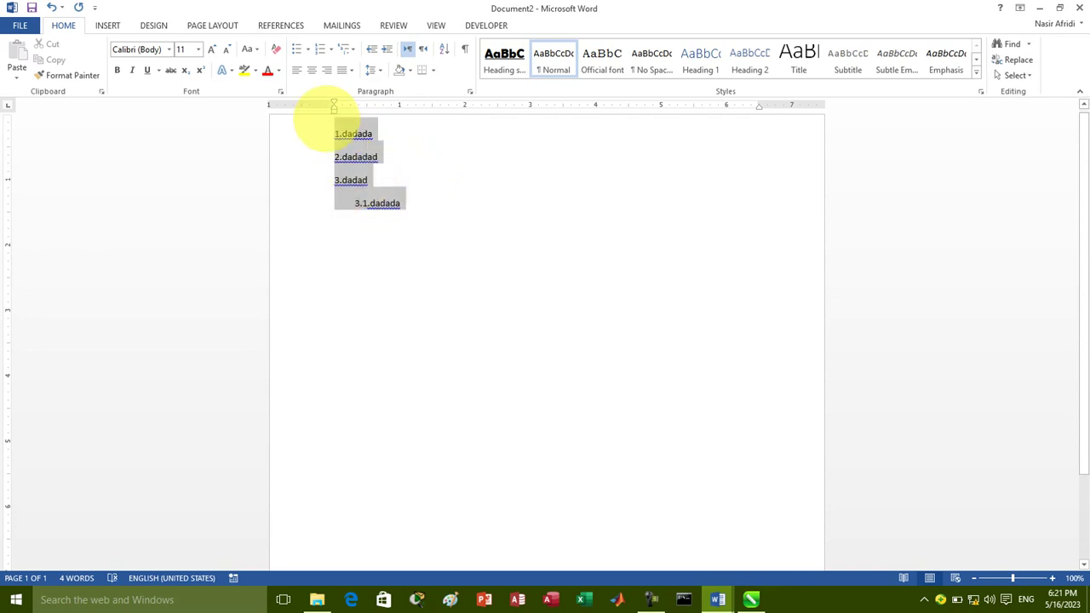
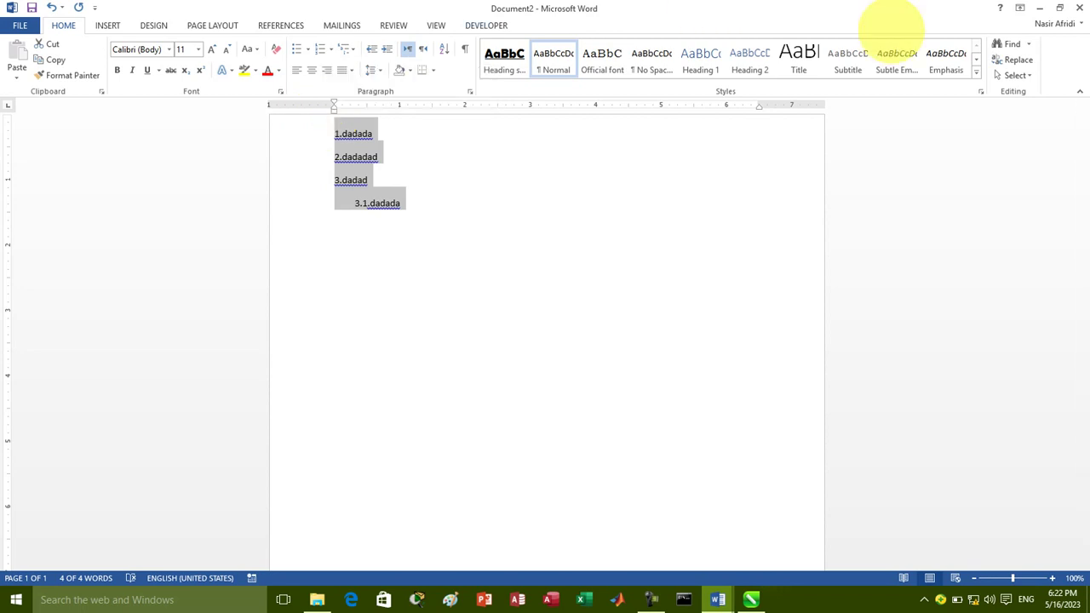
- Open the Networking 2004 PDF from the desktop in Foxit, show its bookmarks, then minimize Foxit
{"action": "left_click", "coordinate": [1040, 7]}
{"action": "left_click", "coordinate": [1039, 8]}
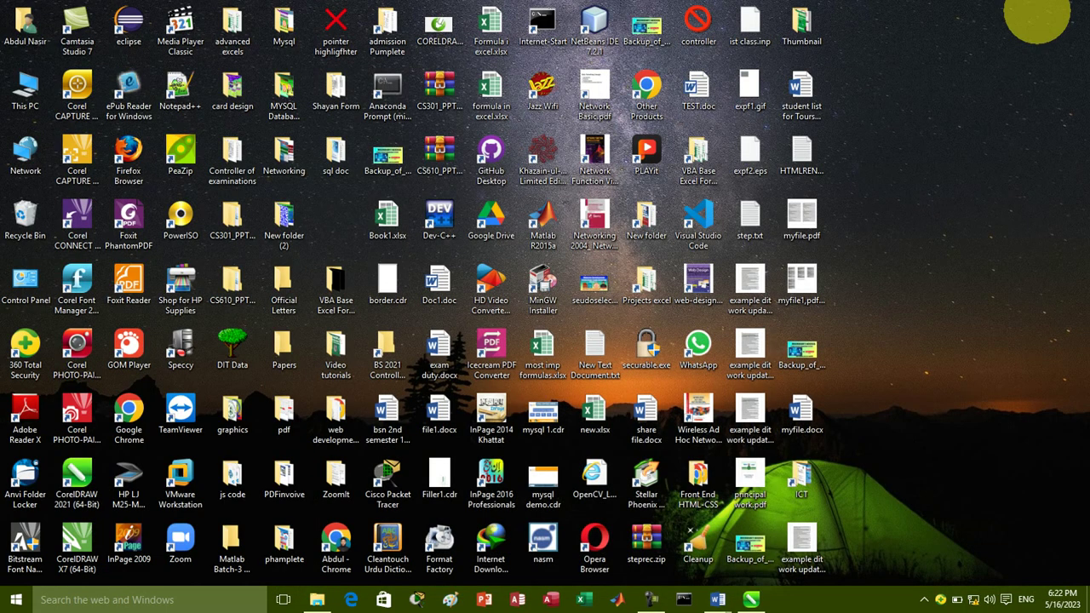
{"action": "left_click", "coordinate": [596, 219]}
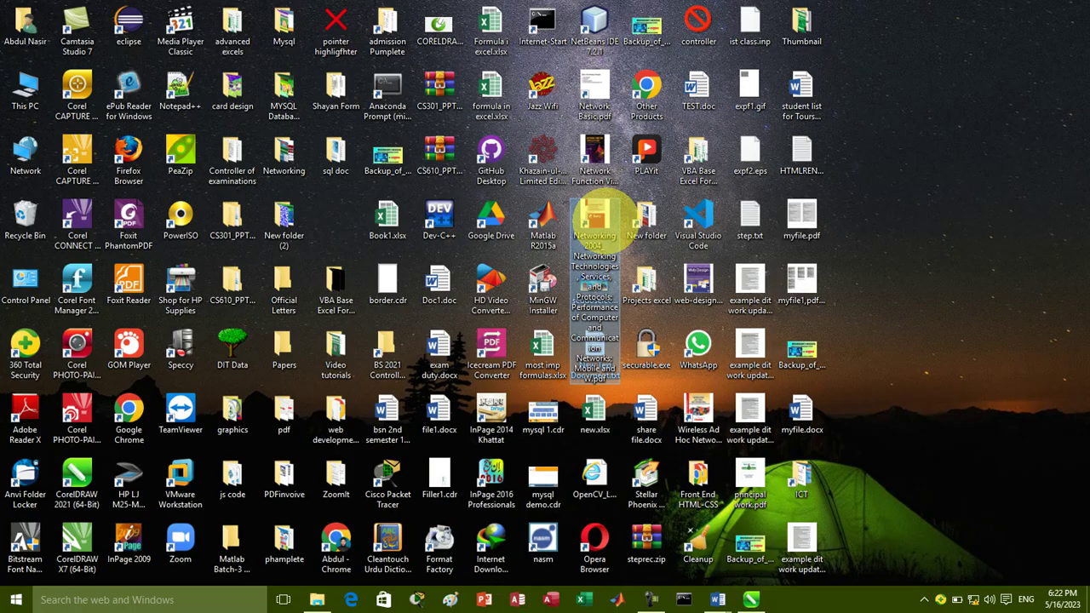
{"action": "double_click", "coordinate": [600, 220]}
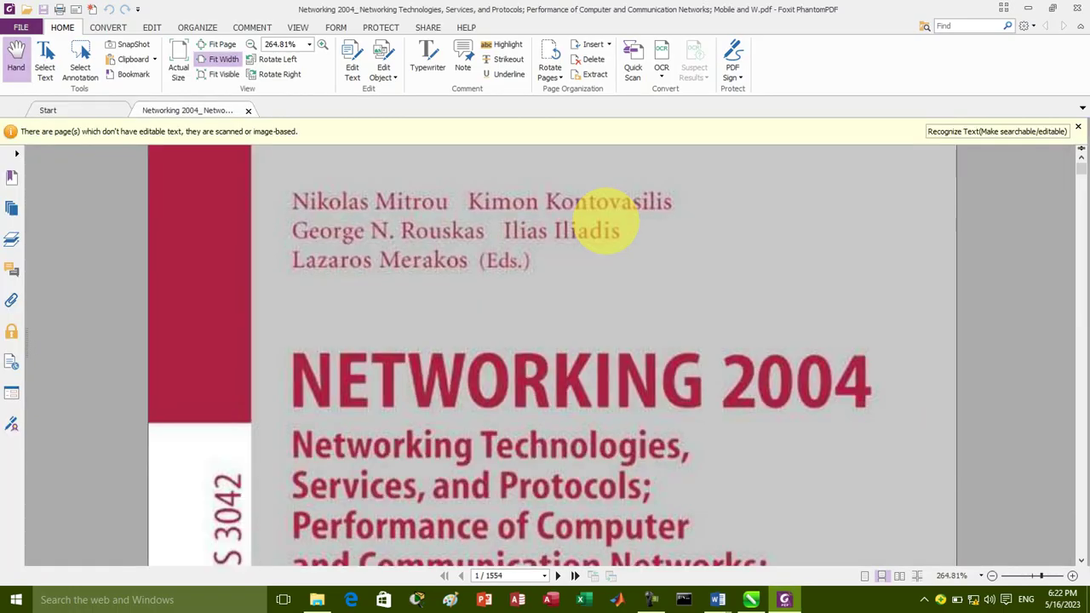
{"action": "left_click", "coordinate": [16, 154]}
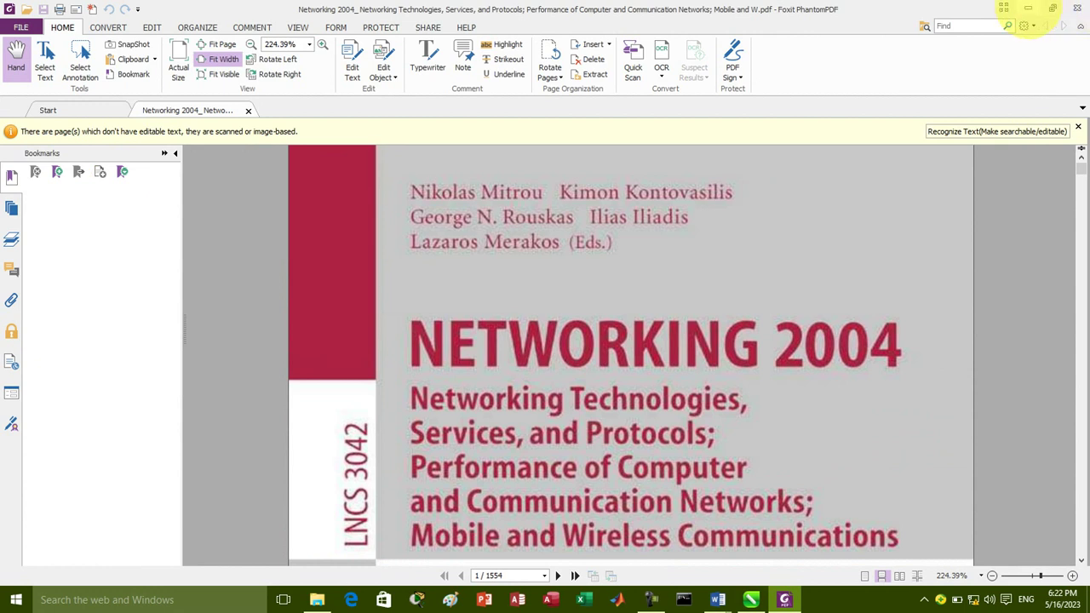
{"action": "left_click", "coordinate": [1028, 10]}
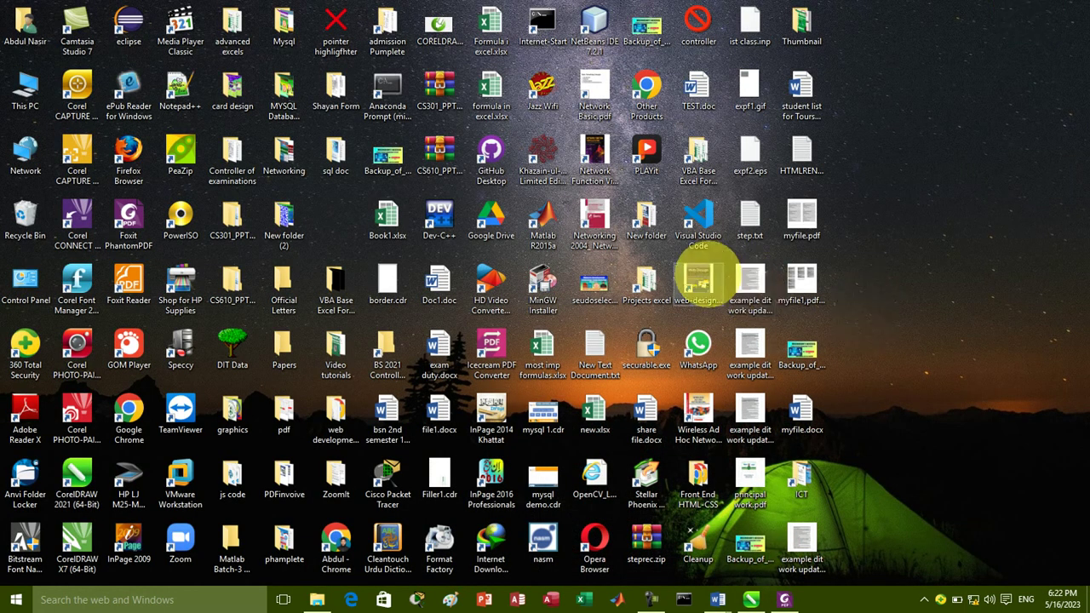
- Open the web design PDF, widen its bookmarks, visit 'About Web Design' and 'The goals of web design'
{"action": "double_click", "coordinate": [698, 281]}
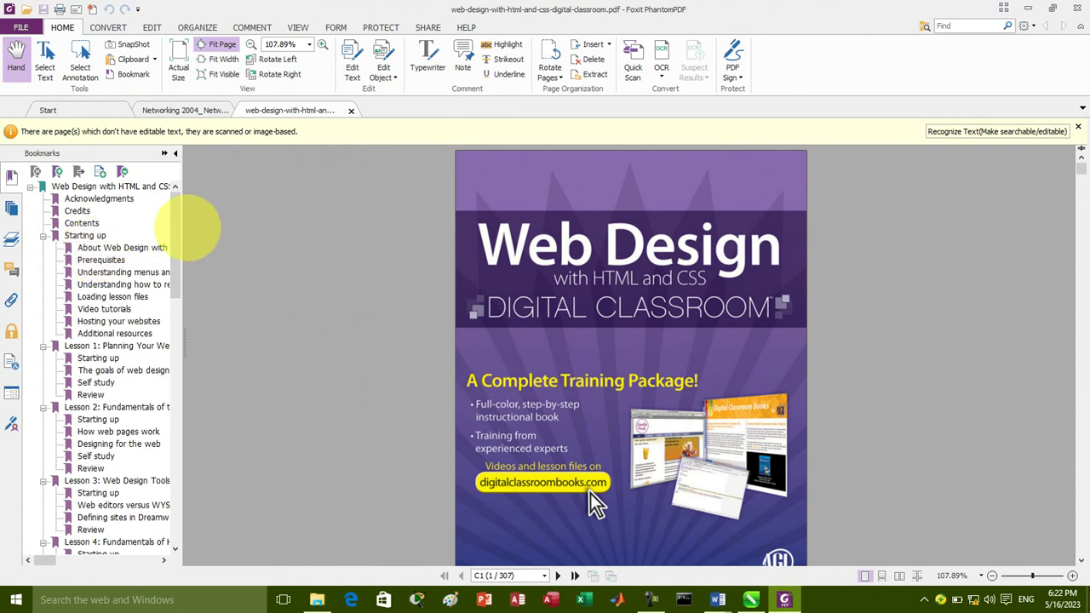
{"action": "mouse_move", "coordinate": [186, 227]}
{"action": "left_mouse_down"}
{"action": "mouse_move", "coordinate": [426, 209]}
{"action": "mouse_move", "coordinate": [360, 209]}
{"action": "left_mouse_up"}
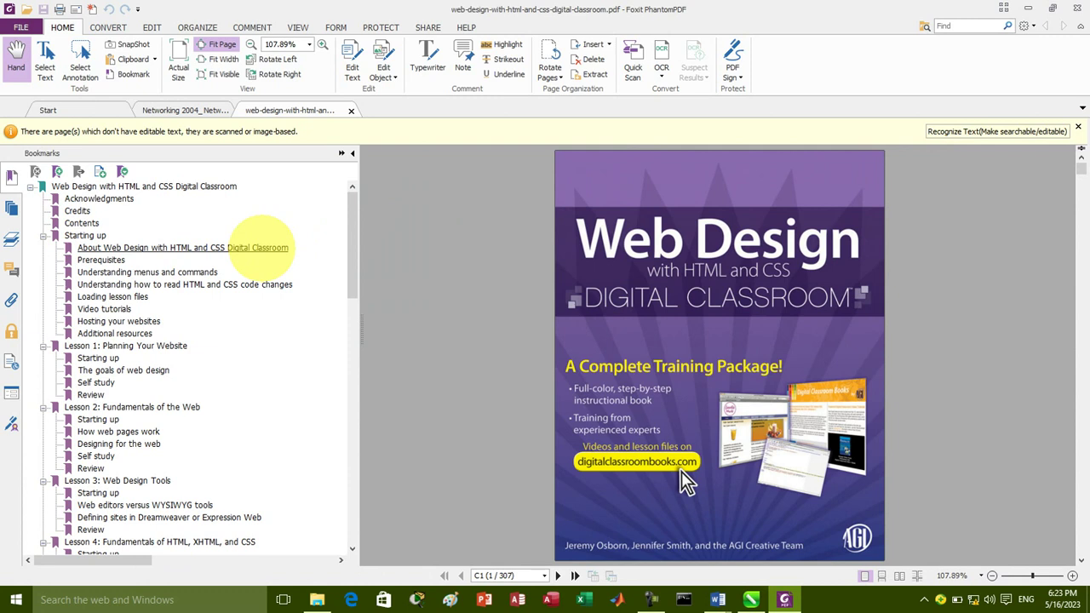
{"action": "left_click", "coordinate": [260, 247]}
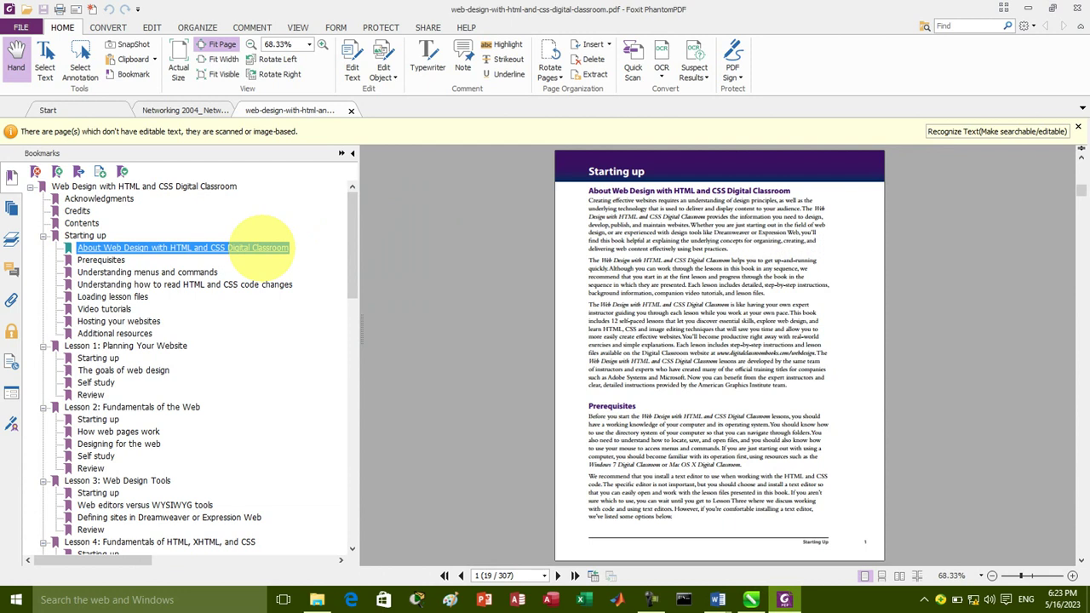
{"action": "left_click", "coordinate": [124, 370]}
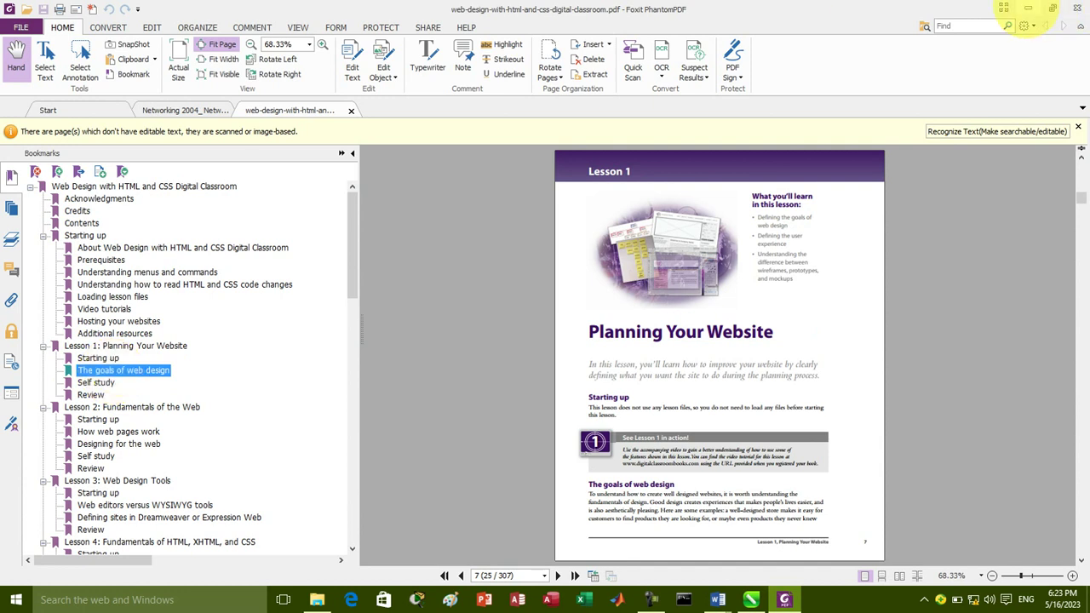
{"action": "left_click", "coordinate": [1028, 7]}
- Delete the numbered list in Document2 and generate sample paragraphs with =rand()
{"action": "mouse_move", "coordinate": [722, 596]}
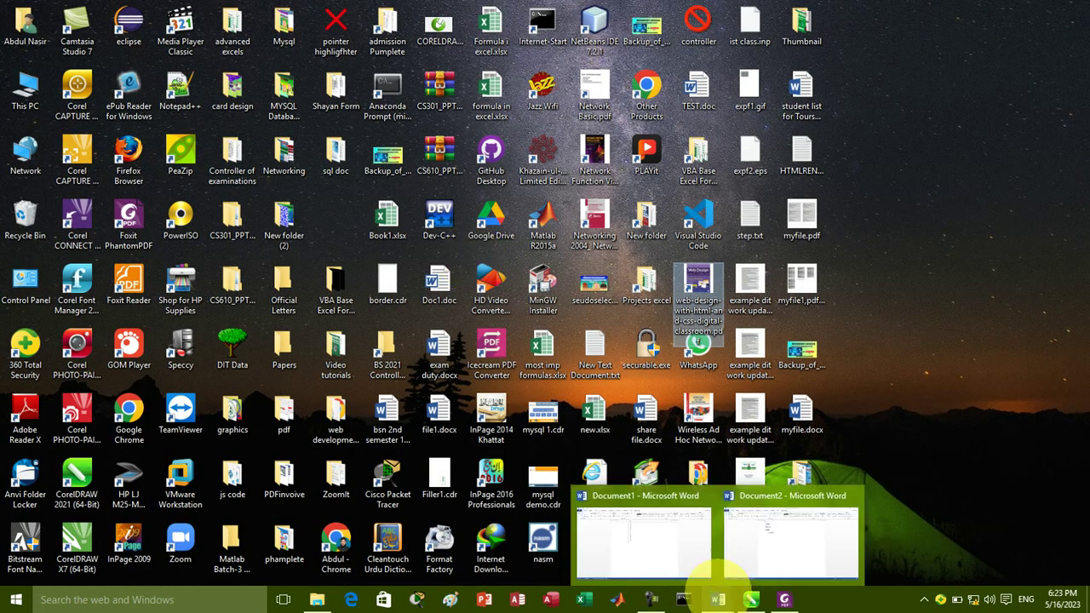
{"action": "left_click", "coordinate": [728, 558]}
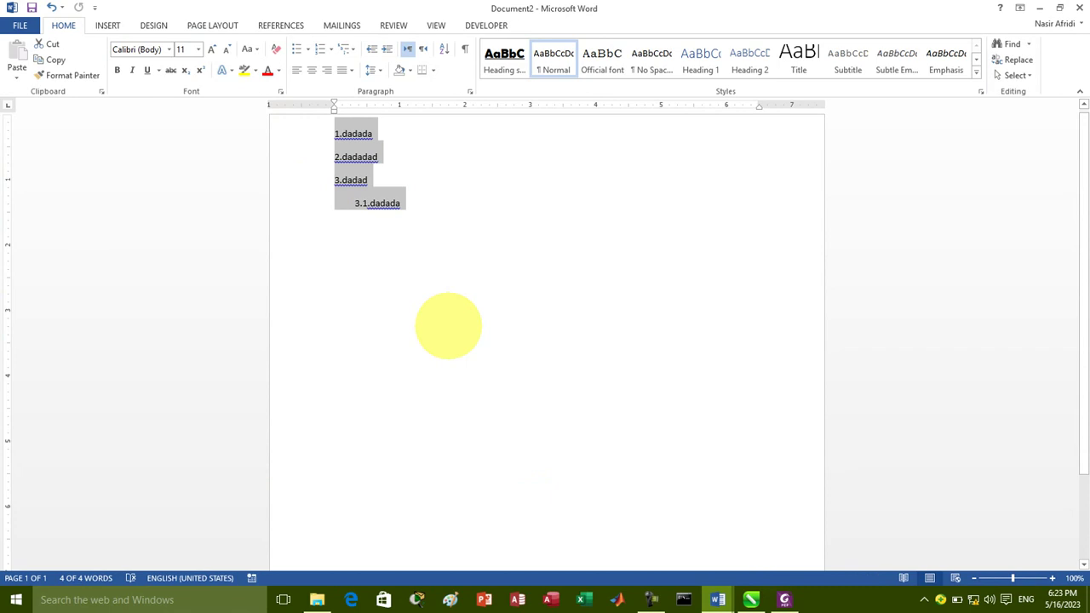
{"action": "key", "text": "Delete"}
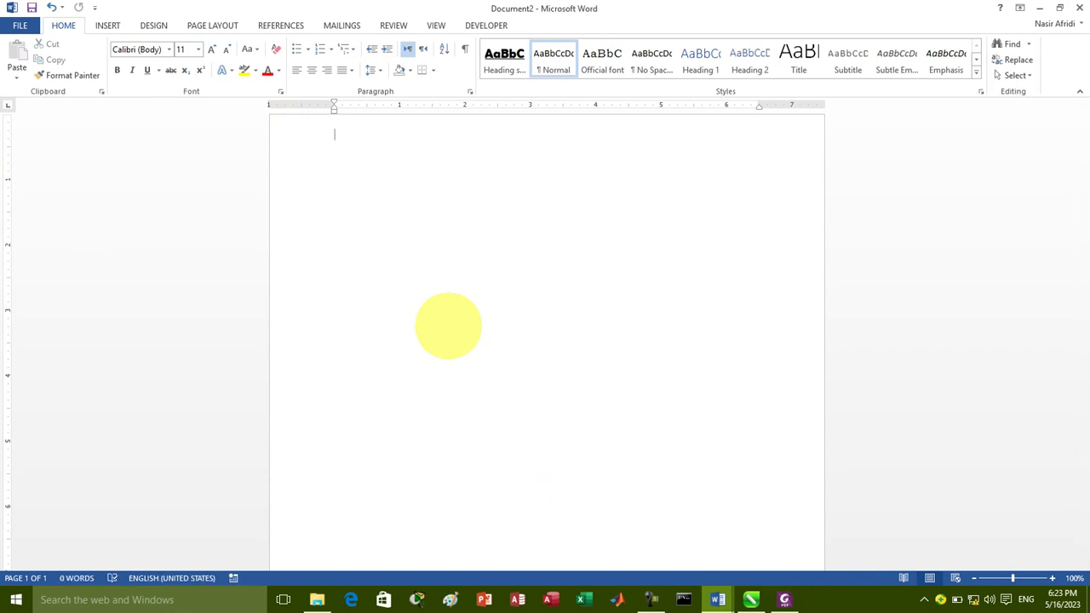
{"action": "type", "text": "dated"}
{"action": "key", "text": "BackSpace"}
{"action": "key", "text": "BackSpace"}
{"action": "key", "text": "BackSpace"}
{"action": "key", "text": "BackSpace"}
{"action": "key", "text": "BackSpace"}
{"action": "type", "text": "=rand"}
{"action": "type", "text": "()"}
{"action": "key", "text": "Return"}
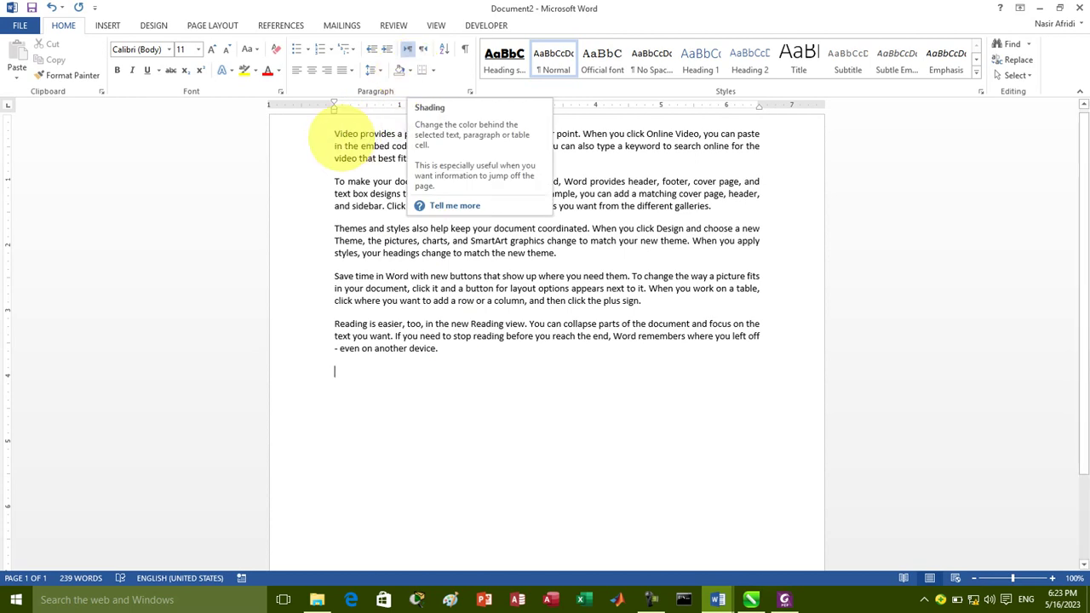
- Apply Yellow shading from Standard Colors to the first sample paragraph
{"action": "left_click_drag", "start_coordinate": [334, 135], "coordinate": [479, 158]}
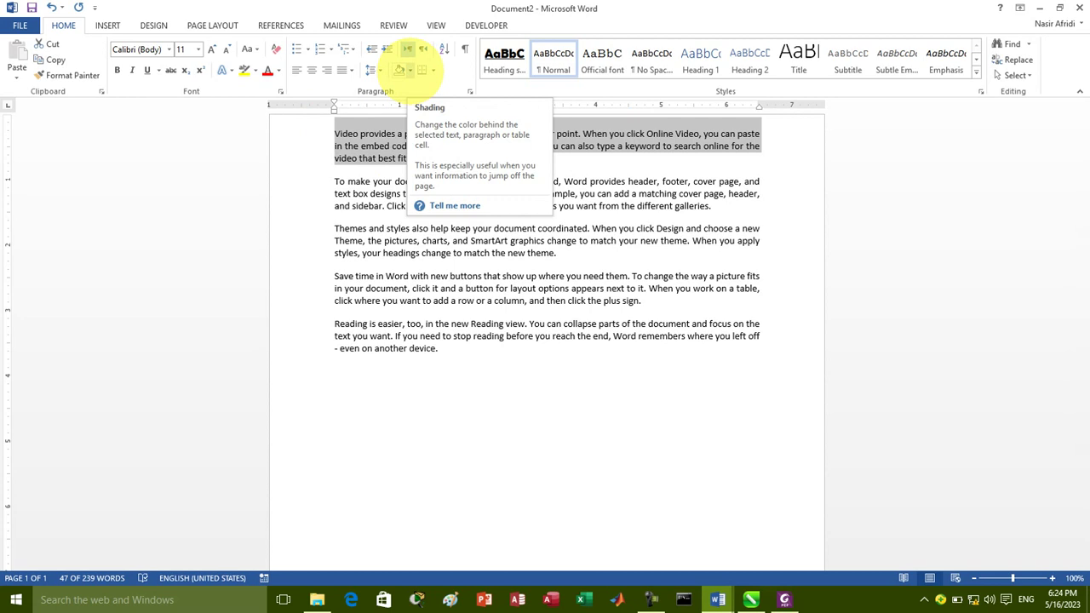
{"action": "left_click", "coordinate": [411, 71]}
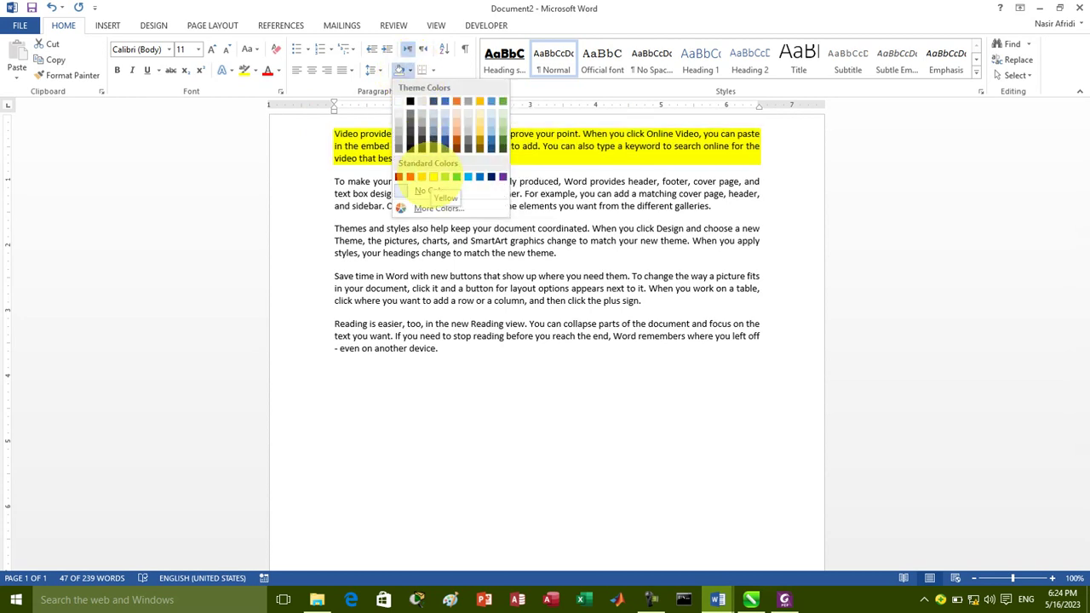
{"action": "left_click", "coordinate": [433, 177]}
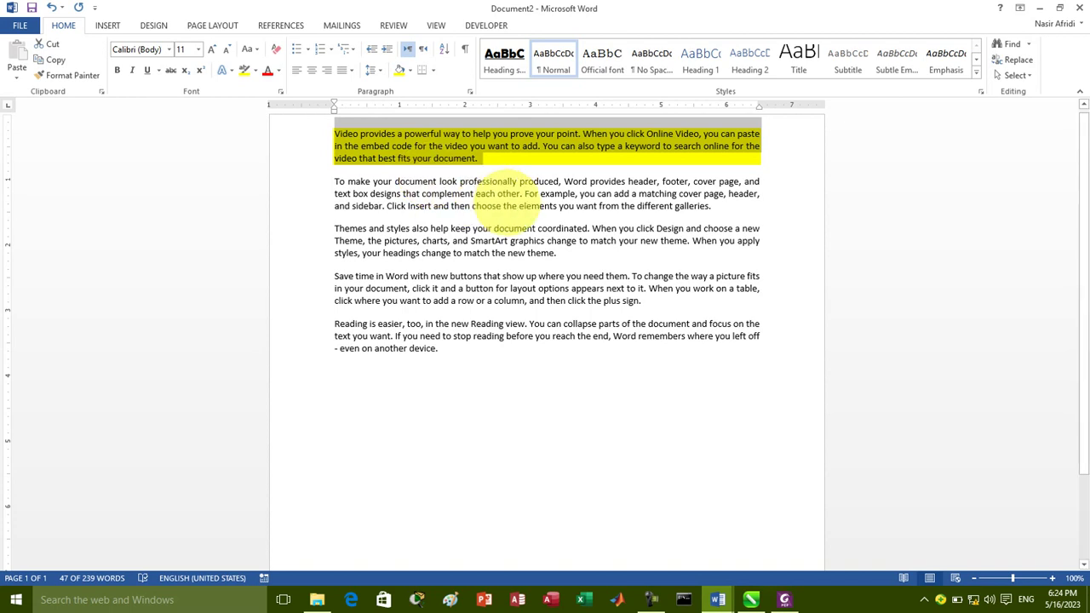
- Bold second-paragraph text, underline 'SmartArt graphics change', bold-italicize paragraph four text, bold 'Themes and styles also'
{"action": "left_click_drag", "start_coordinate": [558, 206], "coordinate": [441, 181]}
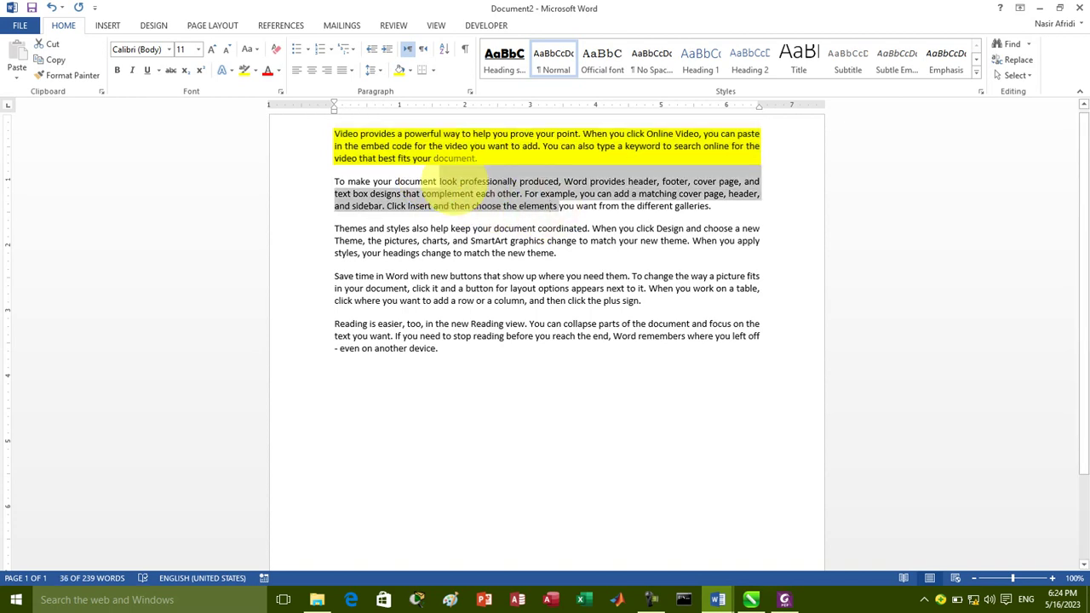
{"action": "key", "text": "ctrl+b"}
{"action": "left_click_drag", "start_coordinate": [577, 241], "coordinate": [471, 241]}
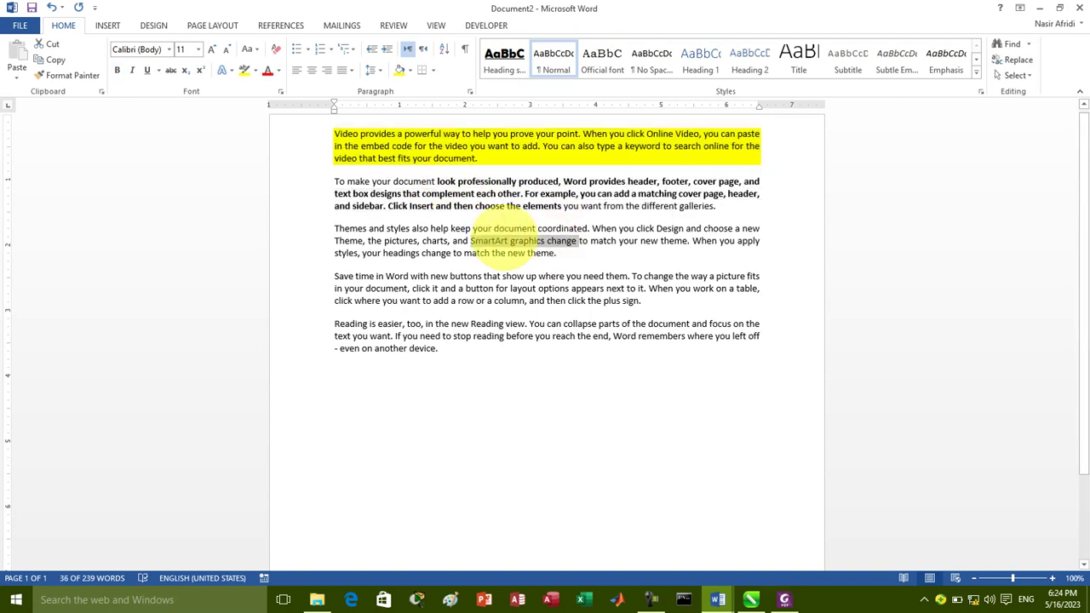
{"action": "key", "text": "ctrl+u"}
{"action": "left_click_drag", "start_coordinate": [545, 300], "coordinate": [431, 276]}
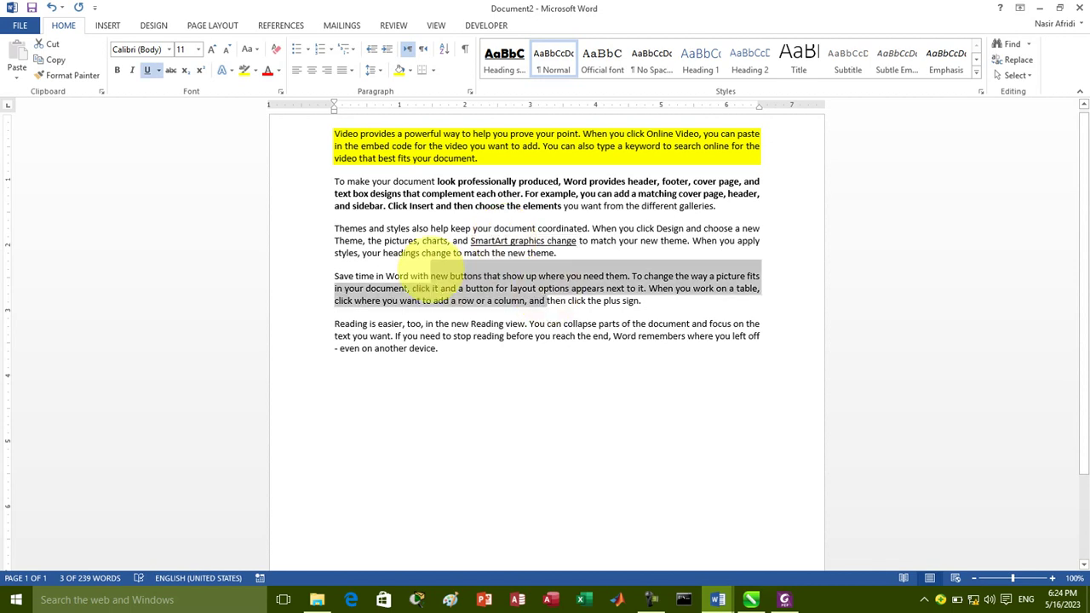
{"action": "key", "text": "ctrl+i"}
{"action": "key", "text": "ctrl+b"}
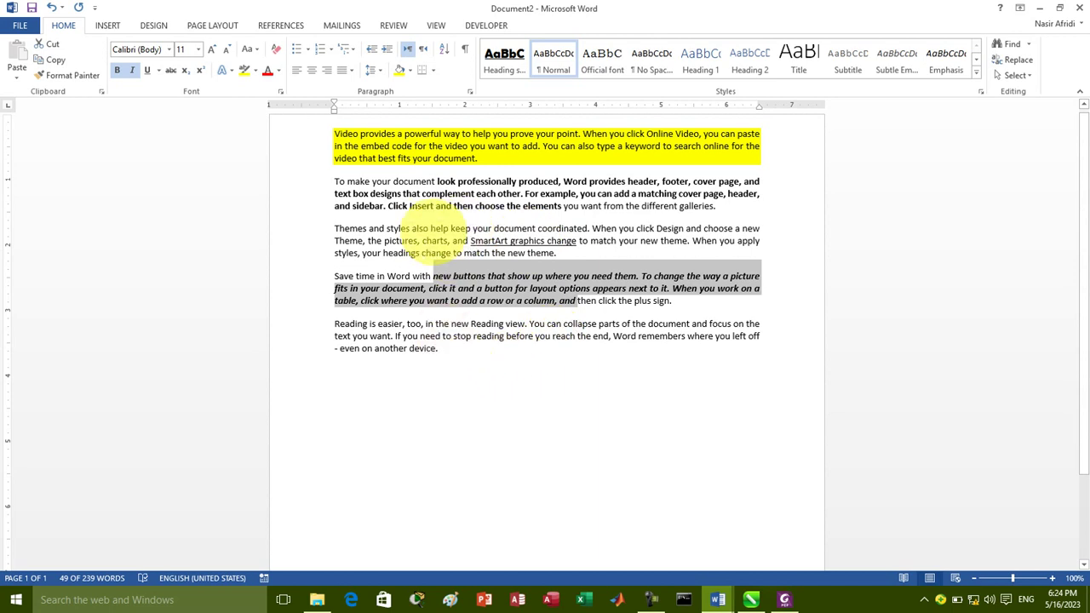
{"action": "left_click_drag", "start_coordinate": [429, 229], "coordinate": [334, 228]}
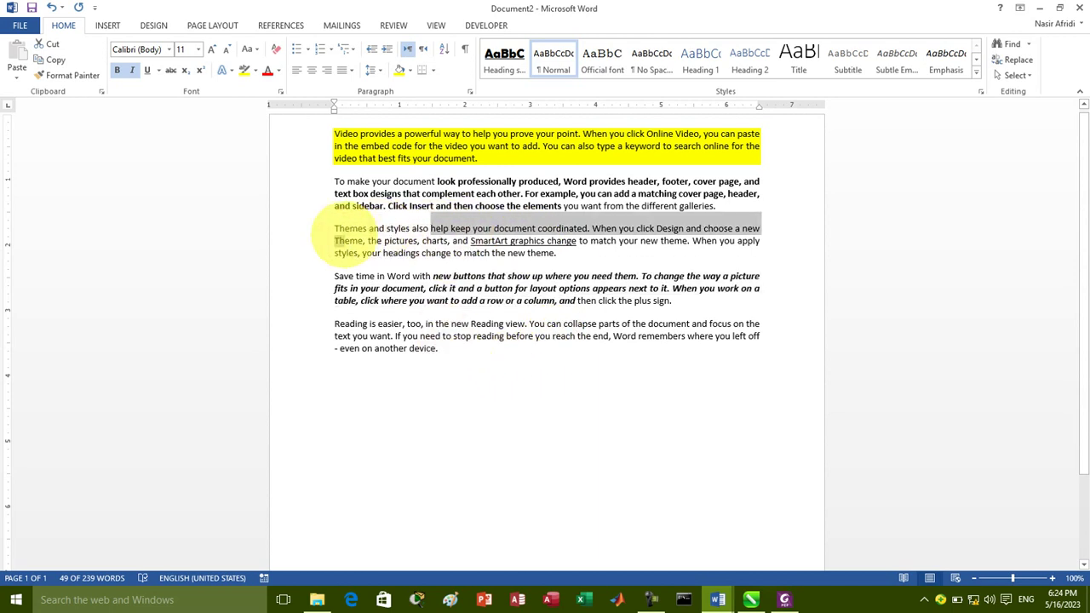
{"action": "key", "text": "ctrl+b"}
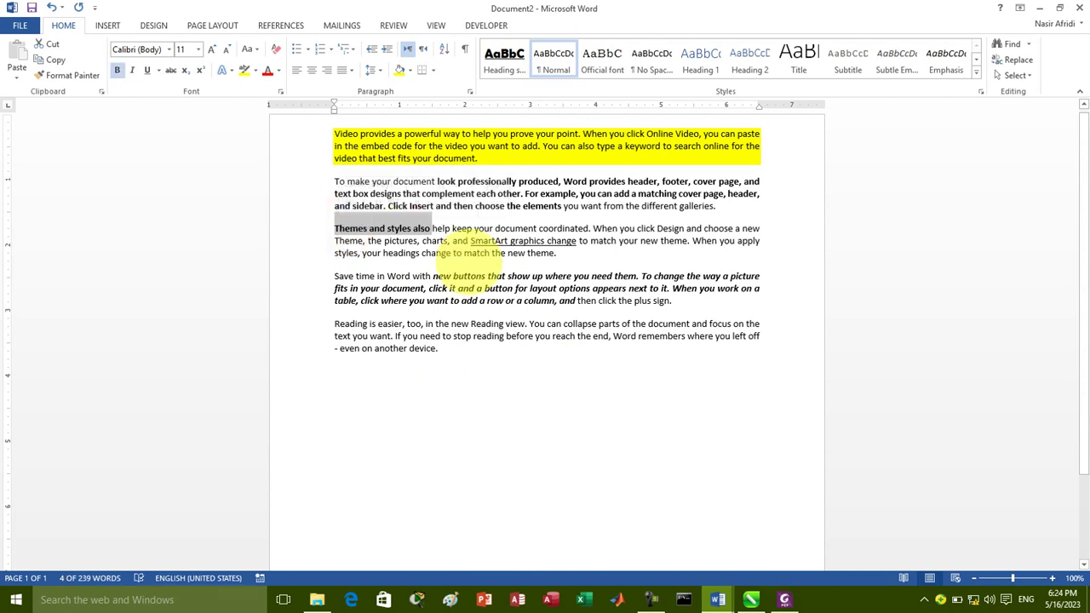
- Shade the third paragraph's closing sentences blue, strike through the second paragraph, and type H2o below
{"action": "left_click", "coordinate": [630, 248]}
{"action": "left_click", "coordinate": [594, 229], "text": "shift"}
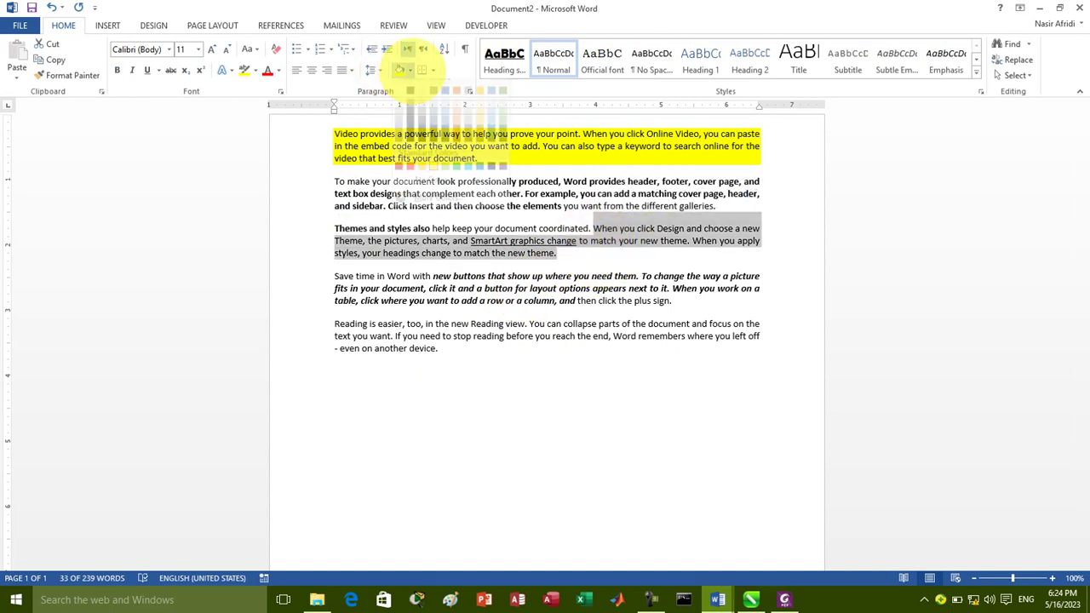
{"action": "left_click", "coordinate": [409, 70]}
{"action": "left_click", "coordinate": [467, 177]}
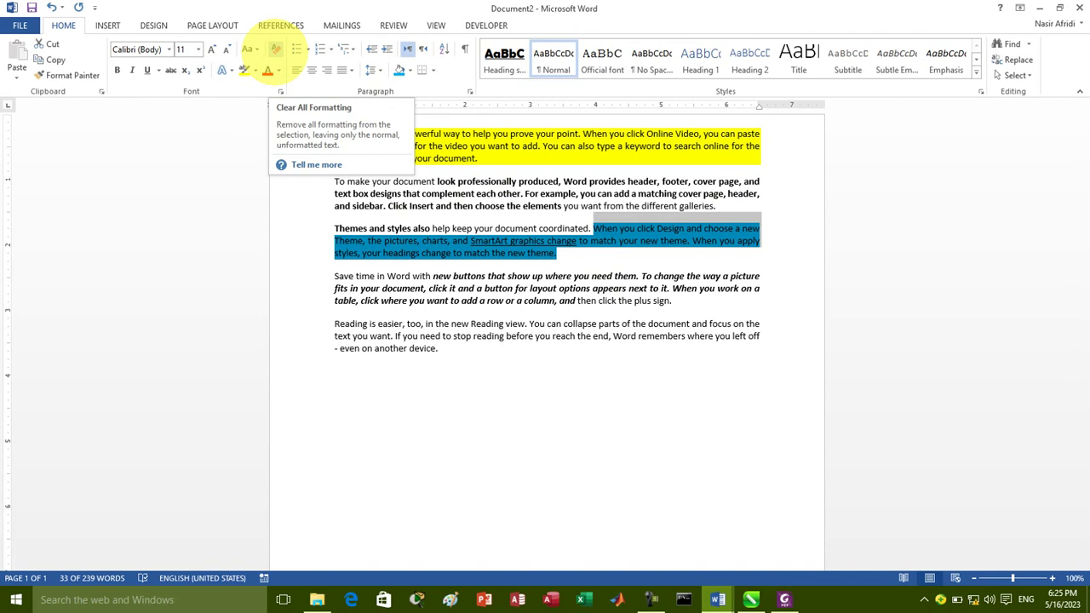
{"action": "left_click_drag", "start_coordinate": [591, 228], "coordinate": [336, 181]}
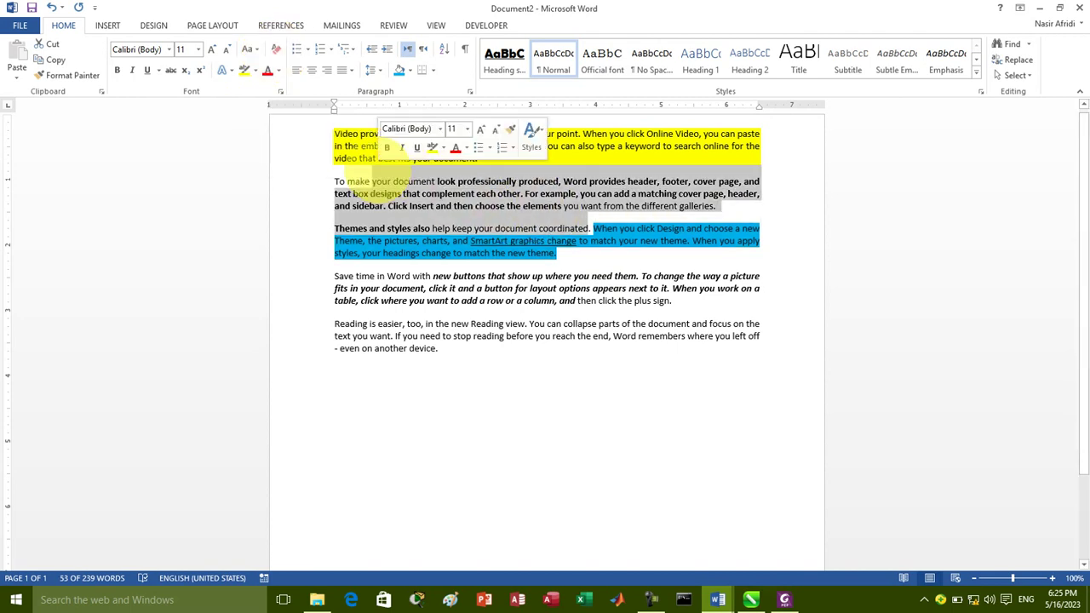
{"action": "left_click", "coordinate": [170, 70]}
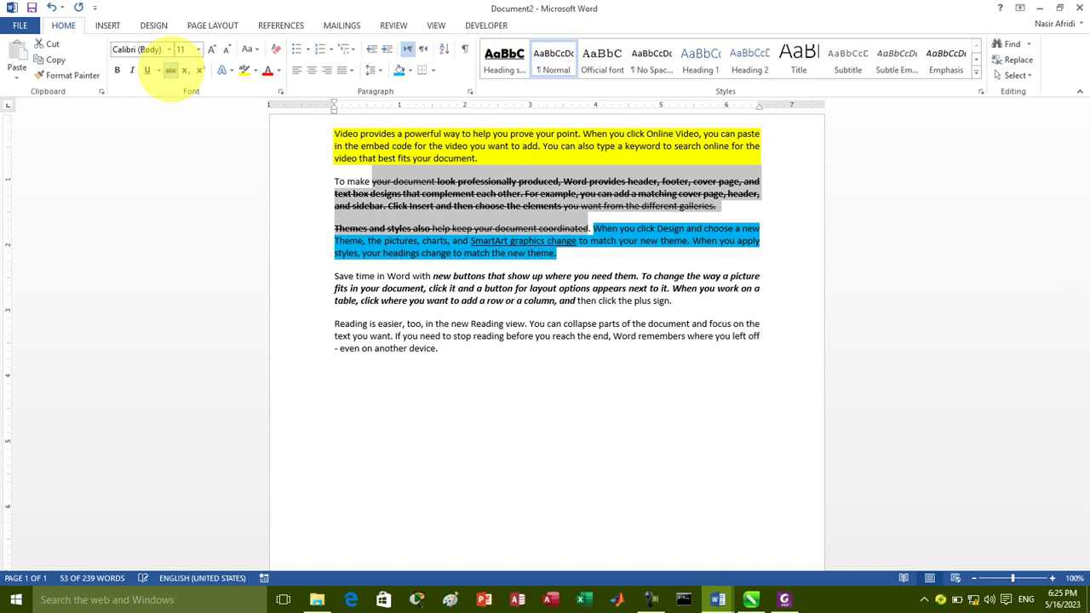
{"action": "left_click", "coordinate": [452, 354]}
{"action": "type", "text": "H2"}
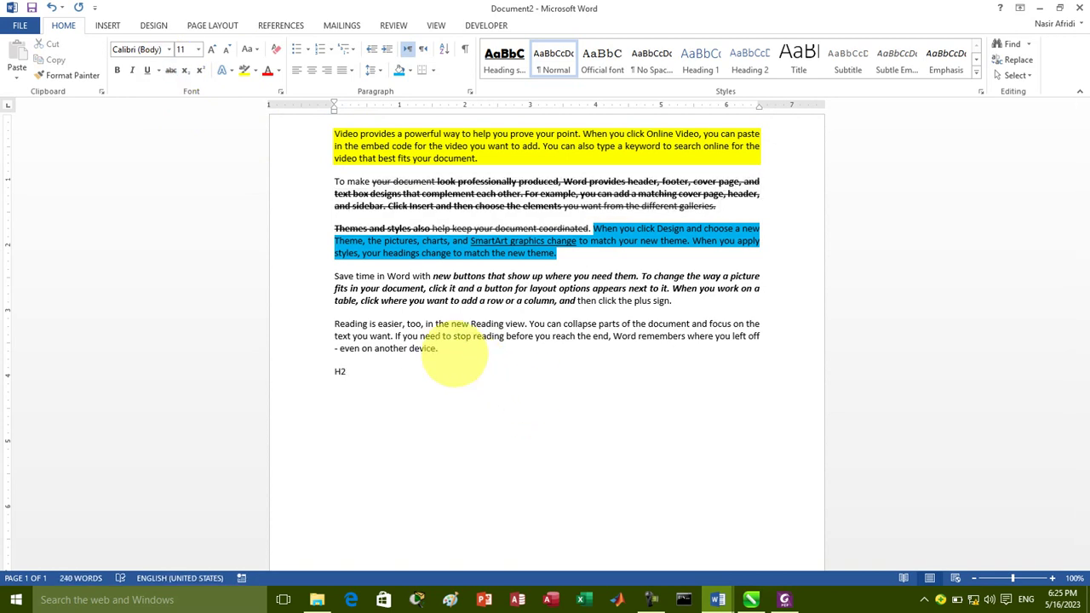
{"action": "type", "text": "o"}
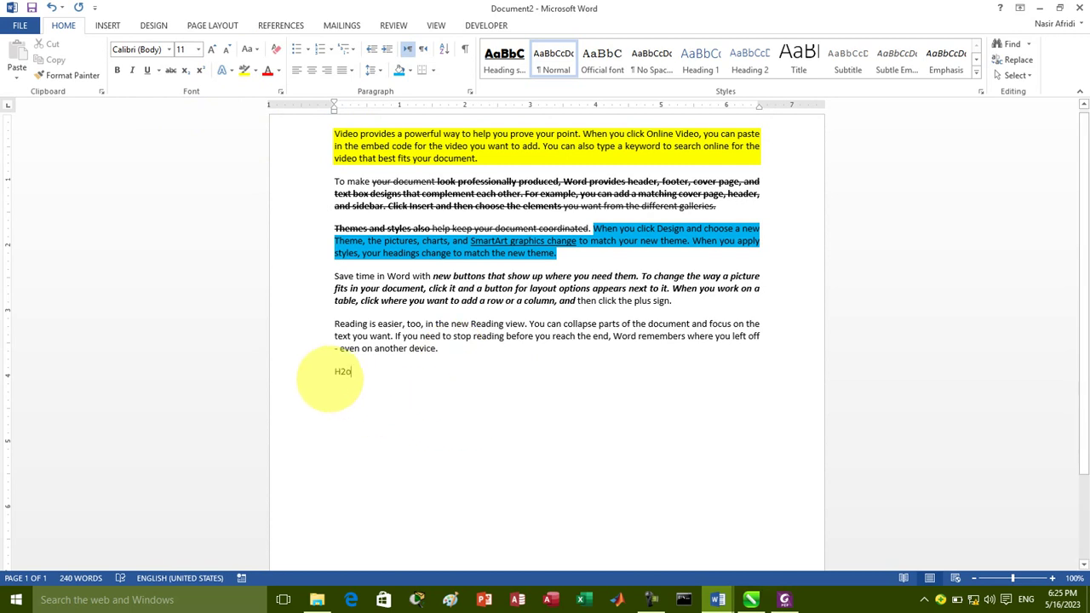
- Subscript the 2 in H2o and type X2+y2+2xy on a new line
{"action": "left_click_drag", "start_coordinate": [340, 371], "coordinate": [347, 371]}
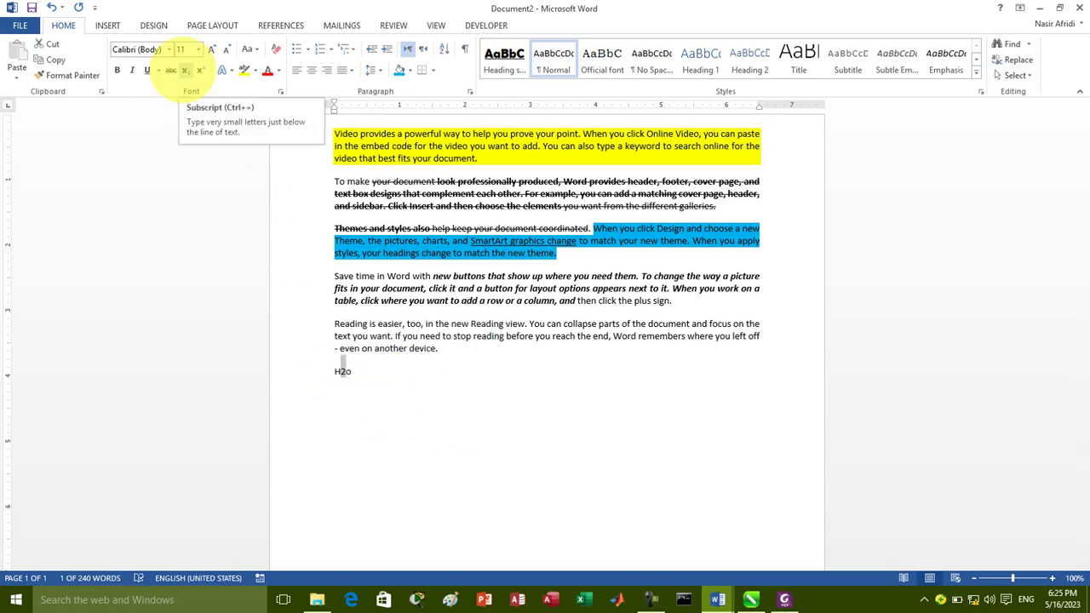
{"action": "left_click", "coordinate": [185, 70]}
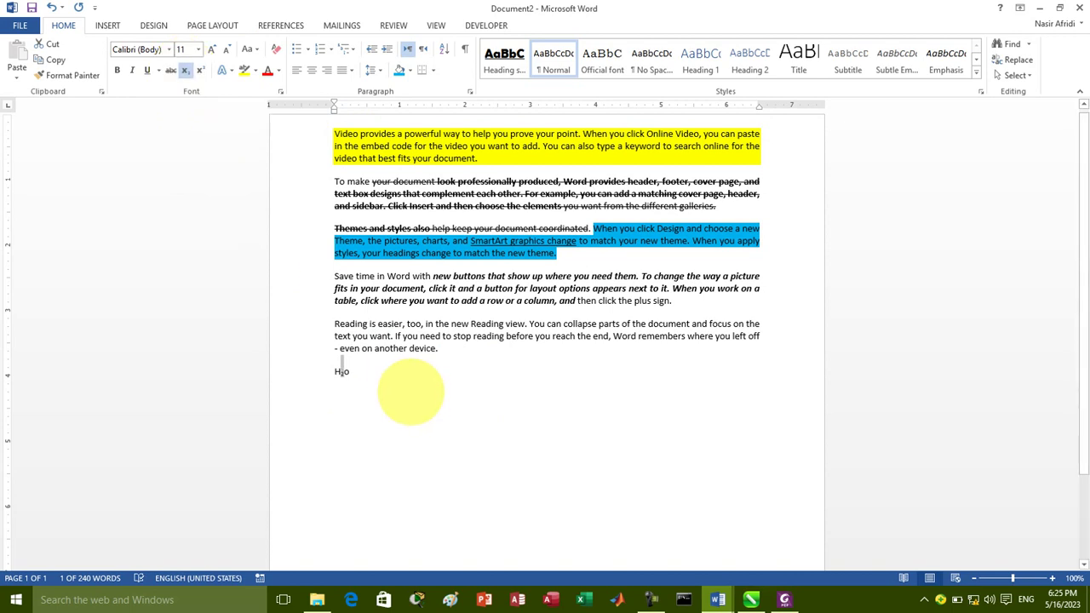
{"action": "left_click", "coordinate": [389, 384]}
{"action": "key", "text": "Return"}
{"action": "key", "text": "Return"}
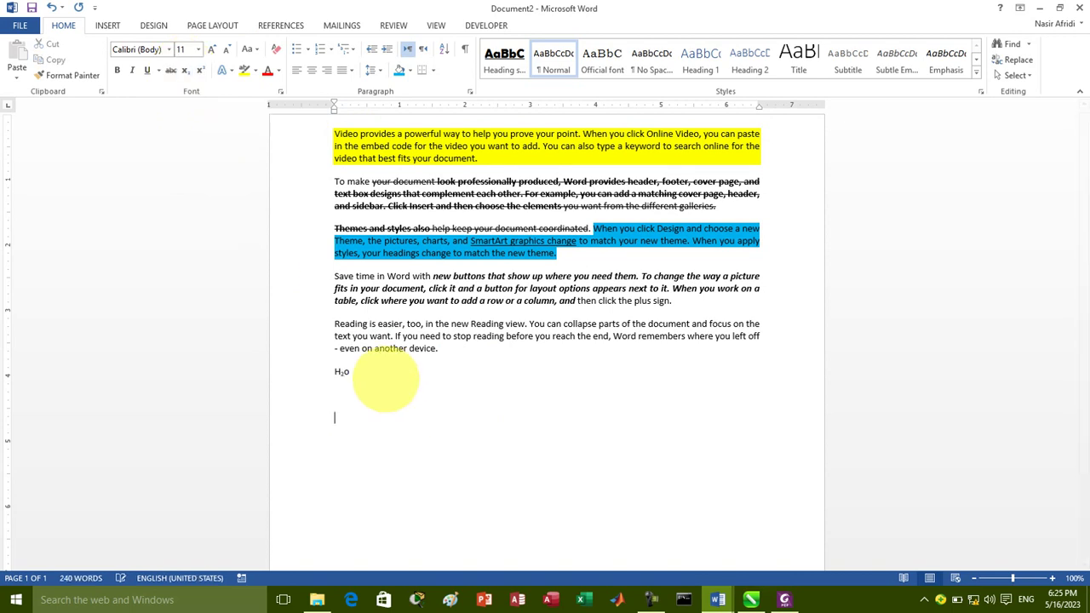
{"action": "type", "text": "X2+y2+2xy"}
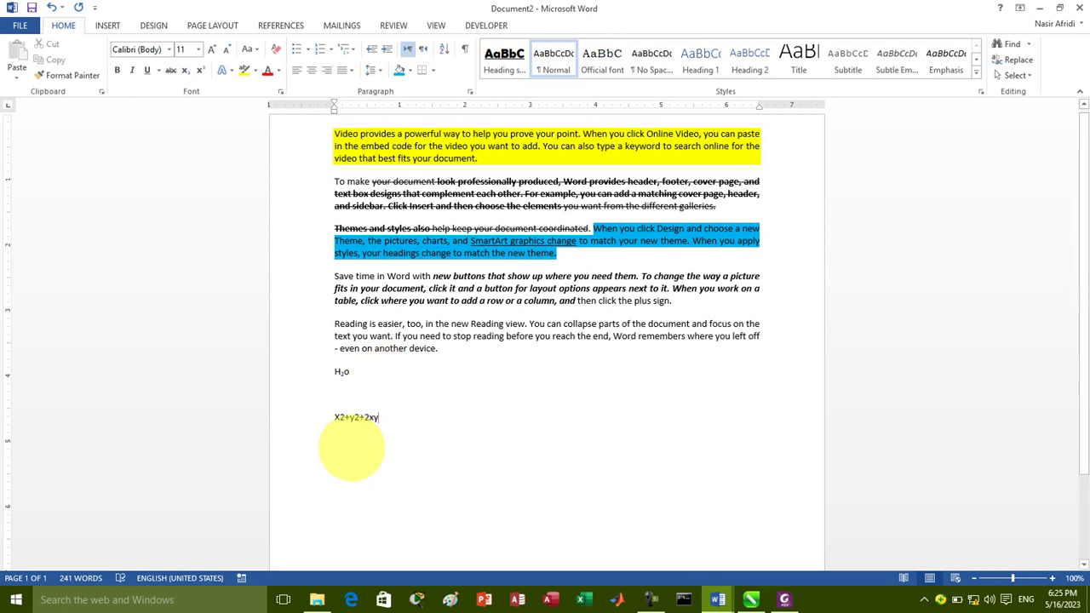
- Superscript the 2s after X and y in X2+y2+2xy
{"action": "left_click_drag", "start_coordinate": [340, 417], "coordinate": [345, 417]}
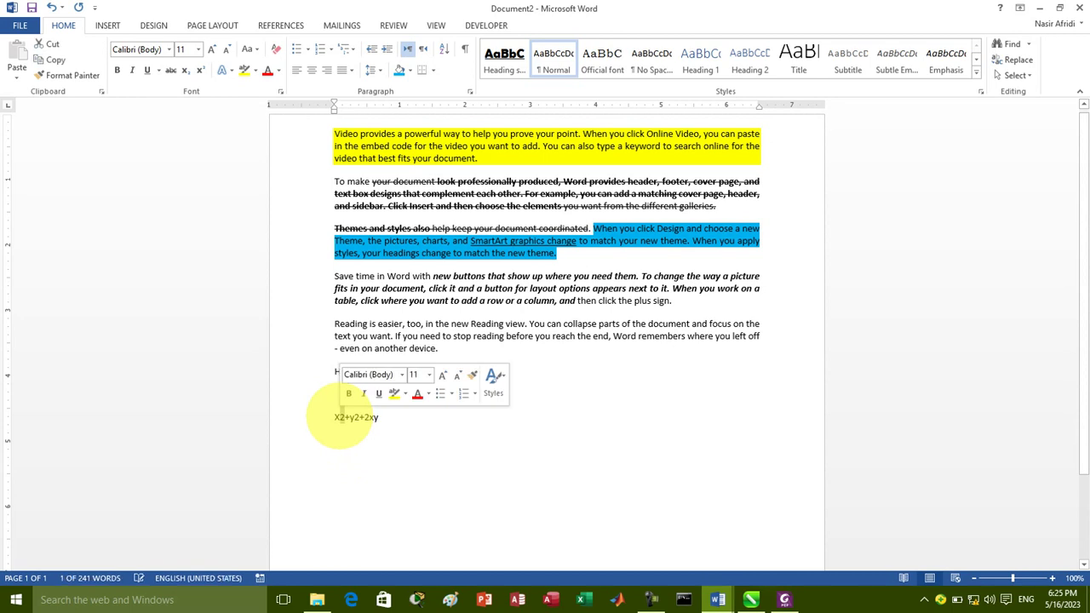
{"action": "left_click", "coordinate": [200, 70]}
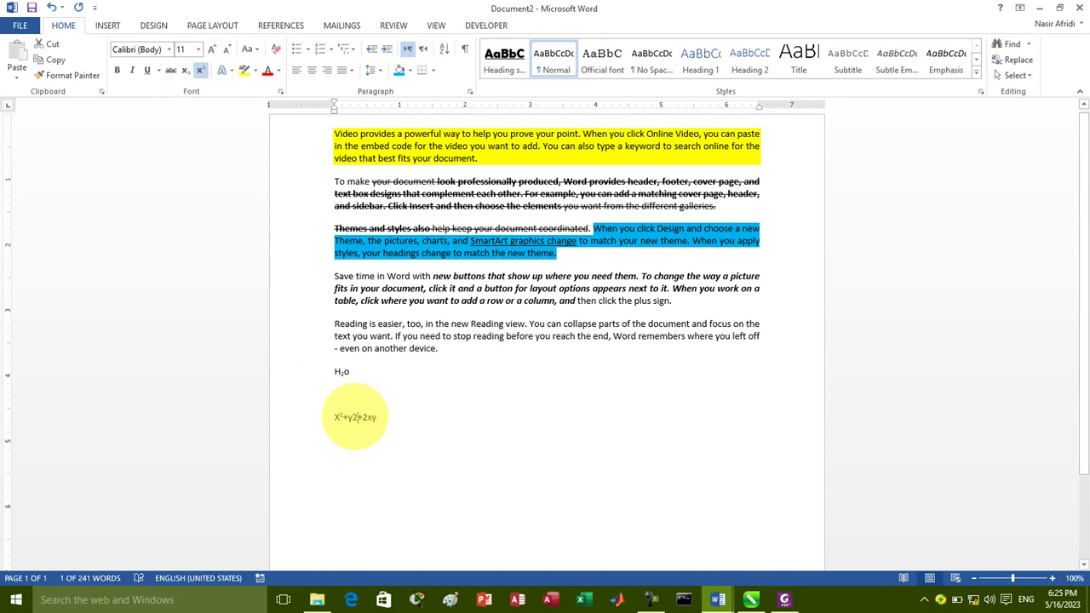
{"action": "left_click", "coordinate": [357, 417]}
{"action": "left_click_drag", "start_coordinate": [358, 417], "coordinate": [353, 417]}
{"action": "left_click", "coordinate": [200, 70]}
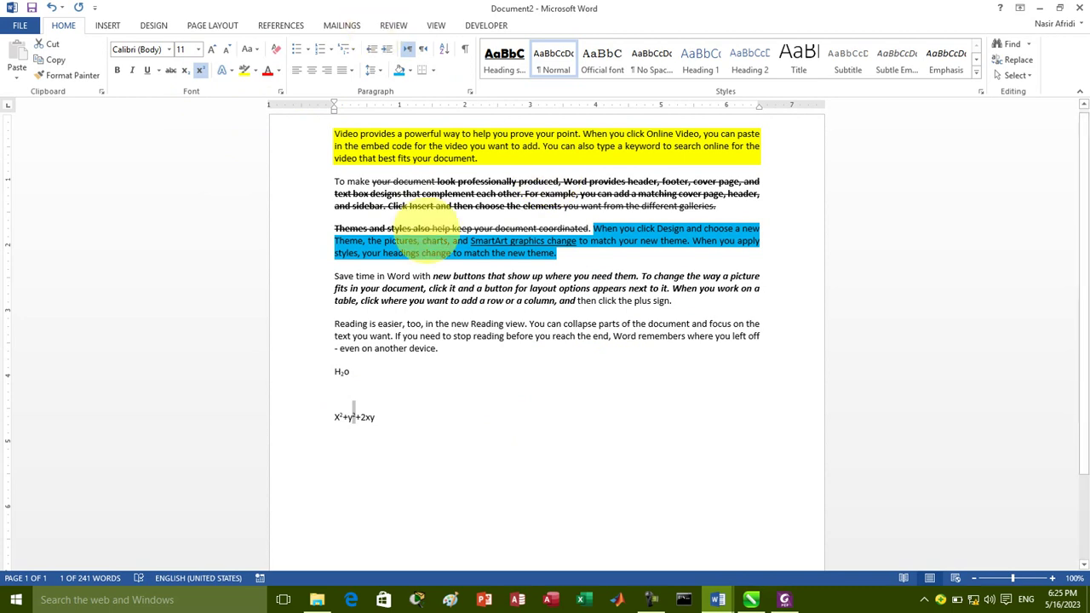
- Clear all formatting from the whole document, then undo the change
{"action": "key", "text": "ctrl+a"}
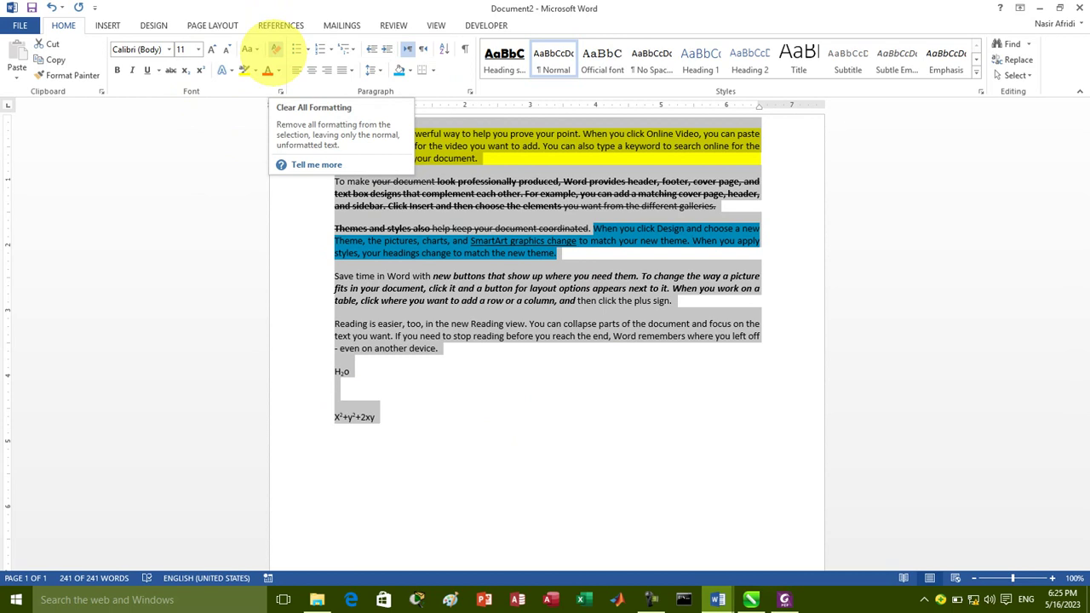
{"action": "left_click", "coordinate": [275, 50]}
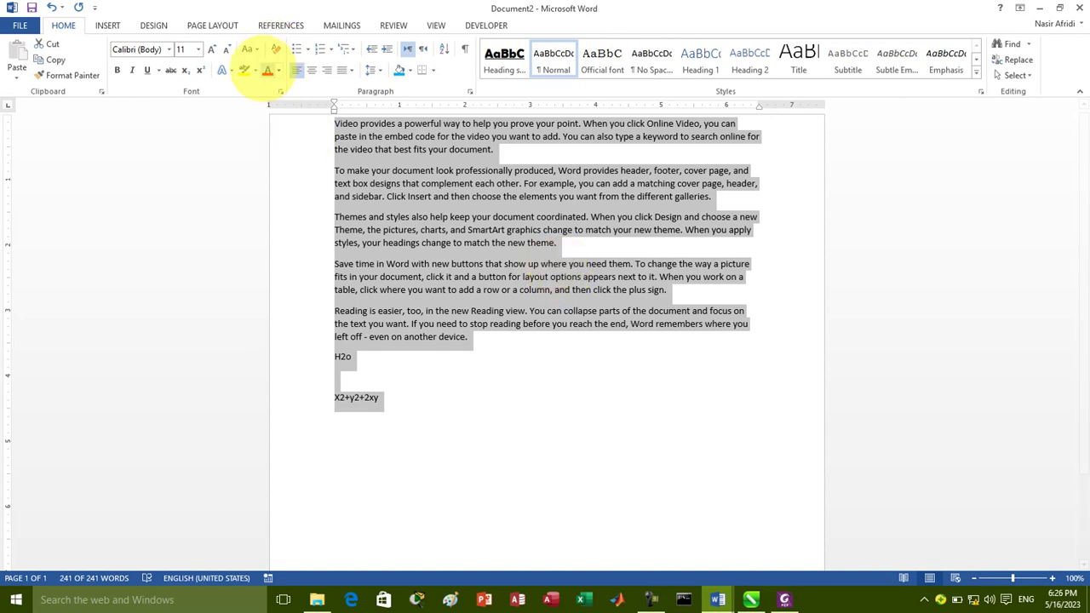
{"action": "left_click", "coordinate": [255, 70]}
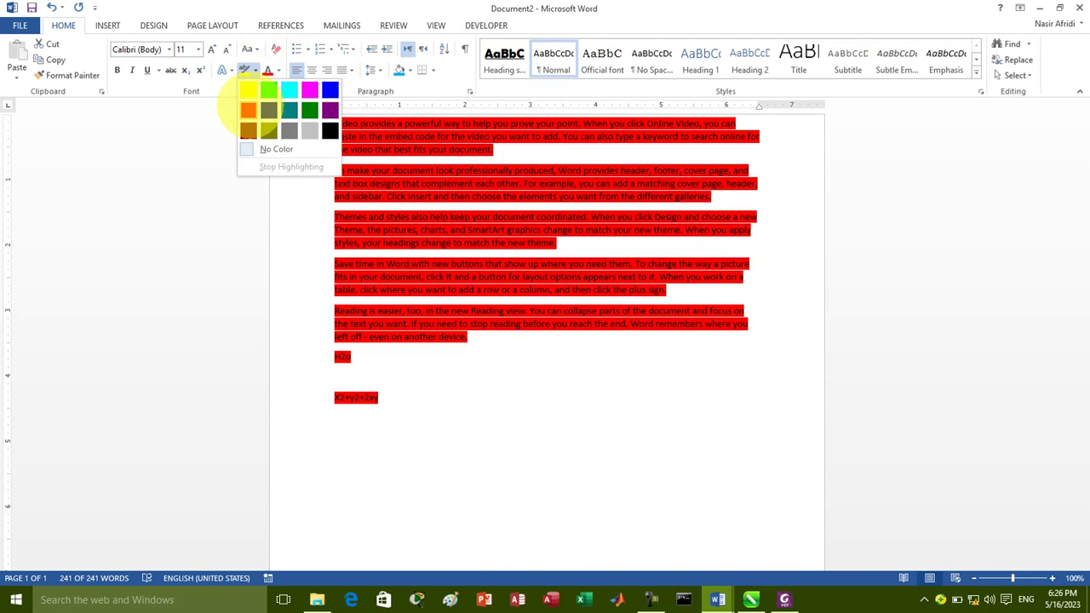
{"action": "key", "text": "Escape"}
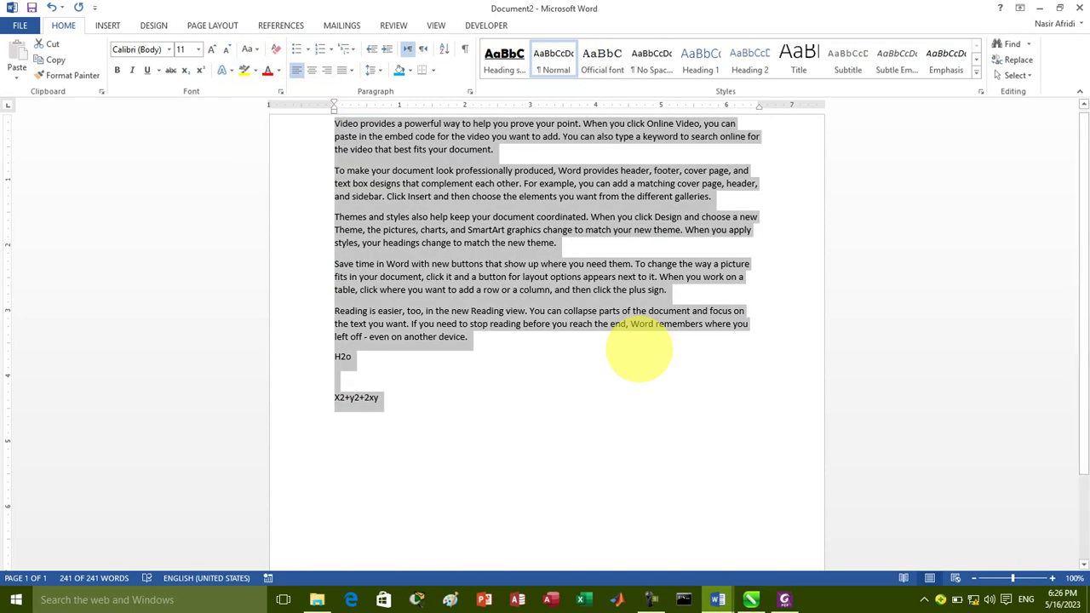
{"action": "key", "text": "ctrl+z"}
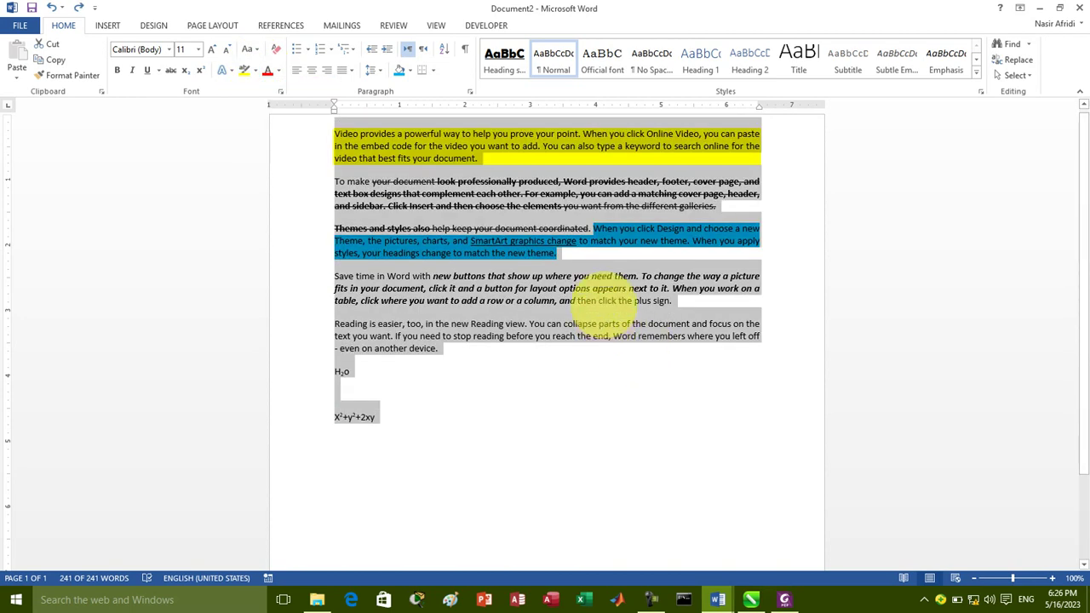
{"action": "left_click", "coordinate": [564, 328]}
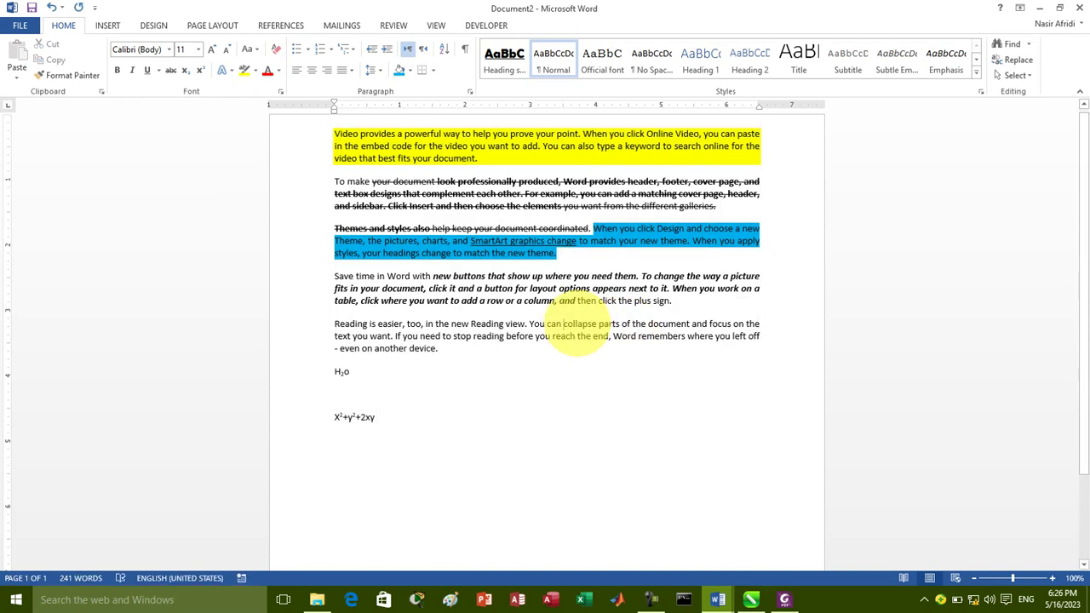
- Highlight the Reading paragraph's middle sentences red, then clear all formatting and set highlight to No Color
{"action": "left_click_drag", "start_coordinate": [611, 336], "coordinate": [530, 325]}
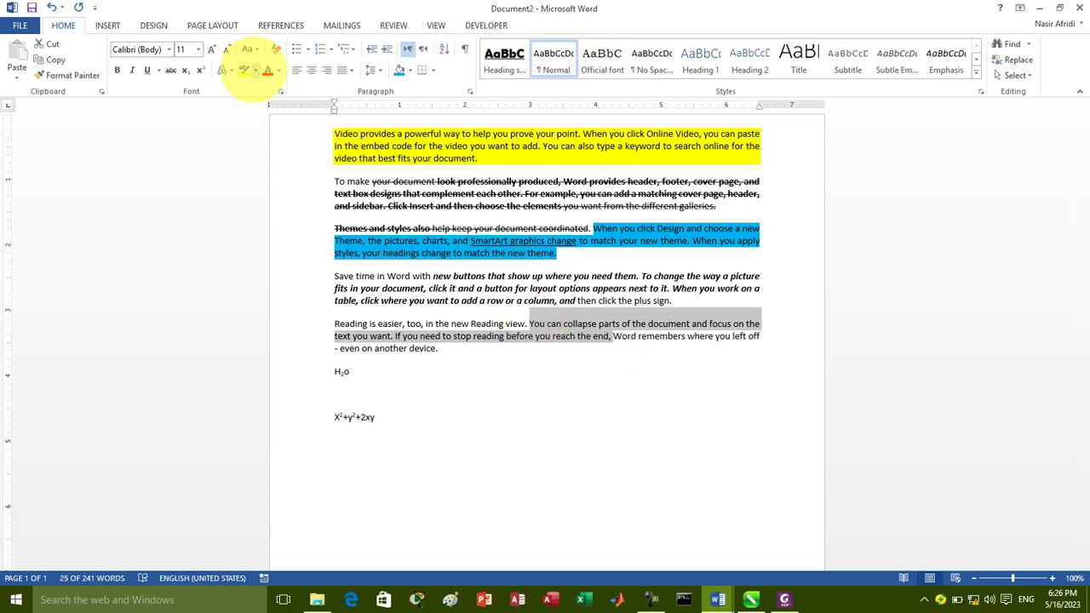
{"action": "left_click", "coordinate": [254, 70]}
{"action": "left_click", "coordinate": [248, 109]}
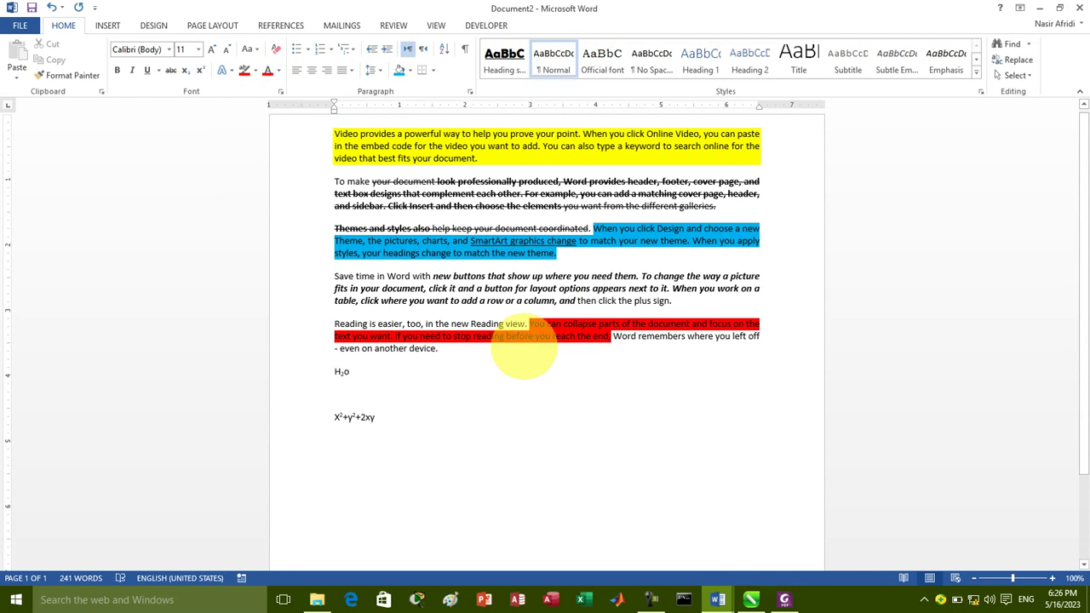
{"action": "key", "text": "ctrl+a"}
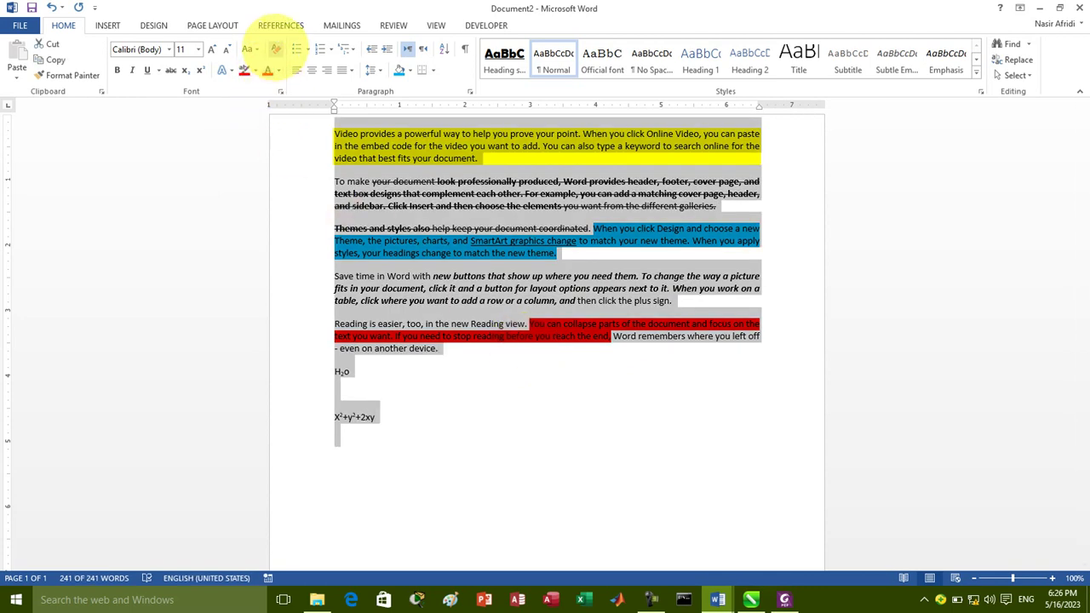
{"action": "left_click", "coordinate": [275, 48]}
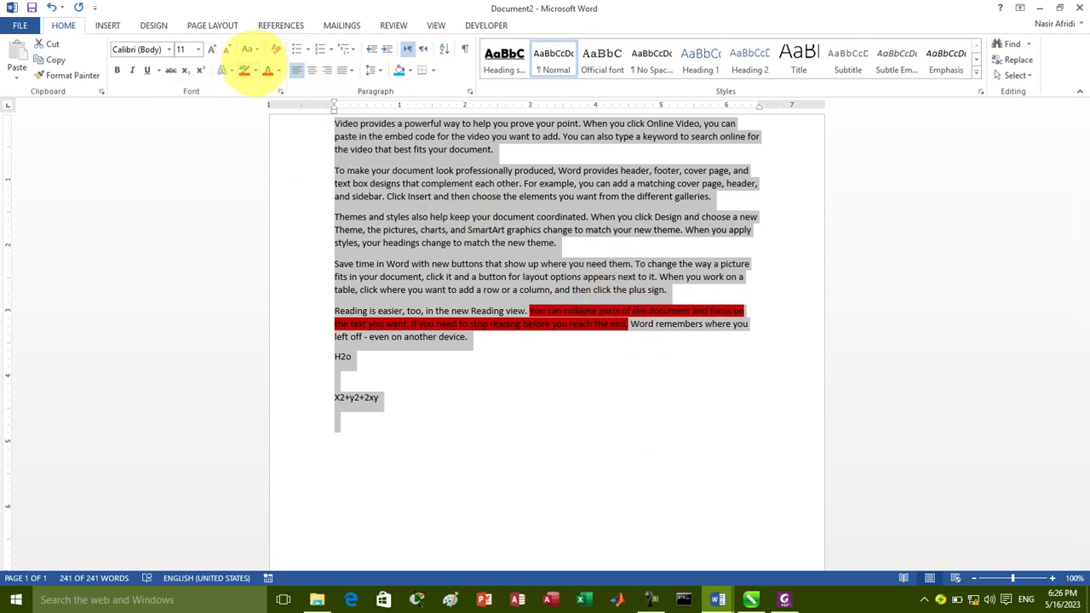
{"action": "left_click", "coordinate": [253, 70]}
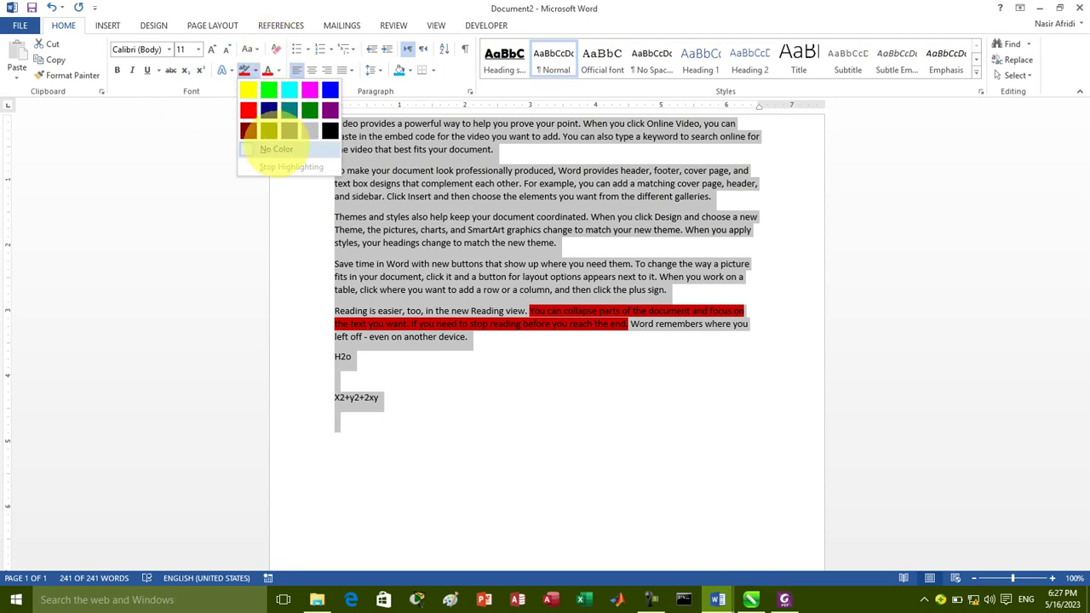
{"action": "left_click", "coordinate": [271, 150]}
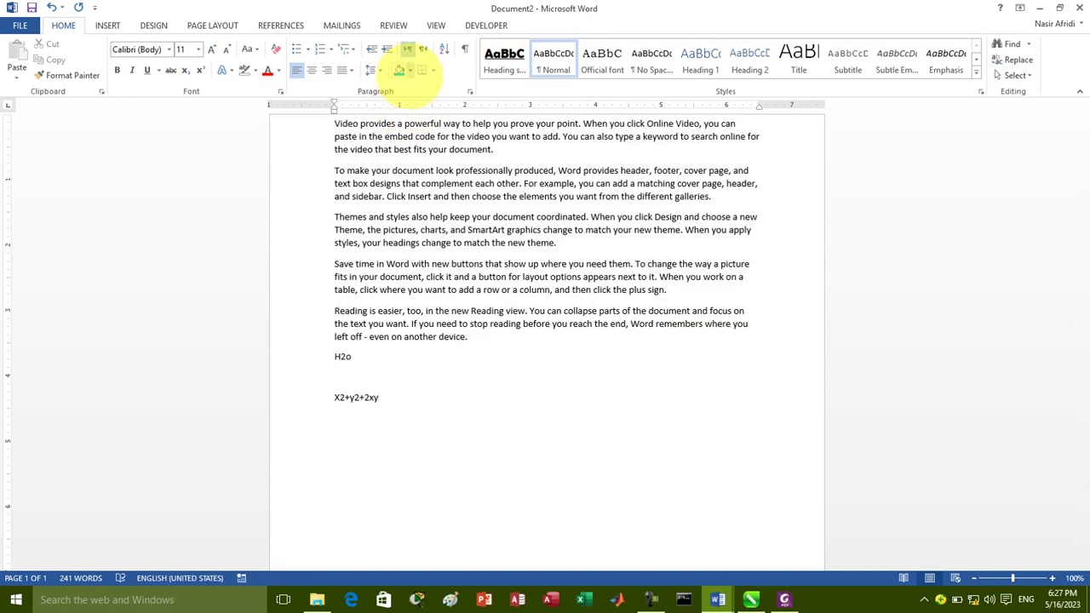
{"action": "left_click_drag", "start_coordinate": [527, 264], "coordinate": [430, 217]}
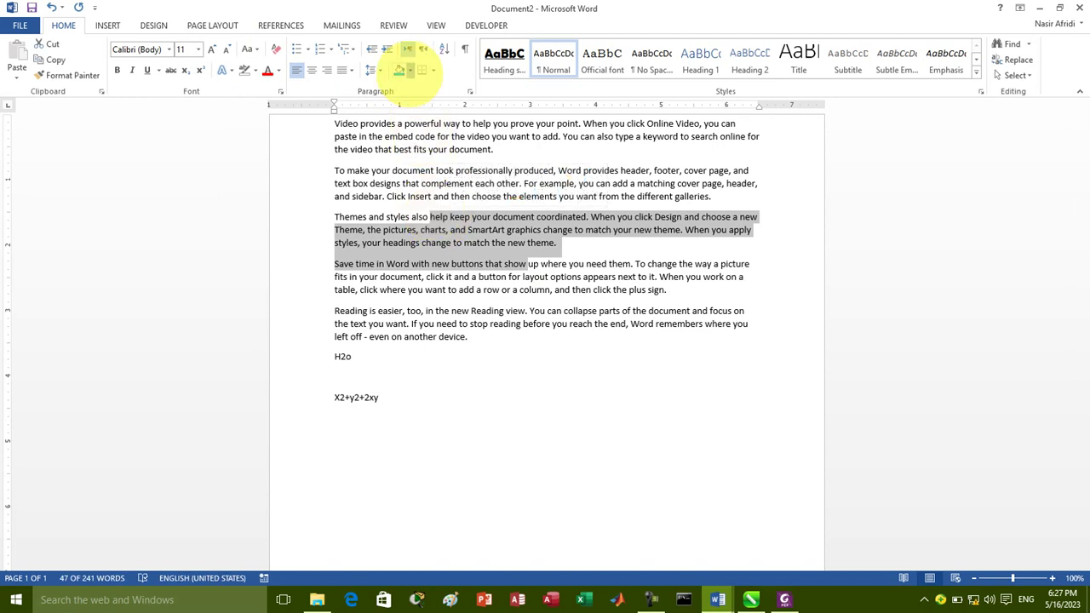
{"action": "left_click", "coordinate": [410, 70]}
{"action": "left_click", "coordinate": [422, 177]}
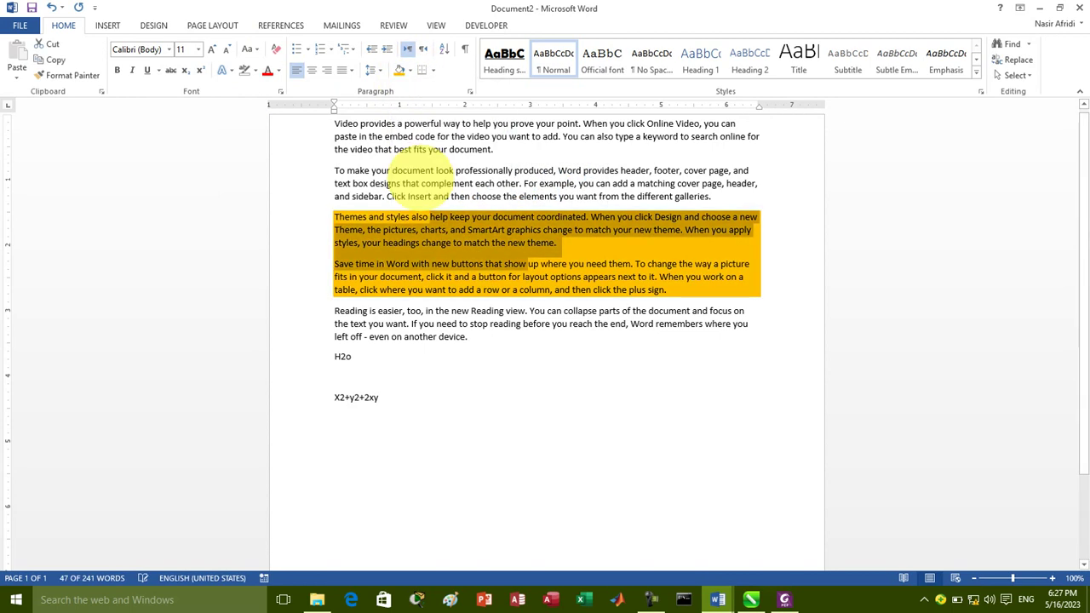
{"action": "left_click", "coordinate": [275, 48]}
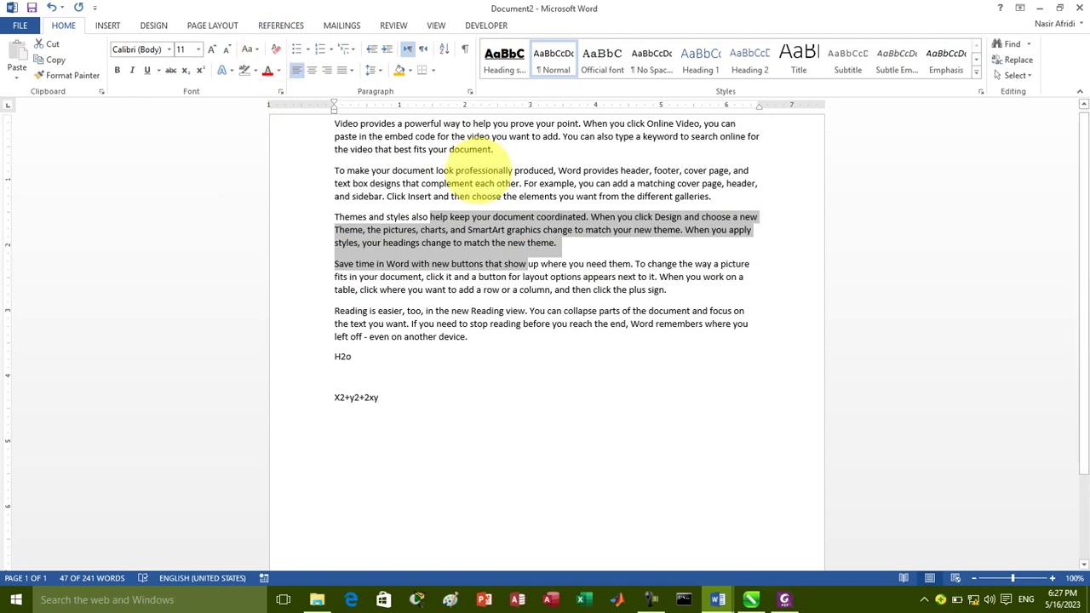
{"action": "left_click_drag", "start_coordinate": [494, 150], "coordinate": [316, 128]}
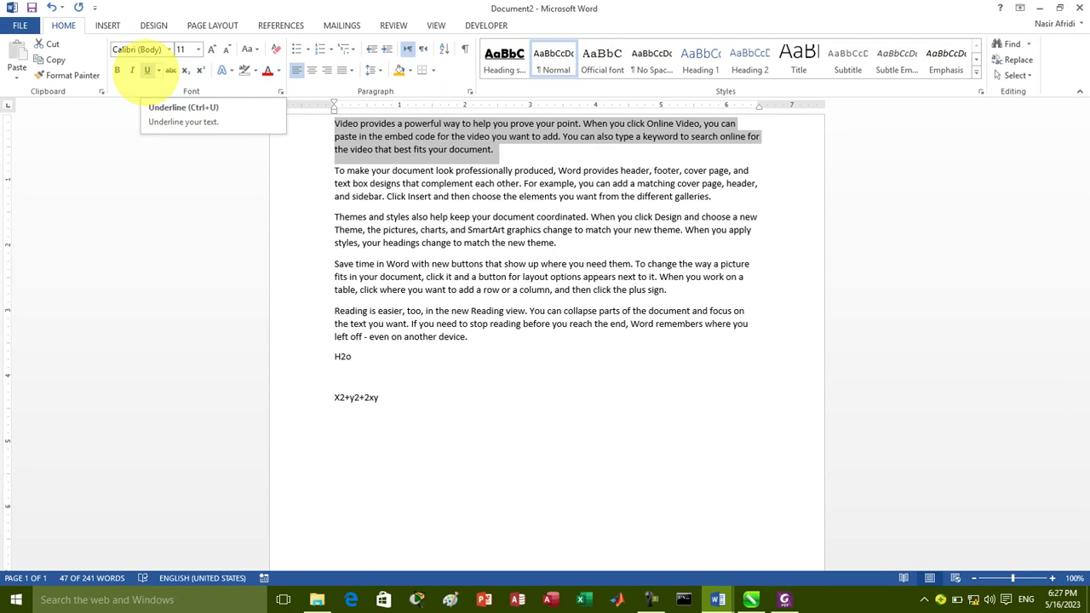
- Add a bottom border beneath the first paragraph after toggling its underline on and off
{"action": "left_click", "coordinate": [148, 70]}
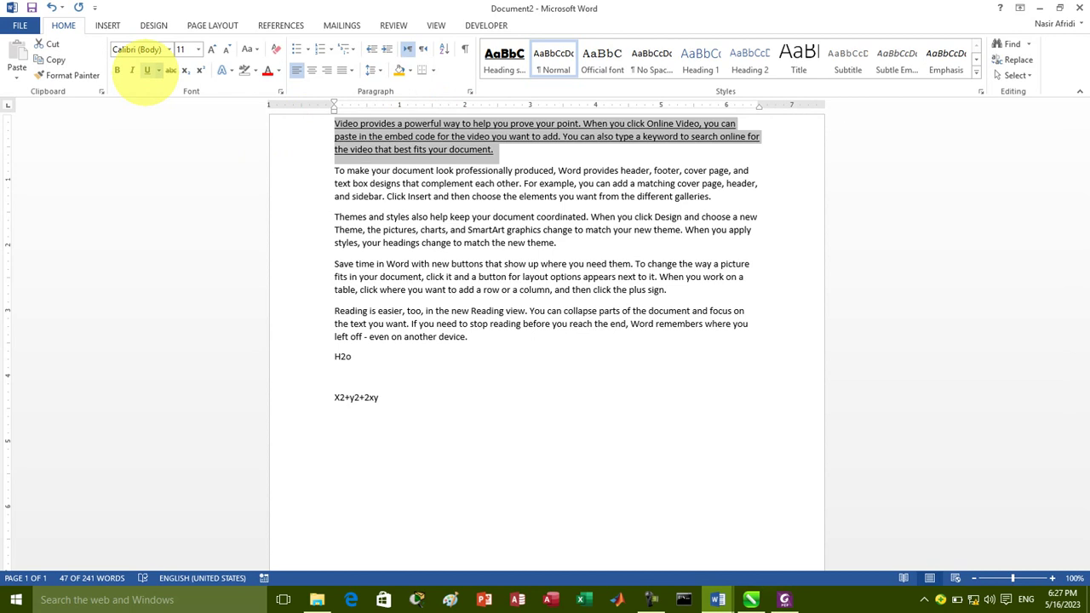
{"action": "left_click", "coordinate": [148, 70]}
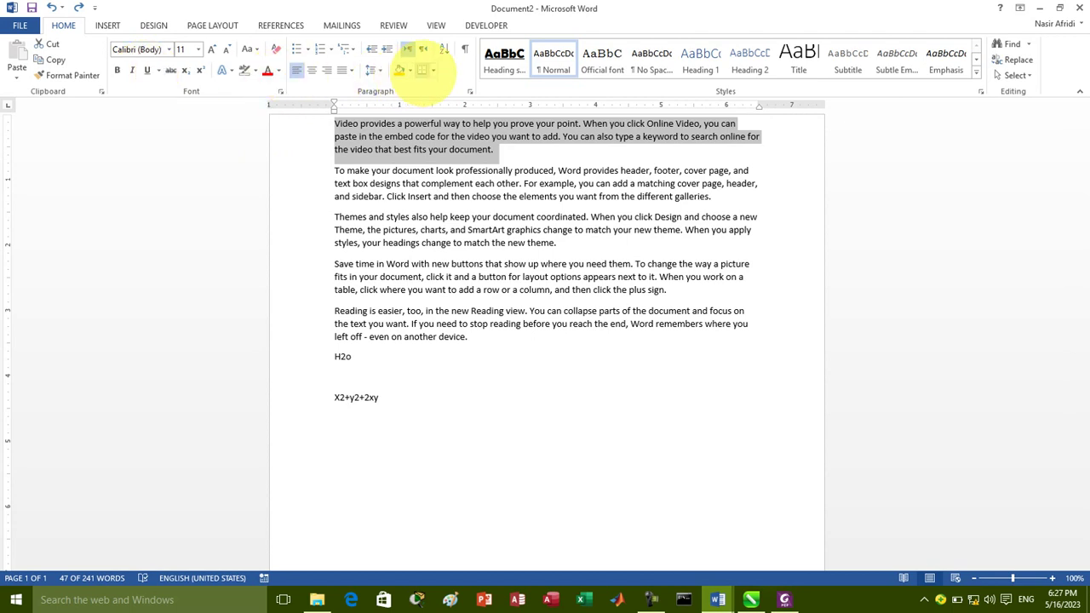
{"action": "left_click", "coordinate": [426, 69]}
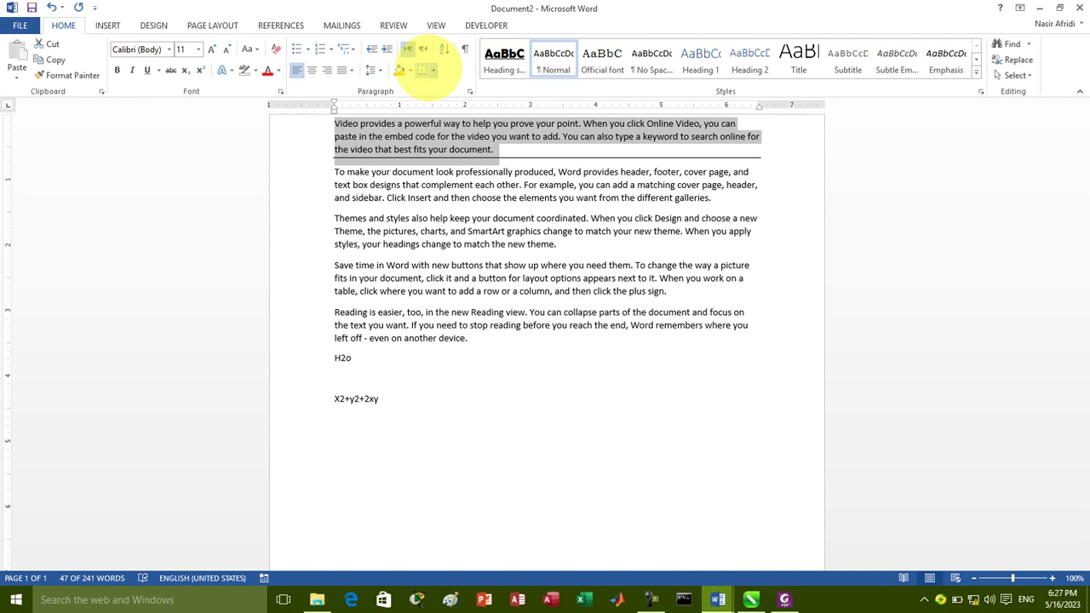
{"action": "left_click_drag", "start_coordinate": [558, 245], "coordinate": [341, 218]}
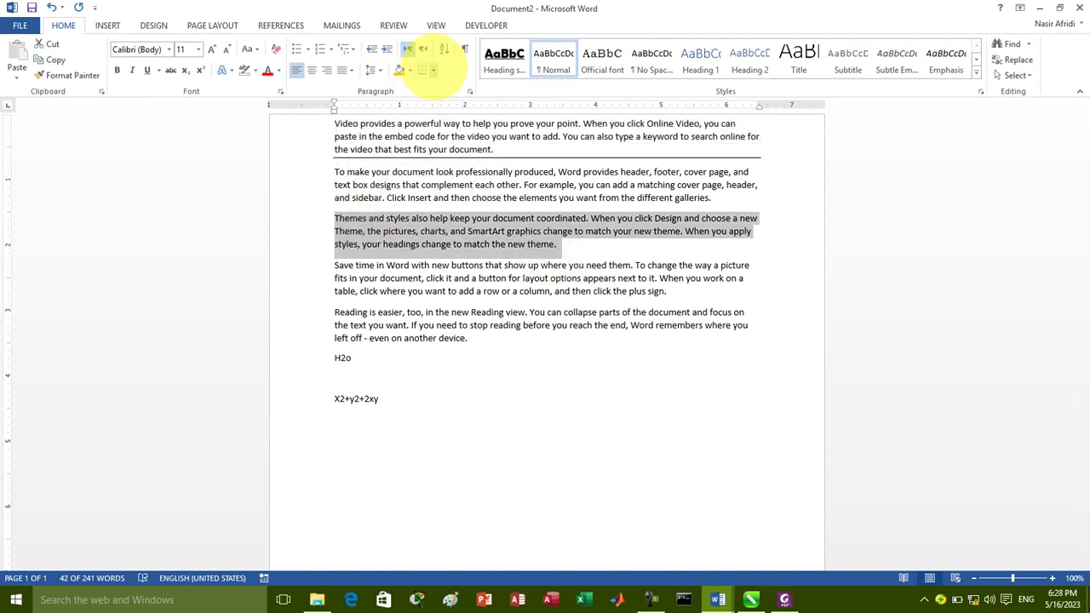
{"action": "left_click", "coordinate": [433, 70]}
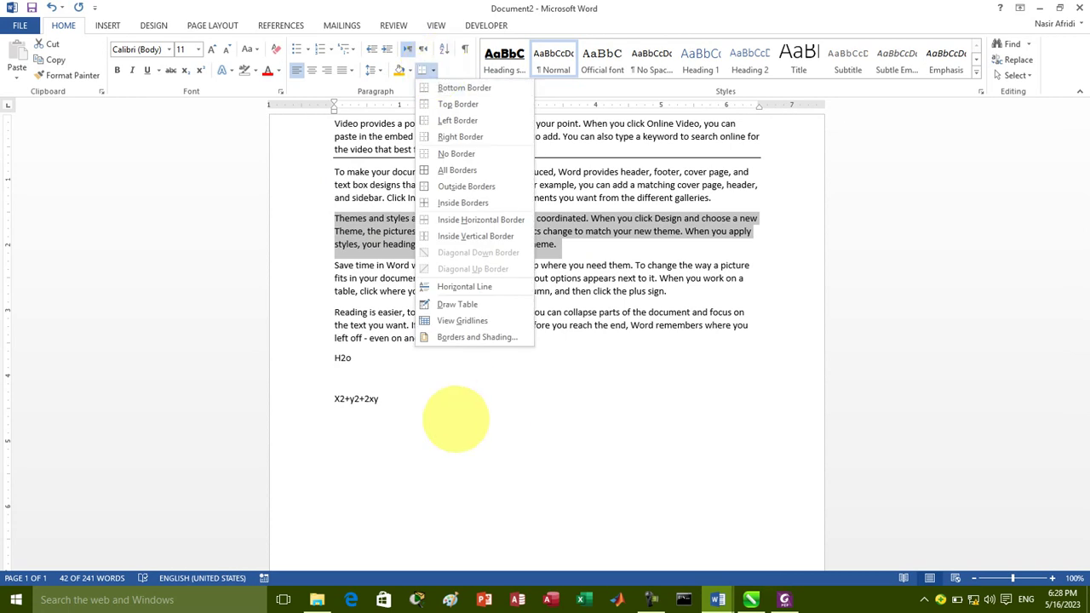
{"action": "left_click", "coordinate": [393, 397]}
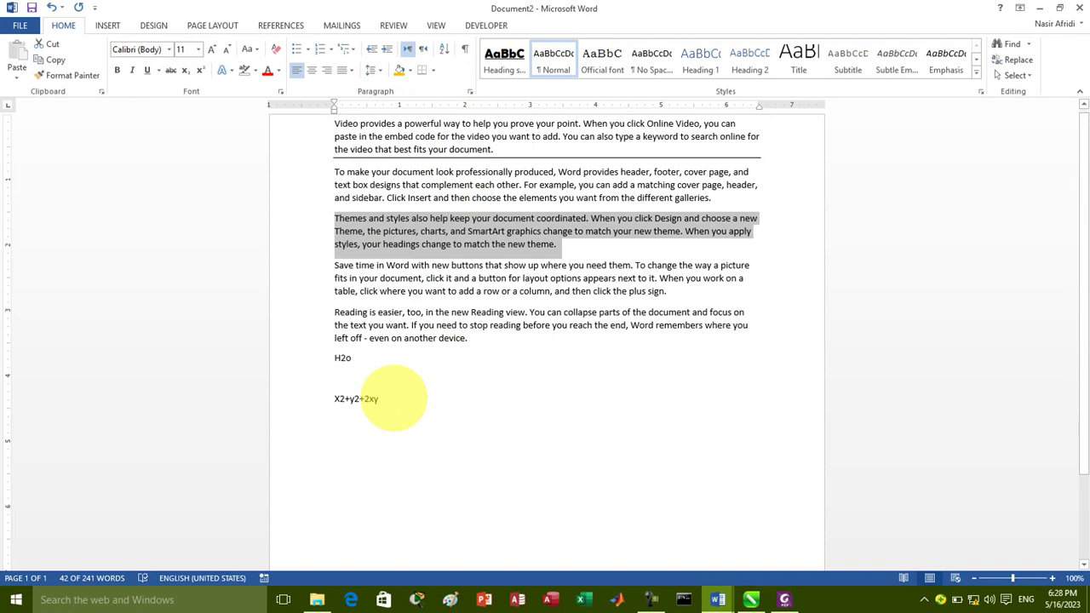
- Type 'Signature' on the line below X2+y2+2xy, correcting typos, then select it
{"action": "left_click", "coordinate": [394, 415]}
{"action": "key", "text": "Tab"}
{"action": "key", "text": "Tab"}
{"action": "key", "text": "Tab"}
{"action": "key", "text": "Tab"}
{"action": "key", "text": "Tab"}
{"action": "type", "text": "S"}
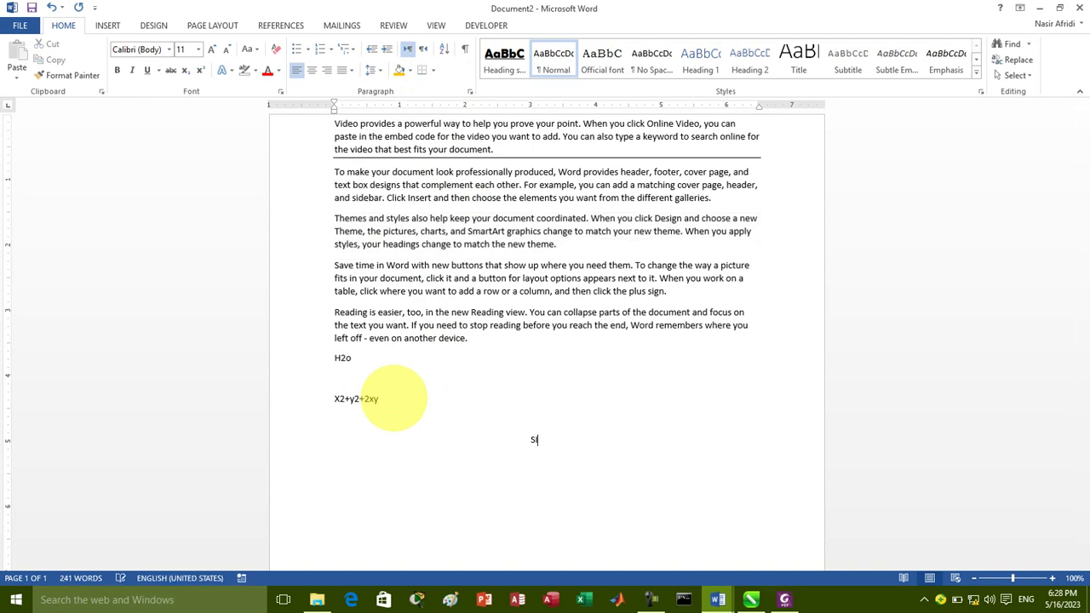
{"action": "type", "text": "l"}
{"action": "key", "text": "BackSpace"}
{"action": "type", "text": "igranatu"}
{"action": "key", "text": "BackSpace"}
{"action": "key", "text": "BackSpace"}
{"action": "key", "text": "BackSpace"}
{"action": "key", "text": "BackSpace"}
{"action": "key", "text": "BackSpace"}
{"action": "key", "text": "BackSpace"}
{"action": "type", "text": "nature"}
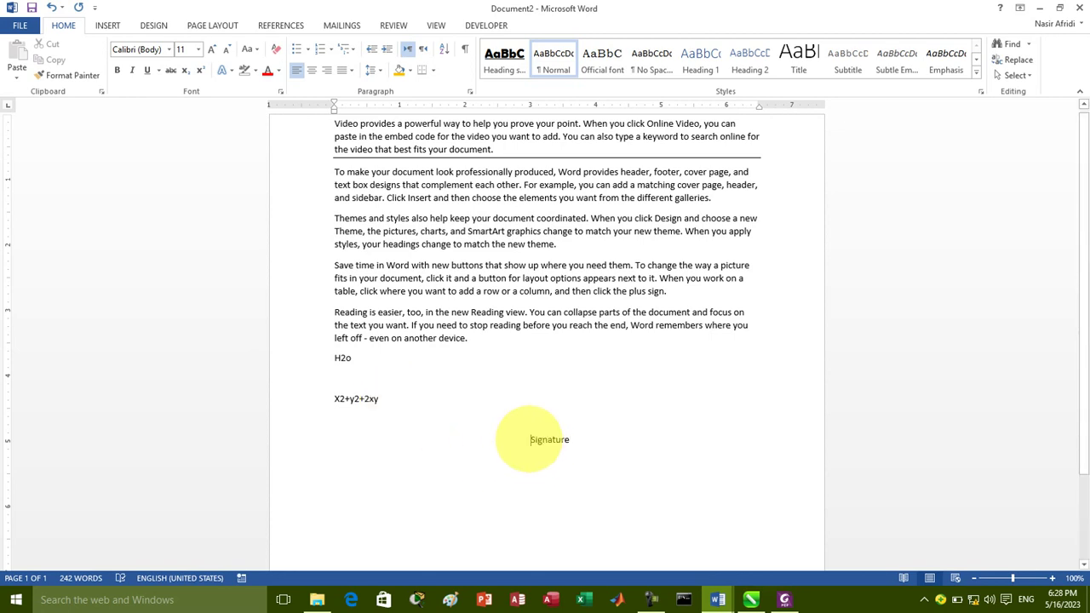
{"action": "left_click_drag", "start_coordinate": [529, 439], "coordinate": [570, 439]}
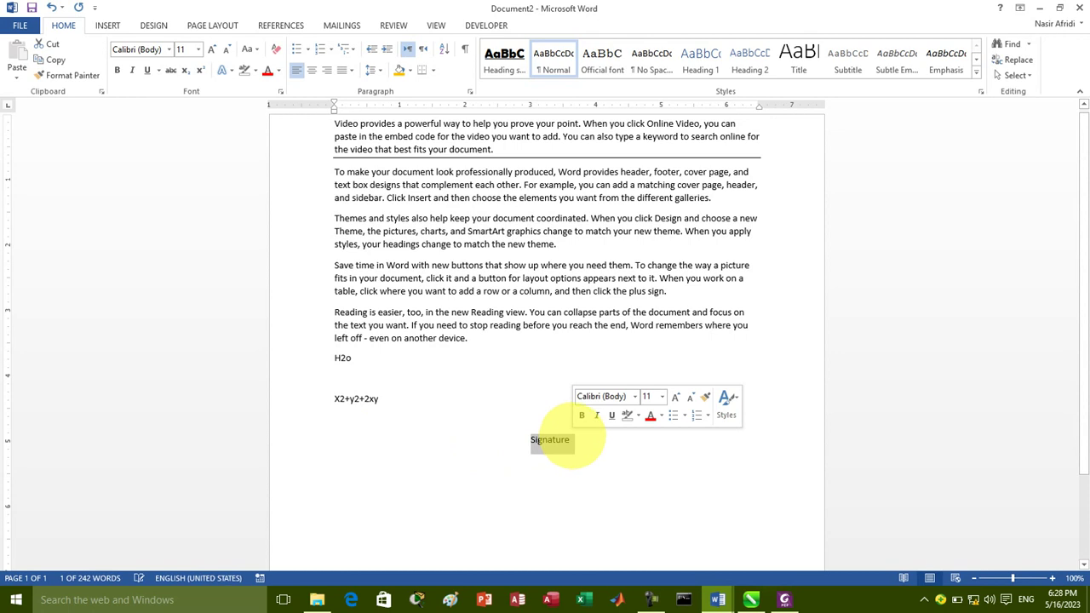
{"action": "left_click", "coordinate": [432, 69]}
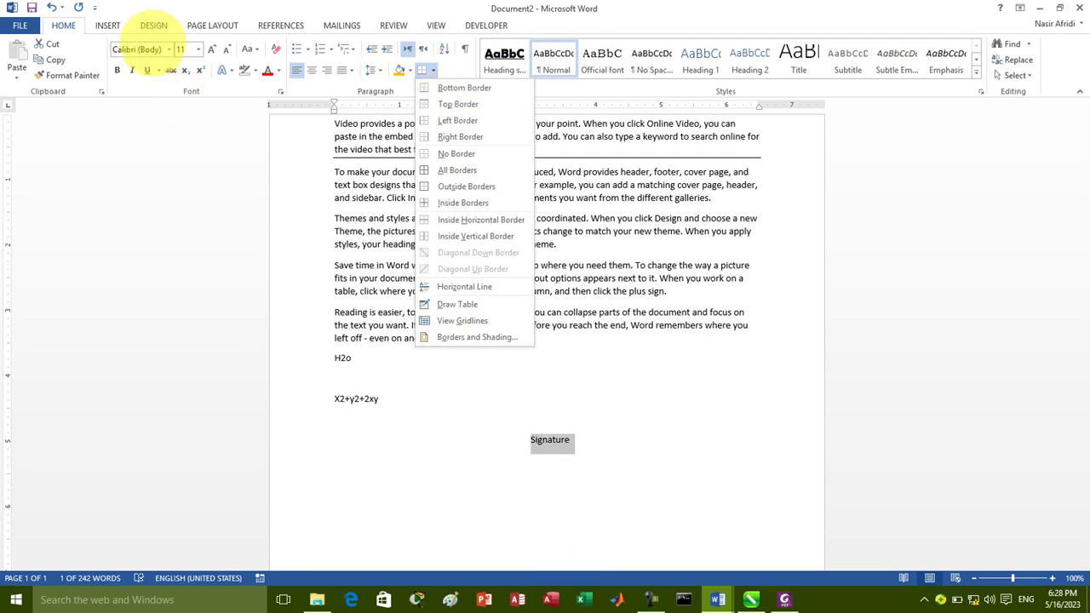
- Insert a straight line shape drawn just above the word Signature
{"action": "left_click", "coordinate": [108, 25]}
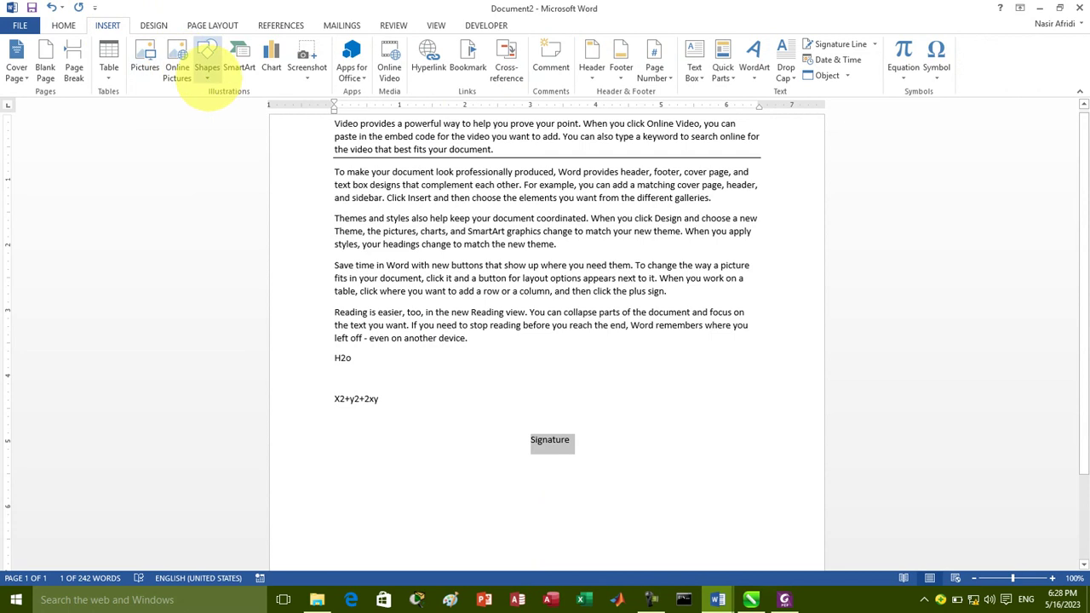
{"action": "left_click", "coordinate": [207, 68]}
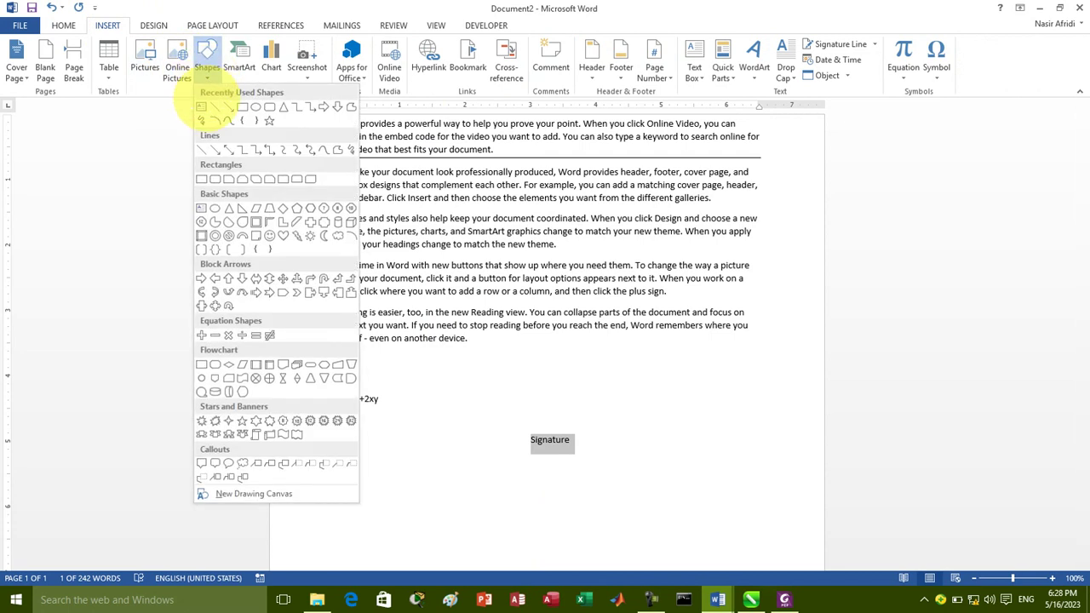
{"action": "left_click", "coordinate": [214, 107]}
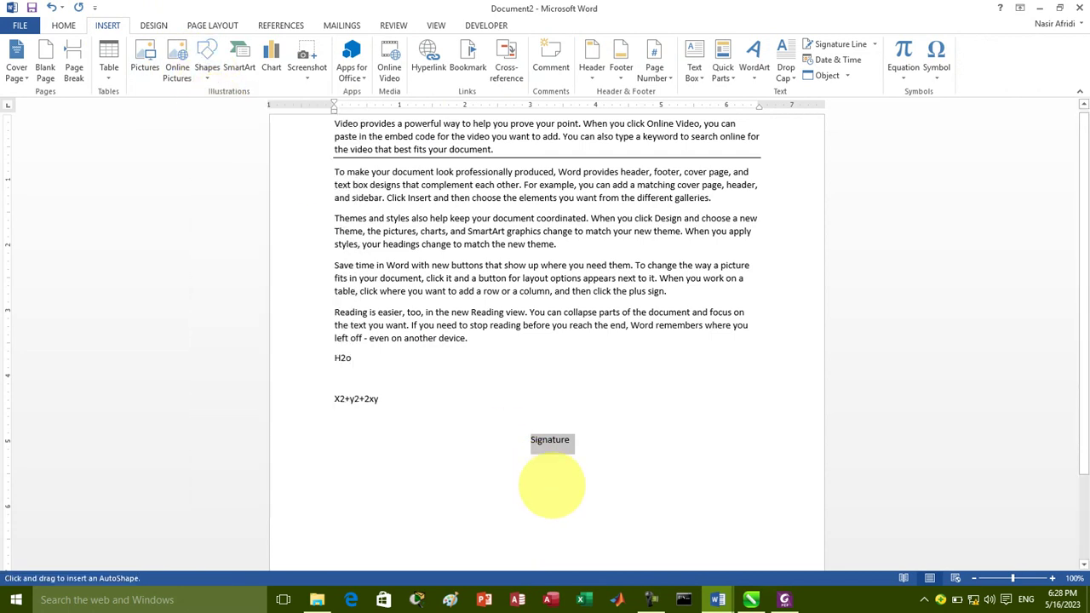
{"action": "mouse_move", "coordinate": [507, 419]}
{"action": "left_mouse_down"}
{"action": "mouse_move", "coordinate": [627, 433]}
{"action": "mouse_move", "coordinate": [638, 418]}
{"action": "left_mouse_up"}
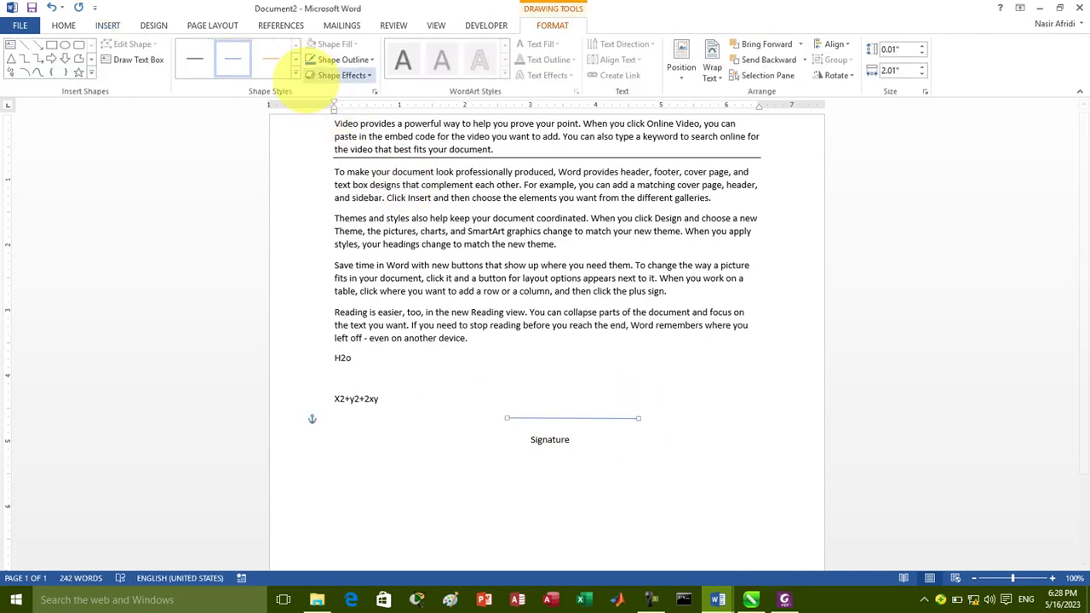
- Give the line a solid black style and move it down closer to Signature
{"action": "left_click", "coordinate": [294, 75]}
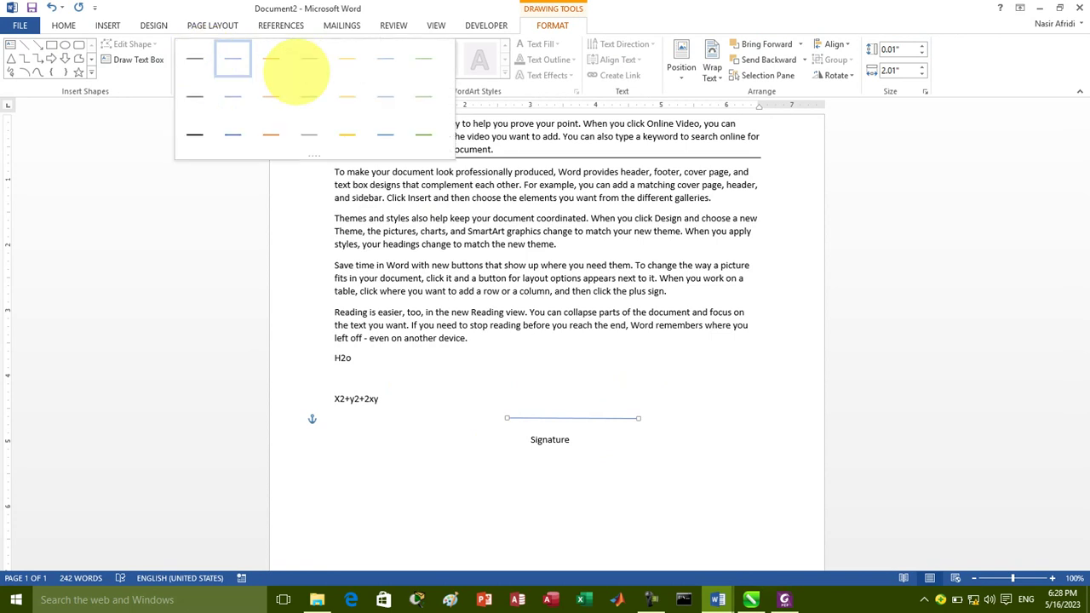
{"action": "left_click", "coordinate": [197, 132]}
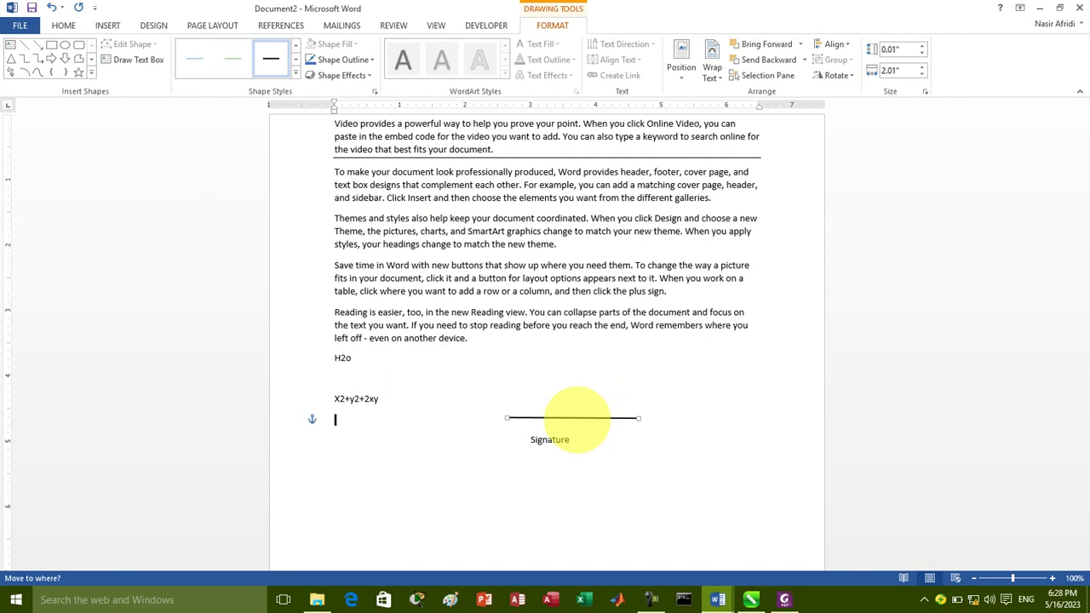
{"action": "left_click", "coordinate": [558, 423]}
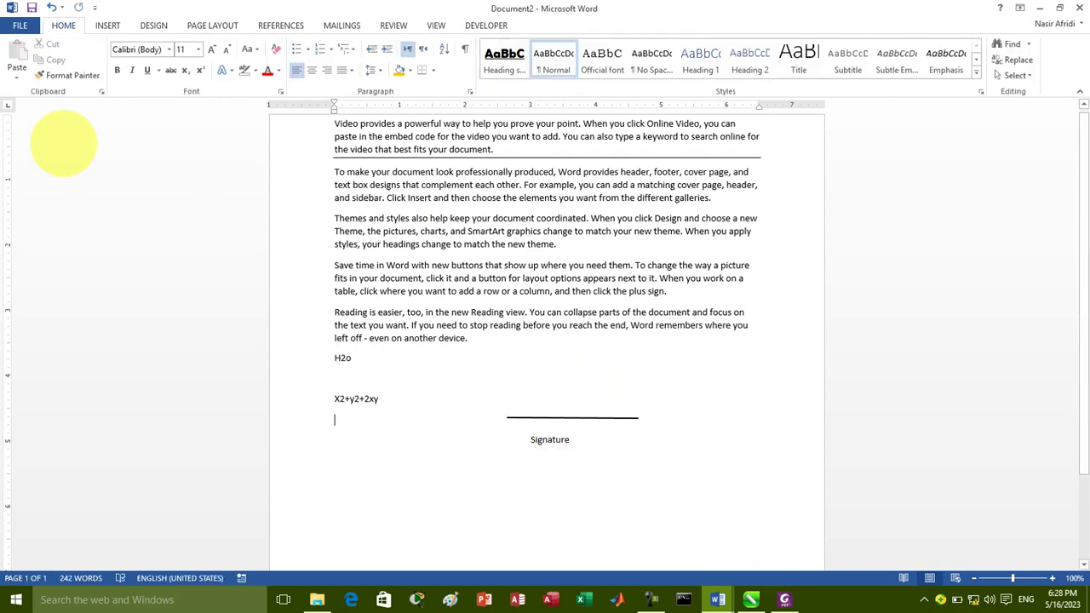
{"action": "left_click_drag", "start_coordinate": [626, 417], "coordinate": [596, 428]}
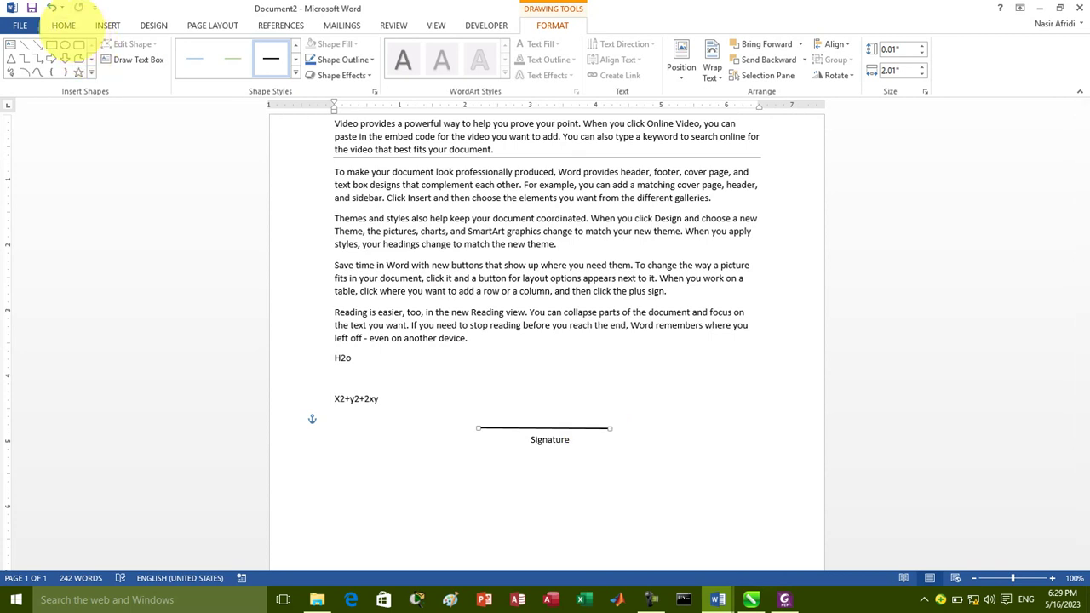
{"action": "left_click", "coordinate": [63, 25]}
{"action": "left_click", "coordinate": [545, 265]}
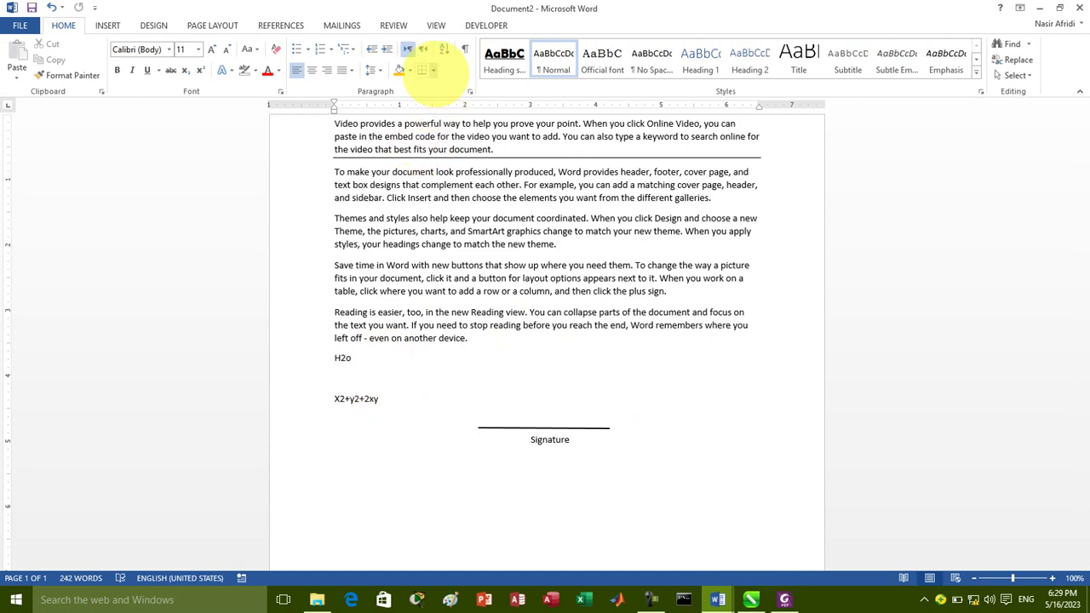
- Apply Outside Borders to the 'Reading is easier' paragraph, then select the 'Themes and styles' paragraph
{"action": "left_click_drag", "start_coordinate": [470, 338], "coordinate": [335, 312]}
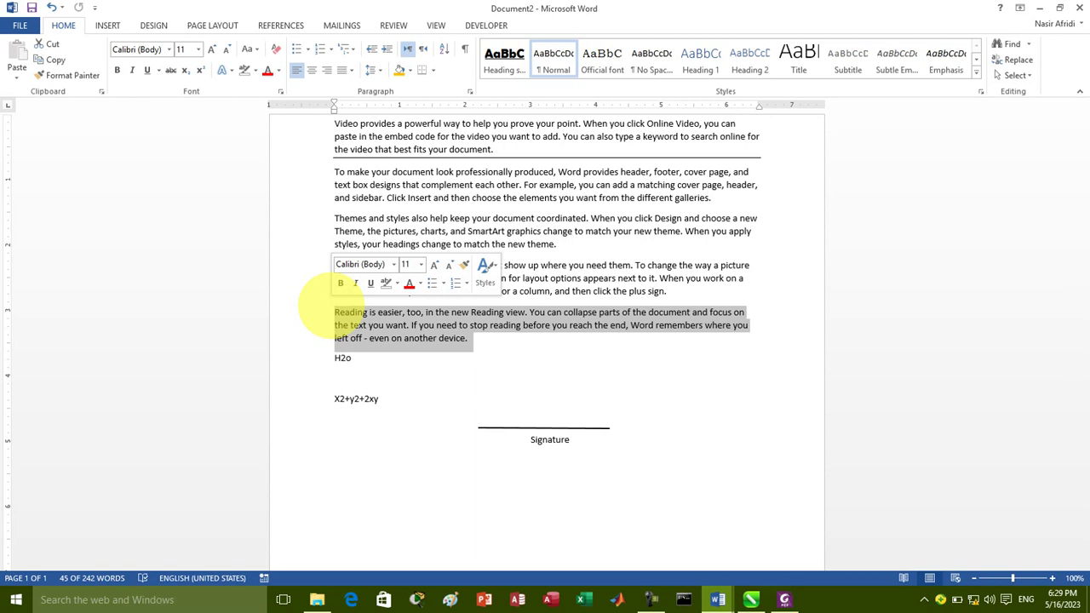
{"action": "left_click", "coordinate": [433, 70]}
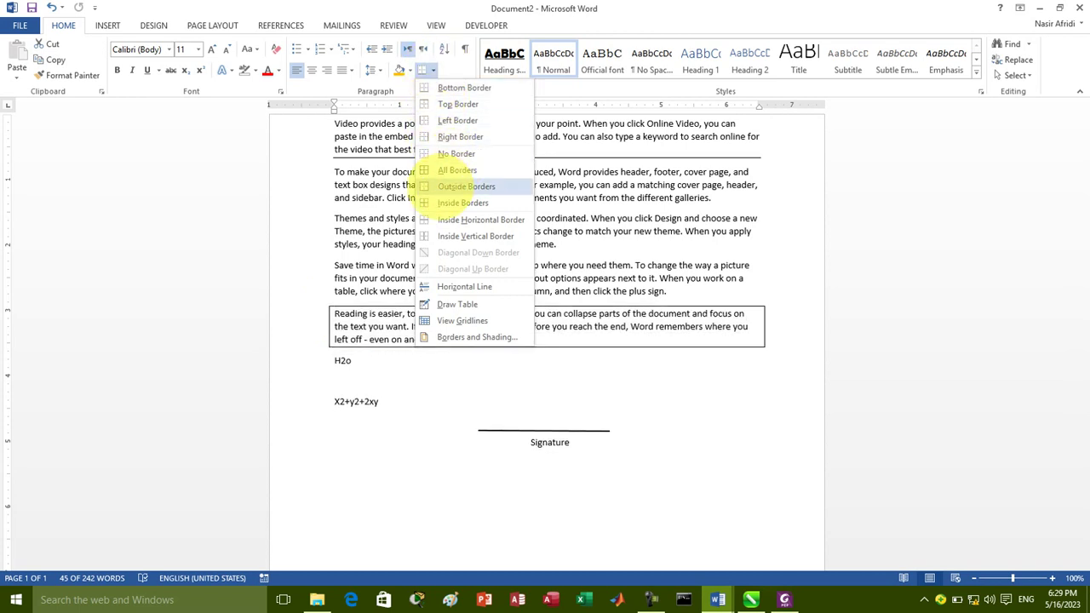
{"action": "left_click", "coordinate": [464, 185]}
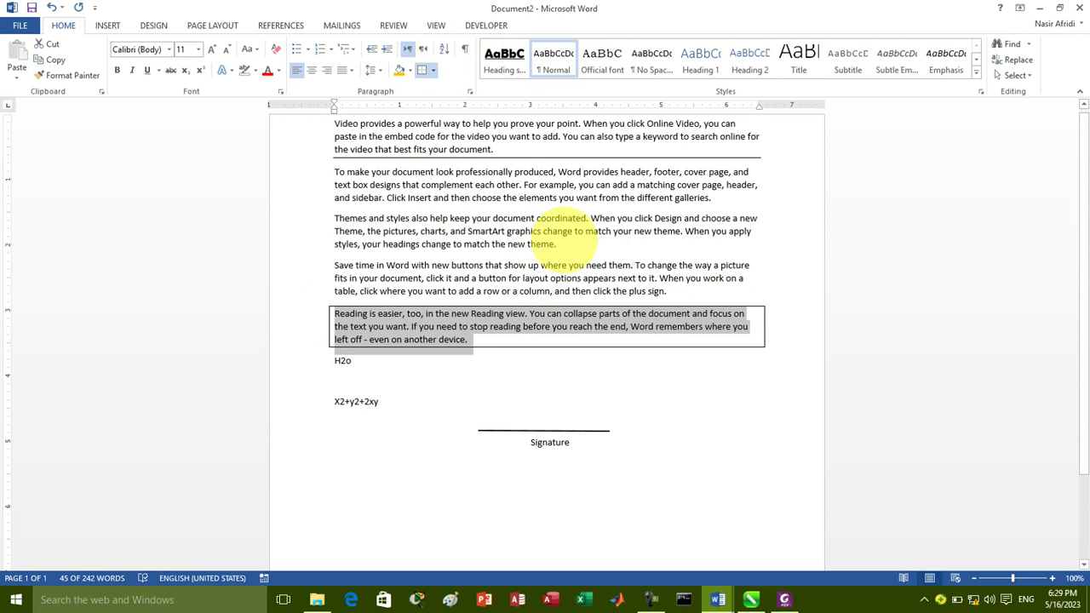
{"action": "left_click_drag", "start_coordinate": [560, 238], "coordinate": [339, 220]}
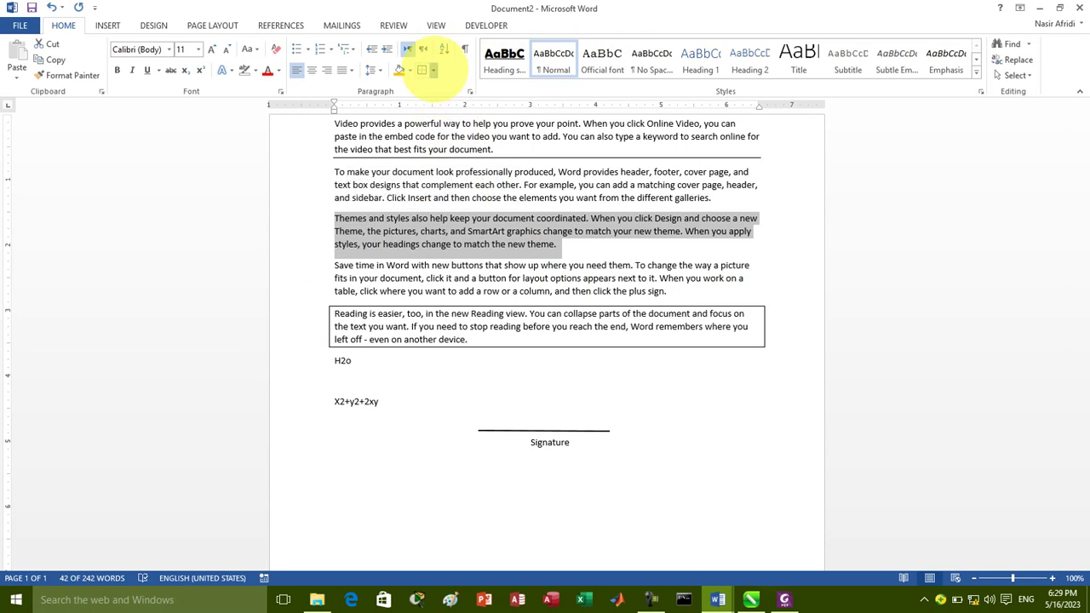
- In Borders and Shading, give the 'Themes and styles' paragraph a thick red 3 pt box border
{"action": "left_click", "coordinate": [434, 69]}
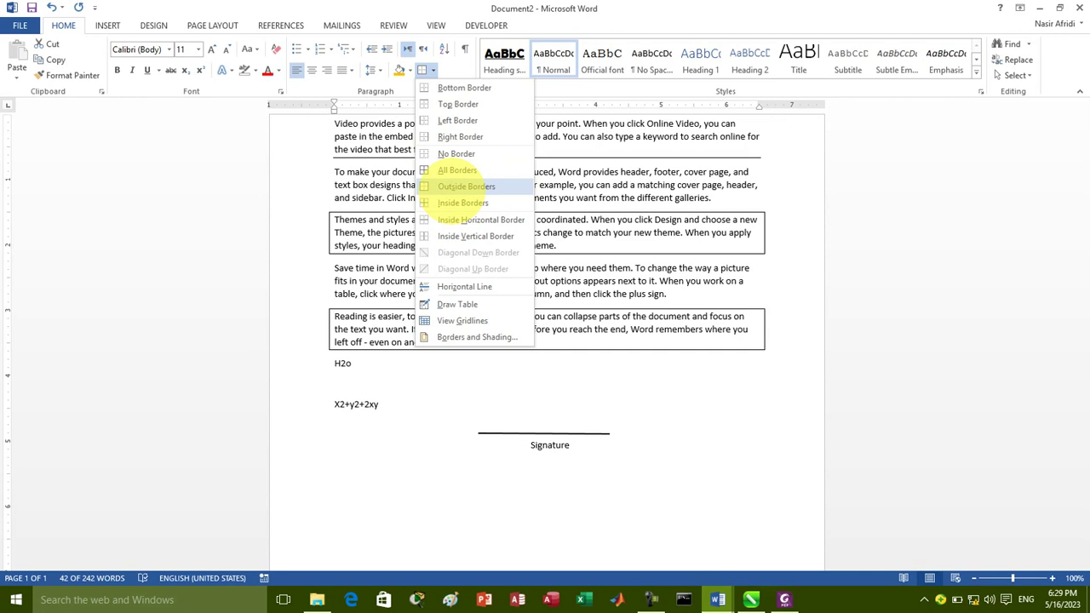
{"action": "left_click", "coordinate": [455, 336]}
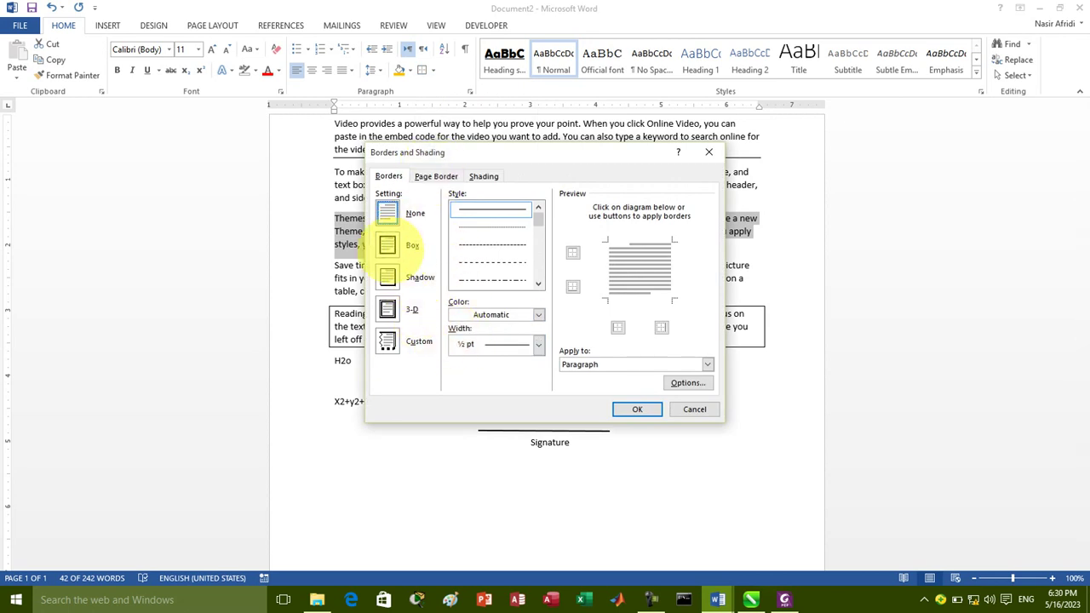
{"action": "left_click", "coordinate": [387, 246]}
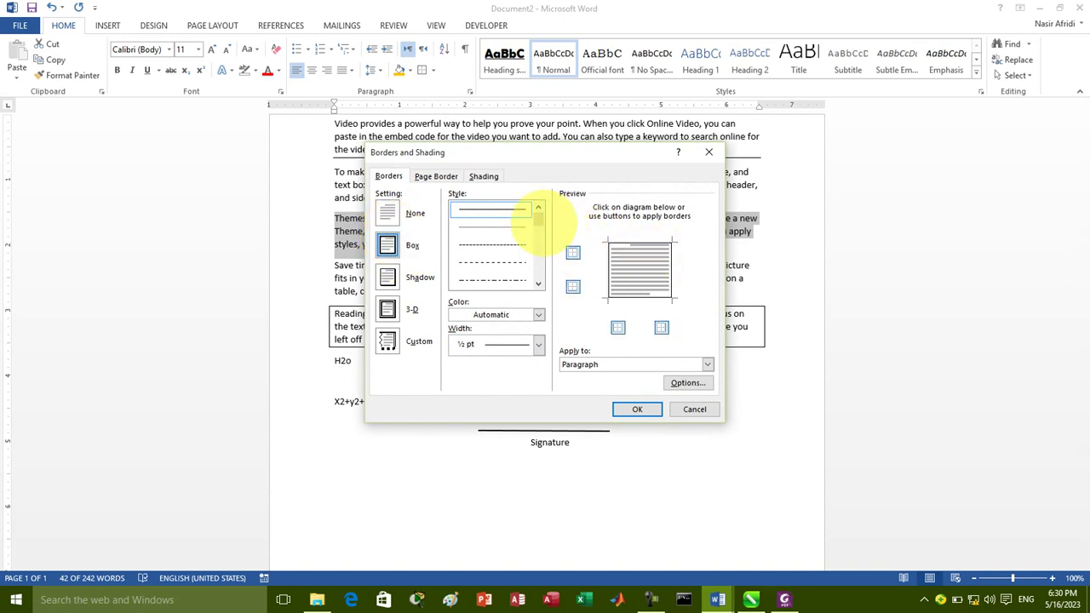
{"action": "left_click_drag", "start_coordinate": [536, 216], "coordinate": [538, 243]}
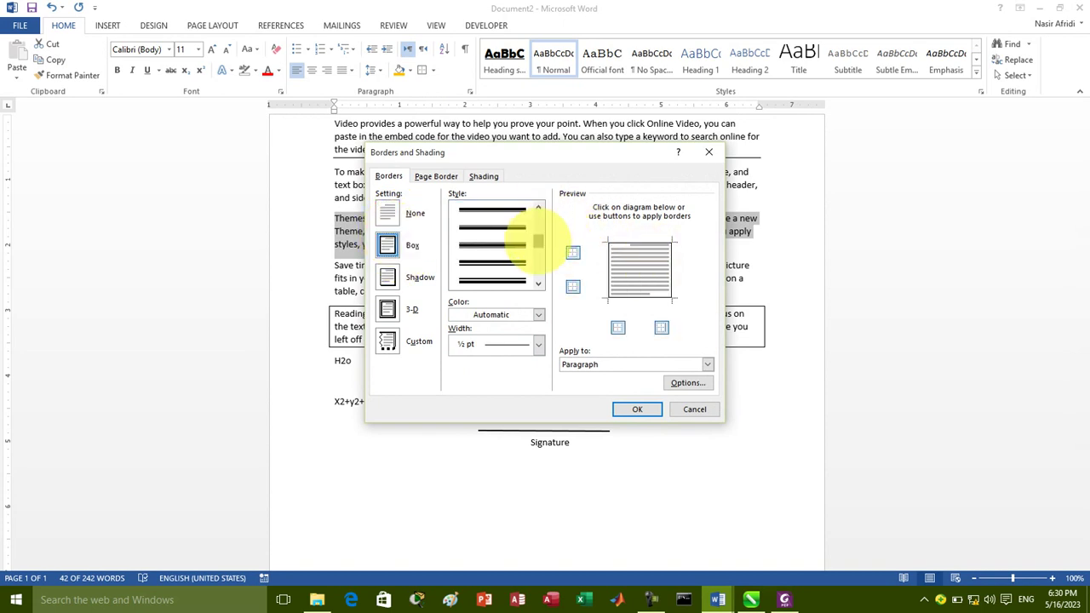
{"action": "left_click", "coordinate": [499, 262]}
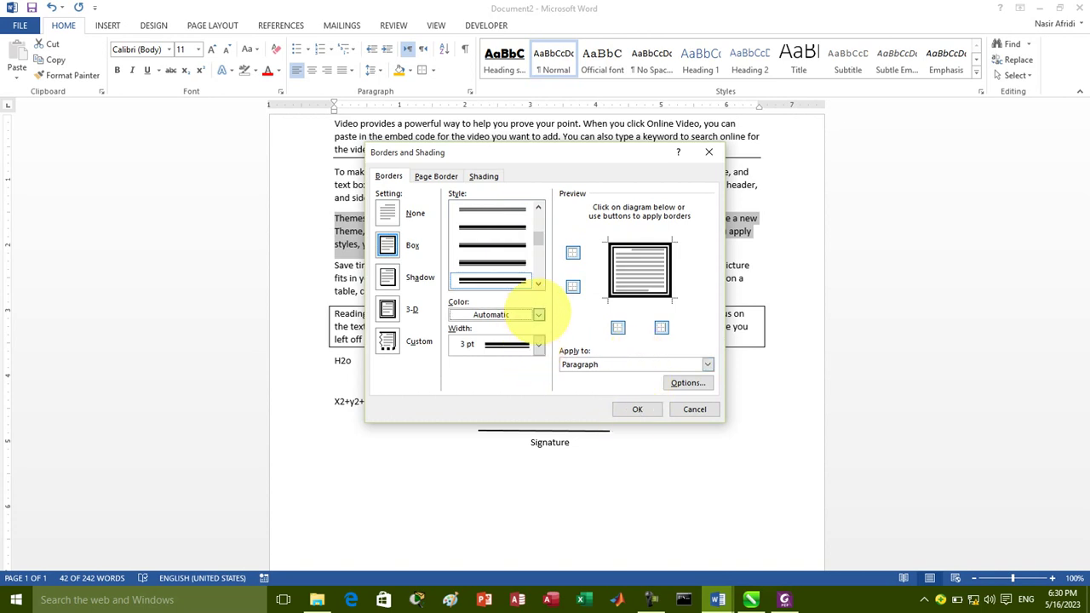
{"action": "left_click", "coordinate": [491, 315]}
{"action": "left_click", "coordinate": [466, 437]}
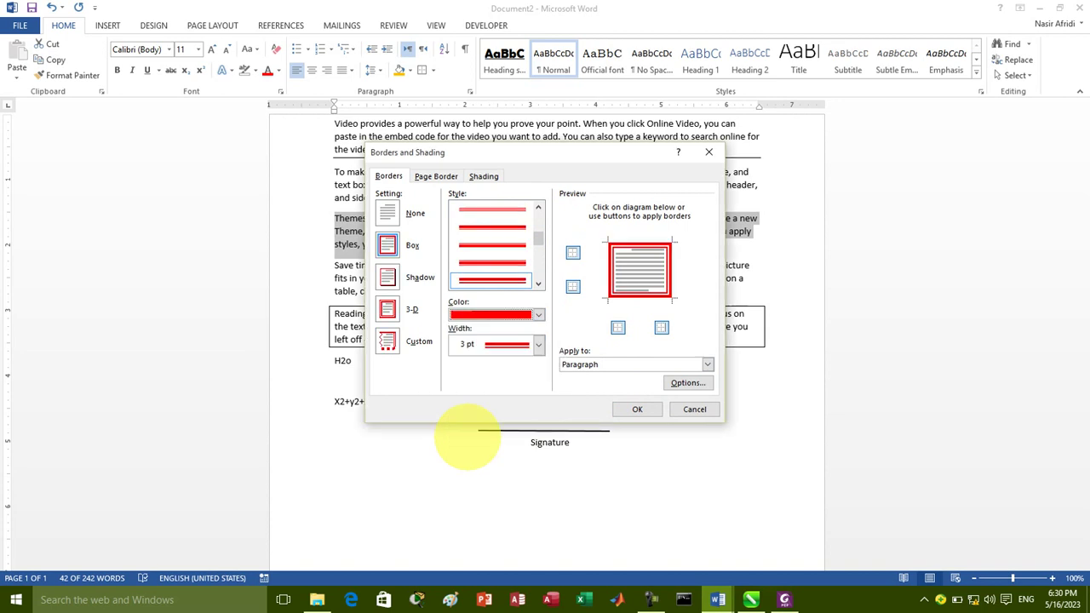
{"action": "left_click", "coordinate": [637, 410]}
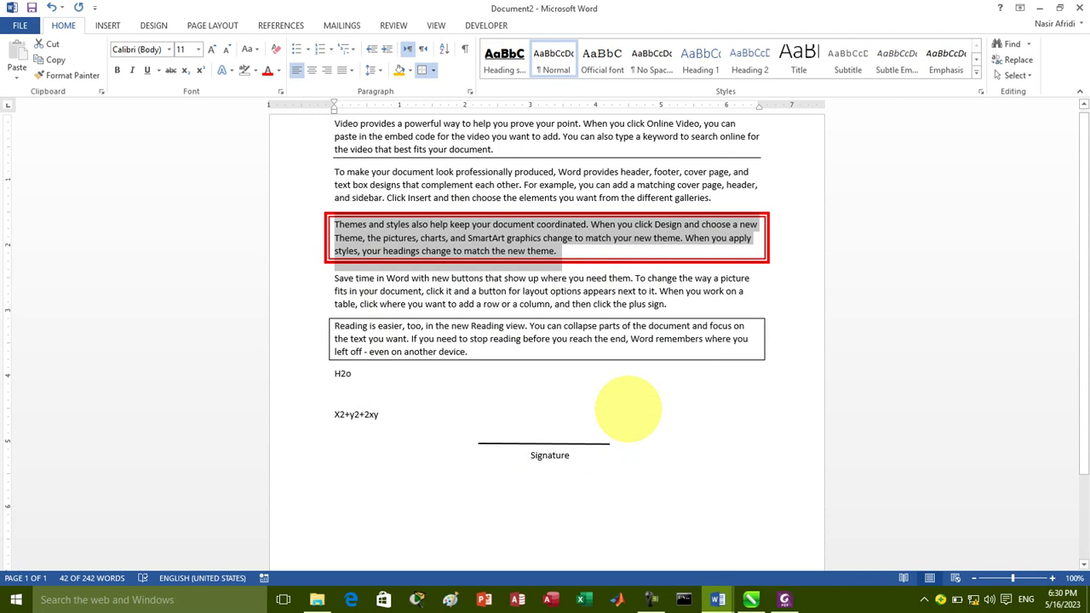
- Select the 'Save time in Word' paragraph and preview a dashed 1½ pt box border in Borders and Shading
{"action": "mouse_move", "coordinate": [665, 305]}
{"action": "left_mouse_down"}
{"action": "mouse_move", "coordinate": [383, 300]}
{"action": "mouse_move", "coordinate": [286, 281]}
{"action": "left_mouse_up"}
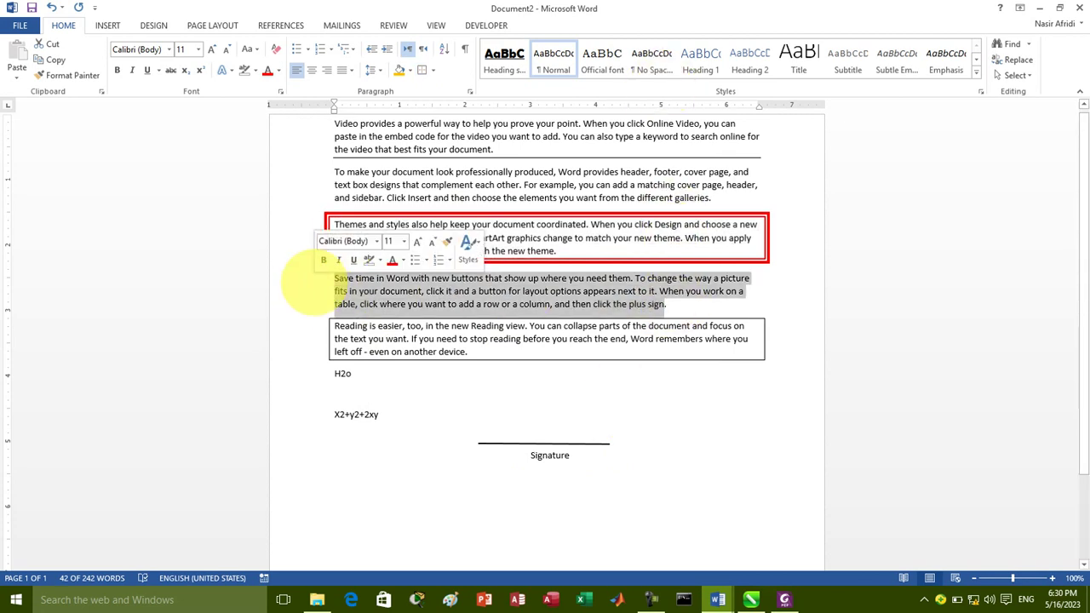
{"action": "left_click", "coordinate": [433, 70]}
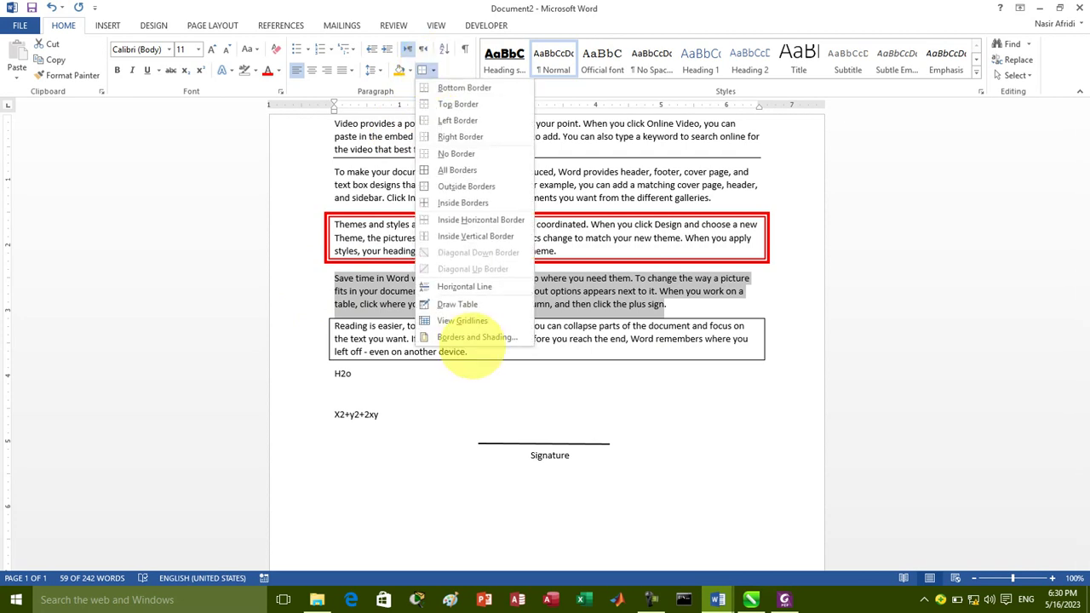
{"action": "left_click", "coordinate": [473, 337]}
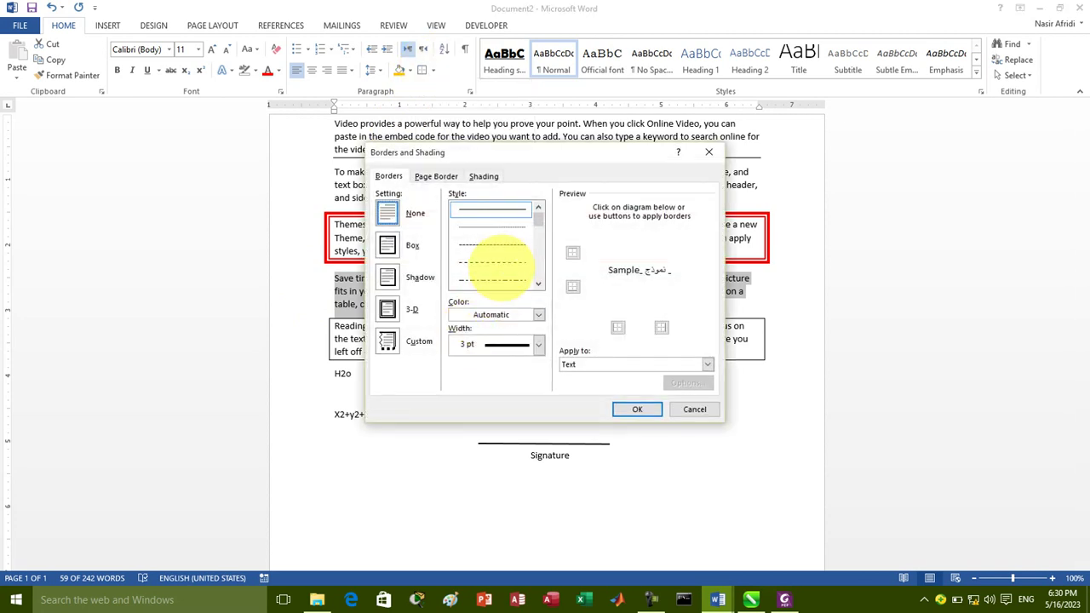
{"action": "left_click", "coordinate": [493, 262]}
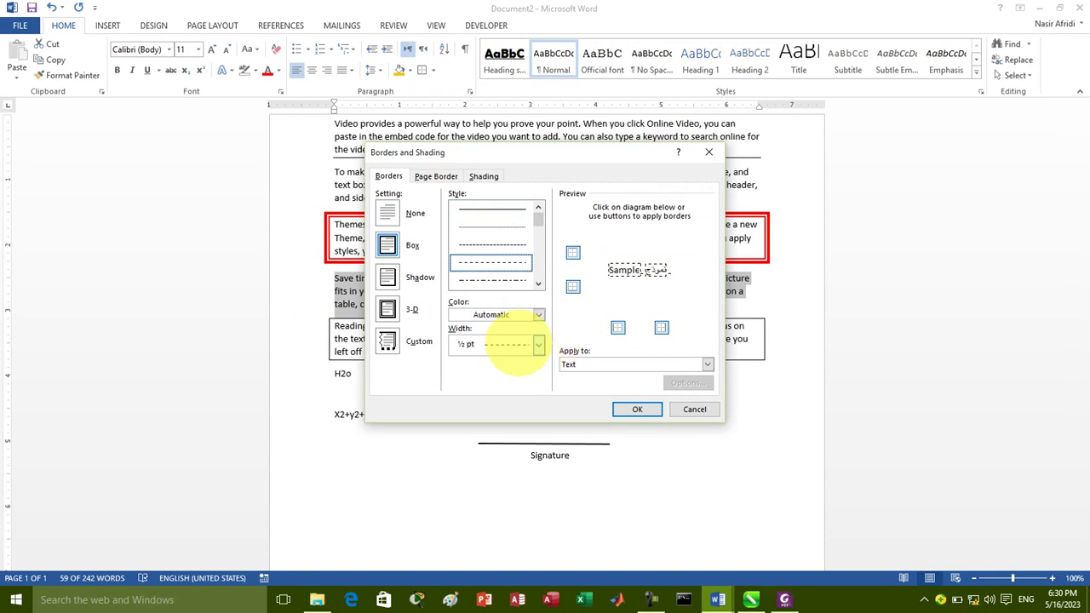
{"action": "left_click", "coordinate": [537, 344]}
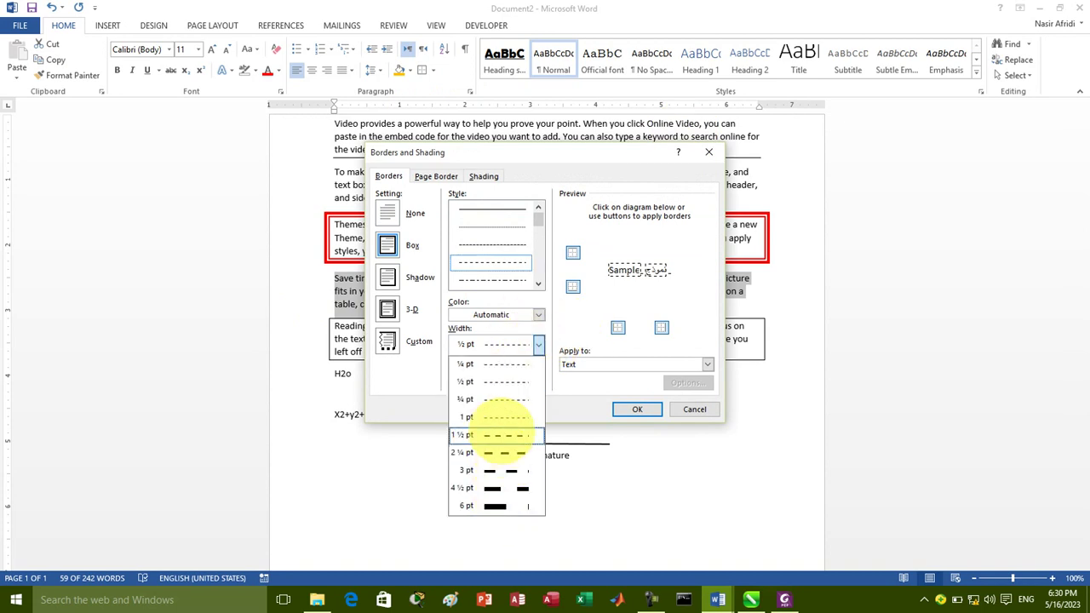
{"action": "left_click", "coordinate": [502, 434]}
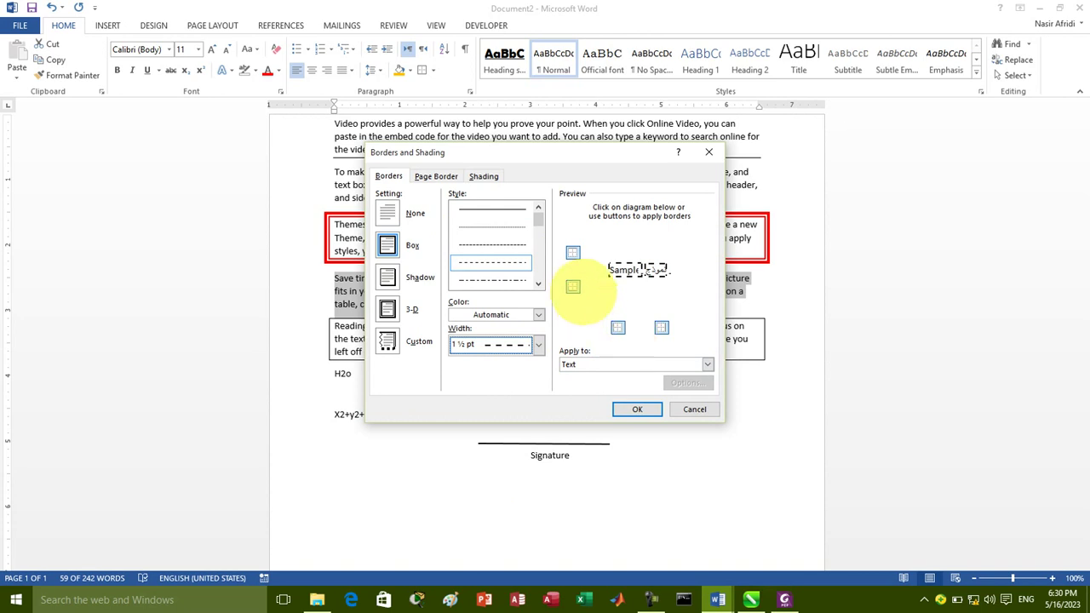
- Toggle the preview between no border and a box, try a solid line, then cancel the dialog
{"action": "left_click", "coordinate": [618, 328]}
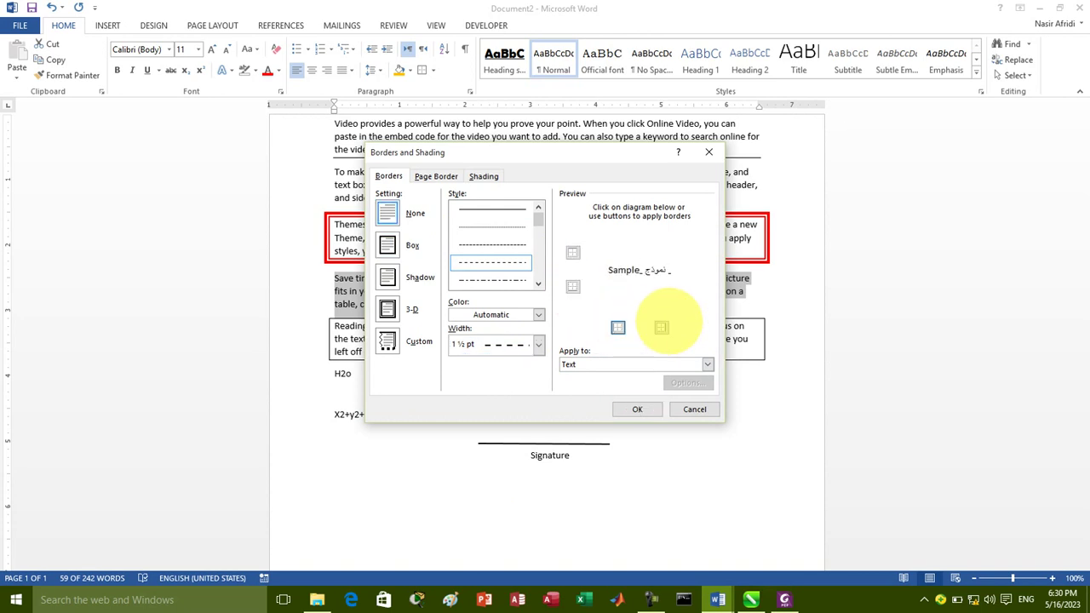
{"action": "left_click", "coordinate": [573, 287]}
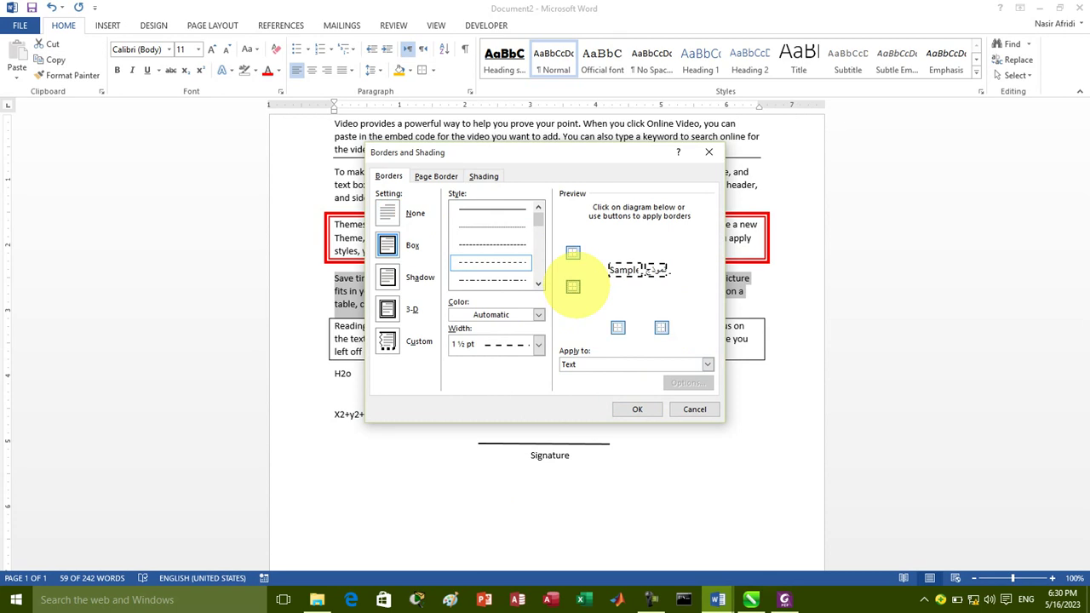
{"action": "left_click", "coordinate": [662, 328]}
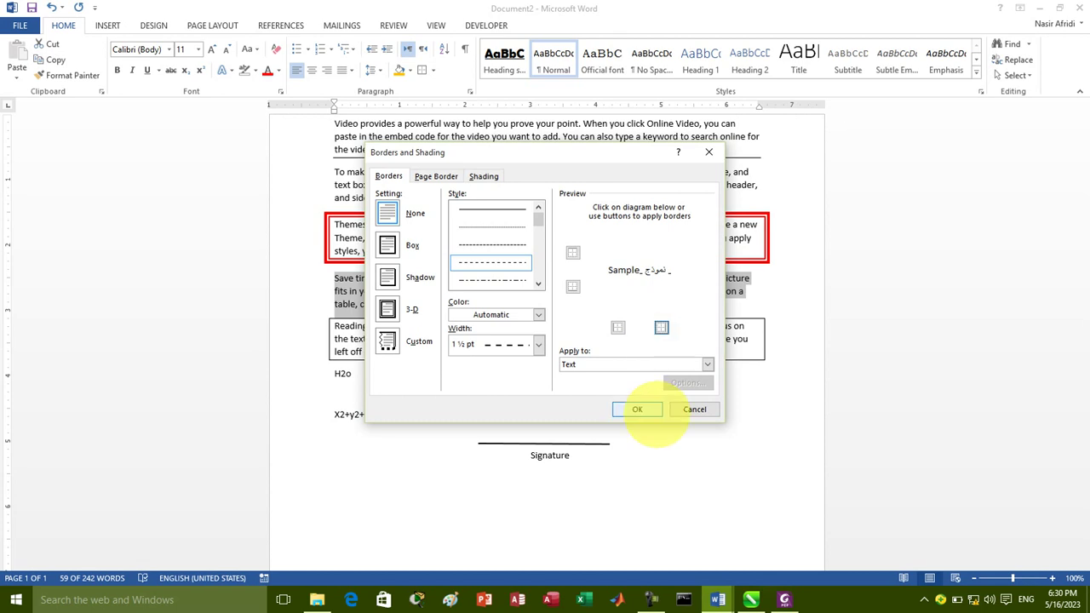
{"action": "left_click", "coordinate": [493, 211]}
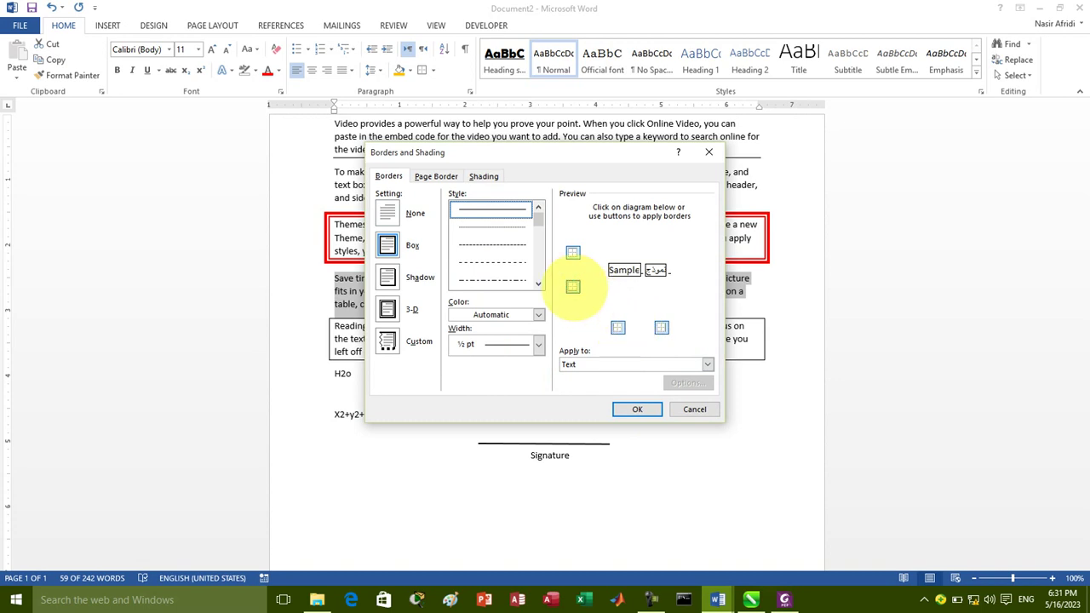
{"action": "mouse_move", "coordinate": [622, 150]}
{"action": "left_mouse_down"}
{"action": "mouse_move", "coordinate": [933, 464]}
{"action": "mouse_move", "coordinate": [931, 234]}
{"action": "left_mouse_up"}
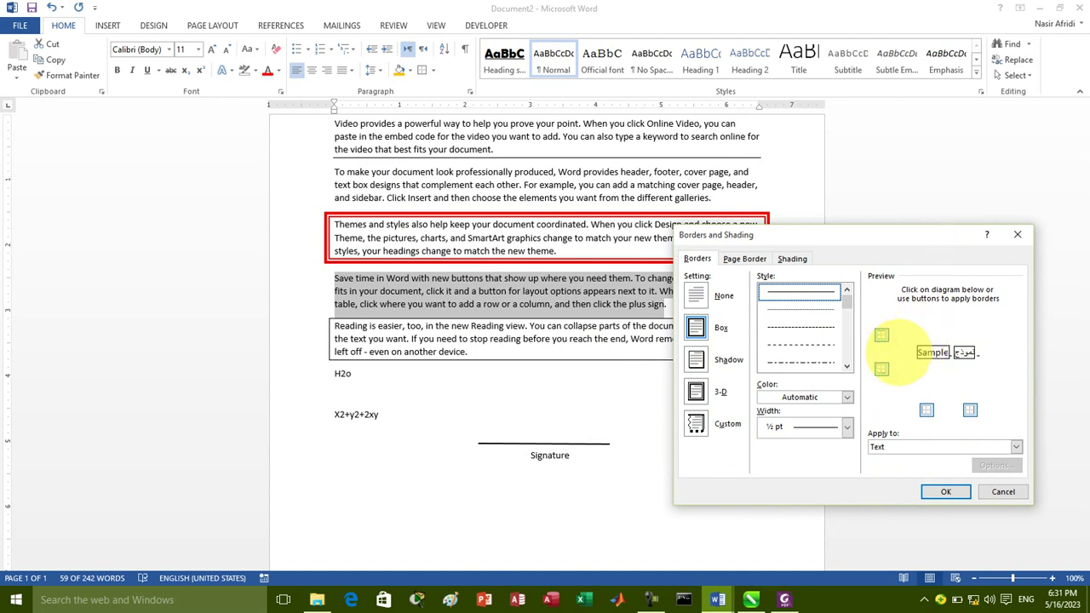
{"action": "left_click", "coordinate": [927, 410]}
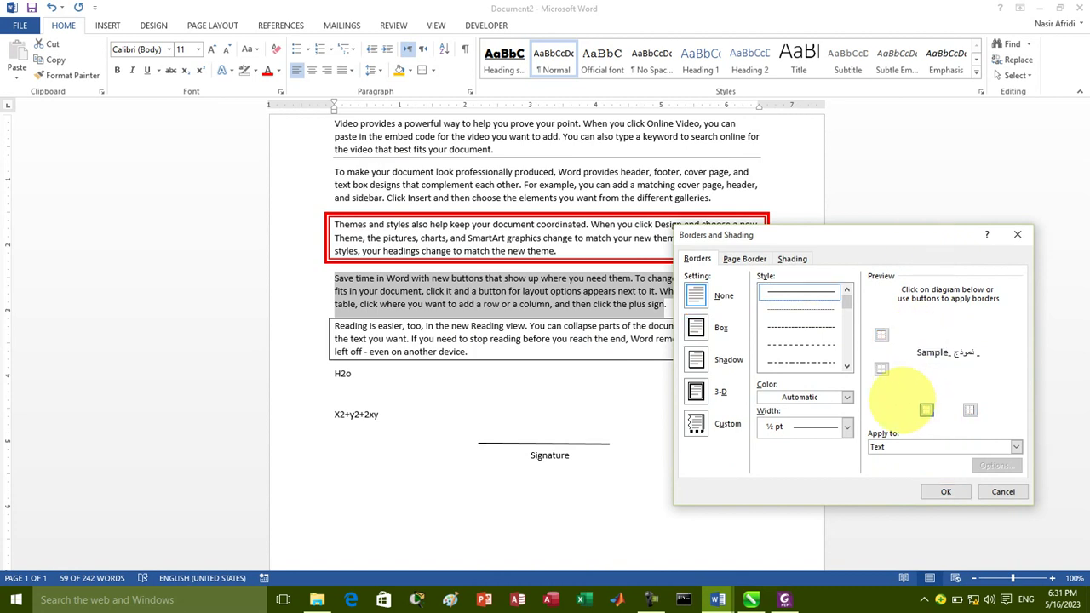
{"action": "left_click", "coordinate": [707, 329]}
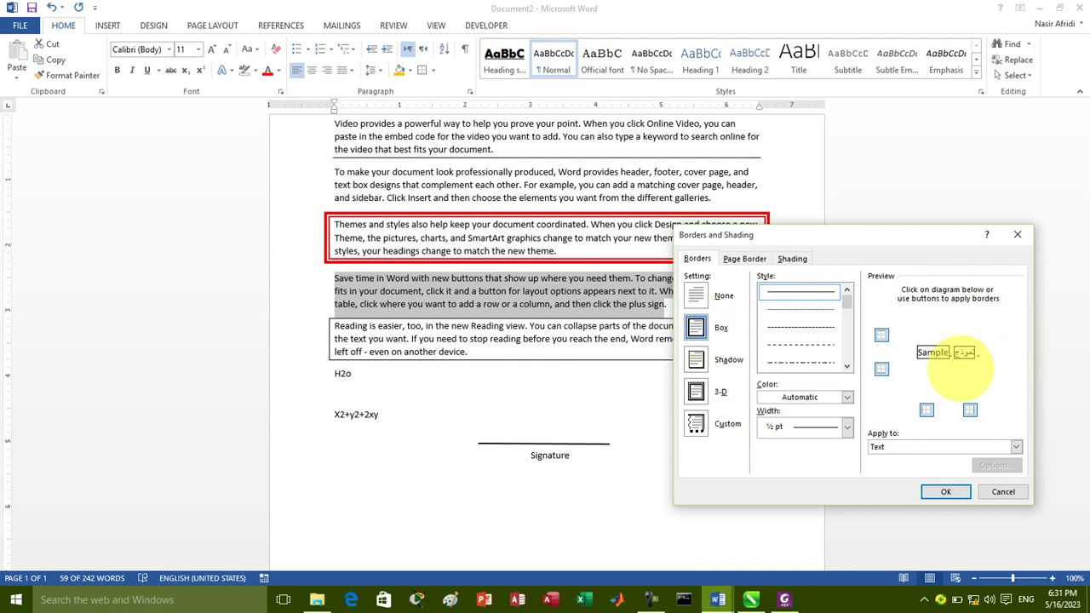
{"action": "left_click", "coordinate": [1017, 234]}
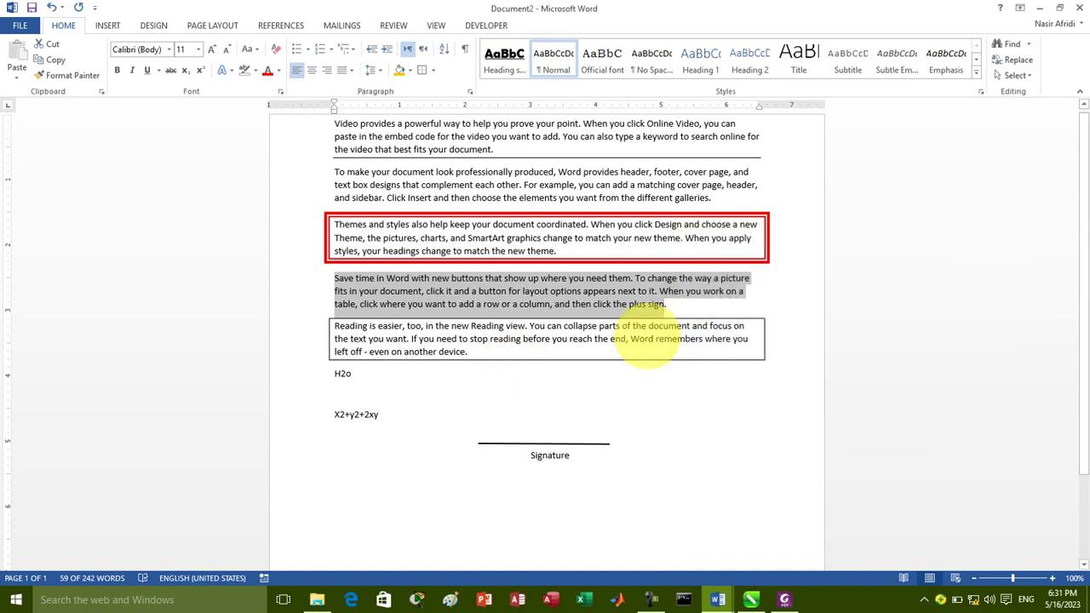
- Add blank lines above and below the 'Save time' paragraph and select the paragraph
{"action": "left_click", "coordinate": [668, 304]}
{"action": "key", "text": "Return"}
{"action": "key", "text": "Return"}
{"action": "key", "text": "Return"}
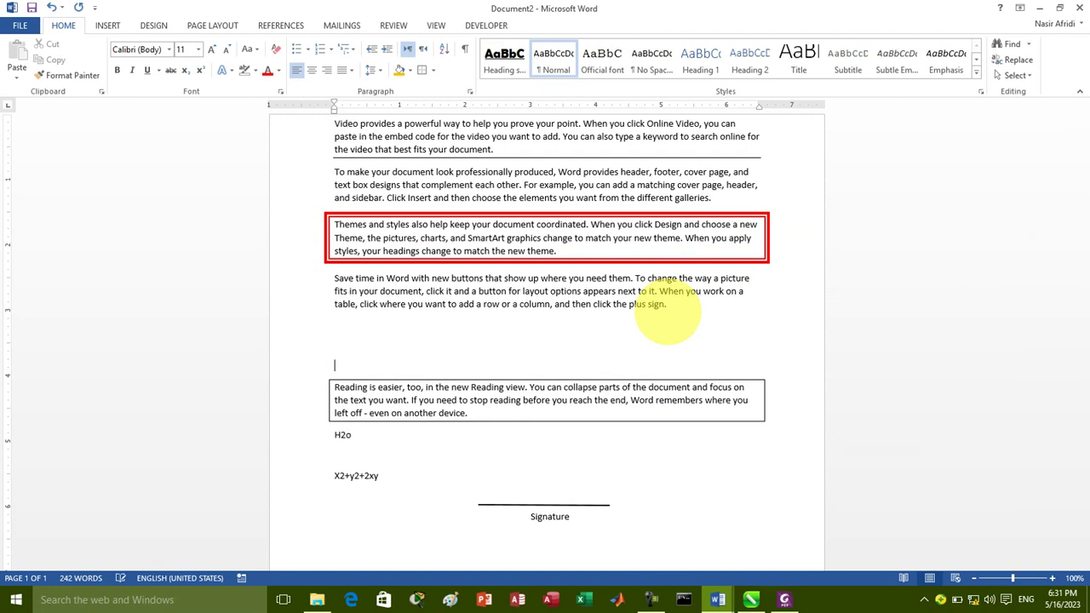
{"action": "left_click", "coordinate": [334, 278]}
{"action": "key", "text": "Return"}
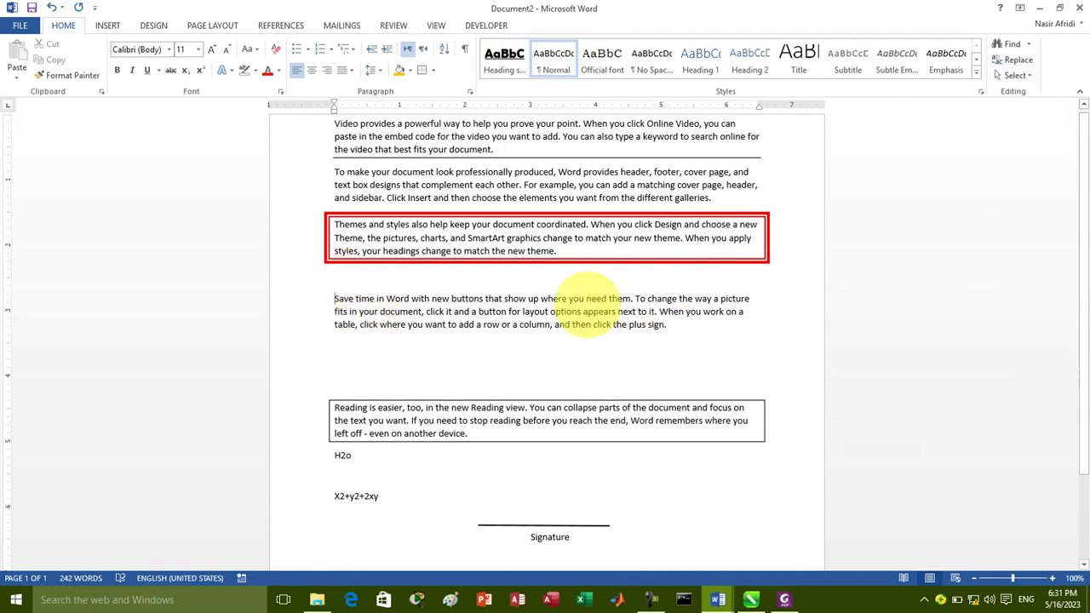
{"action": "left_click_drag", "start_coordinate": [667, 324], "coordinate": [547, 324]}
{"action": "left_click_drag", "start_coordinate": [328, 315], "coordinate": [283, 278]}
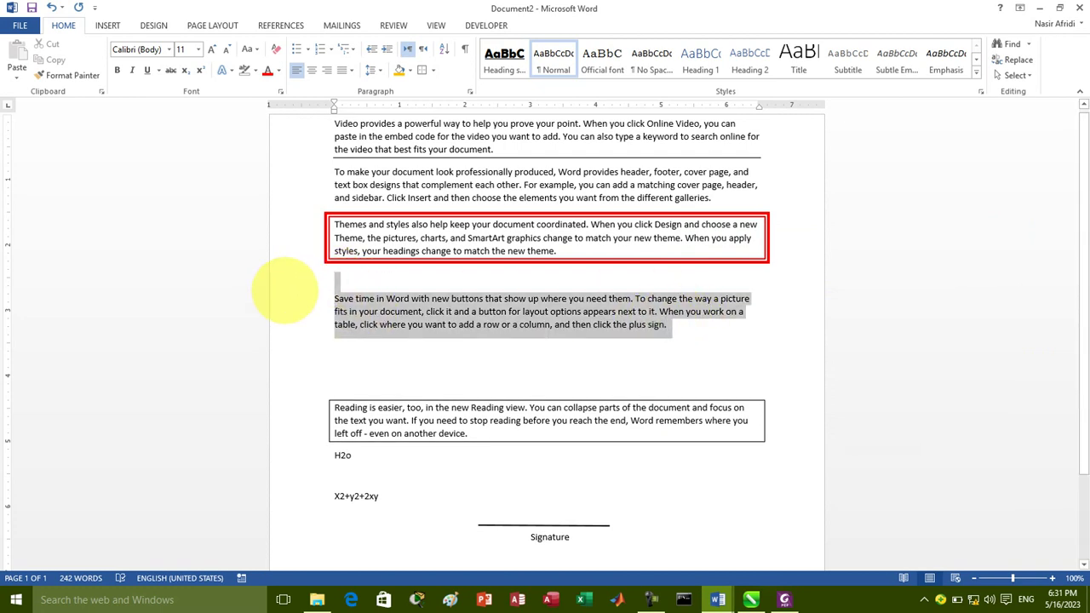
- Apply thin dashed ½ pt top and bottom borders to the 'Save time' paragraph
{"action": "left_click", "coordinate": [433, 70]}
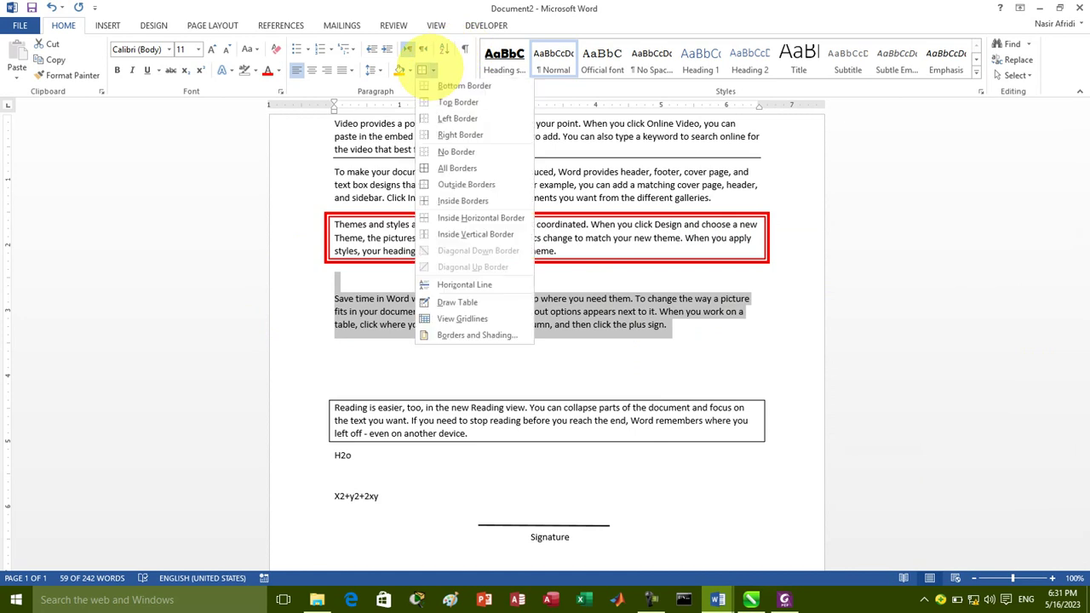
{"action": "left_click", "coordinate": [464, 337]}
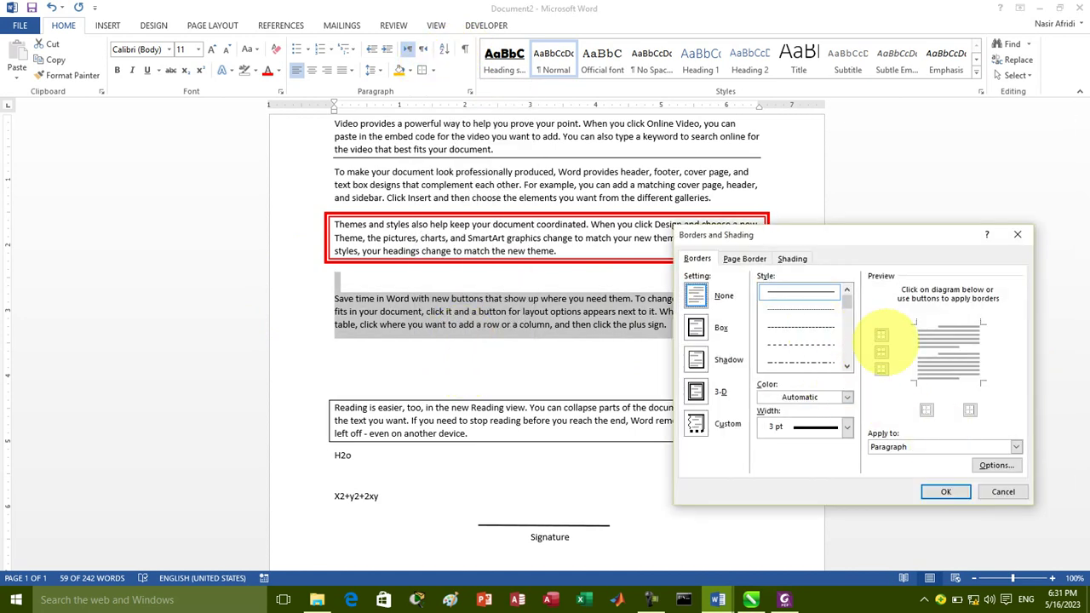
{"action": "left_click", "coordinate": [881, 335]}
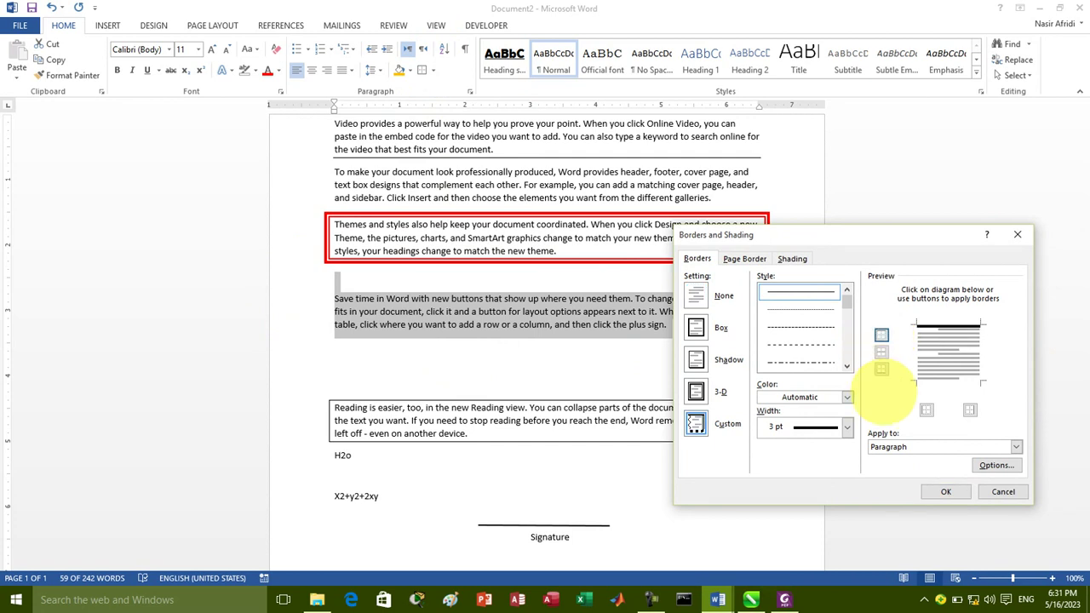
{"action": "left_click", "coordinate": [881, 369]}
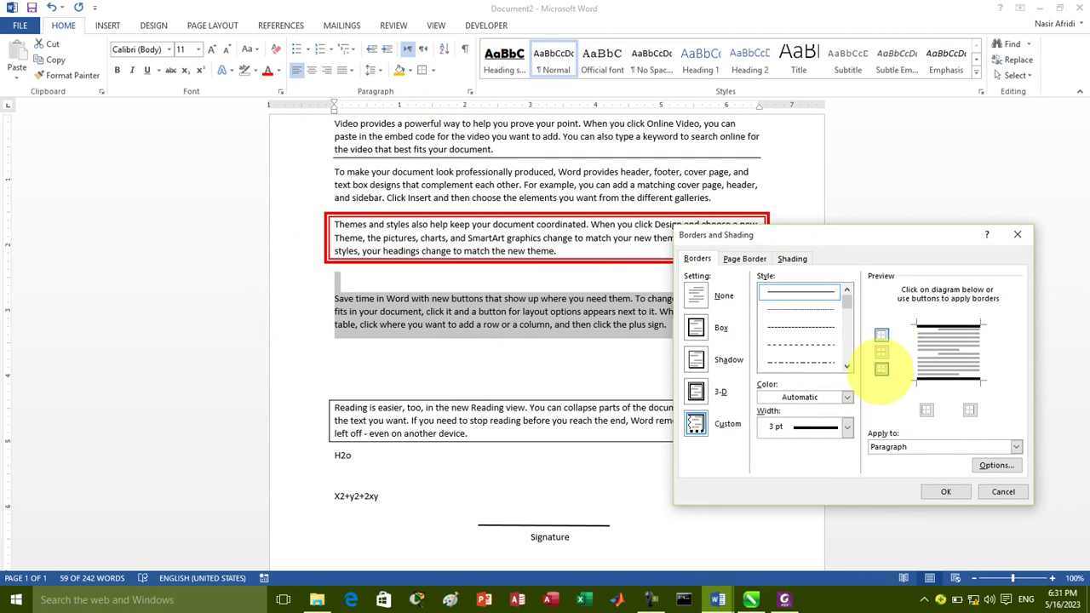
{"action": "left_click", "coordinate": [813, 343]}
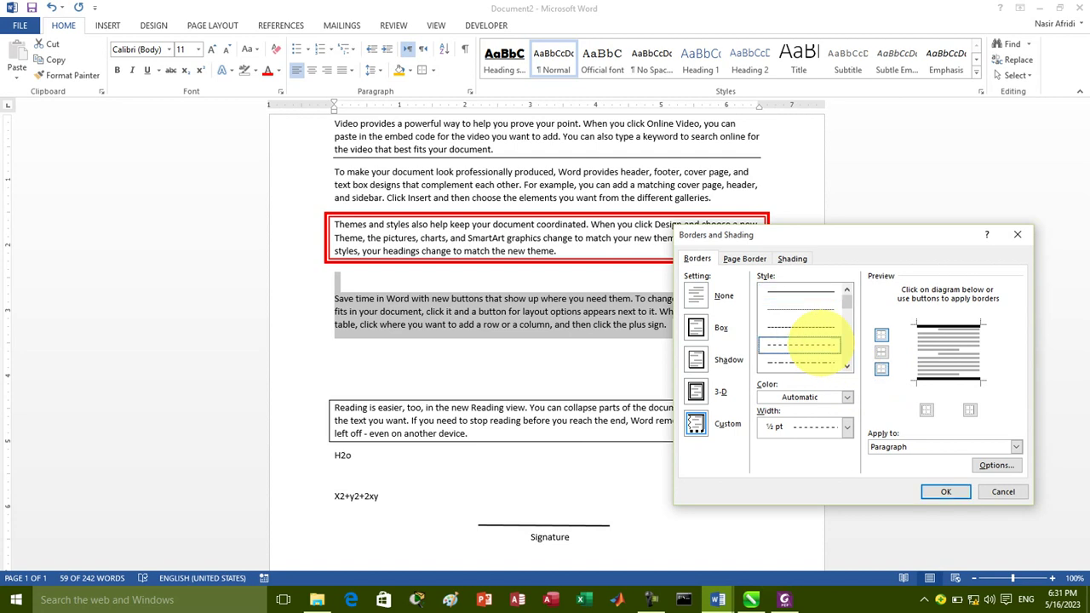
{"action": "left_click", "coordinate": [948, 324]}
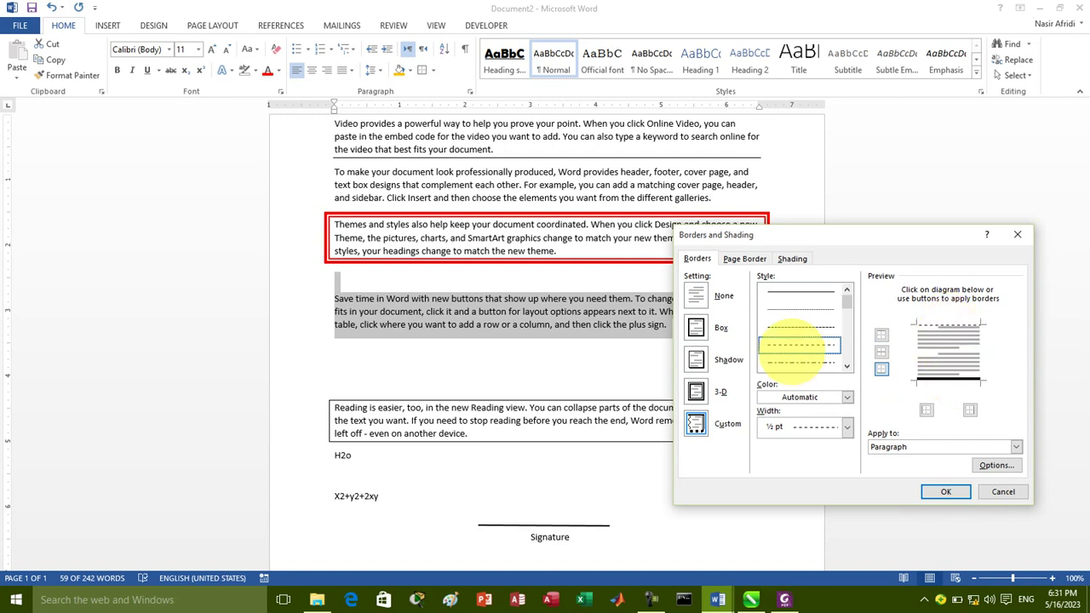
{"action": "left_click", "coordinate": [948, 380]}
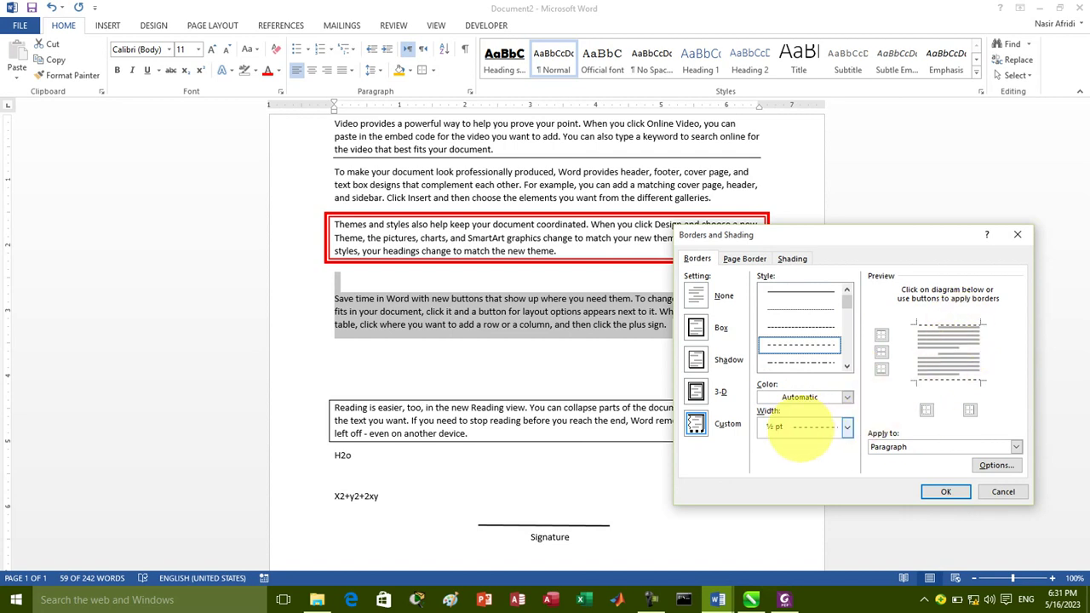
{"action": "left_click", "coordinate": [946, 492]}
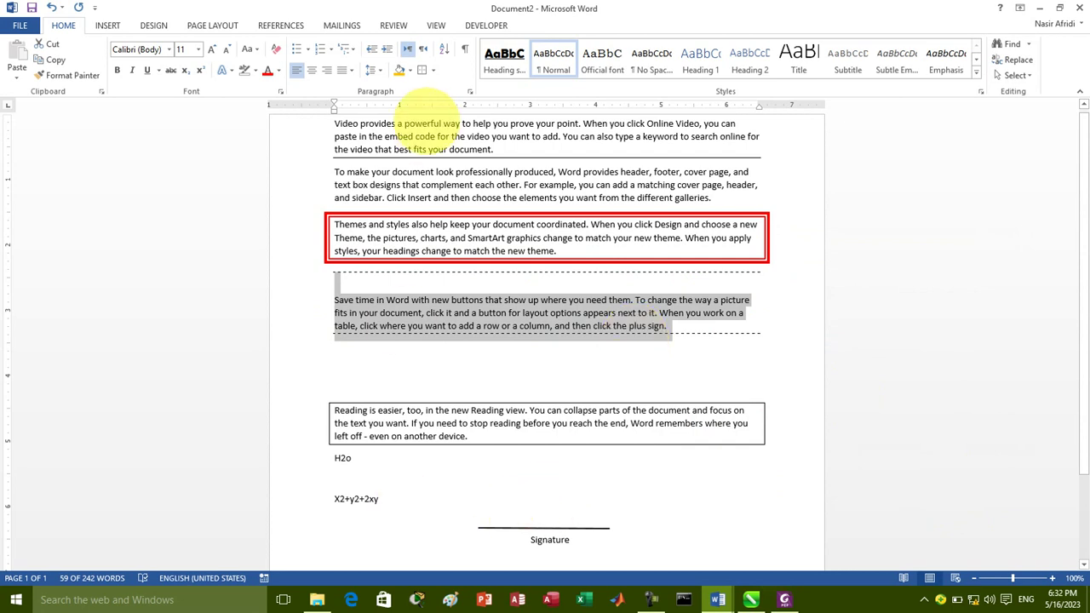
{"action": "left_click", "coordinate": [433, 70]}
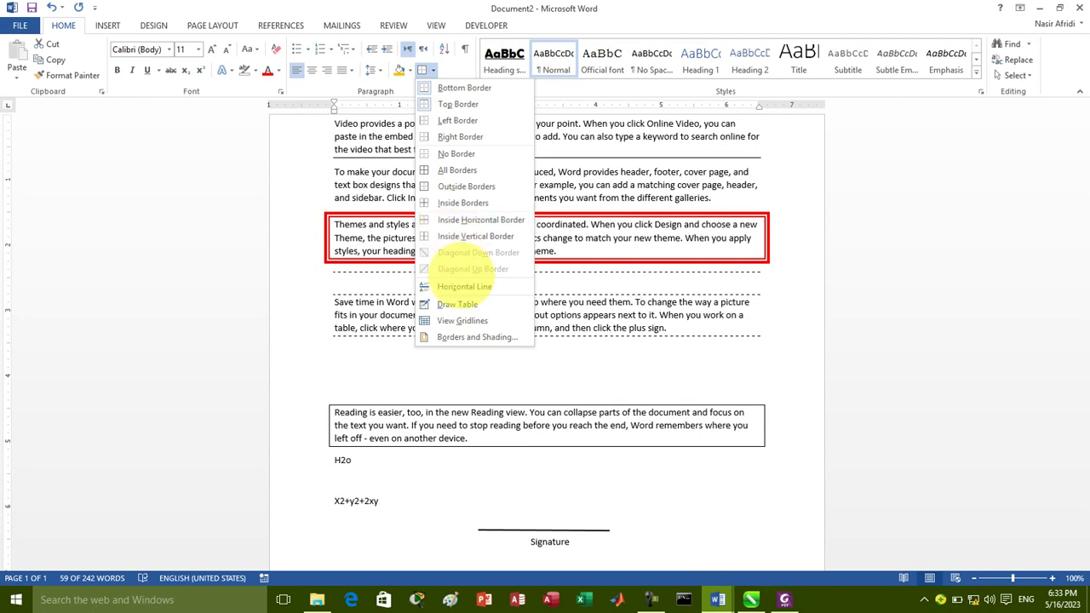
- Use Draw Table to draw two empty table boxes between the first and second paragraphs
{"action": "left_click", "coordinate": [457, 304]}
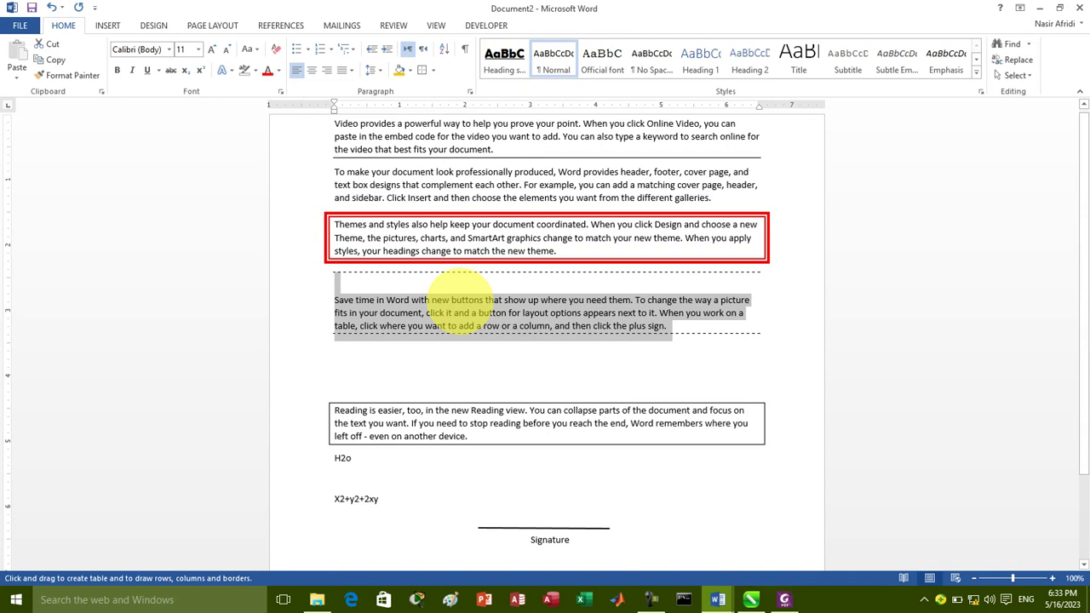
{"action": "left_click_drag", "start_coordinate": [339, 179], "coordinate": [769, 180]}
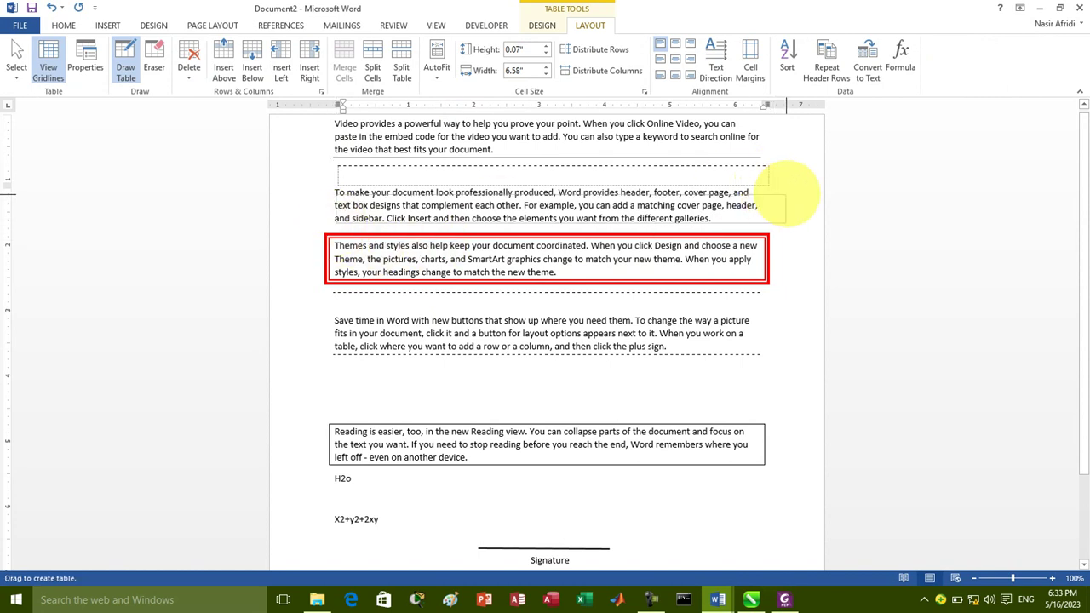
{"action": "left_click_drag", "start_coordinate": [757, 223], "coordinate": [778, 204]}
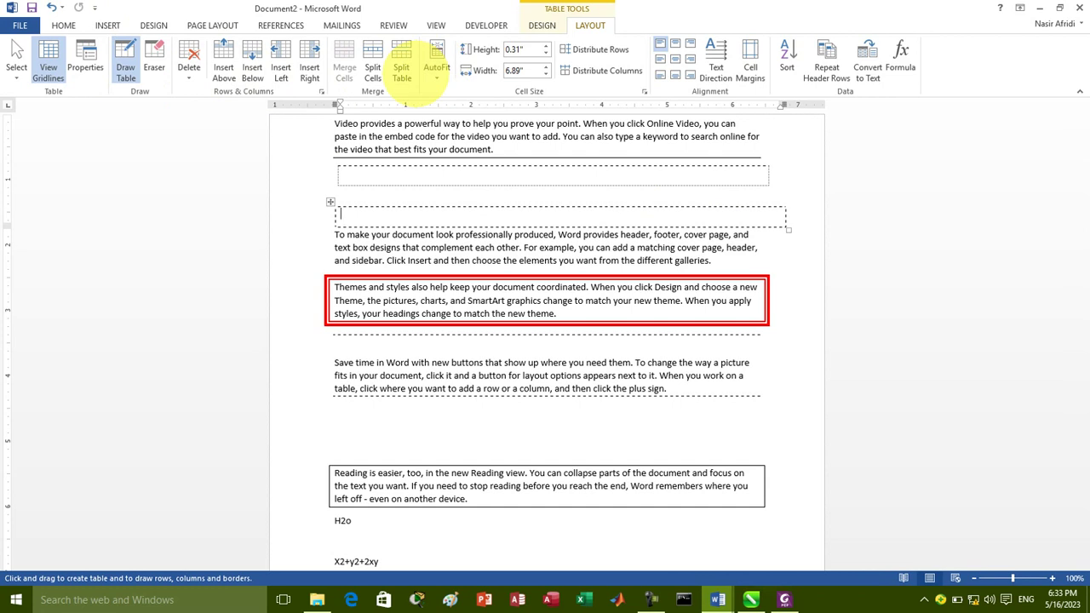
{"action": "left_click", "coordinate": [106, 25]}
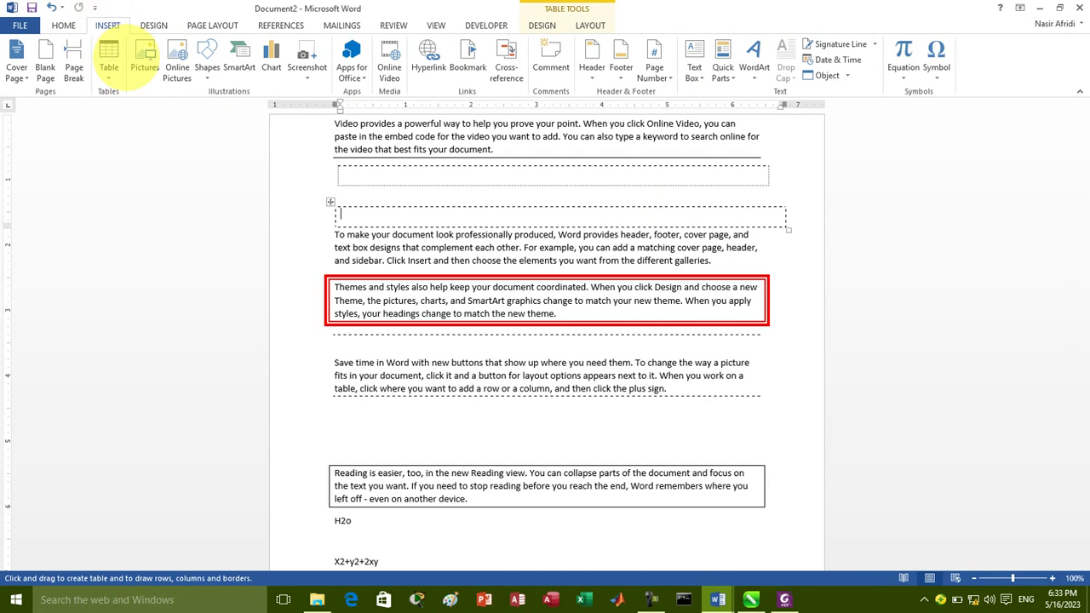
- Open the Insert Table grid, dismiss it without adding a table, and return to Home
{"action": "left_click", "coordinate": [109, 70]}
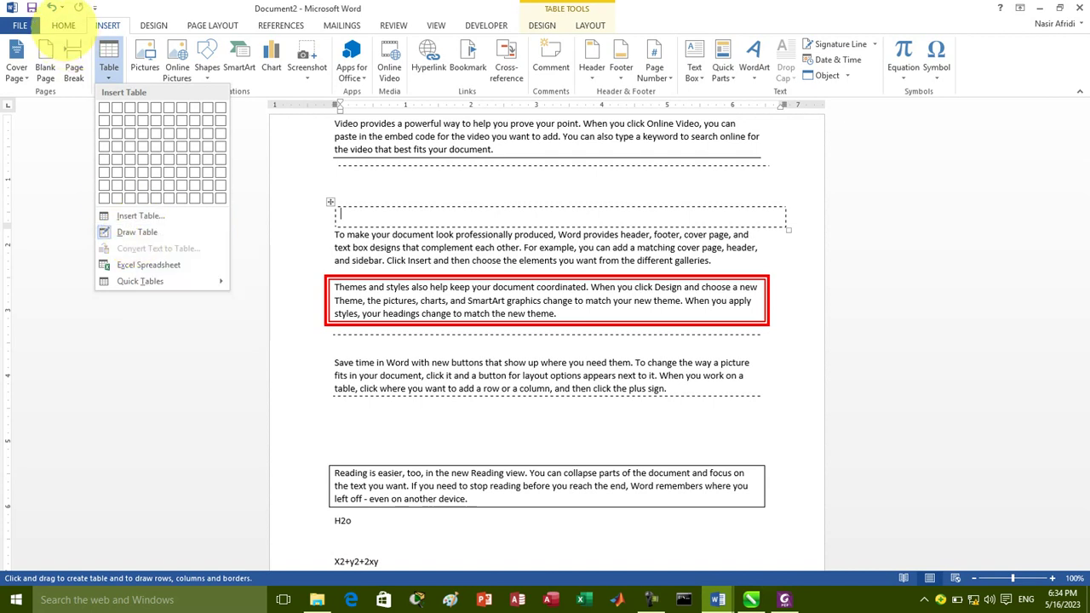
{"action": "left_click", "coordinate": [63, 25]}
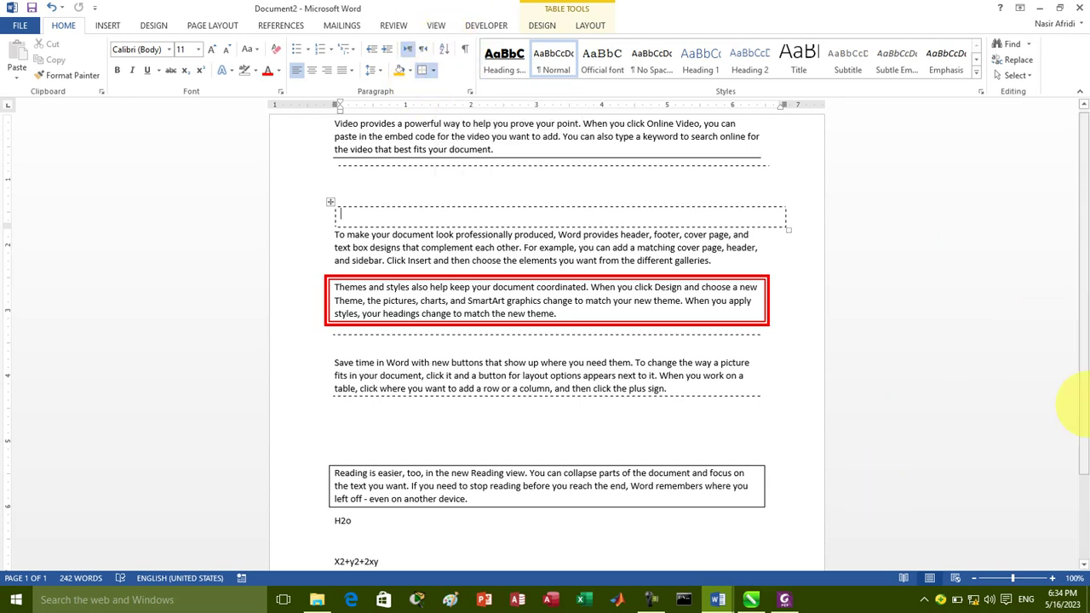
- Start a new document and type the numbers 1, 3, 2, 4, 6, 9, 7, 8 on separate lines
{"action": "scroll", "coordinate": [1077, 302], "scroll_direction": "down", "scroll_amount": 3}
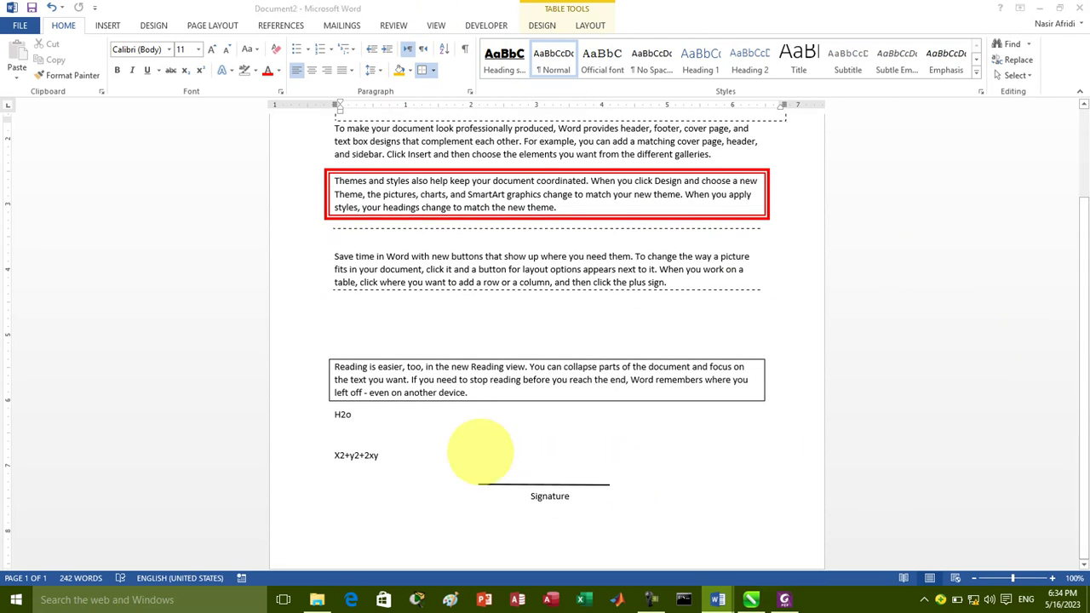
{"action": "key", "text": "ctrl+n"}
{"action": "type", "text": "1"}
{"action": "type", "text": " 3 2 4 "}
{"action": "type", "text": "6 "}
{"action": "type", "text": "9"}
{"action": "key", "text": "Return"}
{"action": "type", "text": "7"}
{"action": "key", "text": "BackSpace"}
{"action": "type", "text": "7 8"}
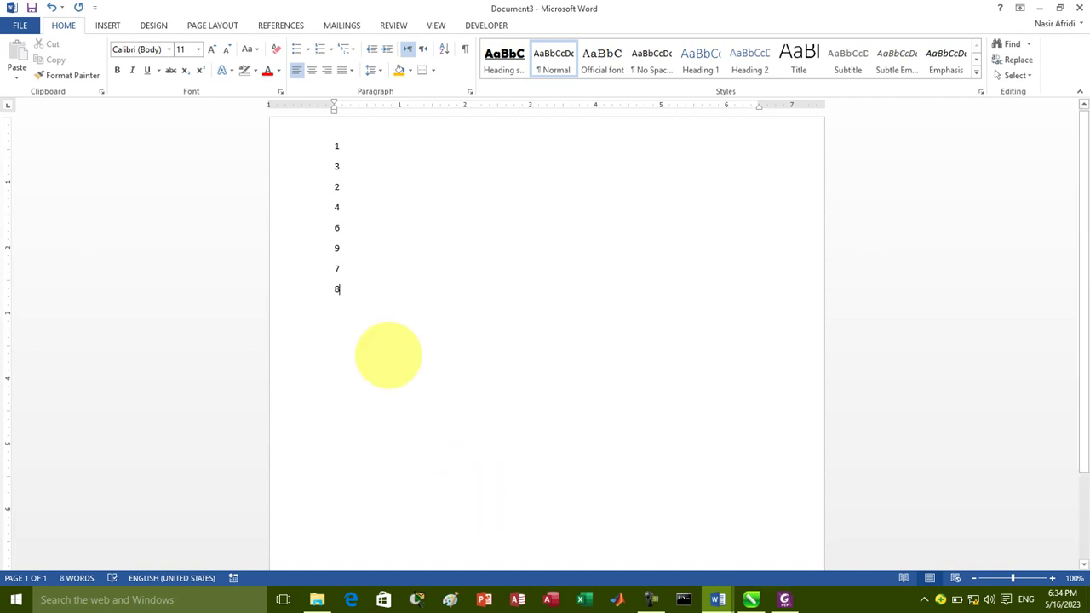
- Sort the number lines ascending, then re-sort them descending from 9 down to 1
{"action": "left_click_drag", "start_coordinate": [341, 290], "coordinate": [336, 136]}
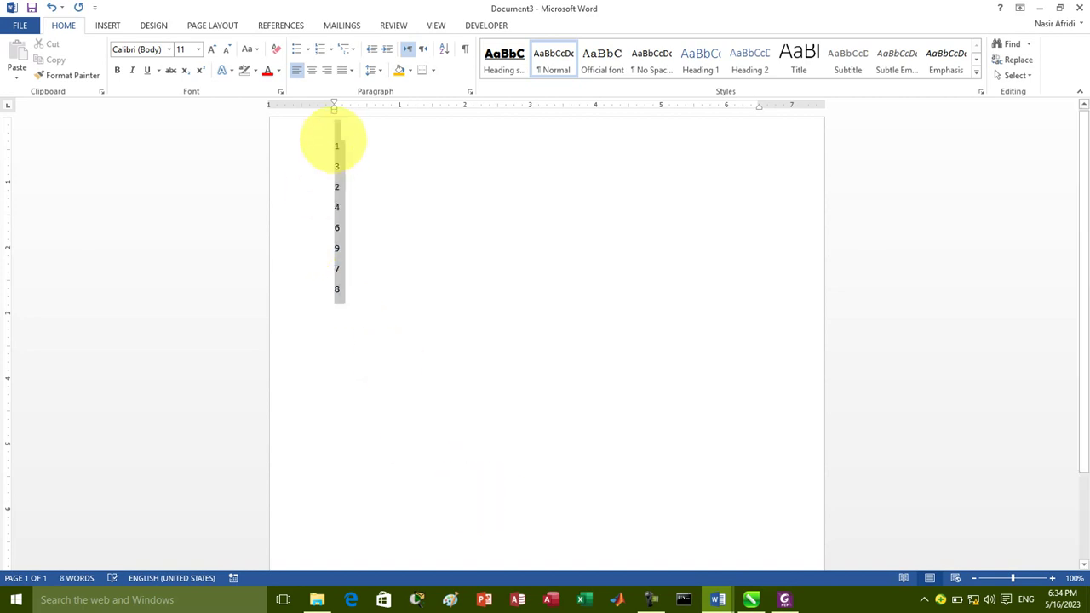
{"action": "left_click", "coordinate": [444, 49]}
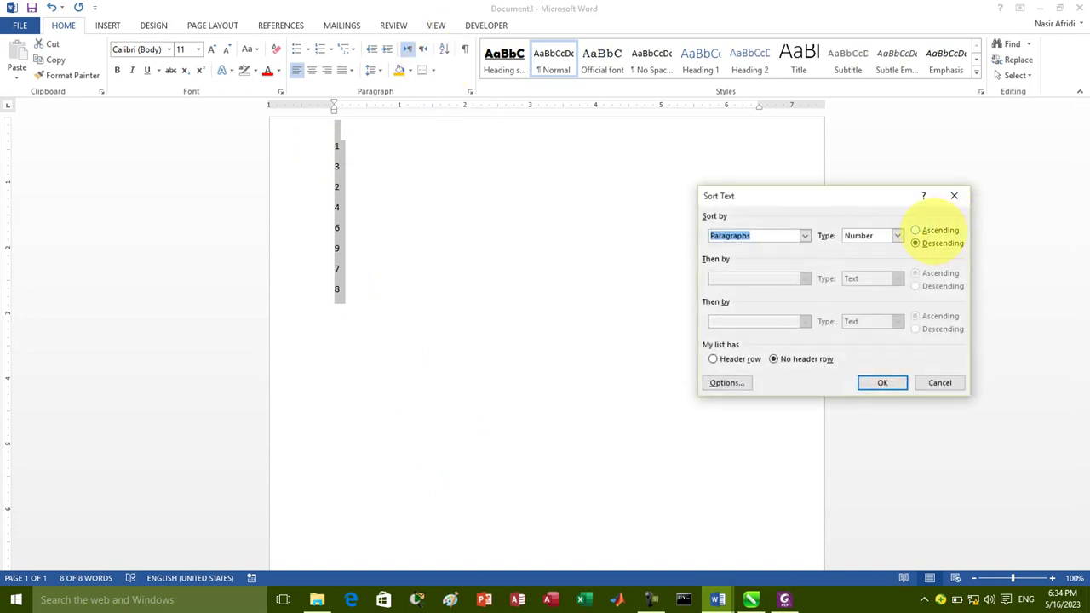
{"action": "left_click", "coordinate": [932, 229]}
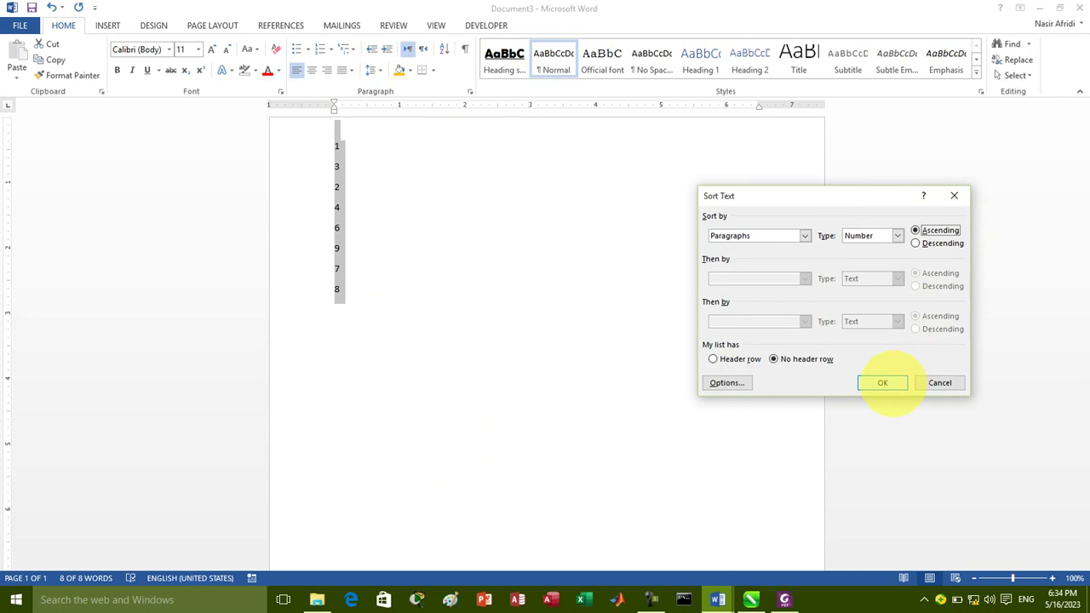
{"action": "left_click", "coordinate": [885, 382]}
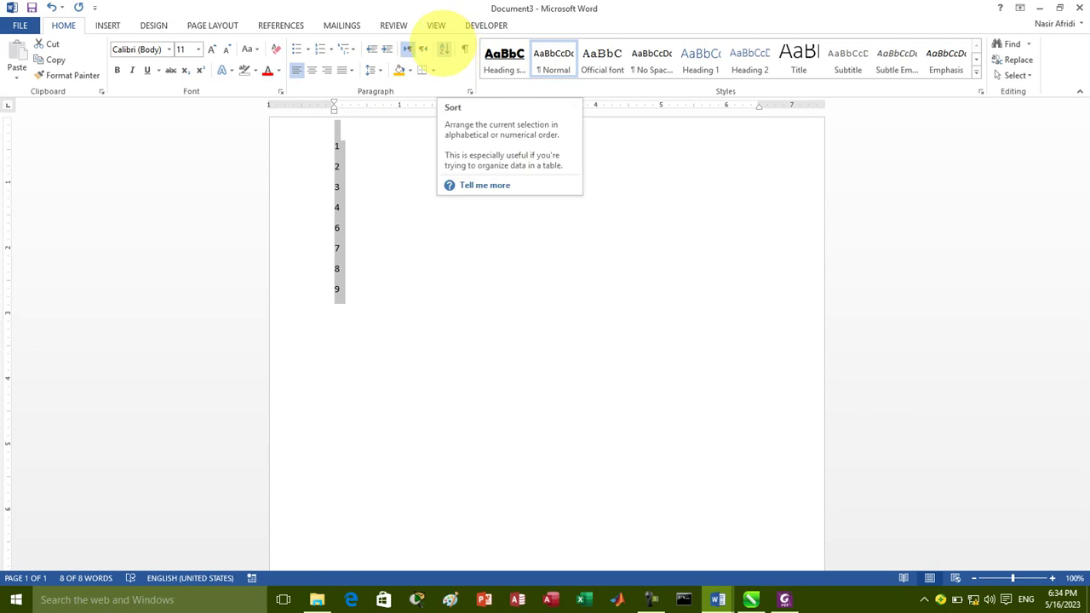
{"action": "left_click", "coordinate": [444, 48]}
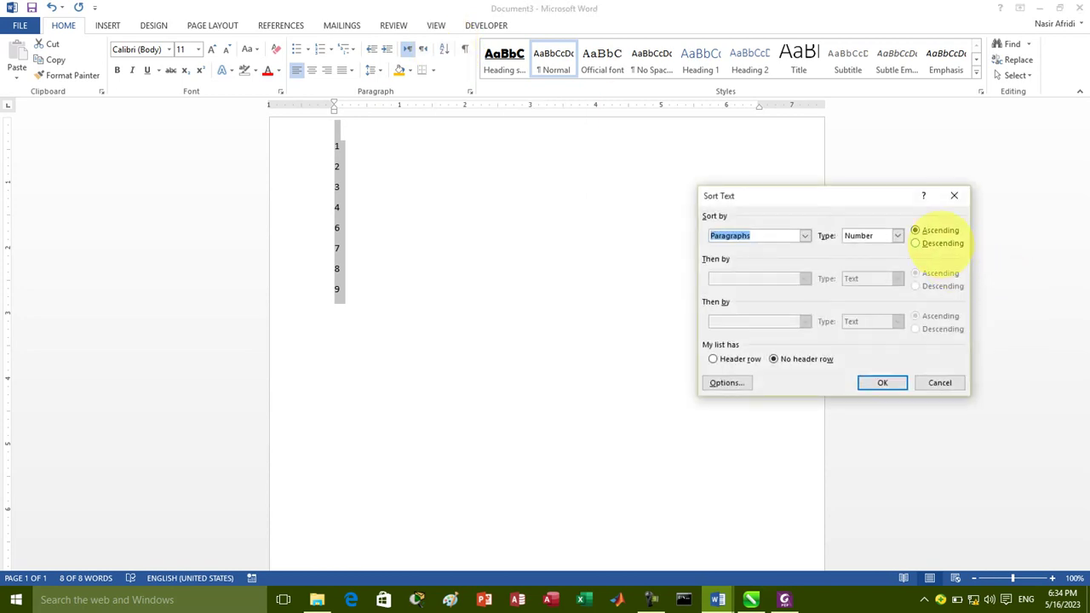
{"action": "left_click", "coordinate": [937, 243]}
{"action": "left_click", "coordinate": [882, 382]}
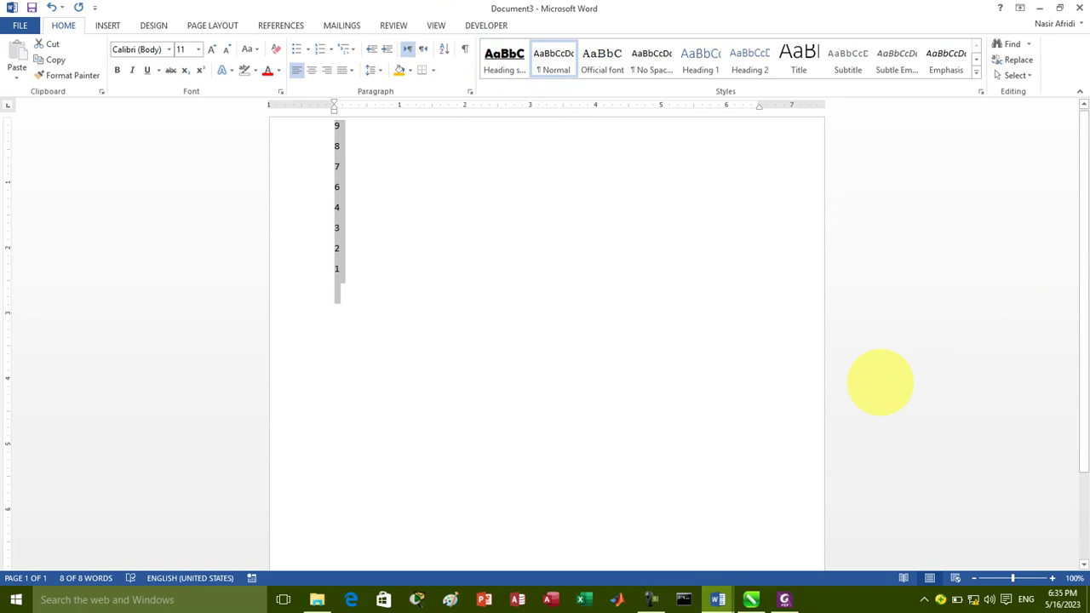
- Type the letters A and Z on new lines below the number list
{"action": "left_click", "coordinate": [456, 354]}
{"action": "key", "text": "Return"}
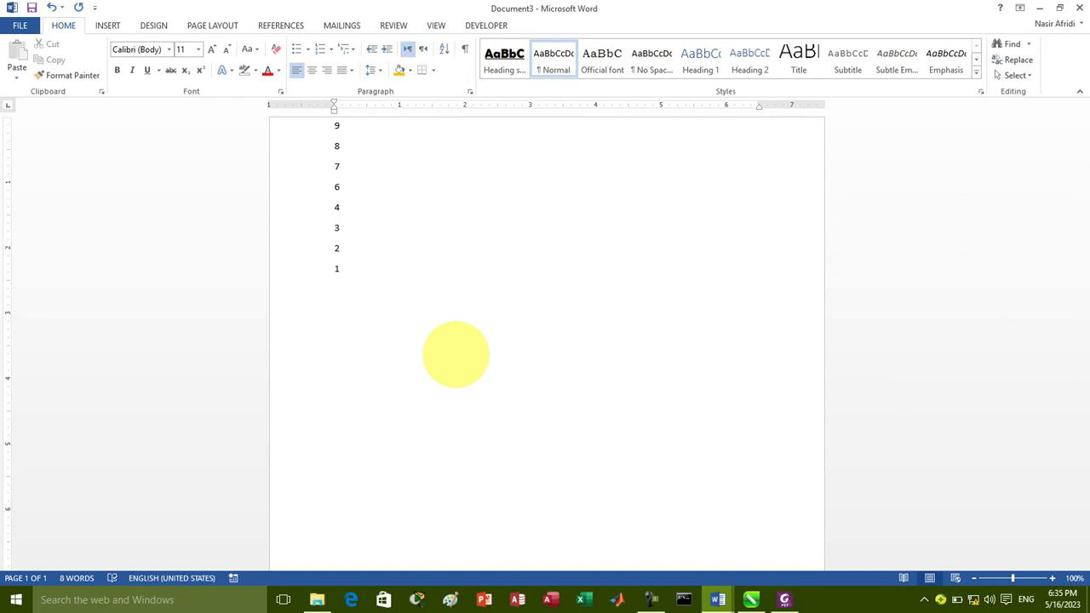
{"action": "type", "text": "A "}
{"action": "type", "text": "Z"}
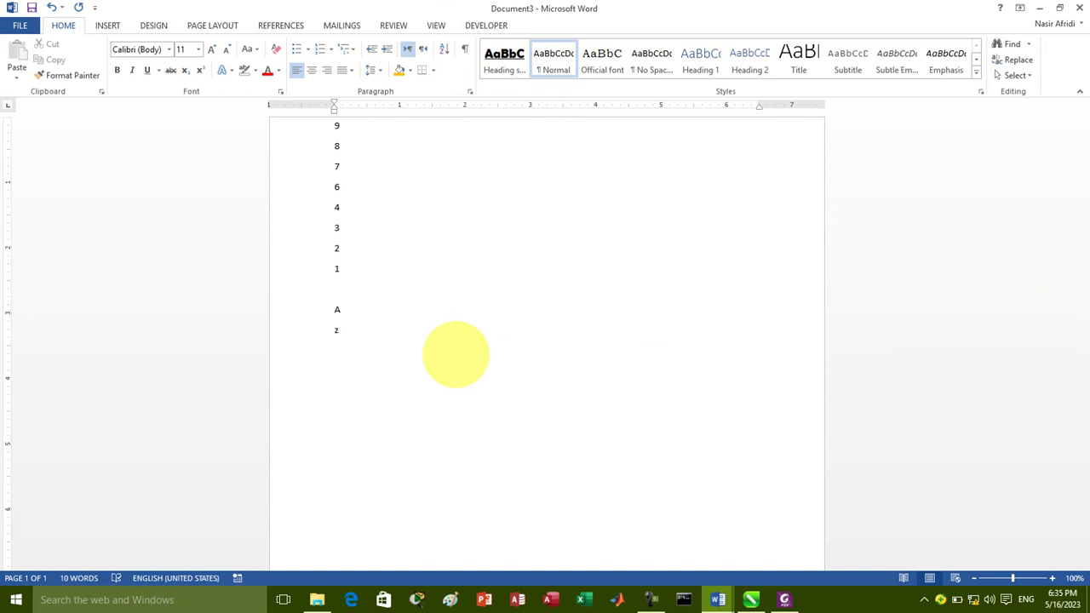
- Add the letters D, W, X and C on separate lines below A and Z
{"action": "key", "text": "Return"}
{"action": "type", "text": "D"}
{"action": "key", "text": "Return"}
{"action": "type", "text": "W"}
{"action": "key", "text": "Return"}
{"action": "type", "text": "X"}
{"action": "key", "text": "Return"}
{"action": "type", "text": "c"}
{"action": "key", "text": "Return"}
{"action": "type", "text": "d"}
{"action": "key", "text": "Return"}
{"action": "key", "text": "BackSpace"}
{"action": "key", "text": "BackSpace"}
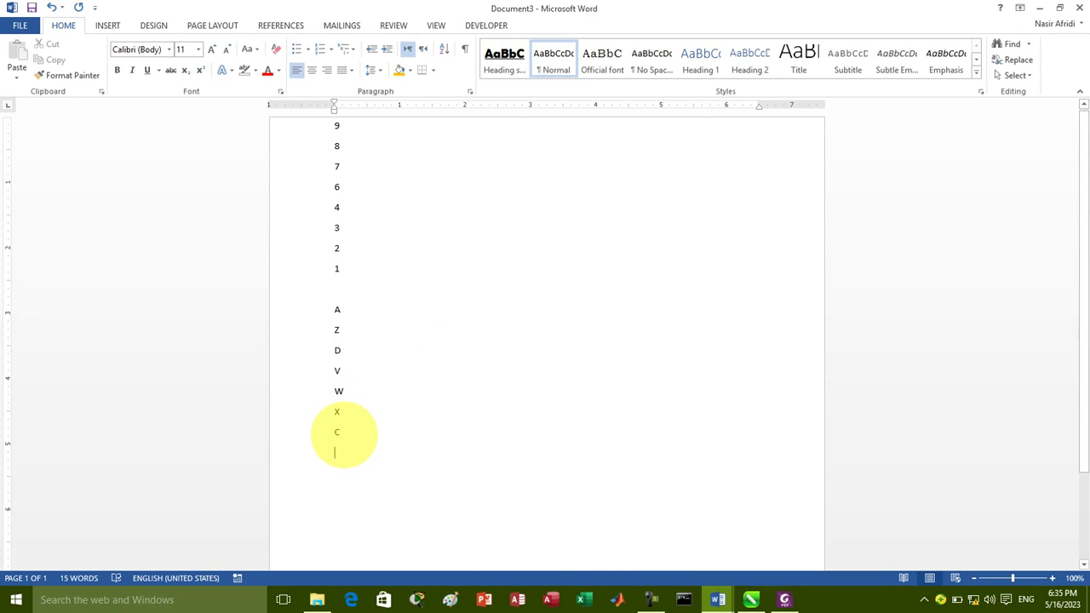
- Sort the letter lines ascending, then re-sort them descending so they run Z to A
{"action": "left_click_drag", "start_coordinate": [341, 434], "coordinate": [333, 313]}
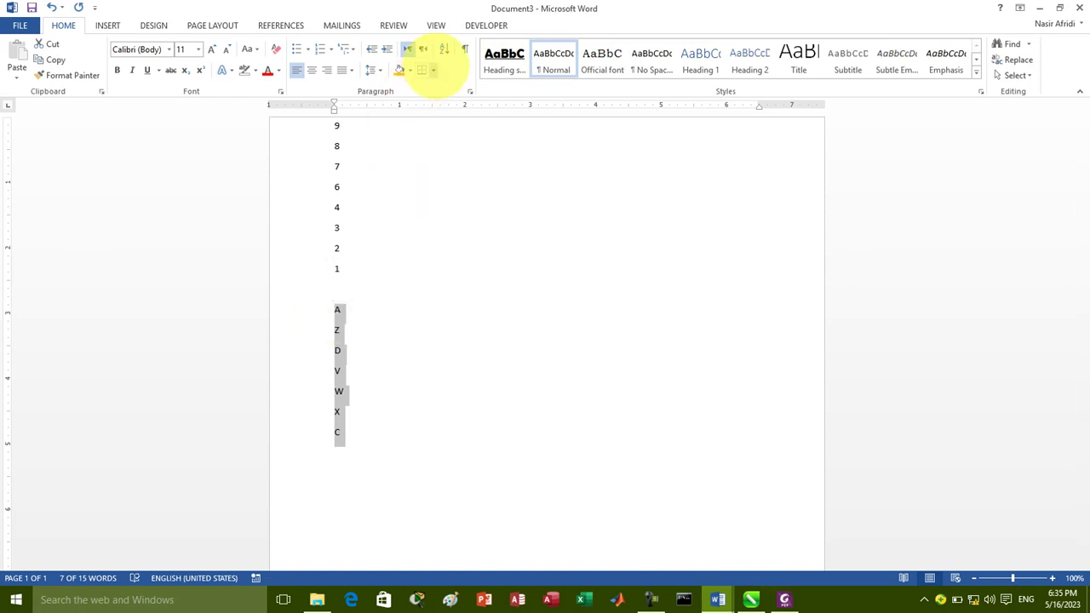
{"action": "left_click", "coordinate": [443, 49]}
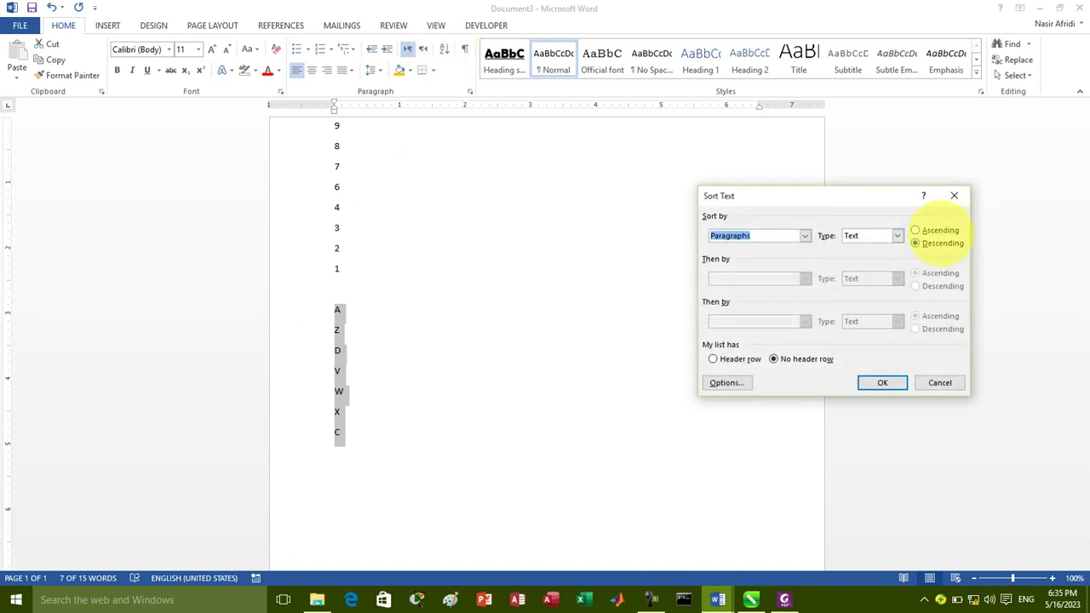
{"action": "left_click", "coordinate": [939, 231]}
{"action": "left_click", "coordinate": [885, 382]}
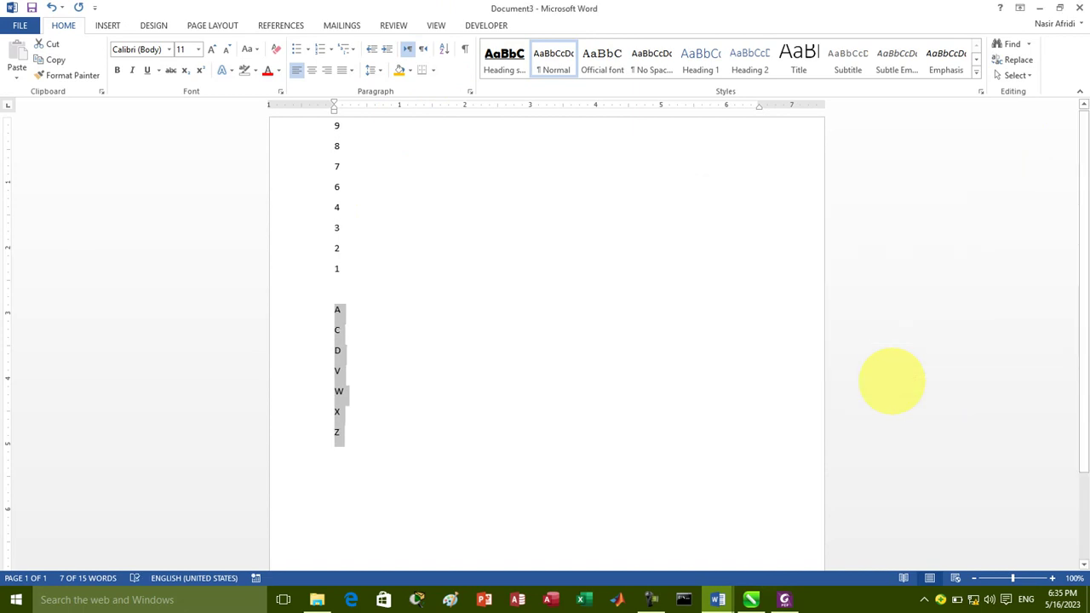
{"action": "left_click", "coordinate": [444, 48]}
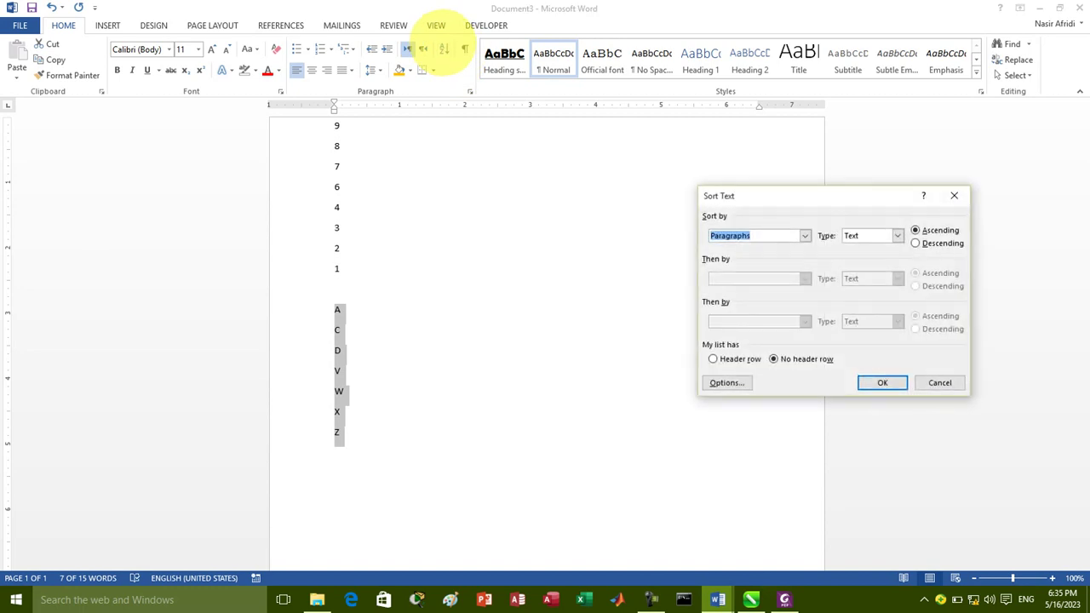
{"action": "left_click", "coordinate": [939, 243]}
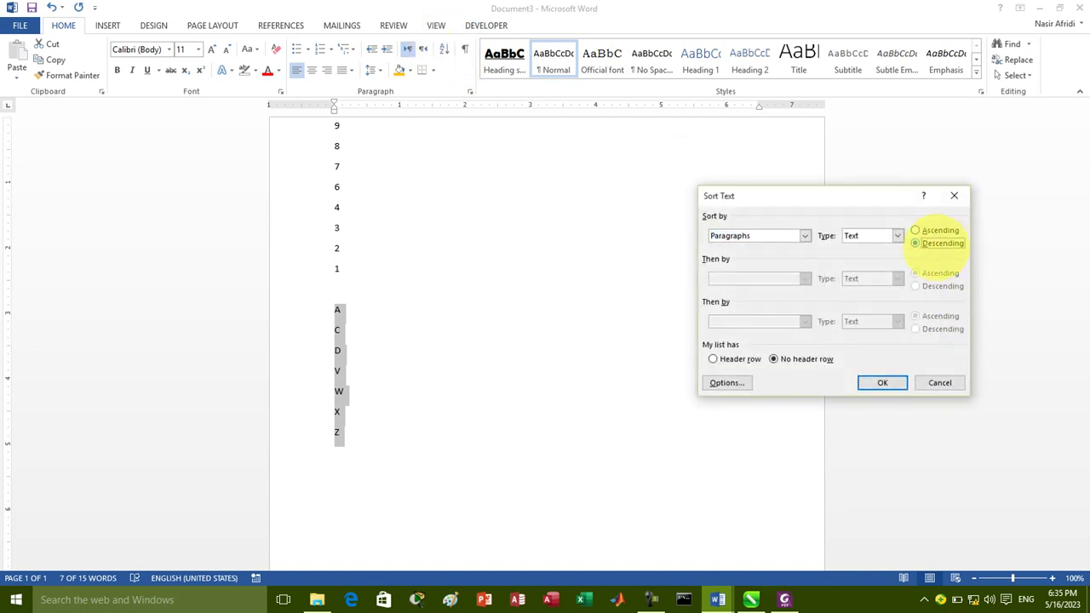
{"action": "left_click", "coordinate": [882, 383]}
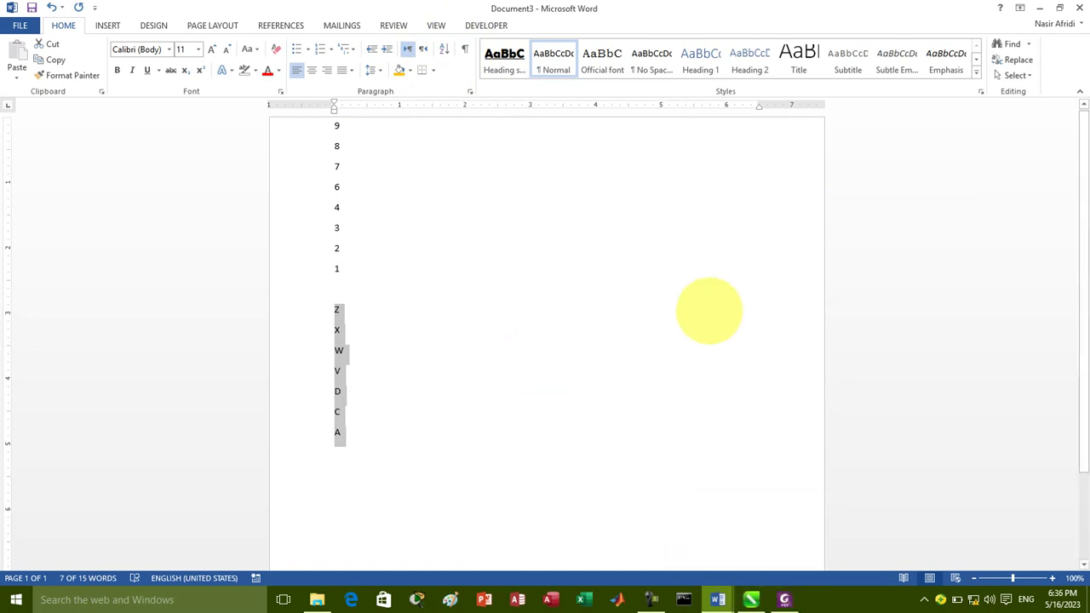
- Start a new blank document and type =rand(30)
{"action": "key", "text": "ctrl+End"}
{"action": "key", "text": "ctrl+n"}
{"action": "type", "text": "=rand("}
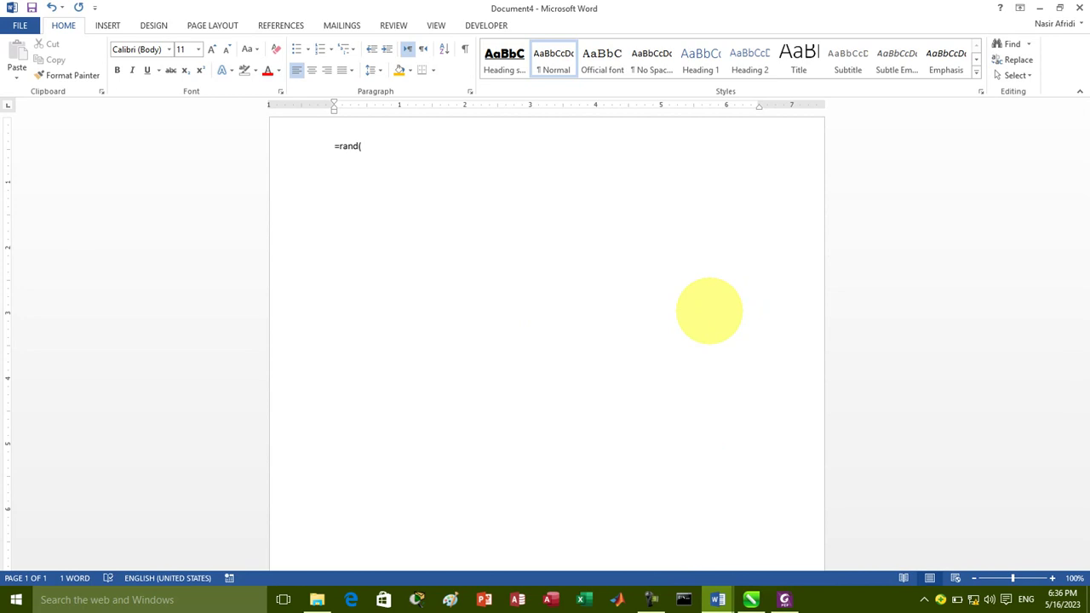
{"action": "type", "text": "30)"}
- Generate the =rand(30) sample paragraphs, select them all, and toggle formatting marks on and off
{"action": "key", "text": "Return"}
{"action": "key", "text": "ctrl+a"}
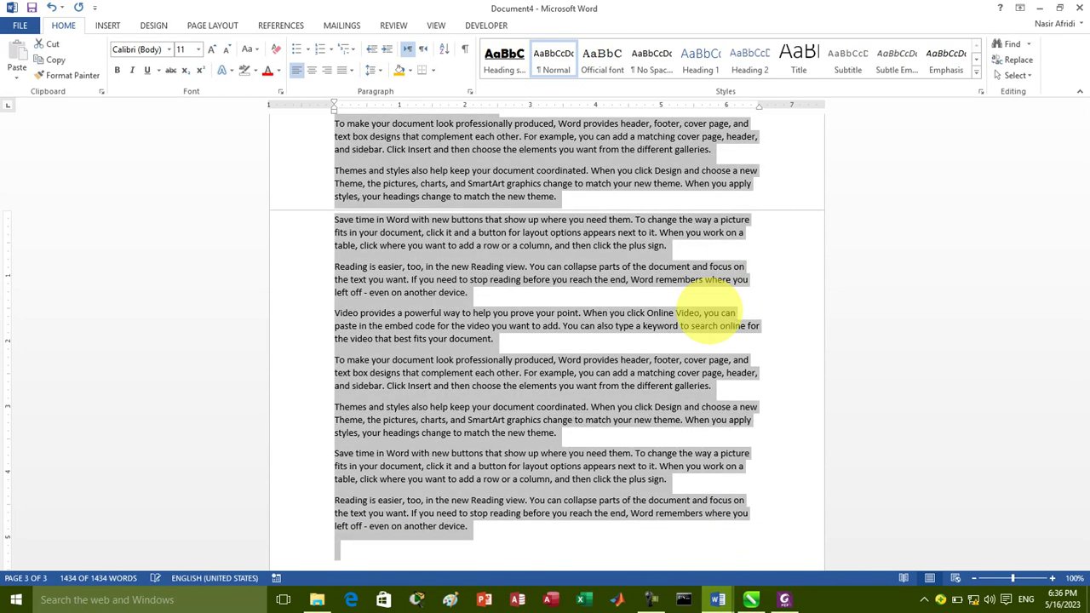
{"action": "left_click", "coordinate": [465, 49]}
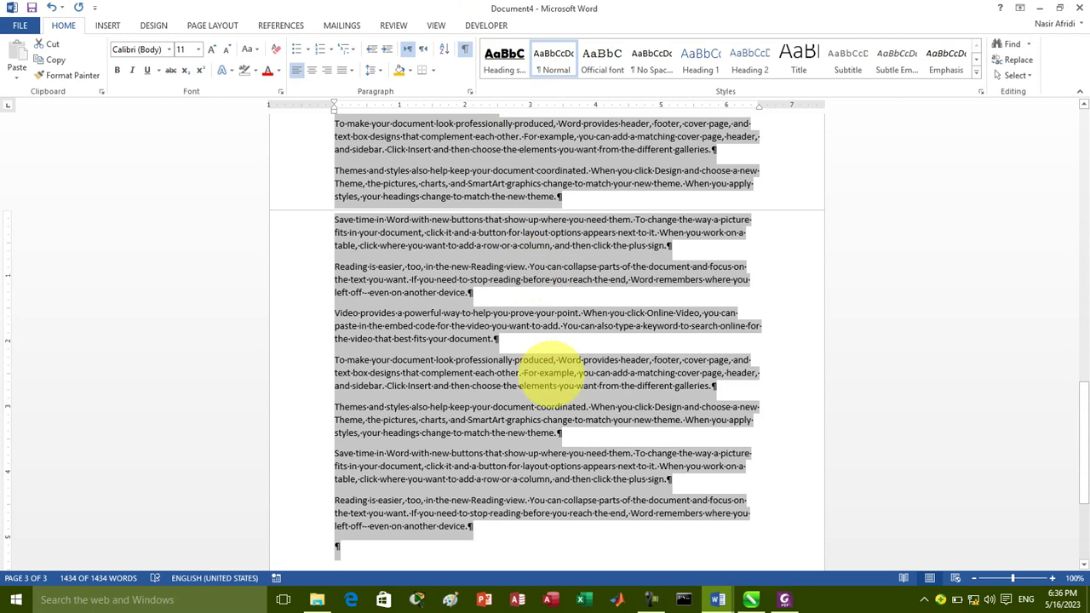
{"action": "key", "text": "ctrl+shift+8"}
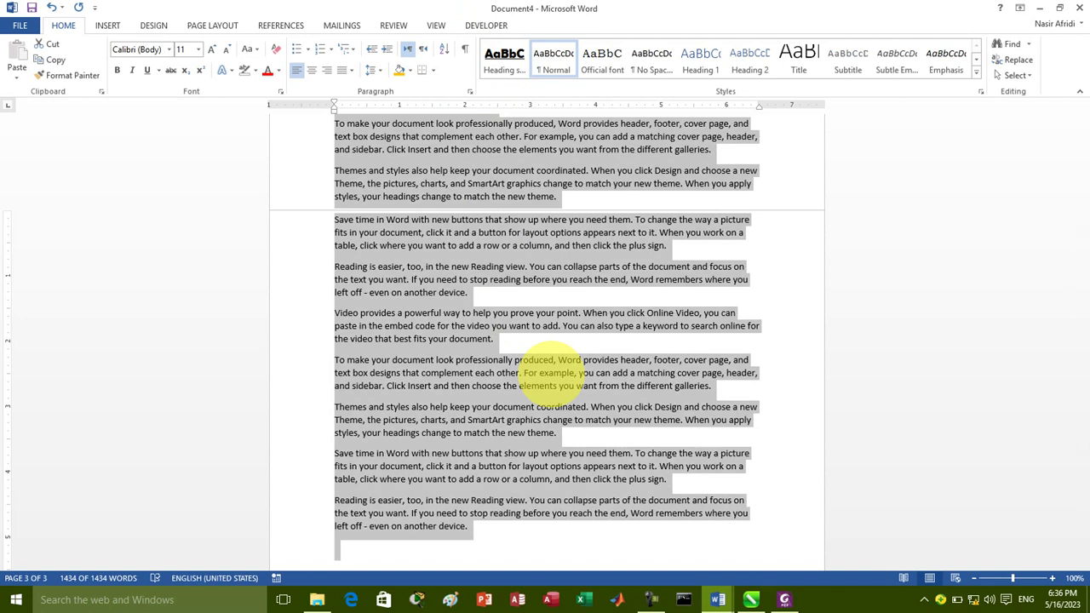
{"action": "key", "text": "ctrl+shift+8"}
{"action": "key", "text": "ctrl+shift+8"}
{"action": "key", "text": "ctrl+shift+8"}
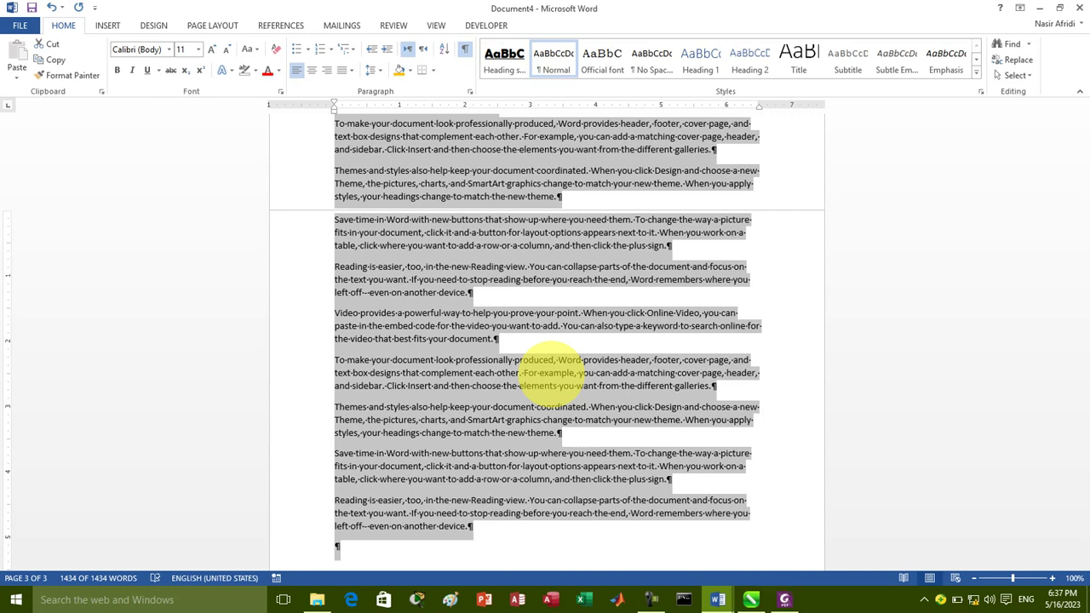
{"action": "key", "text": "ctrl+shift+8"}
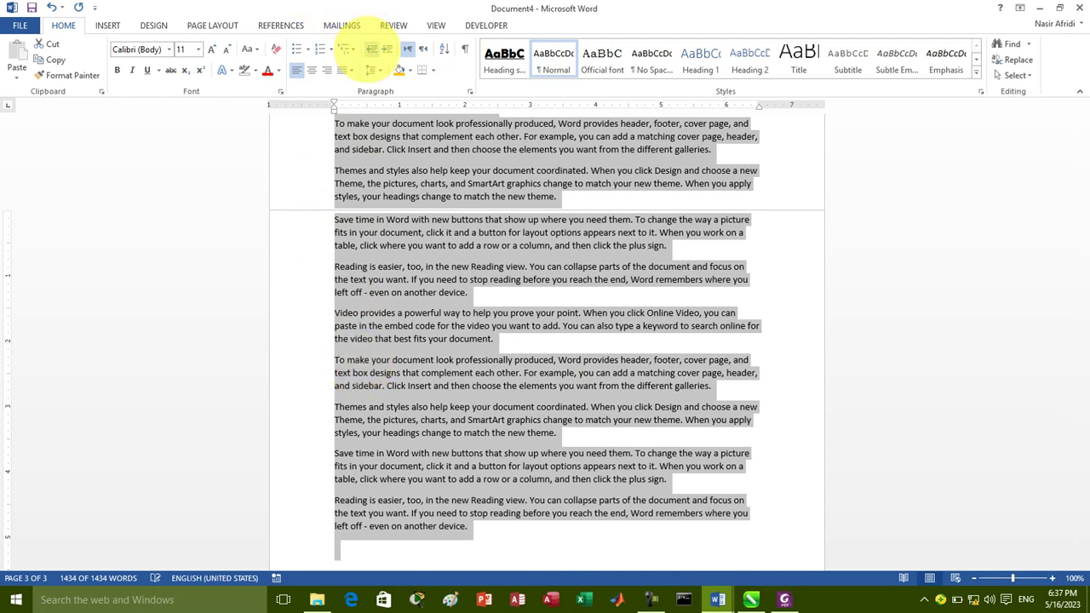
- Indent the sample paragraphs three levels, bring them back to the margin, then open a new blank document
{"action": "left_click", "coordinate": [388, 49]}
{"action": "left_click", "coordinate": [387, 49]}
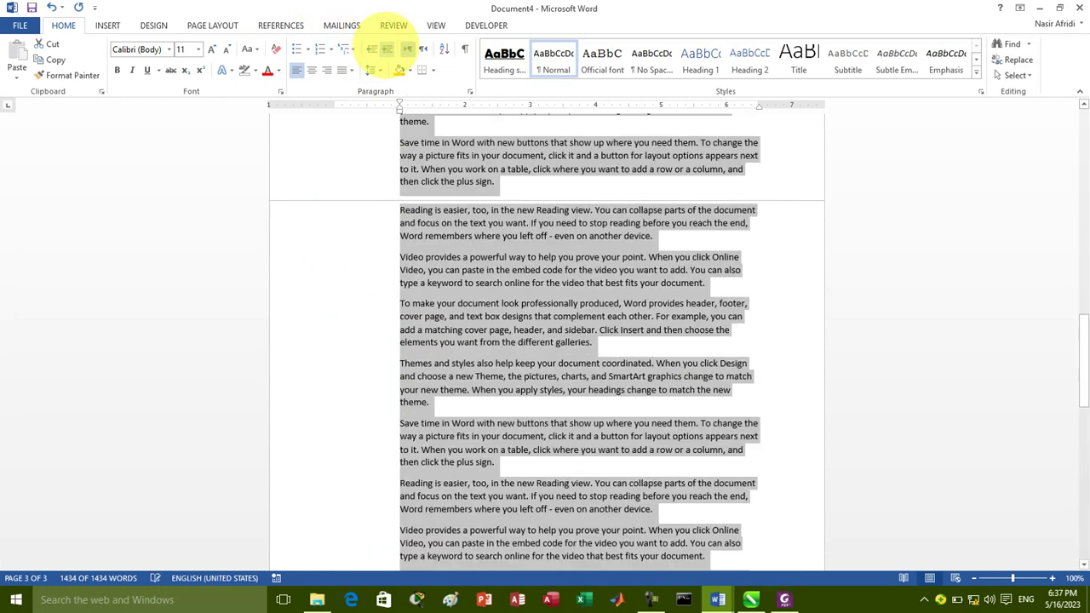
{"action": "left_click", "coordinate": [388, 48]}
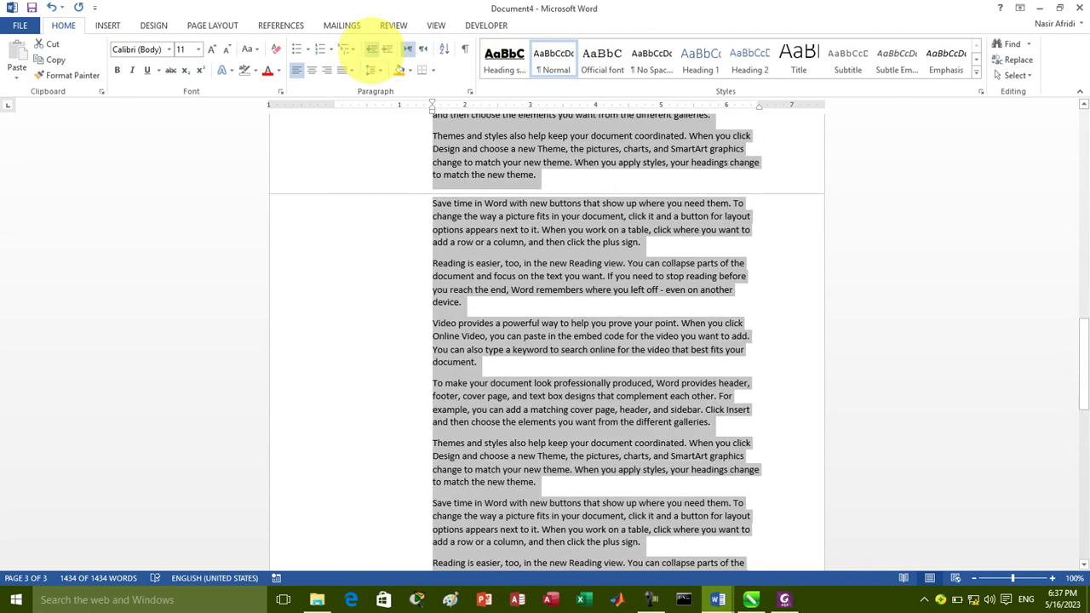
{"action": "left_click", "coordinate": [371, 48]}
{"action": "left_click", "coordinate": [372, 49]}
{"action": "left_click", "coordinate": [371, 49]}
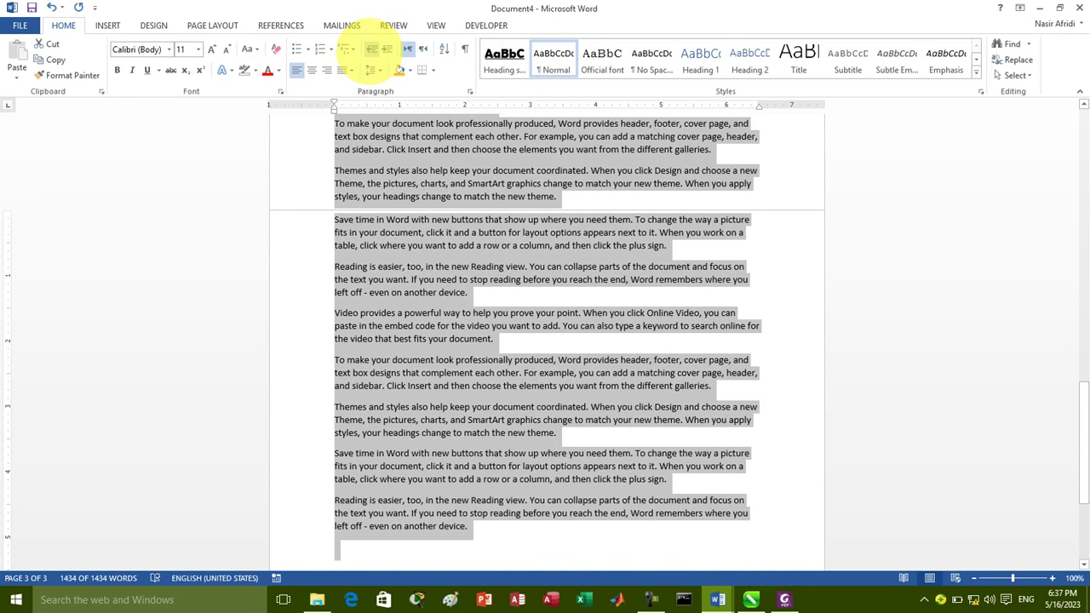
{"action": "key", "text": "ctrl+n"}
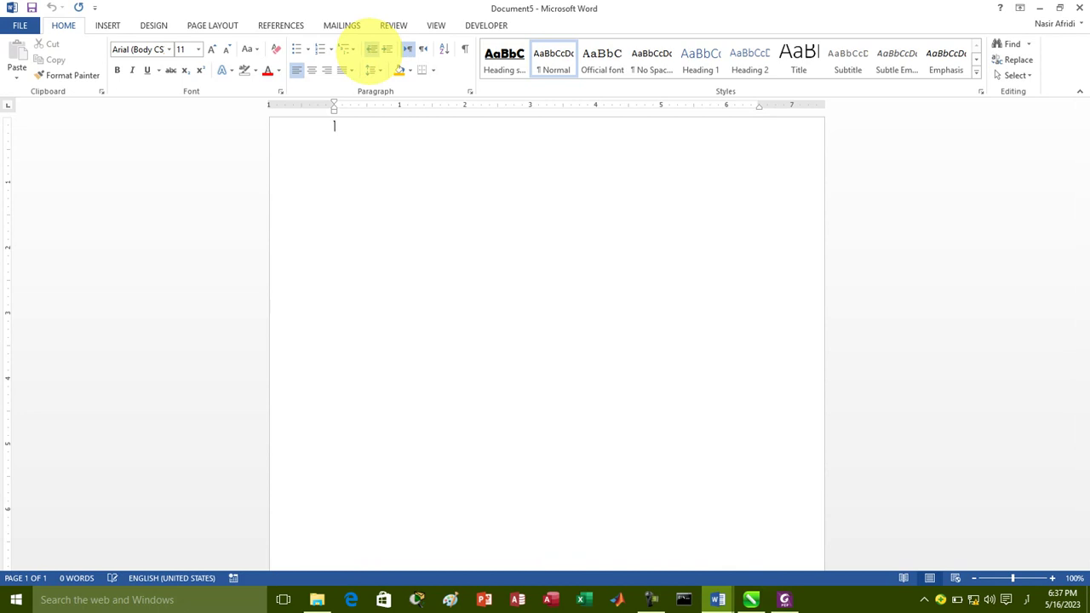
- Finish the Arabic word 'الحمیی', switch the font to Wingdings, and start a new line below it
{"action": "type", "text": "الحم"}
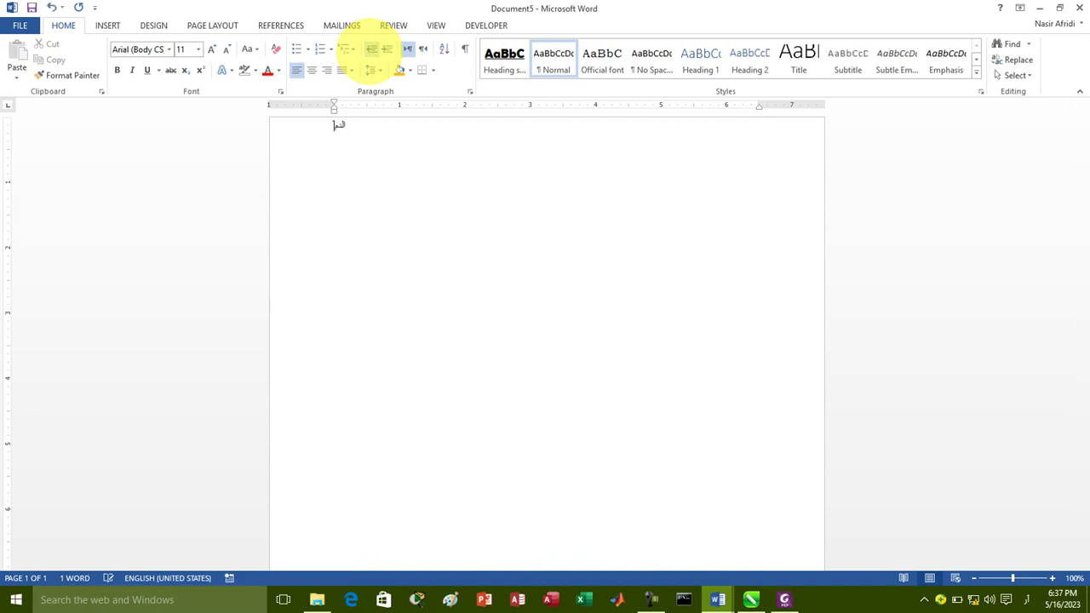
{"action": "type", "text": "ی"}
{"action": "type", "text": "ی"}
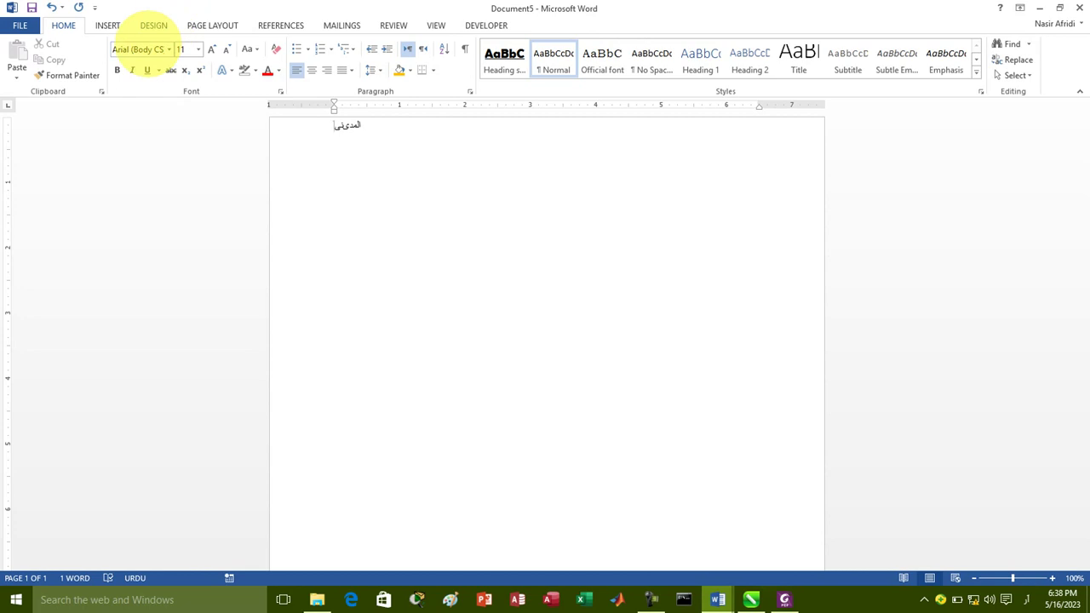
{"action": "left_click", "coordinate": [146, 48]}
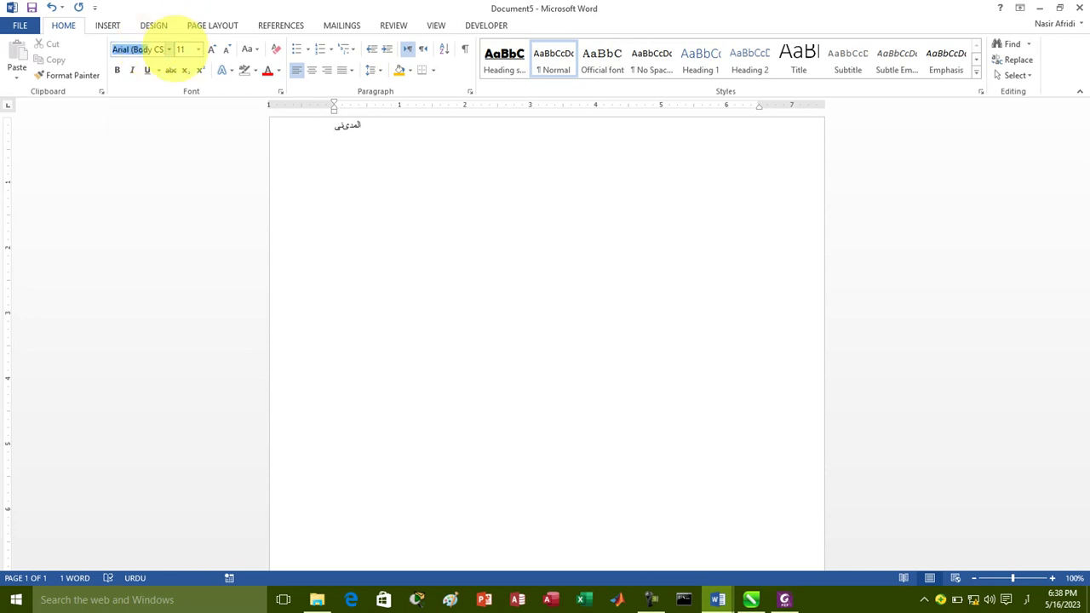
{"action": "left_click", "coordinate": [169, 48]}
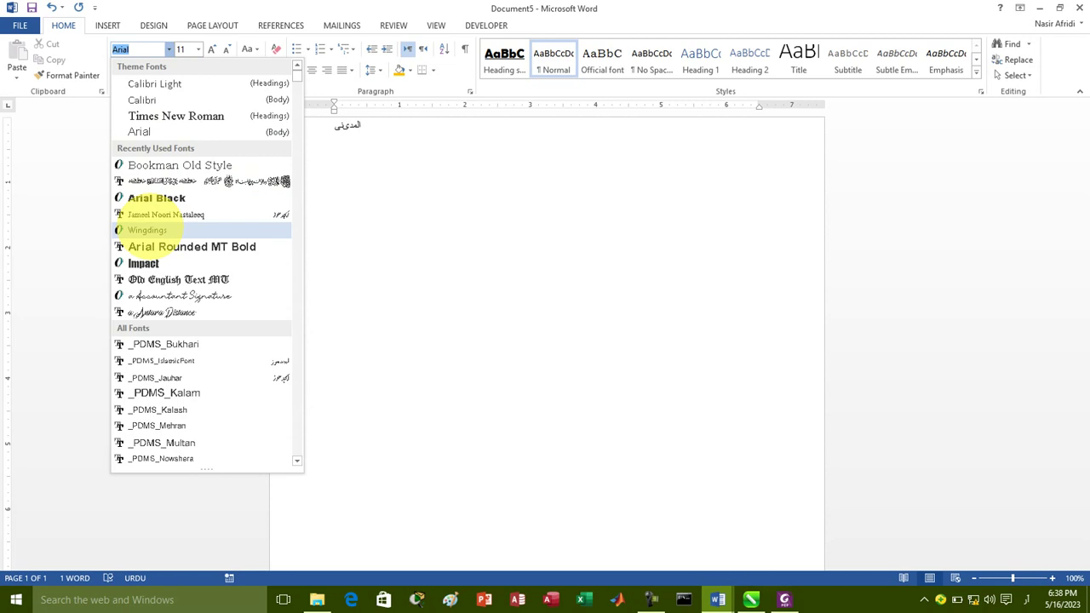
{"action": "left_click", "coordinate": [149, 229]}
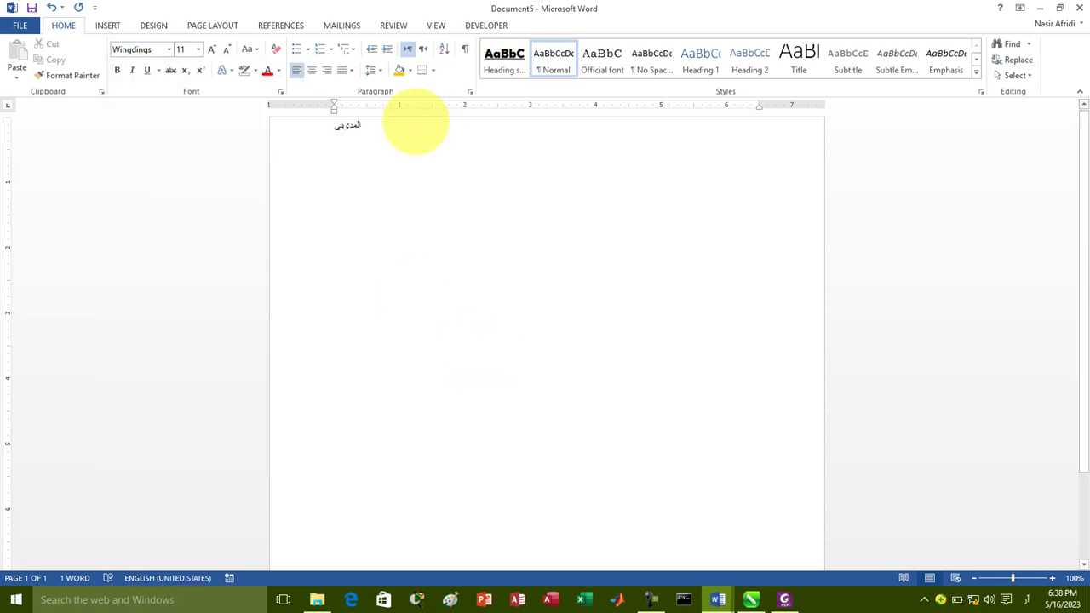
{"action": "left_click", "coordinate": [415, 121]}
{"action": "key", "text": "Return"}
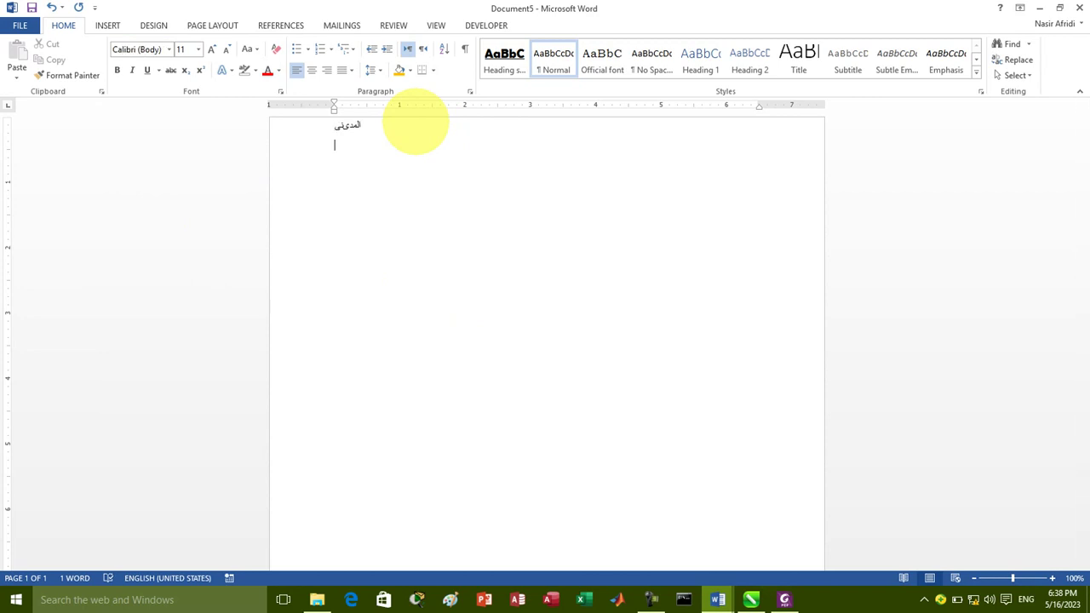
{"action": "type", "text": "1"}
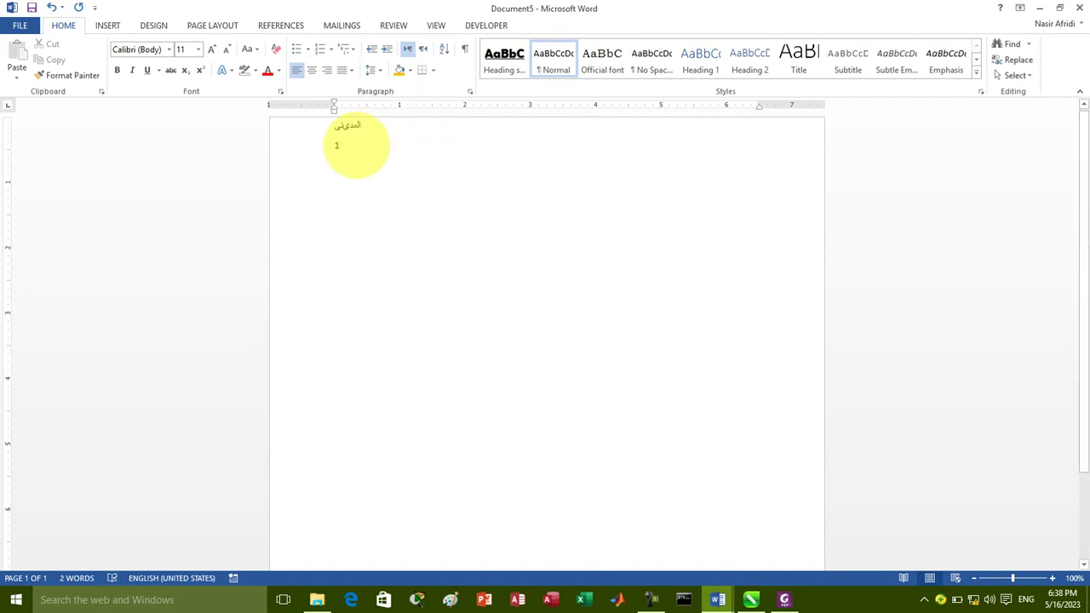
{"action": "left_click_drag", "start_coordinate": [357, 145], "coordinate": [332, 146]}
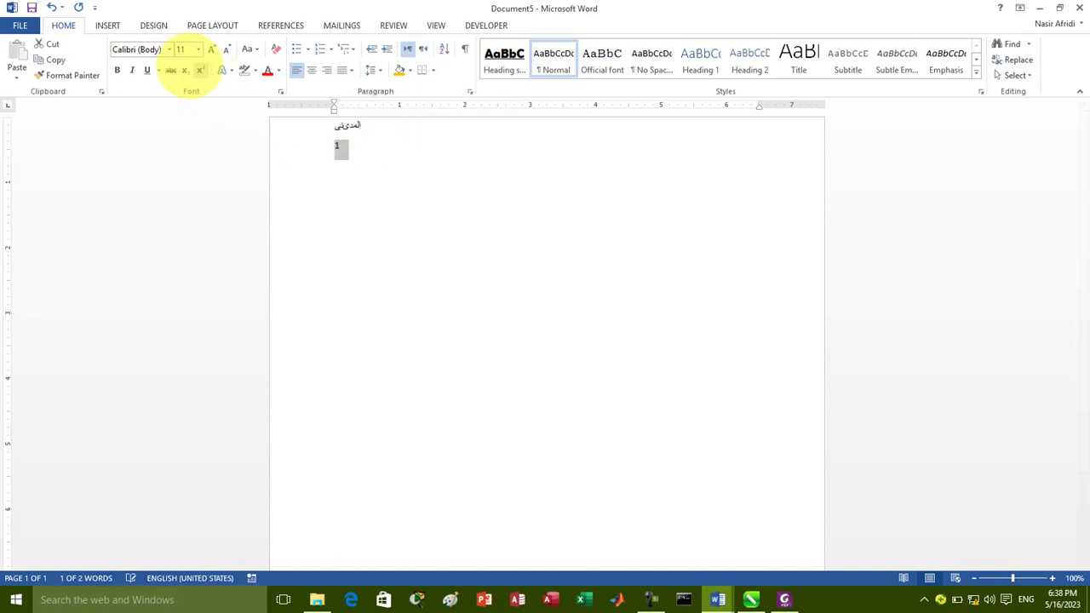
{"action": "left_click", "coordinate": [169, 49]}
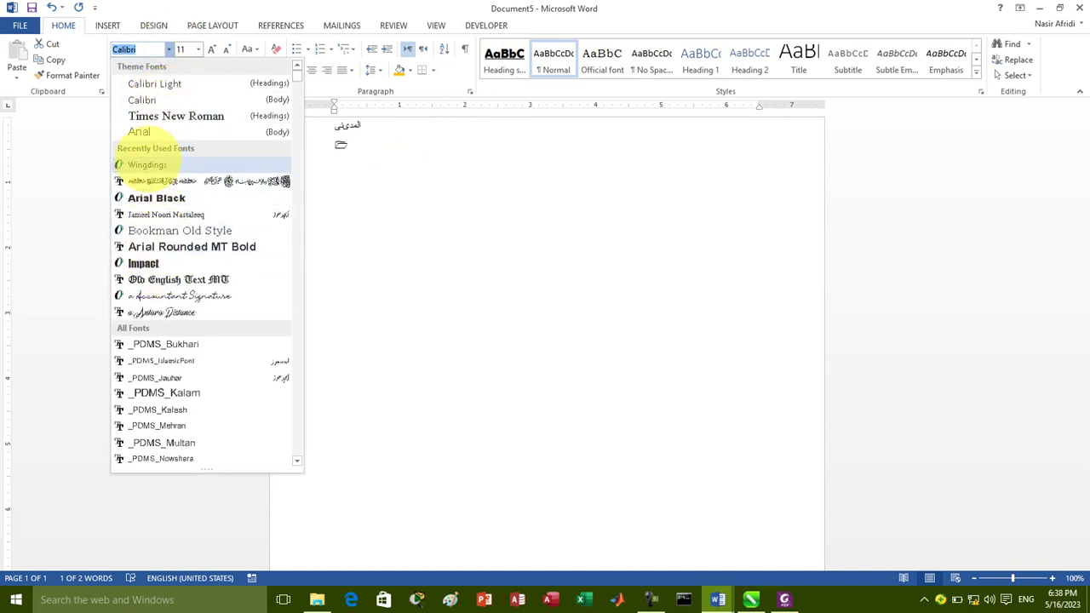
{"action": "left_click", "coordinate": [153, 162]}
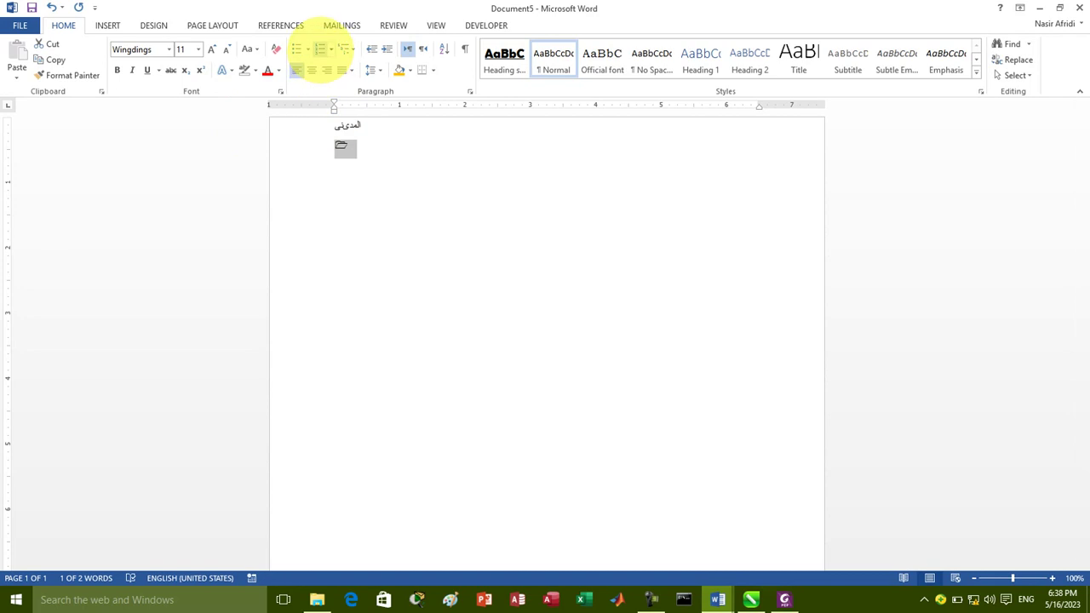
{"action": "left_click", "coordinate": [298, 49]}
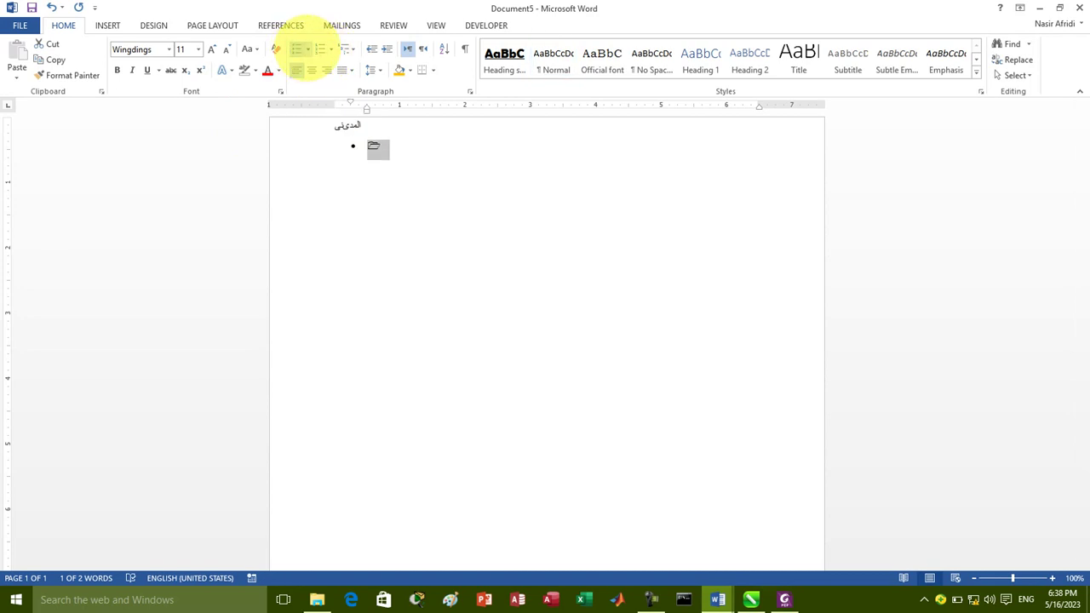
{"action": "left_click", "coordinate": [307, 48]}
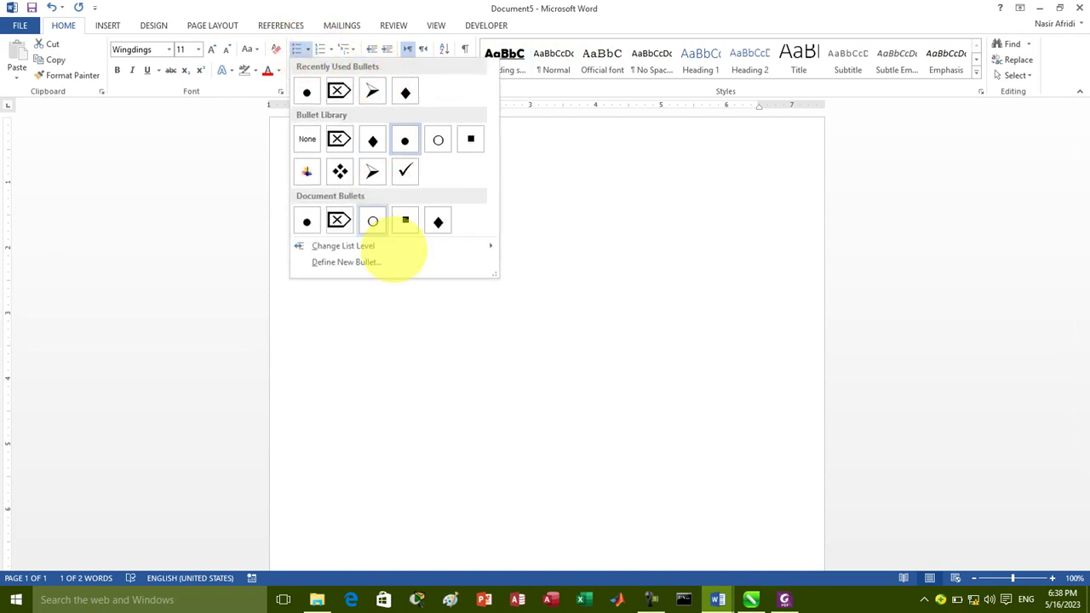
{"action": "left_click", "coordinate": [357, 263]}
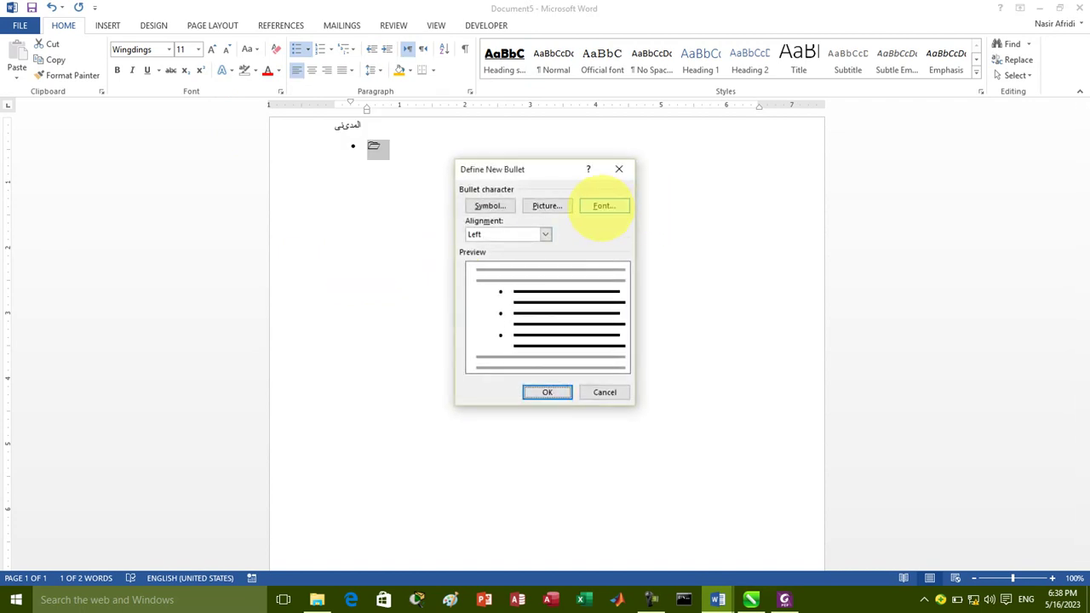
{"action": "left_click", "coordinate": [603, 206]}
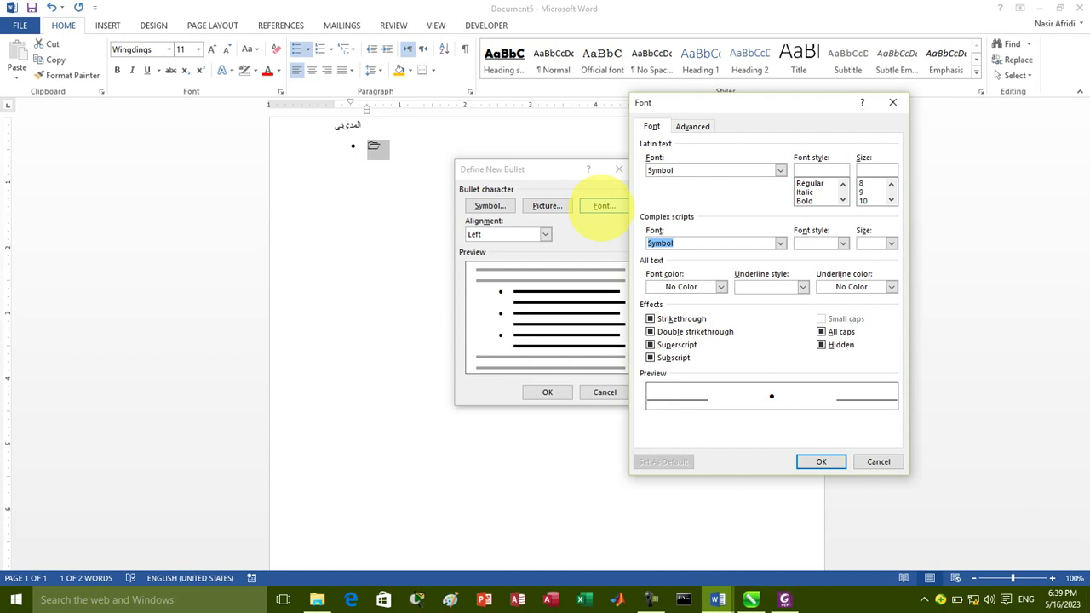
{"action": "left_click", "coordinate": [892, 102]}
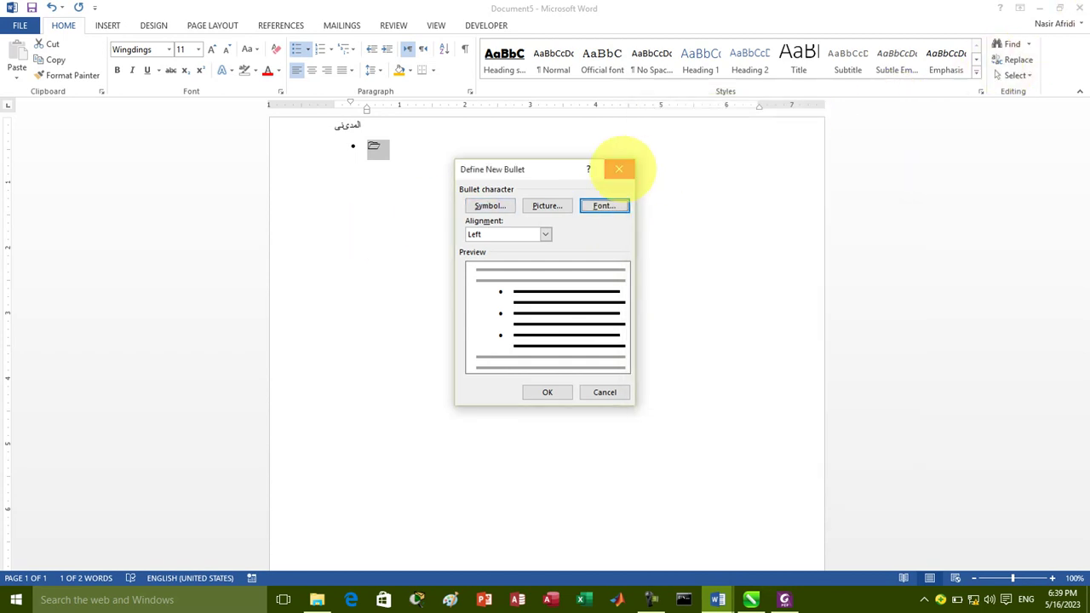
{"action": "left_click", "coordinate": [619, 168]}
{"action": "key", "text": "Delete"}
{"action": "key", "text": "Return"}
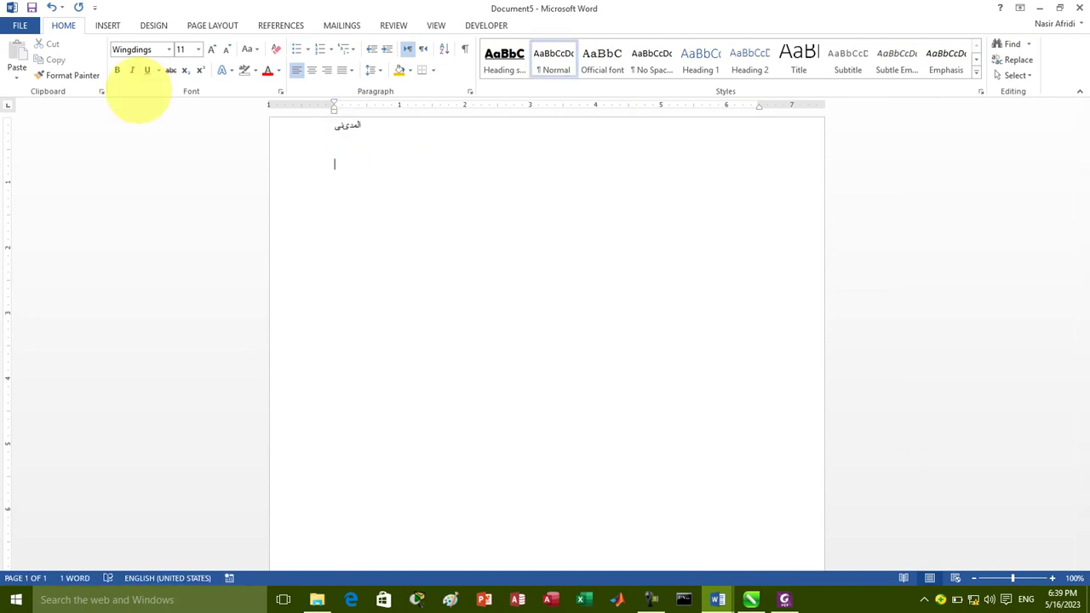
- Set the font to Jameel Noori Nastaleeq
{"action": "left_click", "coordinate": [146, 50]}
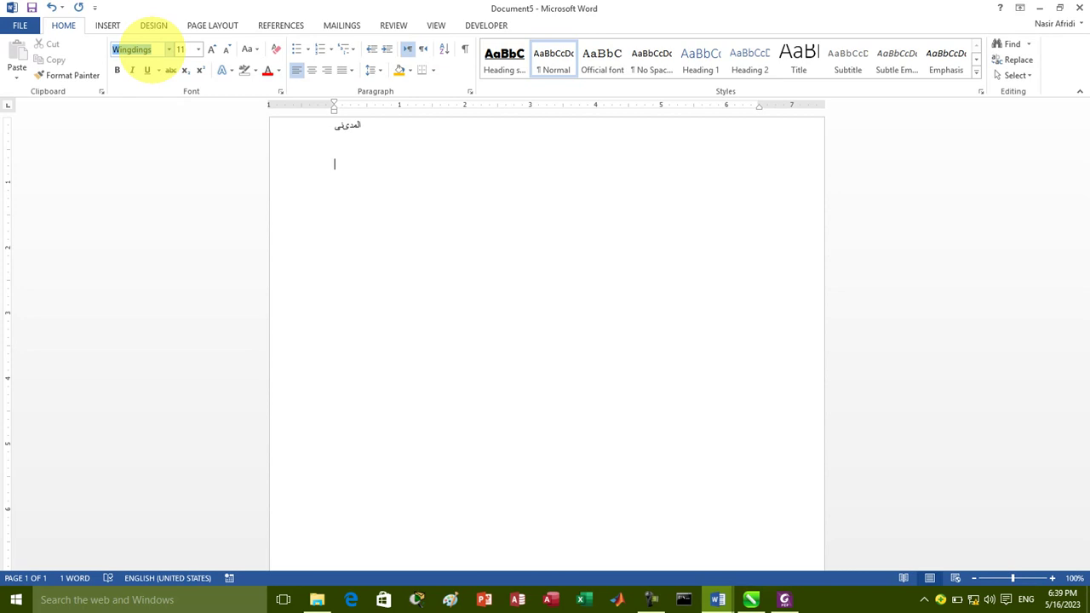
{"action": "type", "text": "Jameel Noori N"}
{"action": "left_click", "coordinate": [140, 53]}
{"action": "key", "text": "Return"}
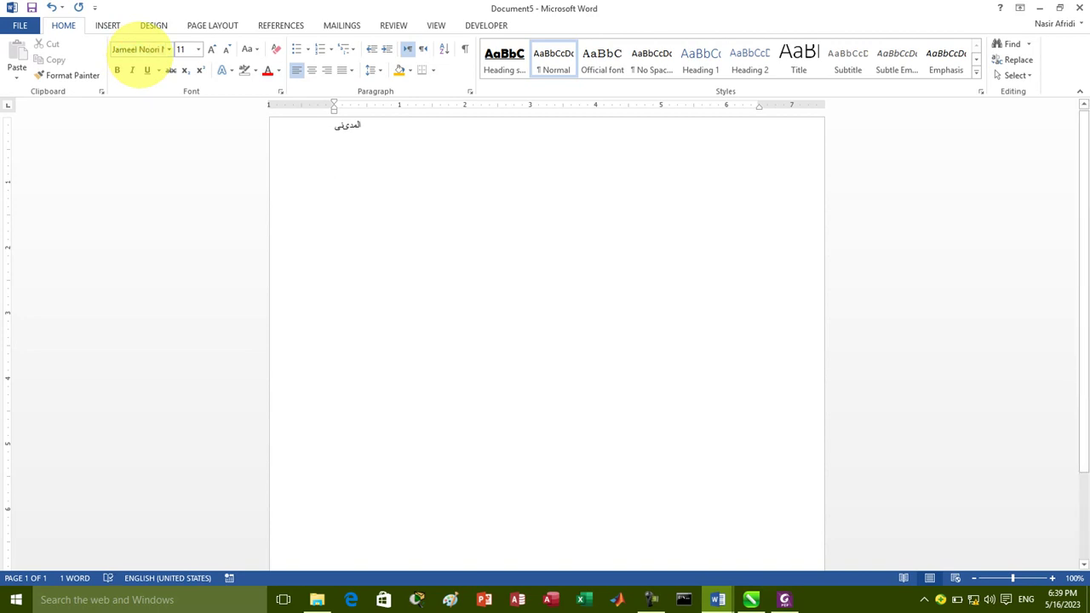
- With the keyboard switched to Urdu, type the Urdu institute-of-information-technology name on a new line, then select all
{"action": "key", "text": "alt+shift"}
{"action": "key", "text": "Return"}
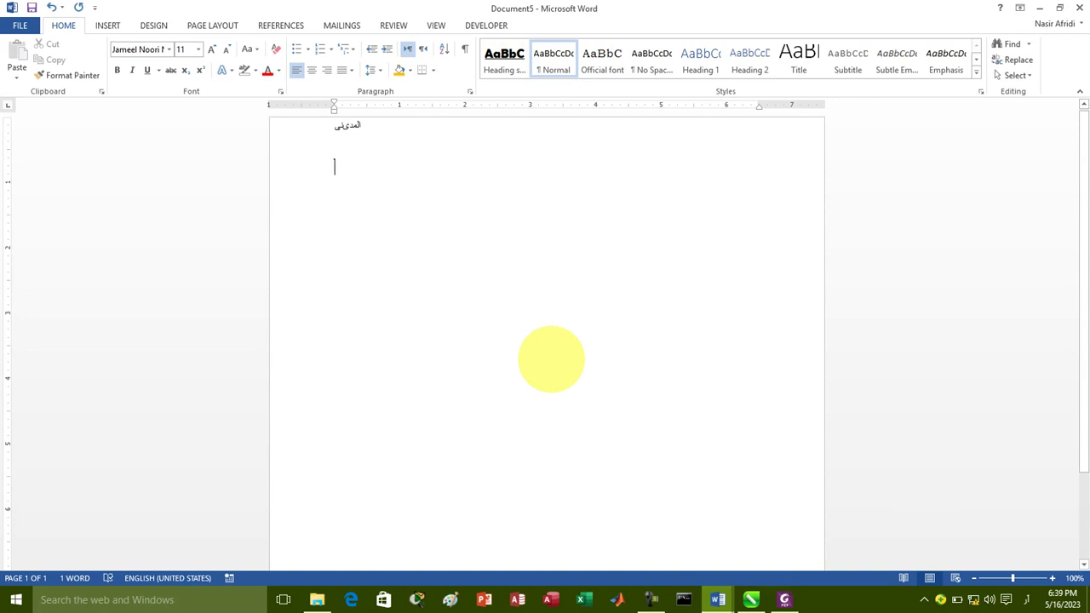
{"action": "type", "text": "المدینہ"}
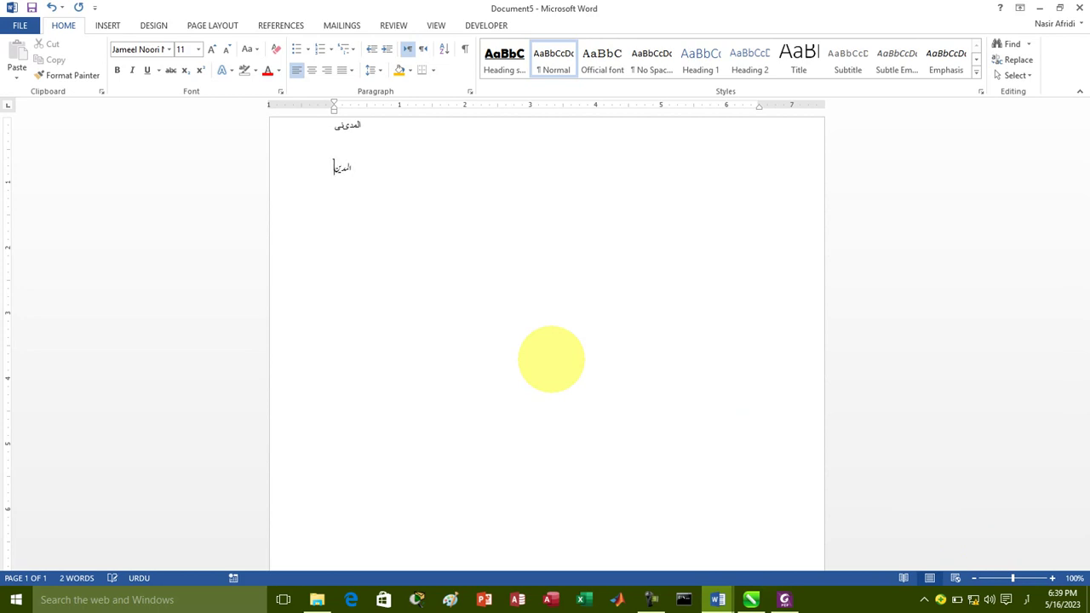
{"action": "type", "text": " انسٹی ٹیوٹ"}
{"action": "type", "text": " آف انٹ"}
{"action": "type", "text": "رمیشن ٹ"}
{"action": "key", "text": "BackSpace"}
{"action": "key", "text": "BackSpace"}
{"action": "key", "text": "BackSpace"}
{"action": "type", "text": "ن ٹیکنالوجی"}
{"action": "key", "text": "ctrl+a"}
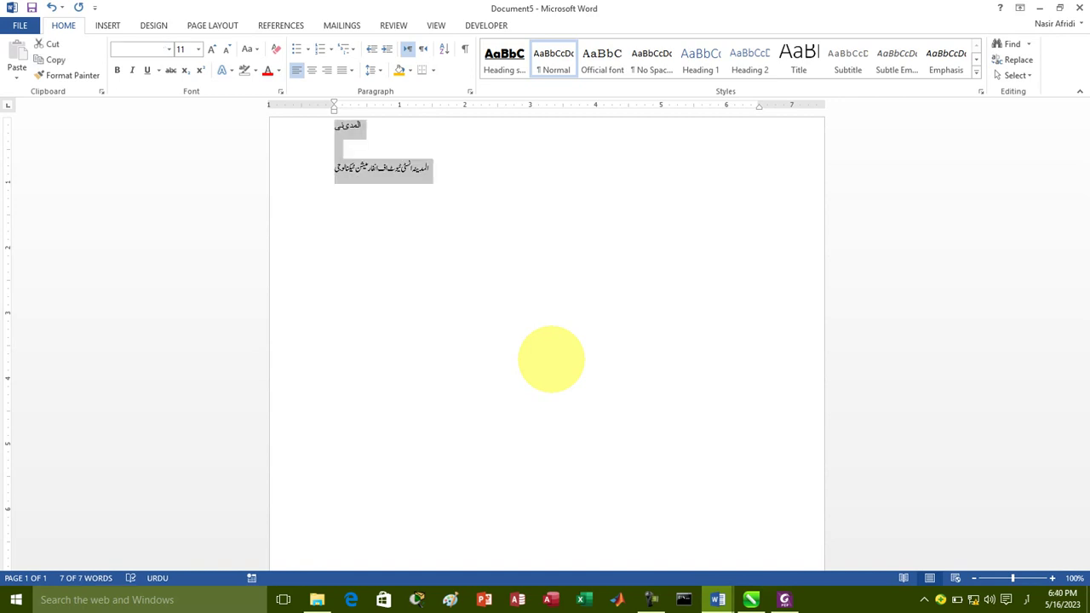
- Make the Urdu line right-to-left and append the words 'المدینی سلطان خیل'
{"action": "left_click", "coordinate": [424, 168]}
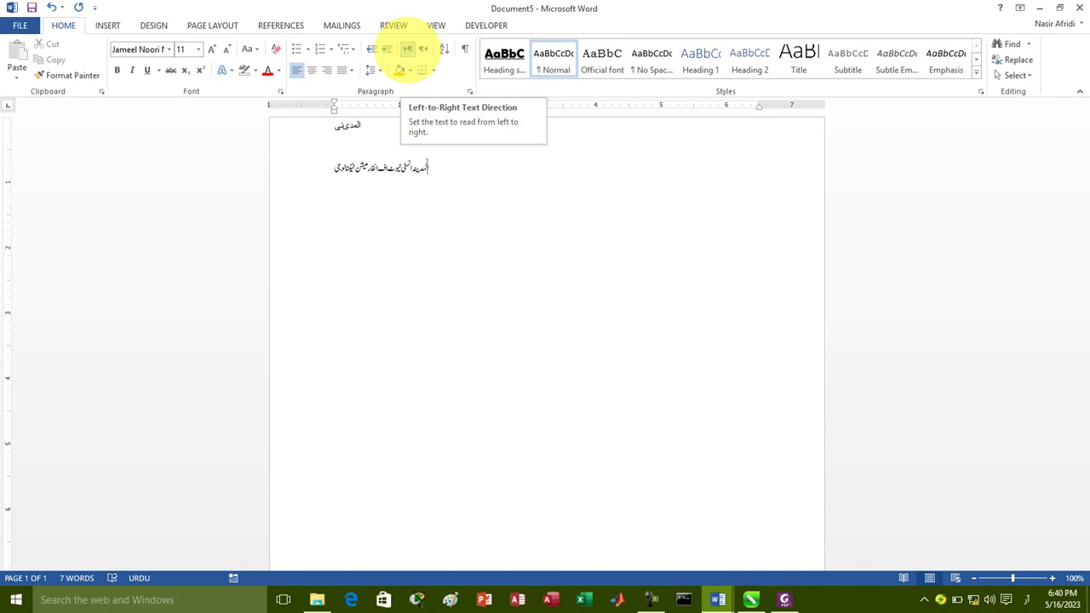
{"action": "left_click", "coordinate": [423, 48]}
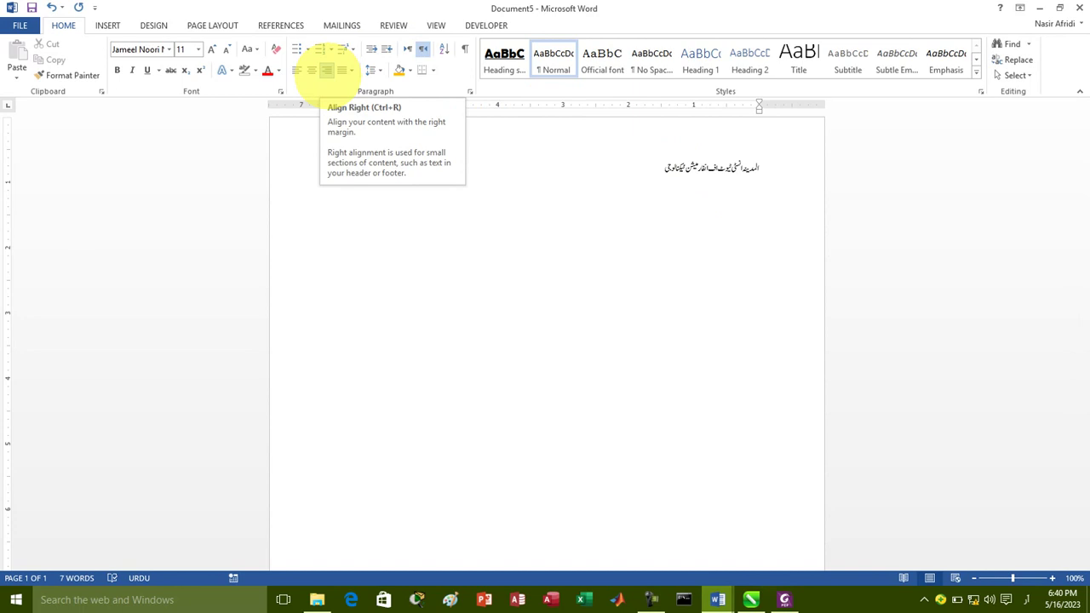
{"action": "type", "text": "المدینی"}
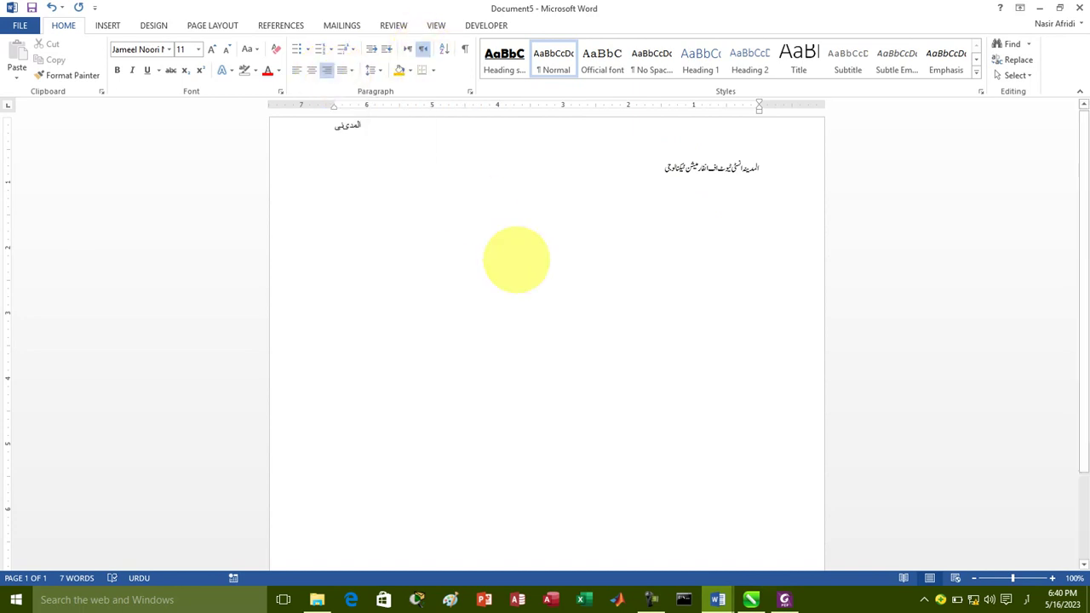
{"action": "type", "text": " سلا"}
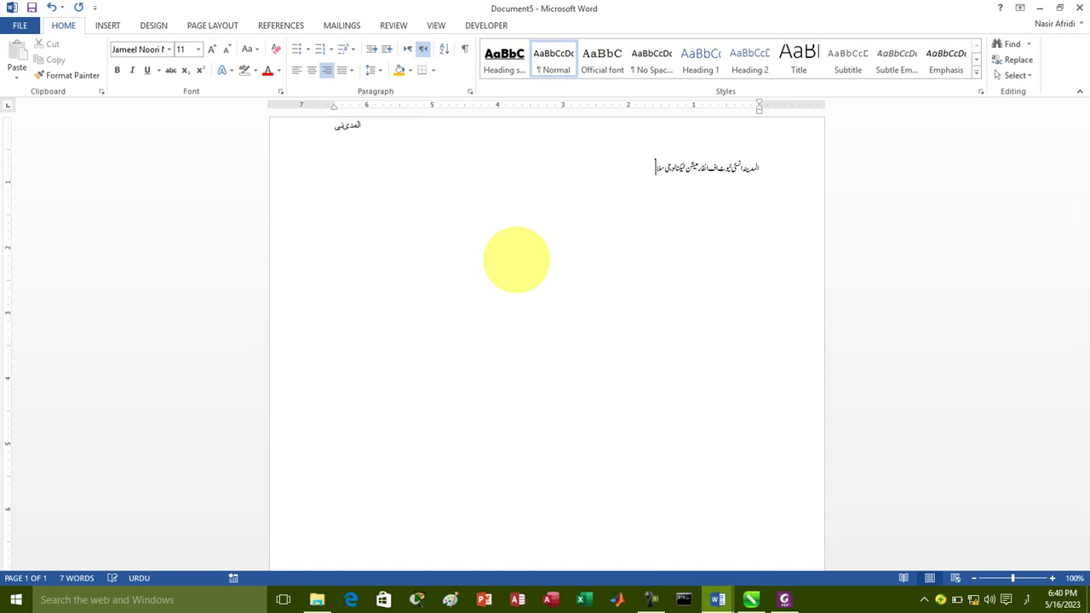
{"action": "key", "text": "BackSpace"}
{"action": "key", "text": "BackSpace"}
{"action": "type", "text": "لطان خیل"}
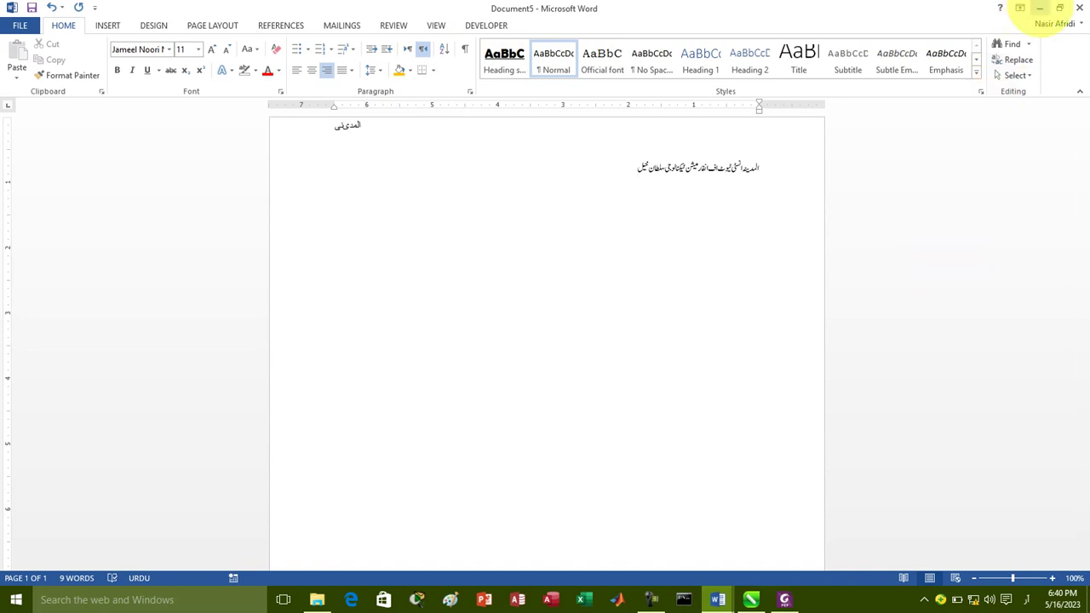
- Minimize Document5, Document4 and the remaining Word windows to reveal the desktop
{"action": "left_click", "coordinate": [1039, 8]}
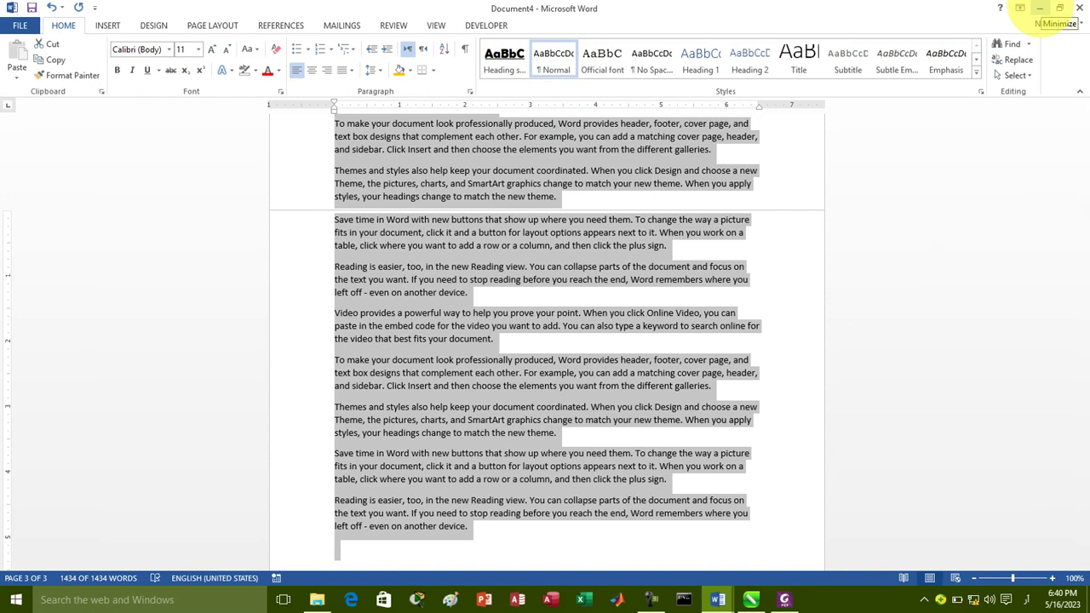
{"action": "left_click", "coordinate": [1039, 9]}
{"action": "left_click", "coordinate": [1040, 9]}
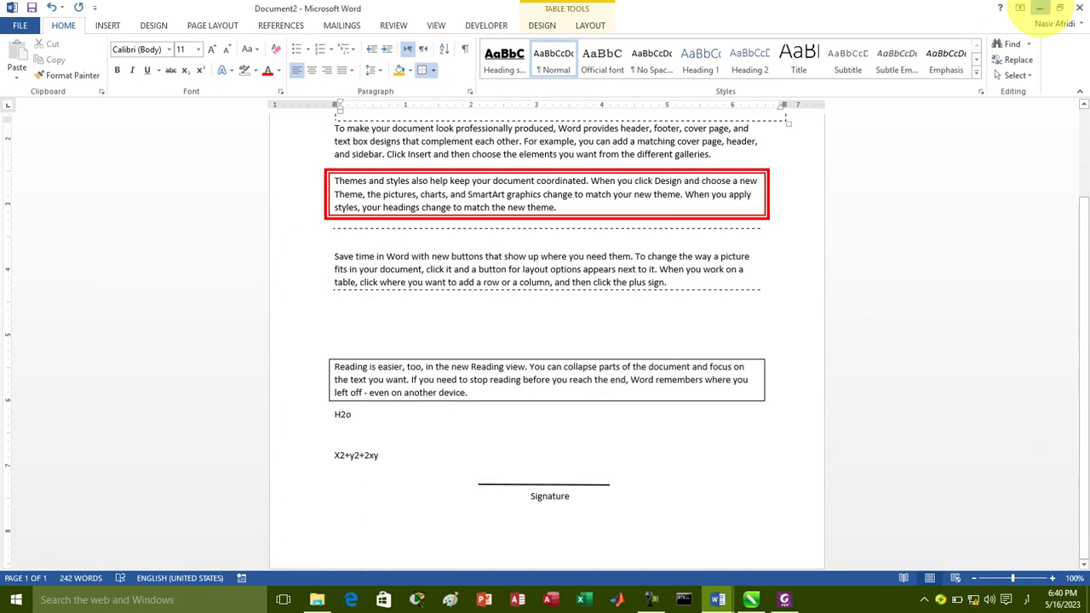
{"action": "left_click", "coordinate": [1040, 8]}
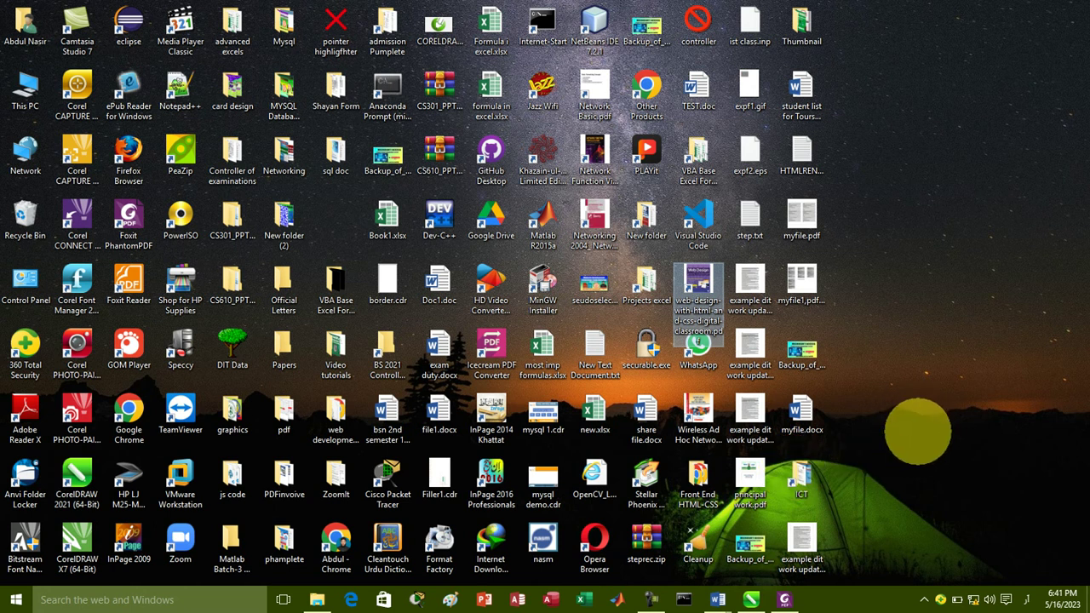
- Search Windows for 'pak ur' and open the pak-urdu-installer folder
{"action": "left_click", "coordinate": [204, 597]}
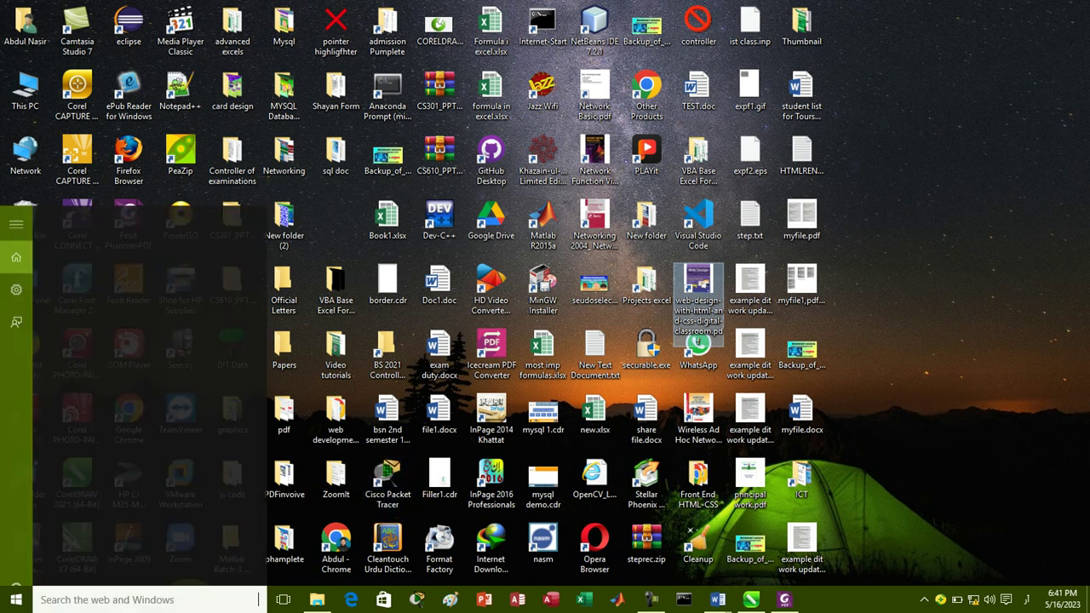
{"action": "type", "text": "پاک"}
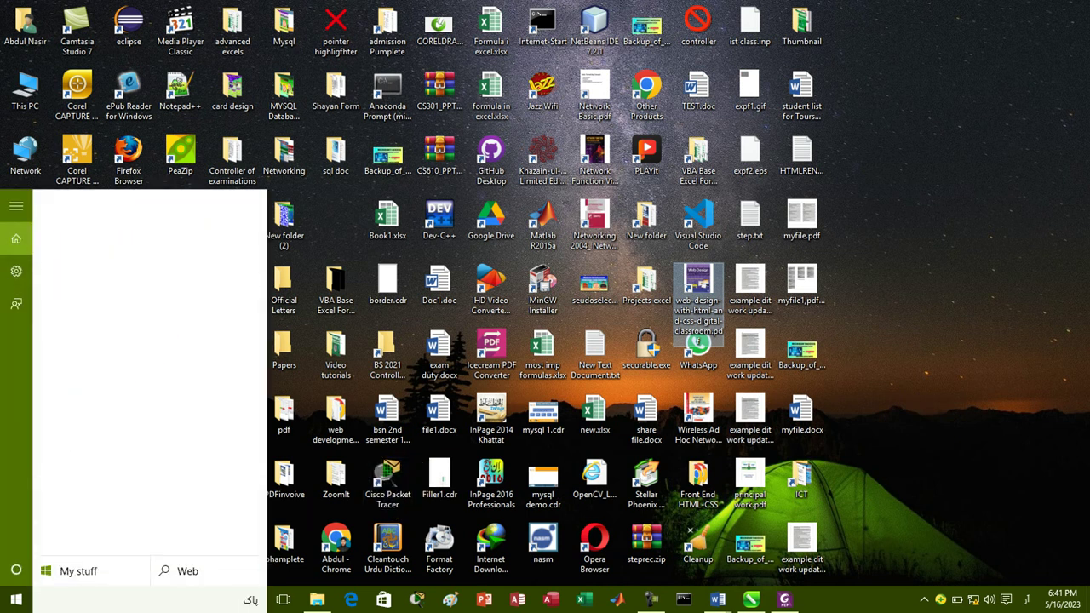
{"action": "type", "text": " ی"}
{"action": "key", "text": "BackSpace"}
{"action": "key", "text": "BackSpace"}
{"action": "key", "text": "BackSpace"}
{"action": "key", "text": "BackSpace"}
{"action": "key", "text": "BackSpace"}
{"action": "type", "text": "pa"}
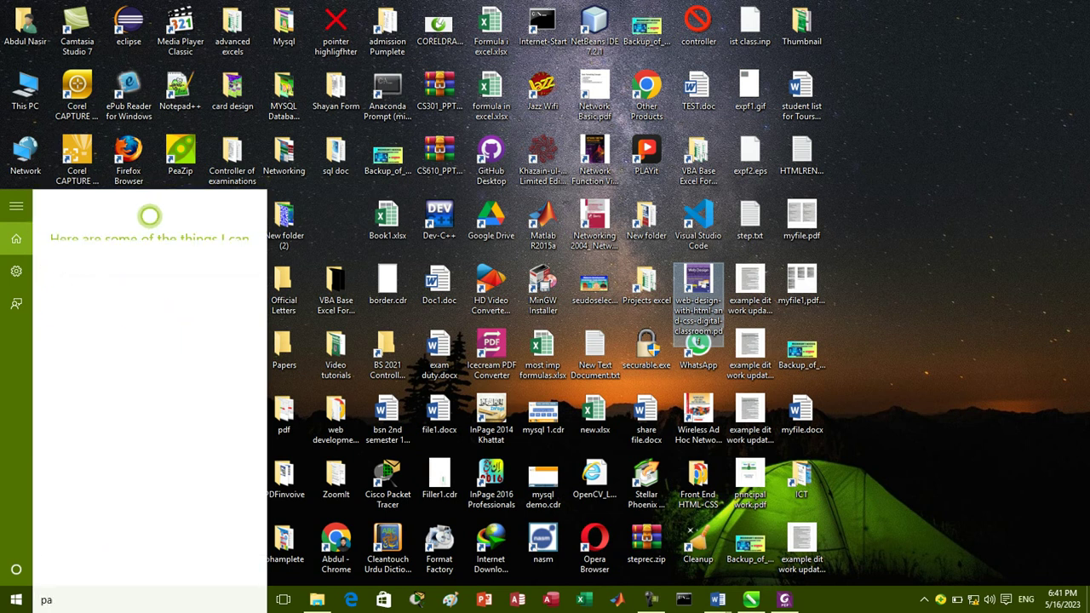
{"action": "type", "text": "k ur"}
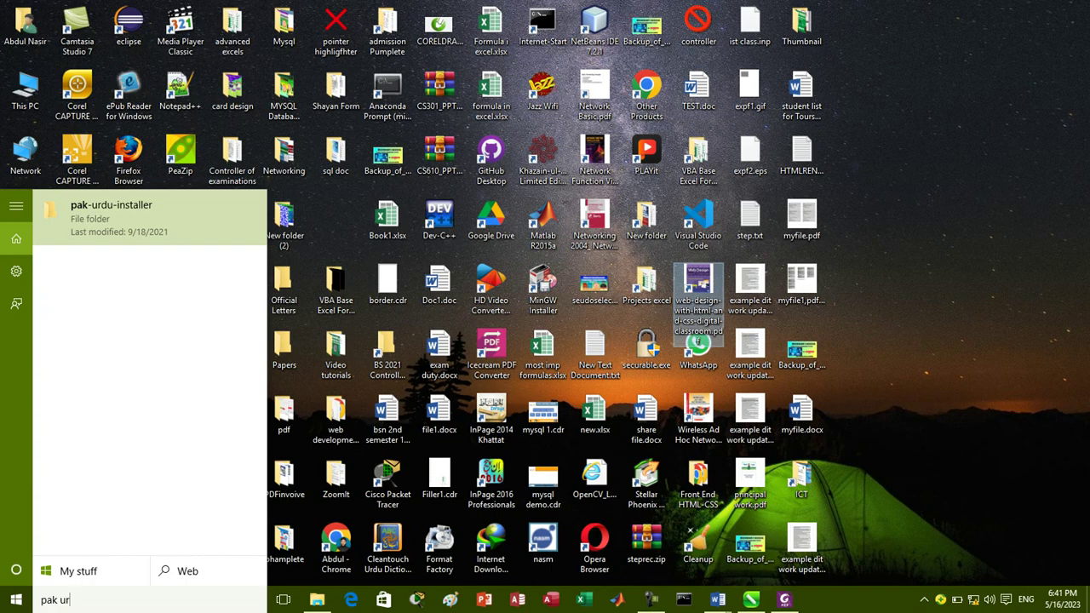
{"action": "key", "text": "Return"}
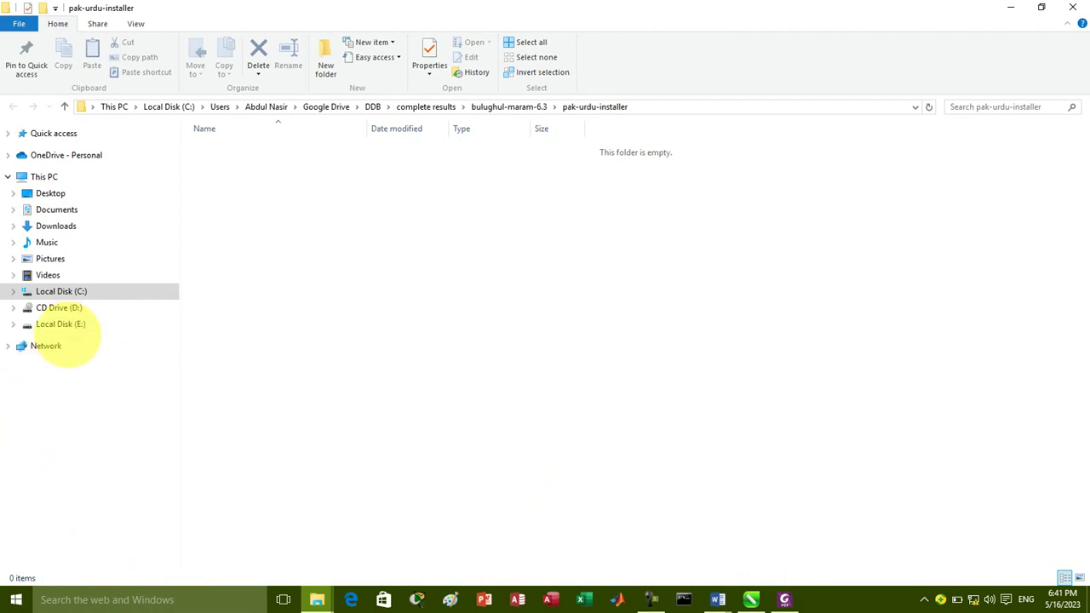
- Search Local Disk (E:) for the Urdu installer
{"action": "left_click", "coordinate": [61, 325]}
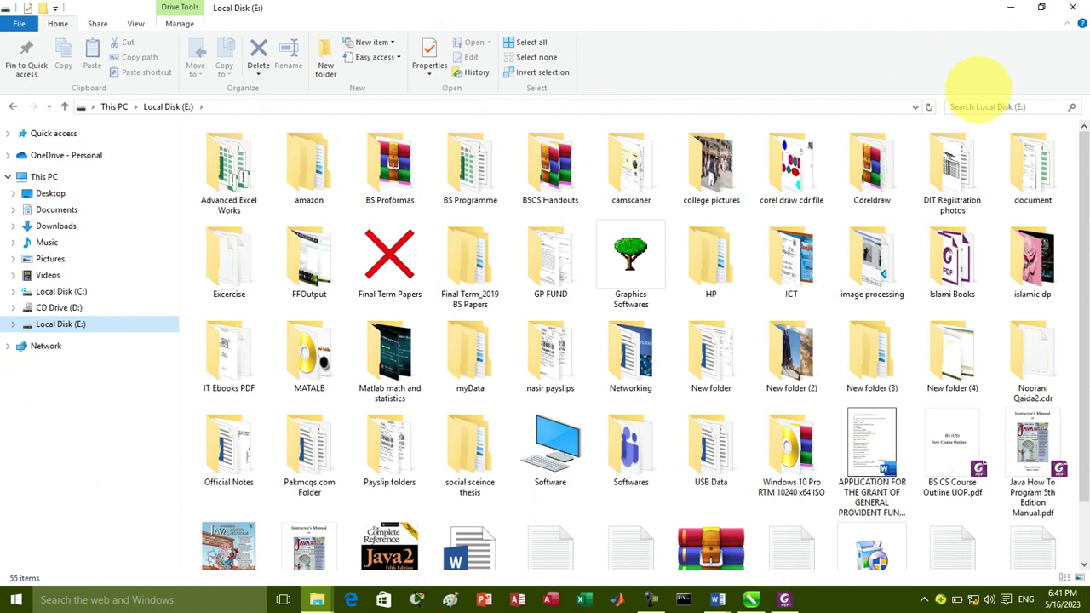
{"action": "left_click", "coordinate": [984, 107]}
{"action": "type", "text": "p"}
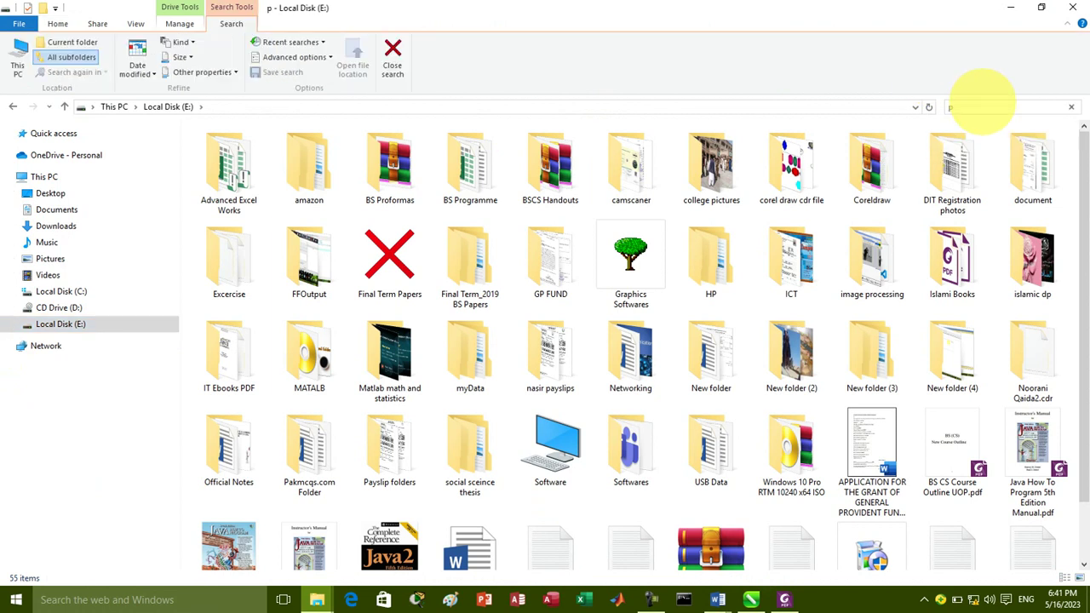
{"action": "type", "text": "ak urd"}
{"action": "key", "text": "BackSpace"}
{"action": "key", "text": "BackSpace"}
{"action": "key", "text": "BackSpace"}
{"action": "type", "text": "ins"}
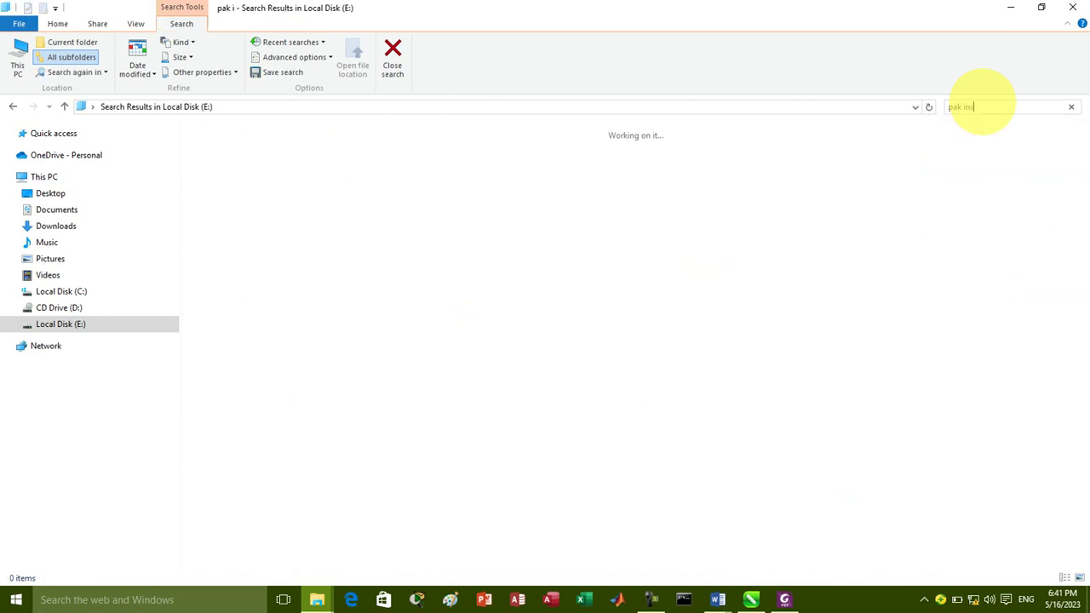
{"action": "type", "text": "taller"}
{"action": "key", "text": "BackSpace"}
{"action": "key", "text": "BackSpace"}
{"action": "key", "text": "BackSpace"}
{"action": "key", "text": "BackSpace"}
{"action": "key", "text": "BackSpace"}
{"action": "key", "text": "BackSpace"}
{"action": "key", "text": "BackSpace"}
{"action": "key", "text": "BackSpace"}
{"action": "key", "text": "BackSpace"}
{"action": "type", "text": "urdu"}
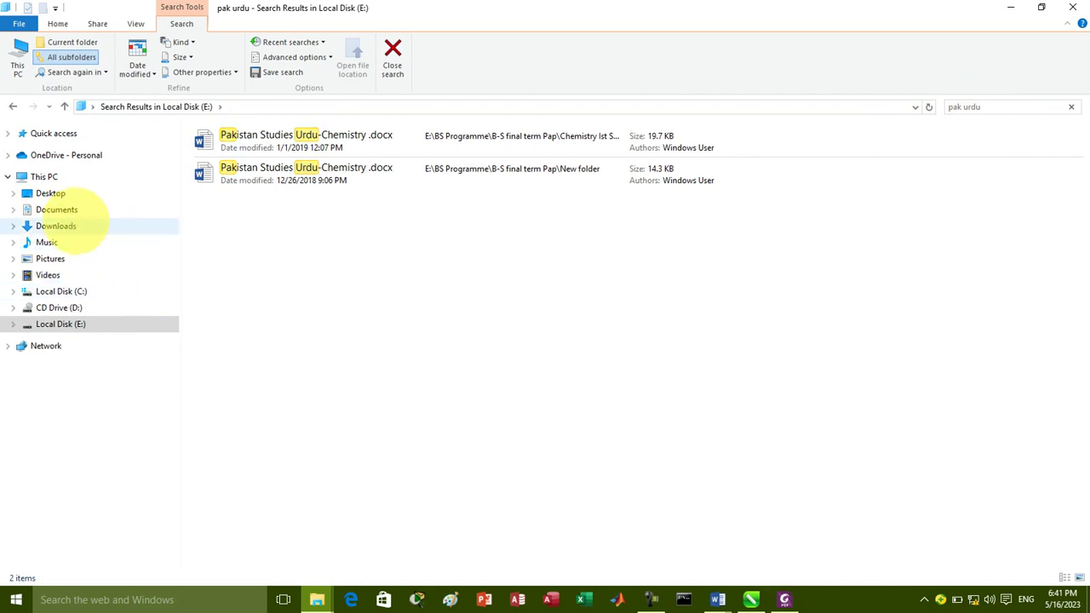
- Check the Downloads > Programs folder, then close File Explorer
{"action": "left_click", "coordinate": [64, 226]}
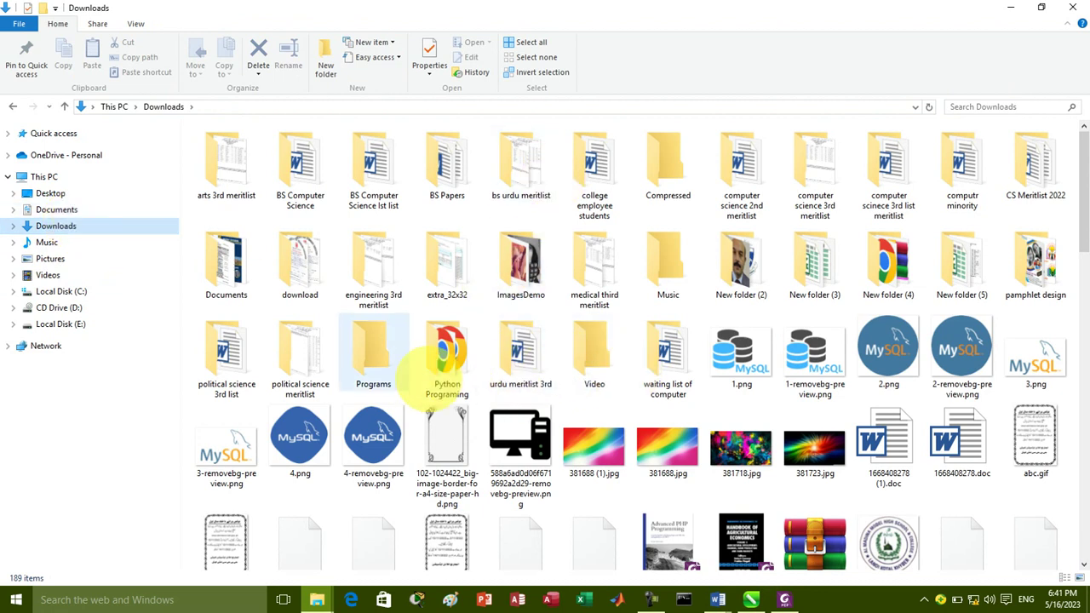
{"action": "double_click", "coordinate": [373, 352]}
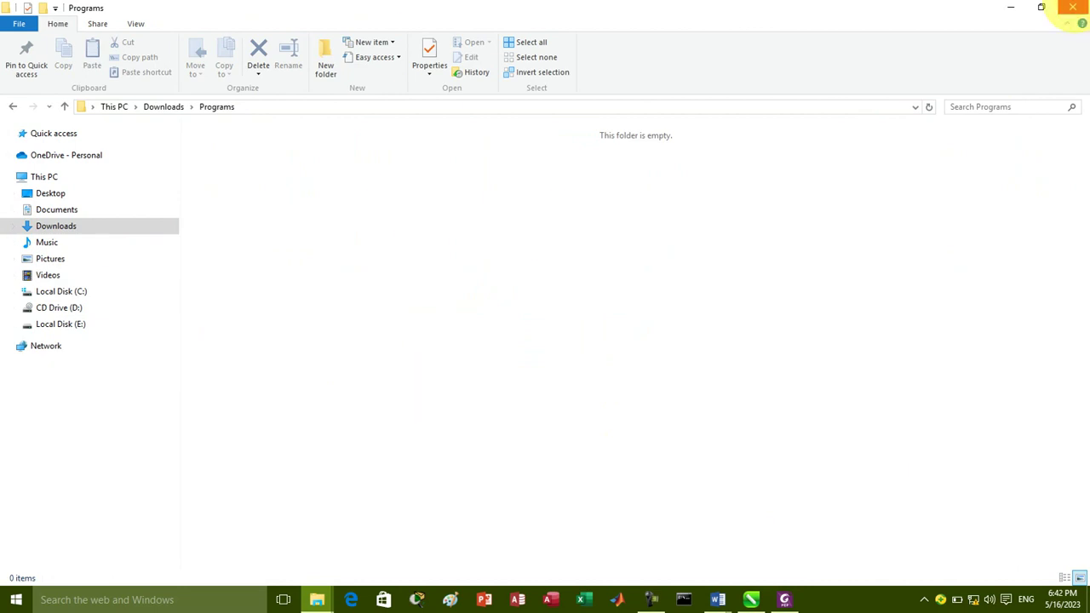
{"action": "left_click", "coordinate": [1072, 8]}
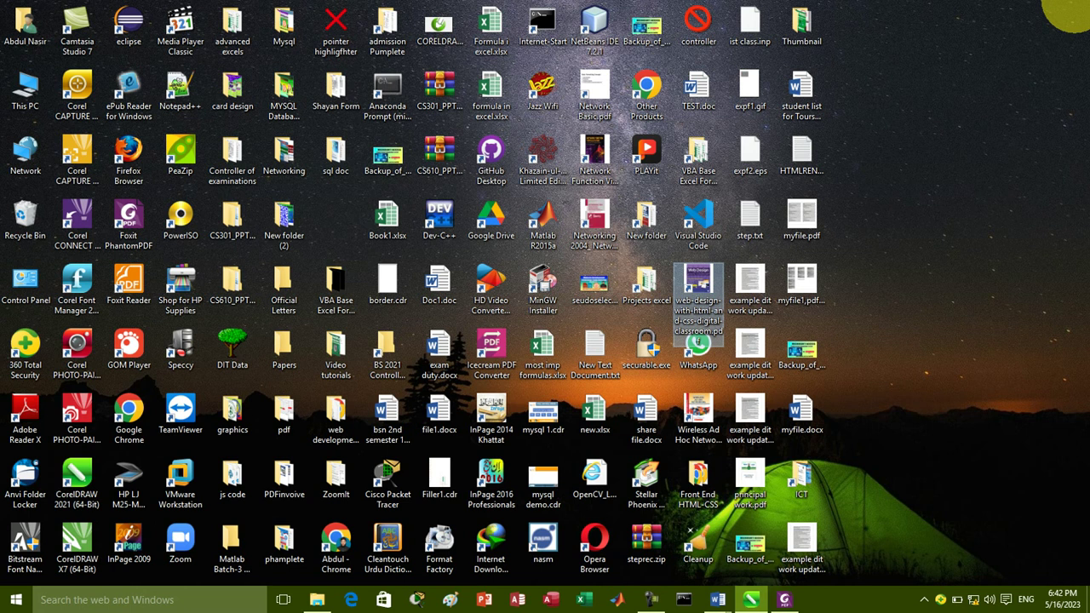
- Connect to the Galaxy A122608 Wi-Fi network from the taskbar network list
{"action": "left_click", "coordinate": [972, 598]}
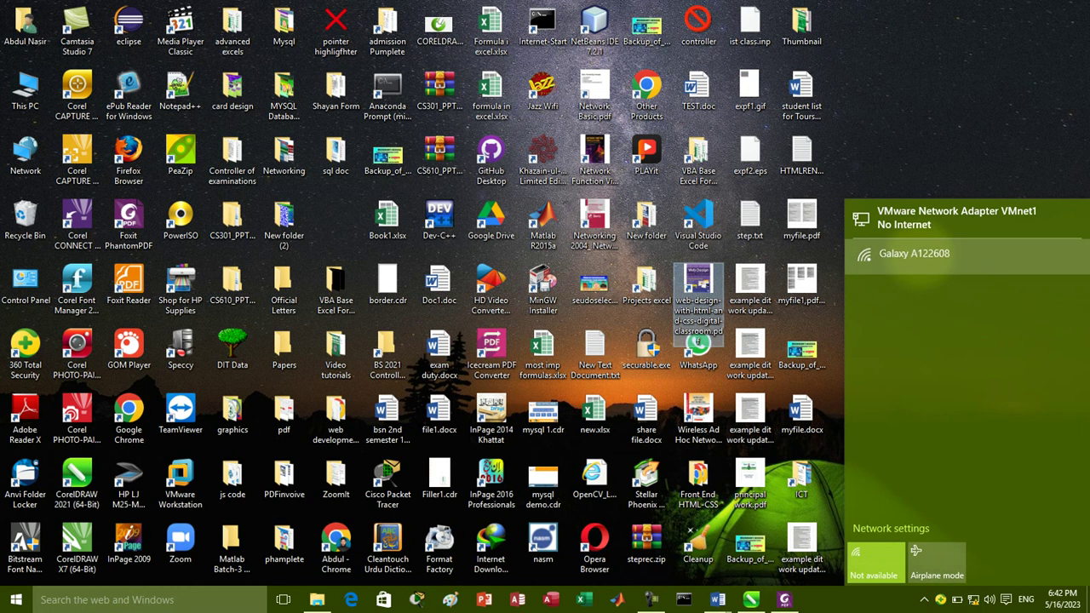
{"action": "left_click", "coordinate": [911, 255]}
{"action": "left_click", "coordinate": [1031, 301]}
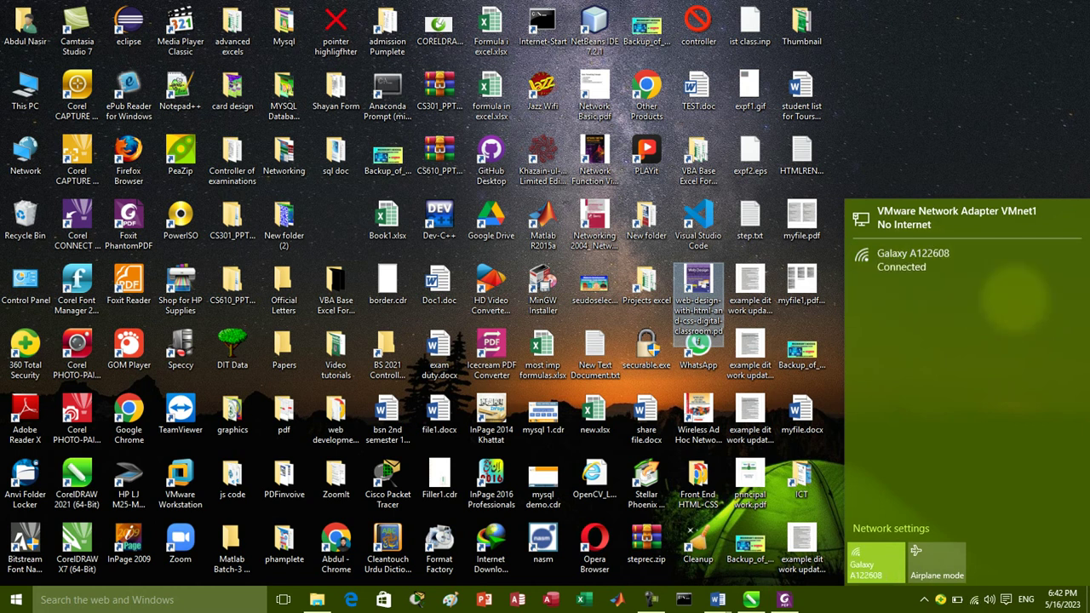
{"action": "key", "text": "Escape"}
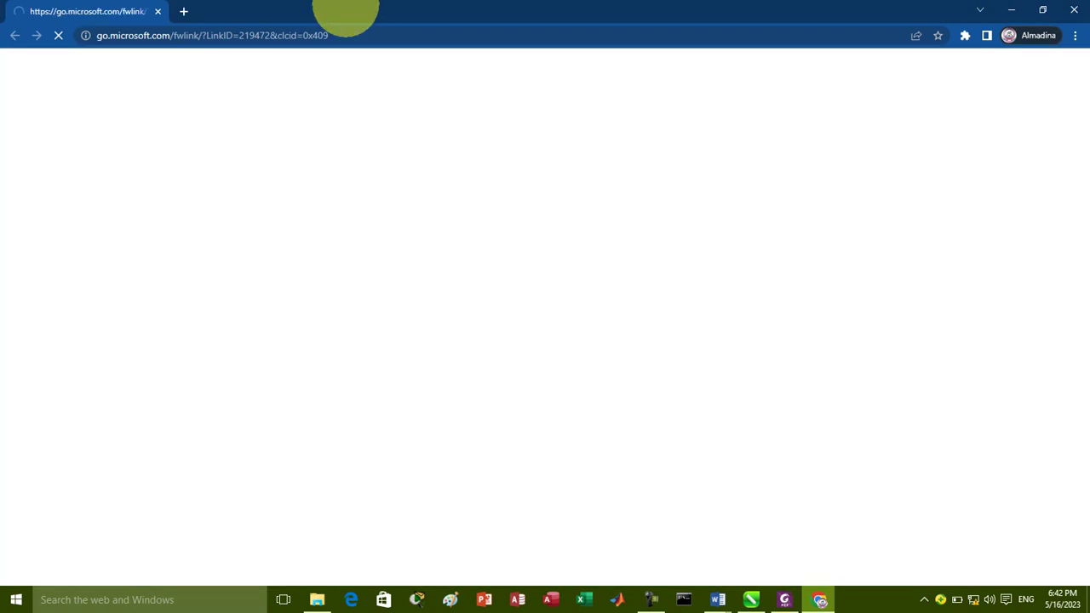
- Google 'pak urdu installer free download' in a new tab
{"action": "left_click", "coordinate": [183, 12]}
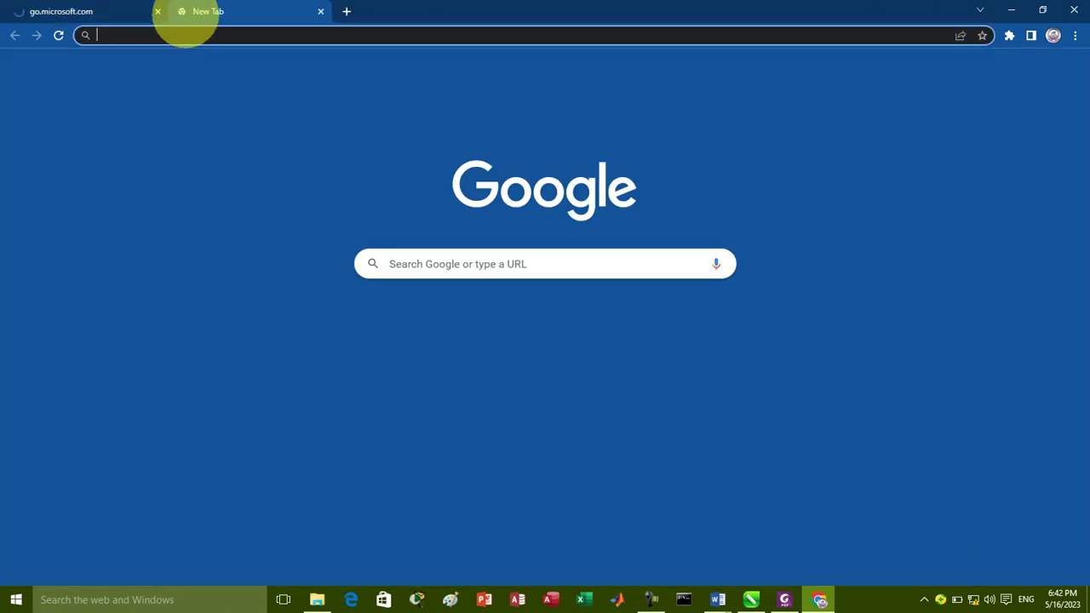
{"action": "type", "text": "google"}
{"action": "key", "text": "Return"}
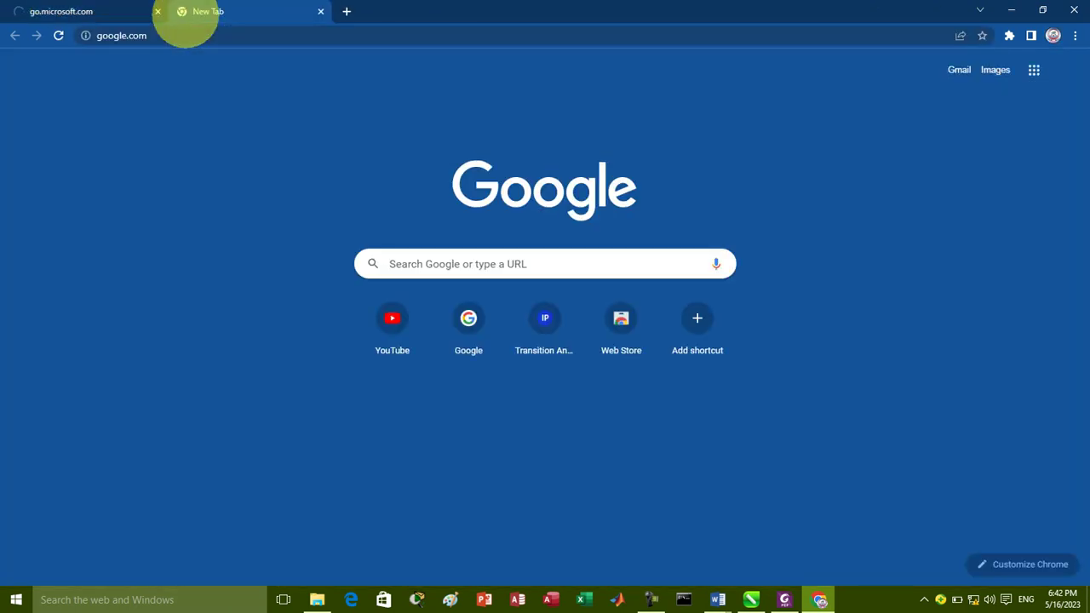
{"action": "type", "text": "pak ur"}
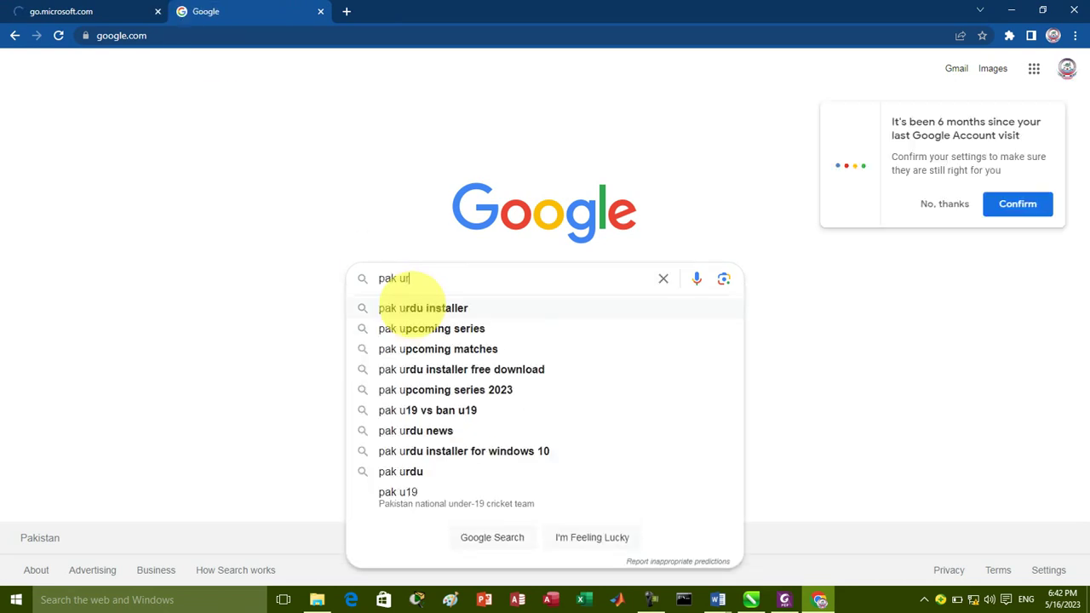
{"action": "type", "text": "du"}
{"action": "key", "text": "Down"}
{"action": "key", "text": "Down"}
{"action": "key", "text": "Down"}
{"action": "key", "text": "Up"}
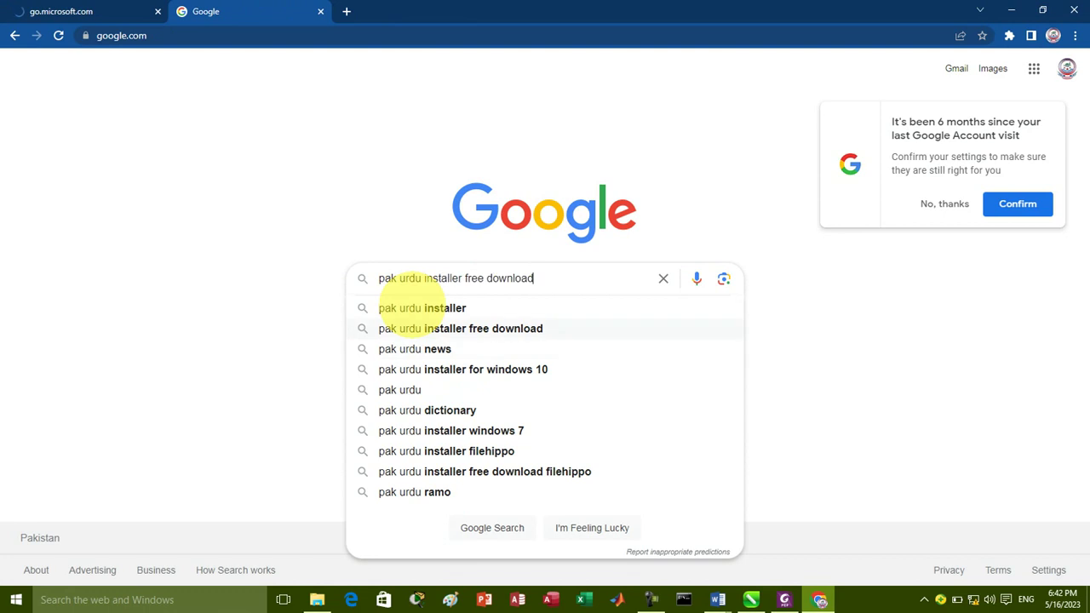
{"action": "key", "text": "Return"}
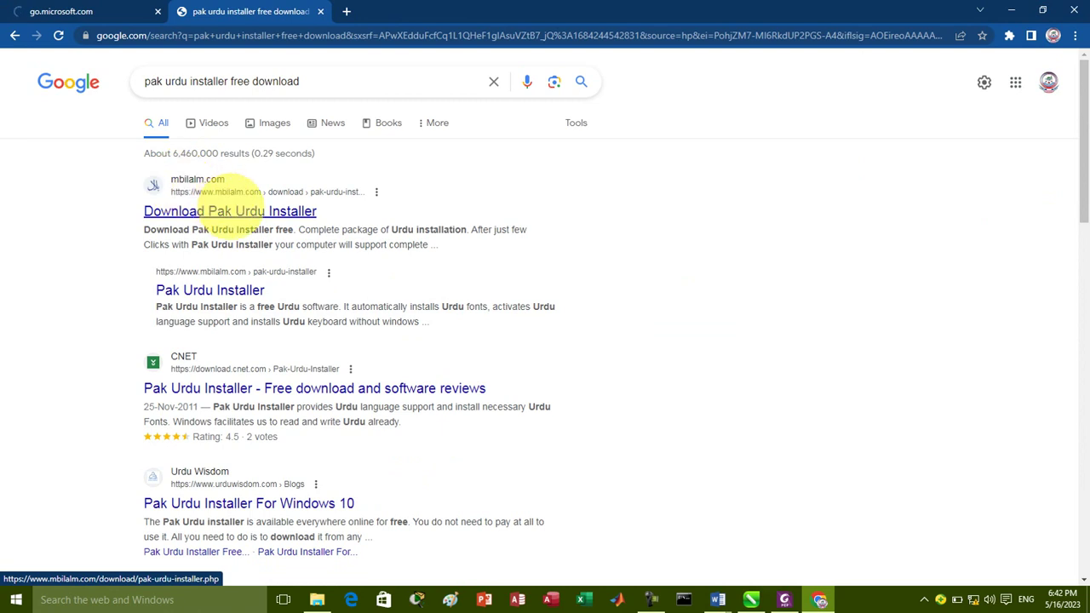
- Open the first result in a new tab, then close Chrome and dismiss the DNS security warning
{"action": "right_click", "coordinate": [232, 207]}
{"action": "left_click", "coordinate": [267, 216]}
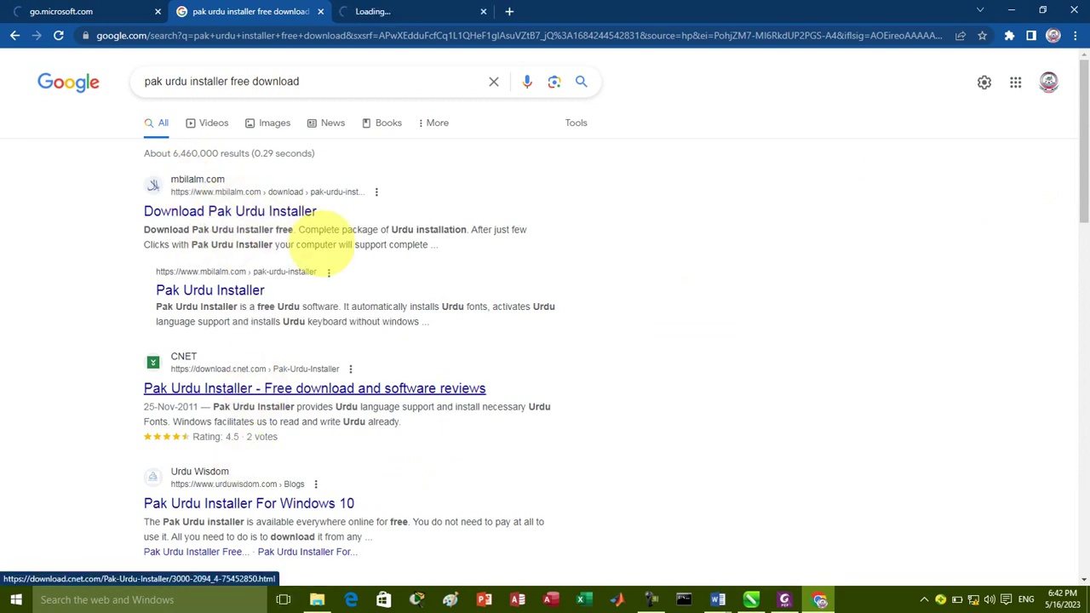
{"action": "left_click", "coordinate": [415, 13]}
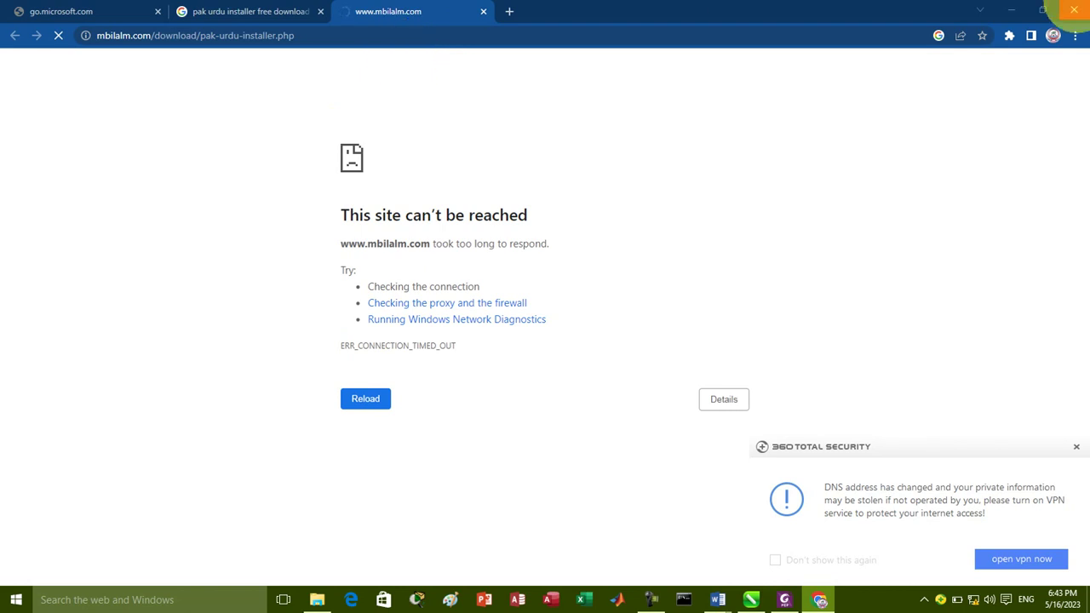
{"action": "left_click", "coordinate": [1074, 10]}
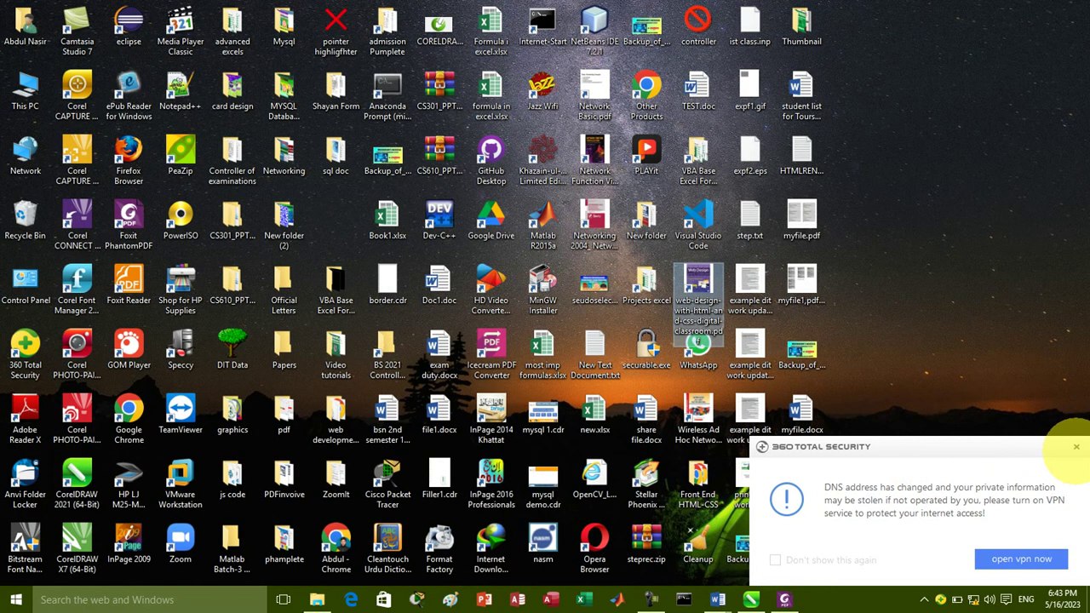
{"action": "left_click", "coordinate": [1075, 447]}
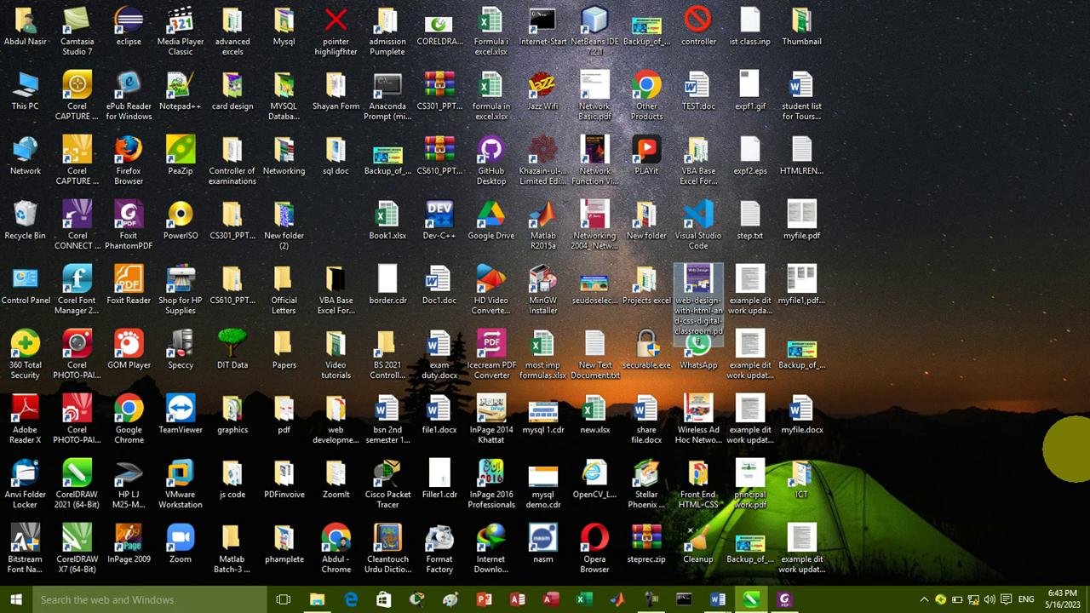
- Back in Document5, type the Urdu text 'ق' and 'مہتمم' on new lines, then select all
{"action": "mouse_move", "coordinate": [715, 596]}
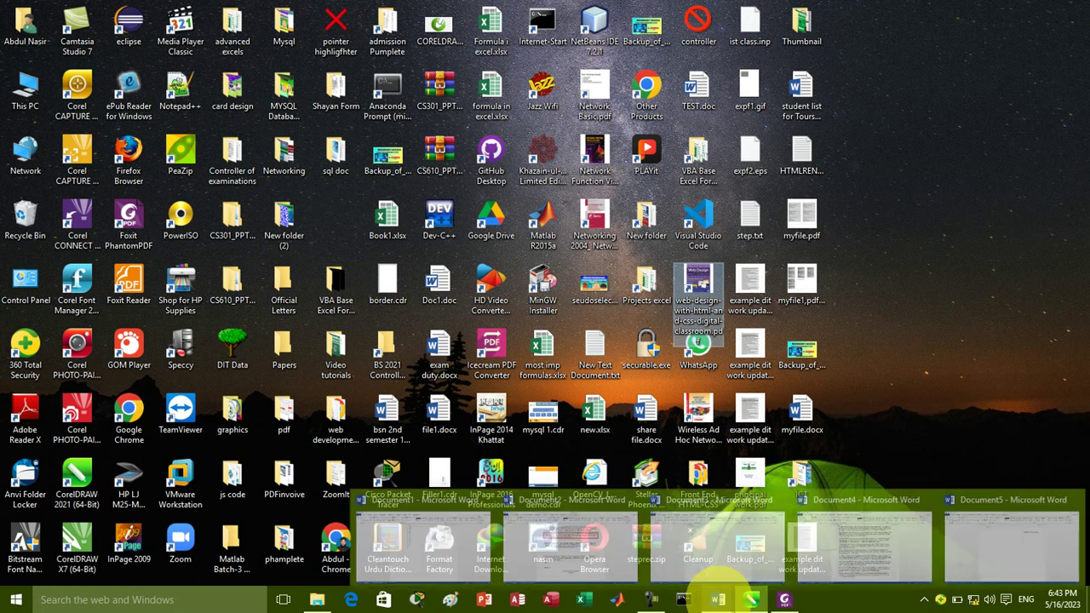
{"action": "left_click", "coordinate": [1032, 523]}
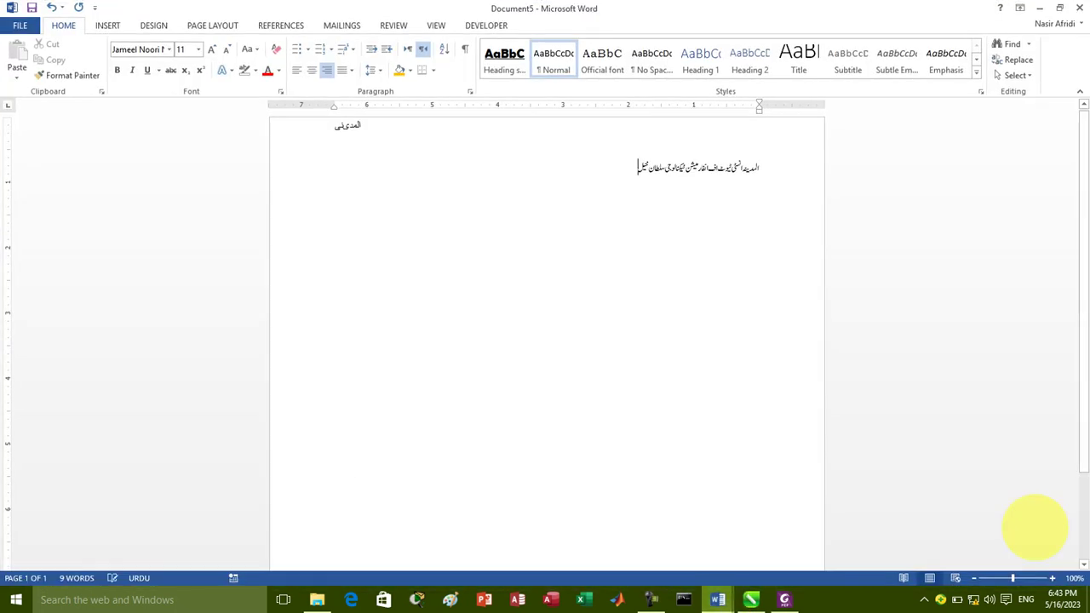
{"action": "key", "text": "Return"}
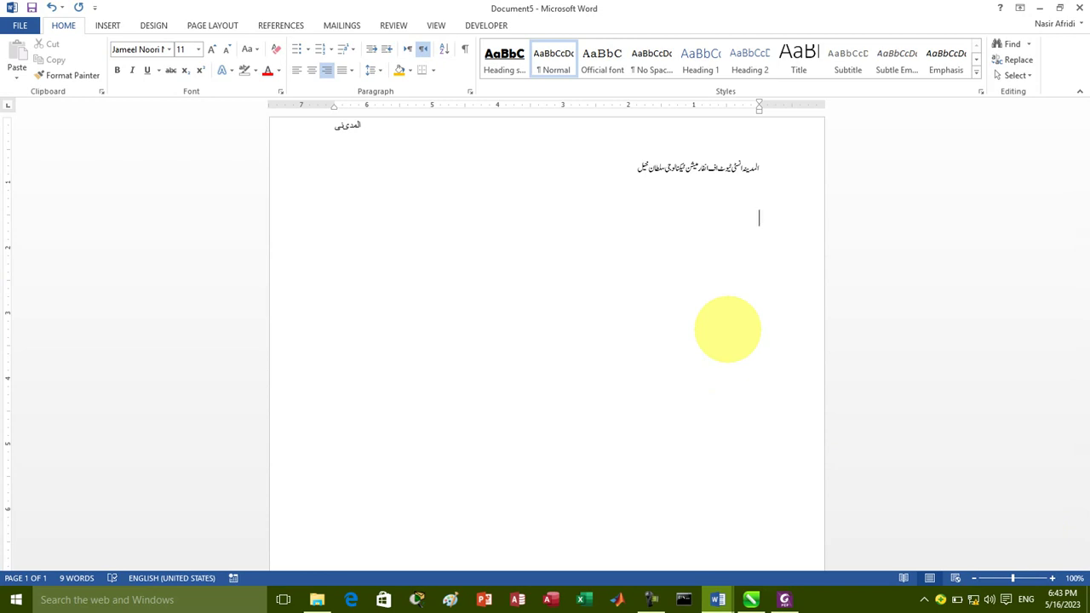
{"action": "type", "text": "q"}
{"action": "key", "text": "BackSpace"}
{"action": "key", "text": "alt+shift"}
{"action": "type", "text": "ق۔ر۔"}
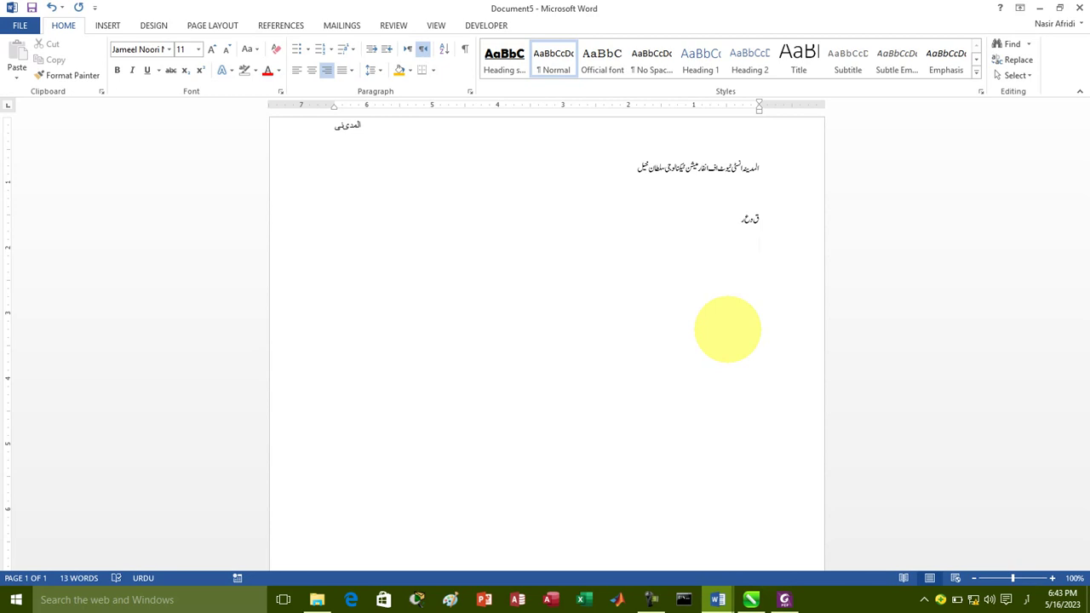
{"action": "type", "text": "مہتمم"}
{"action": "key", "text": "ctrl+a"}
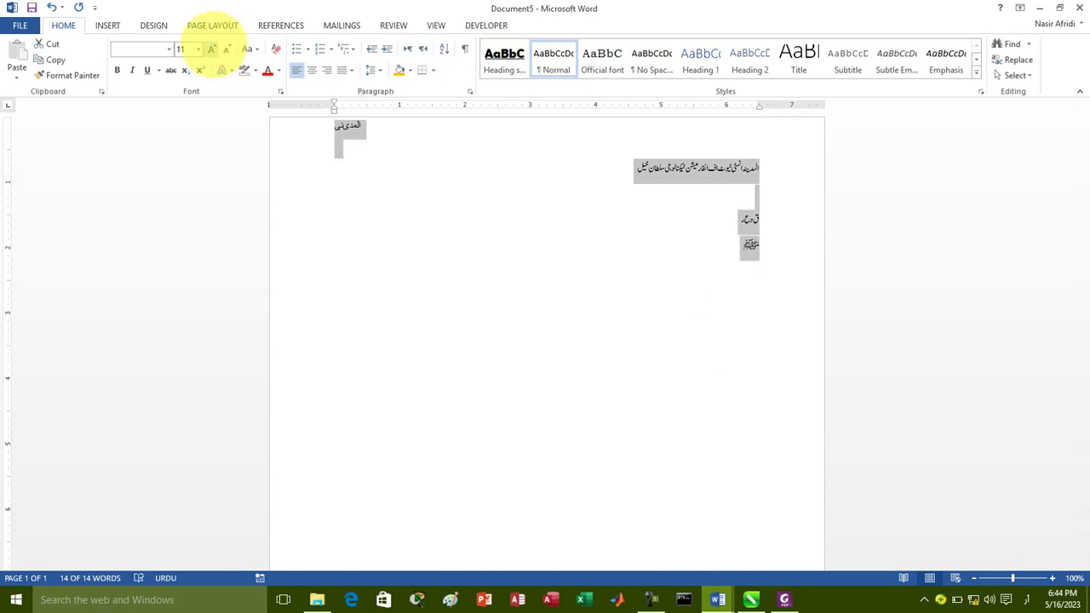
- Grow all the selected text to 22 pt
{"action": "left_click", "coordinate": [211, 48]}
{"action": "left_click", "coordinate": [211, 48]}
{"action": "left_click", "coordinate": [211, 47]}
{"action": "left_click", "coordinate": [211, 47]}
{"action": "left_click", "coordinate": [212, 48]}
{"action": "left_click", "coordinate": [211, 48]}
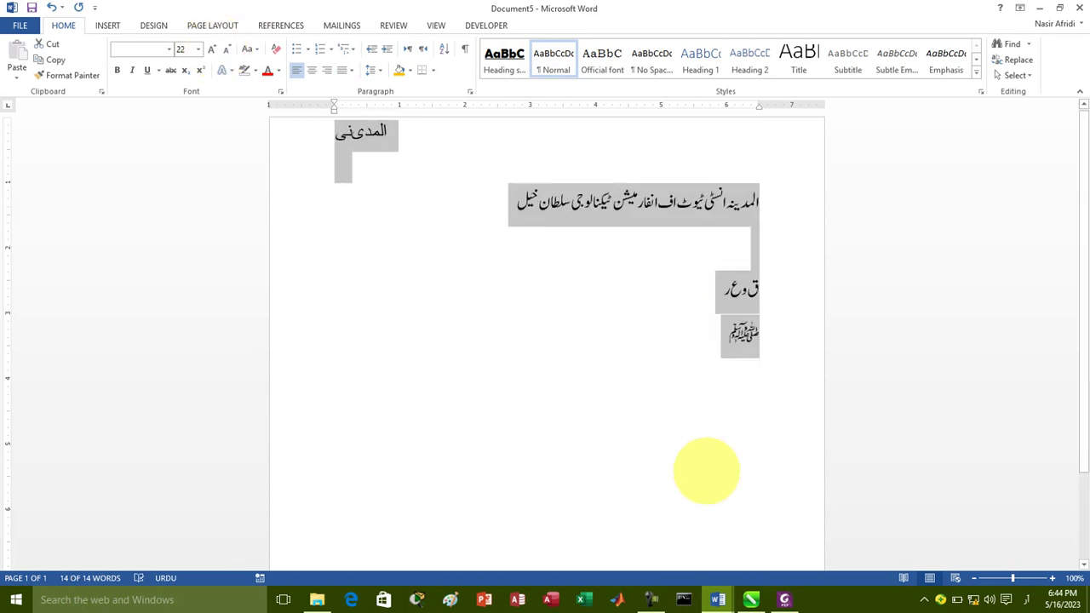
{"action": "left_click", "coordinate": [722, 335]}
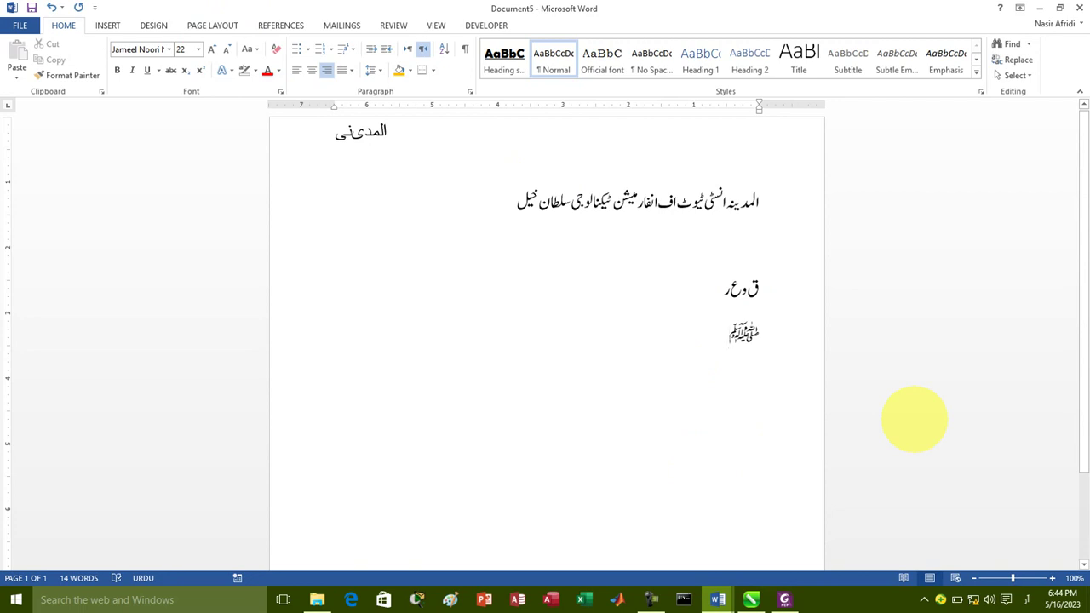
- Add more Urdu letters to the last line and begin a new line with 'ئ'
{"action": "type", "text": " و"}
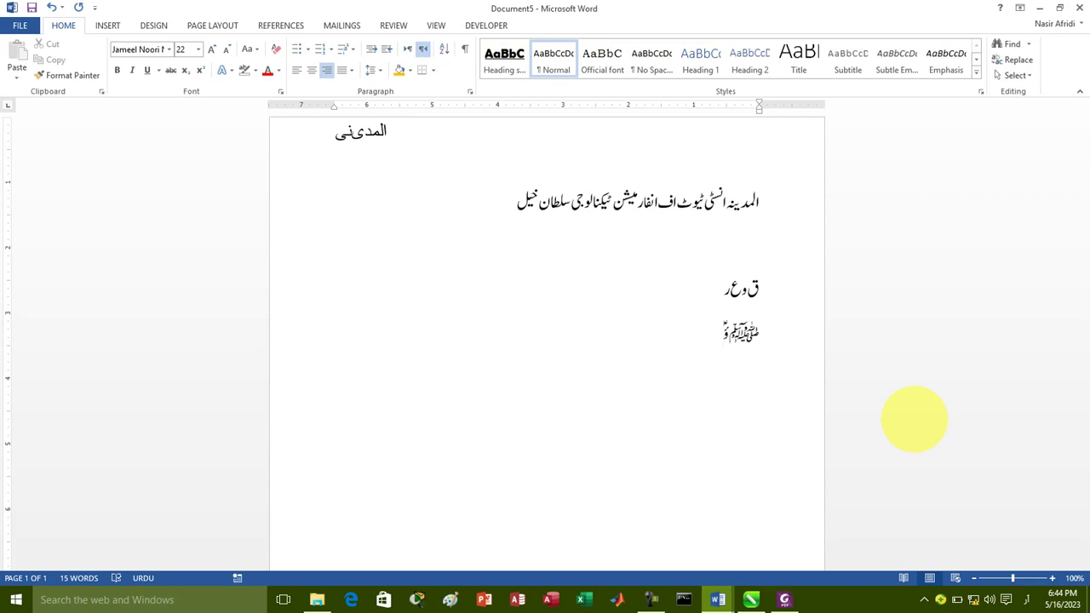
{"action": "type", "text": "ڑ"}
{"action": "type", "text": "ٹ"}
{"action": "type", "text": "ت"}
{"action": "type", "text": " ے"}
{"action": "type", "text": "ی"}
{"action": "type", "text": " ی"}
{"action": "type", "text": "ی"}
{"action": "key", "text": "BackSpace"}
{"action": "key", "text": "BackSpace"}
{"action": "key", "text": "Return"}
{"action": "type", "text": "ئ"}
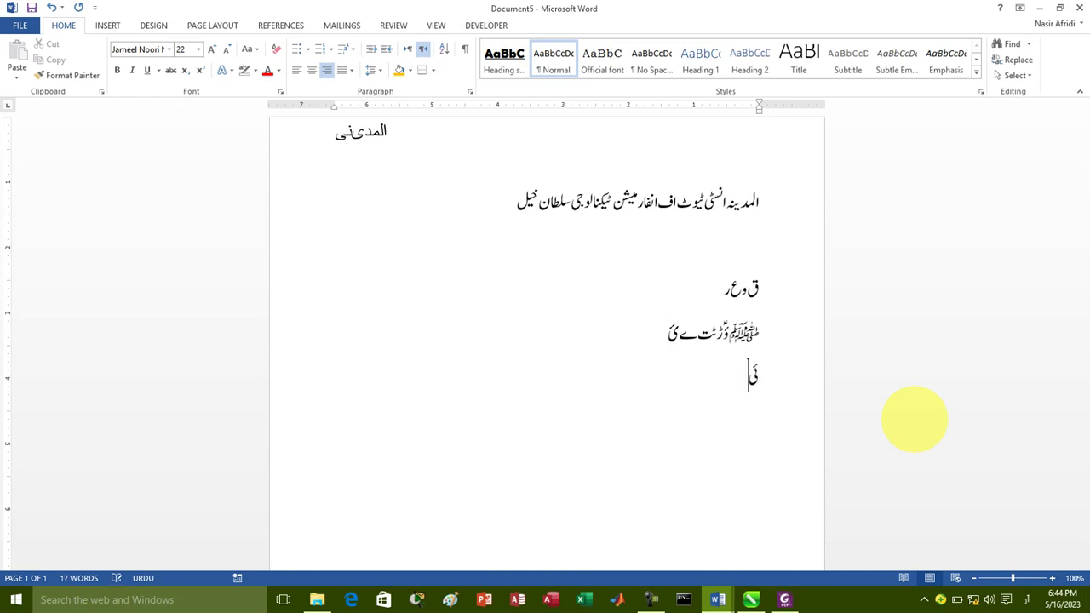